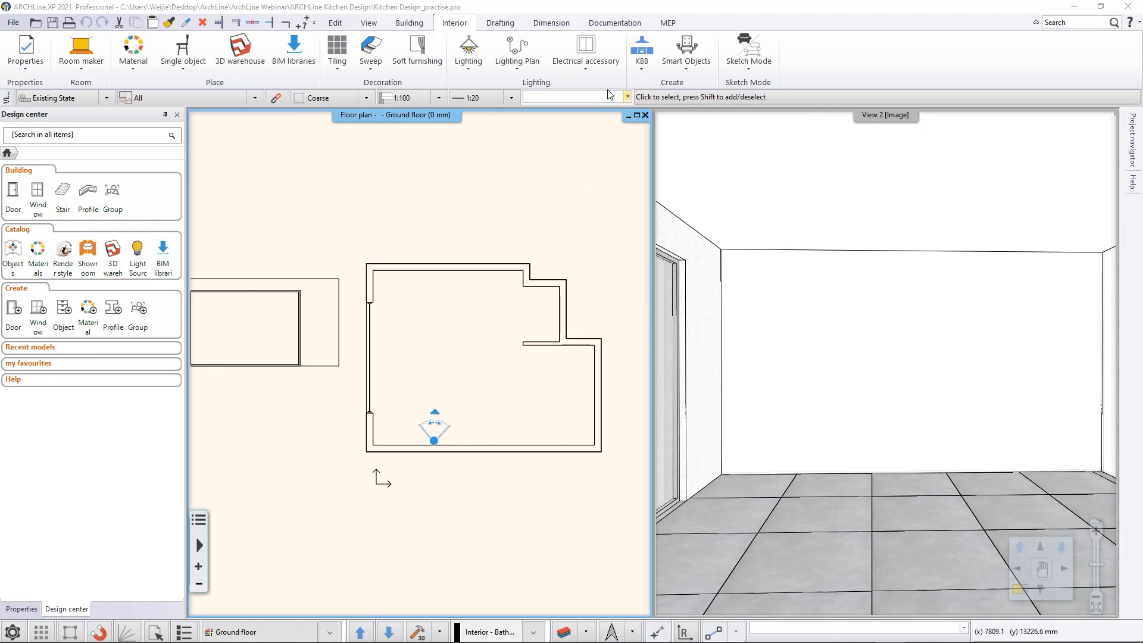
Step: Start a new kitchen cabinet and set its width to 700 mm, total height to 3000 mm and depth to 650 mm
click(637, 69)
click(654, 135)
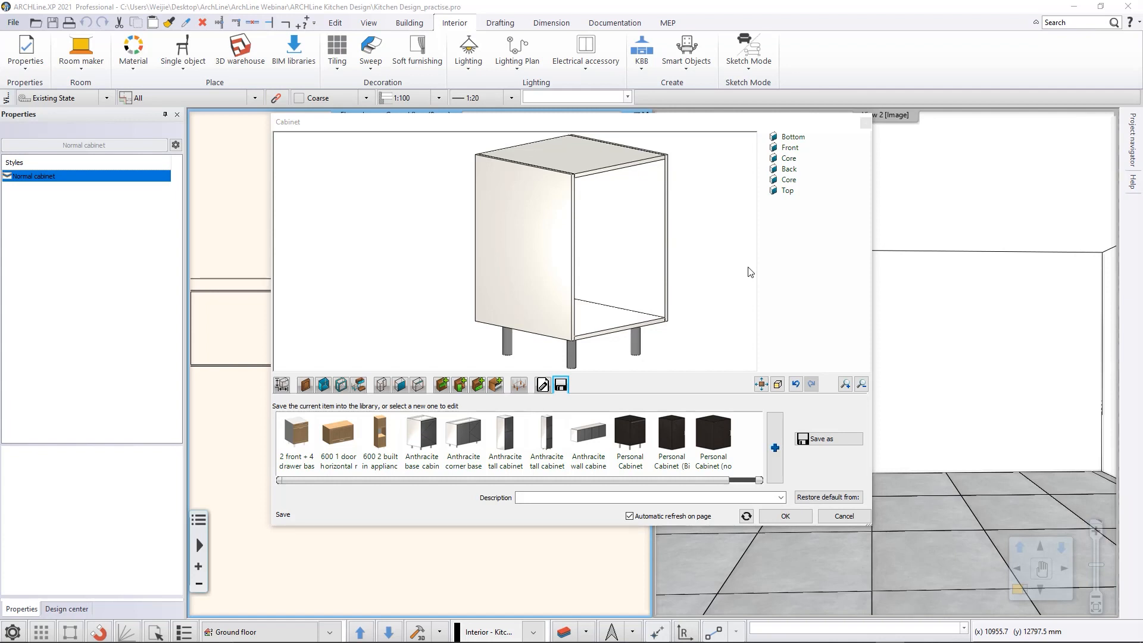
click(282, 386)
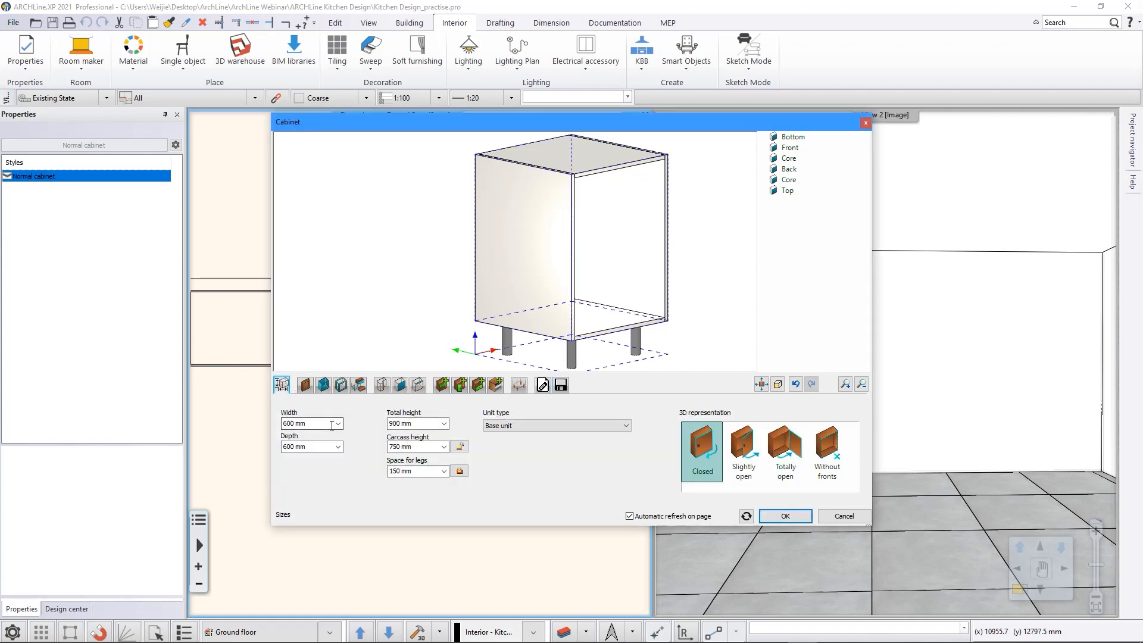
click(323, 424)
text(700)
click(432, 424)
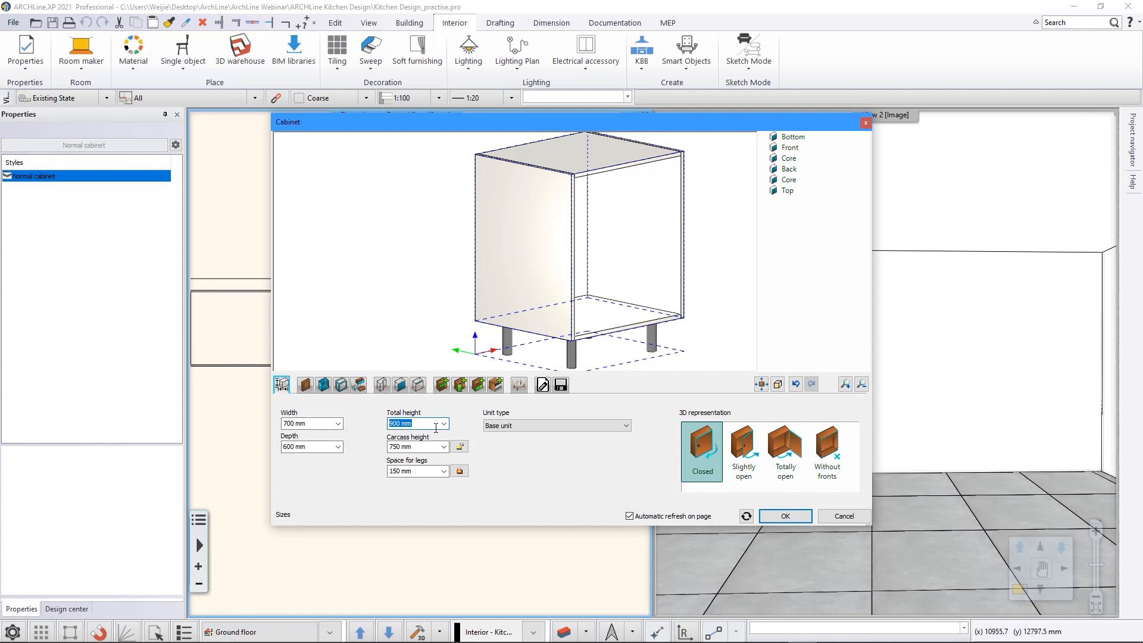
text(3000)
click(314, 447)
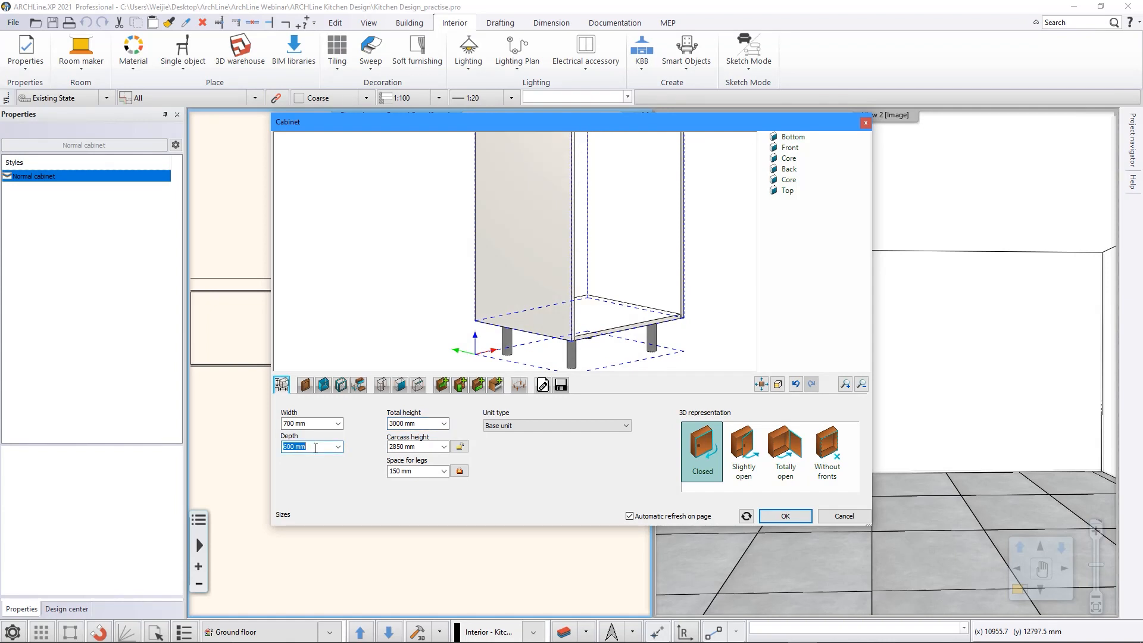
text(650)
Step: Set the cabinet's space for legs to 100 mm and its unit type to Tall unit
key(Tab)
key(Tab)
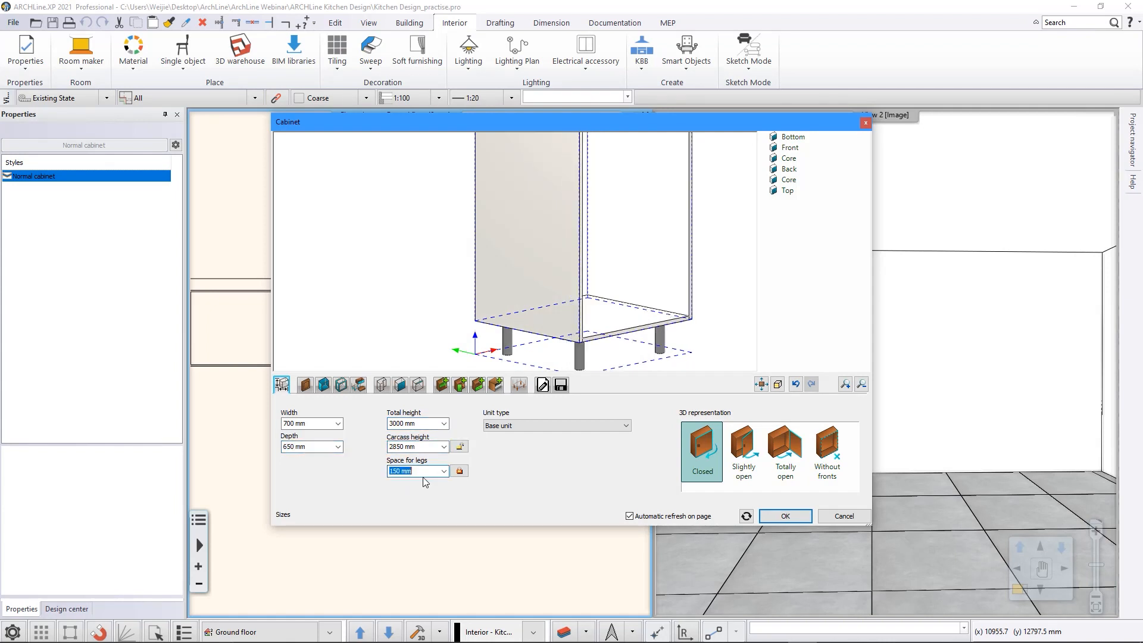
text(1)
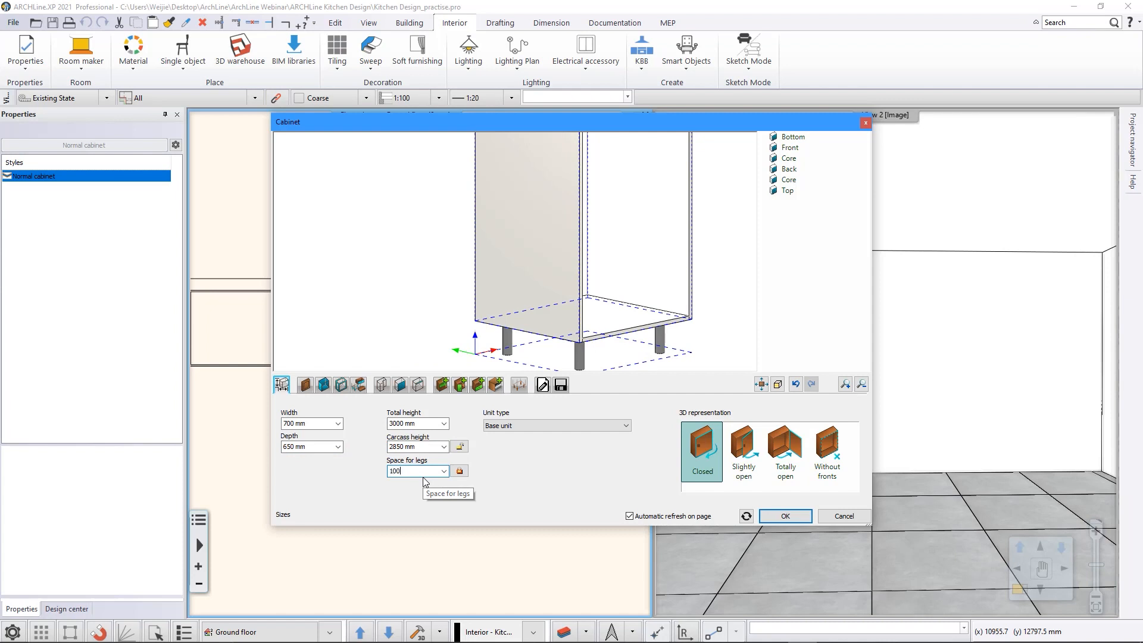
text(00)
key(Tab)
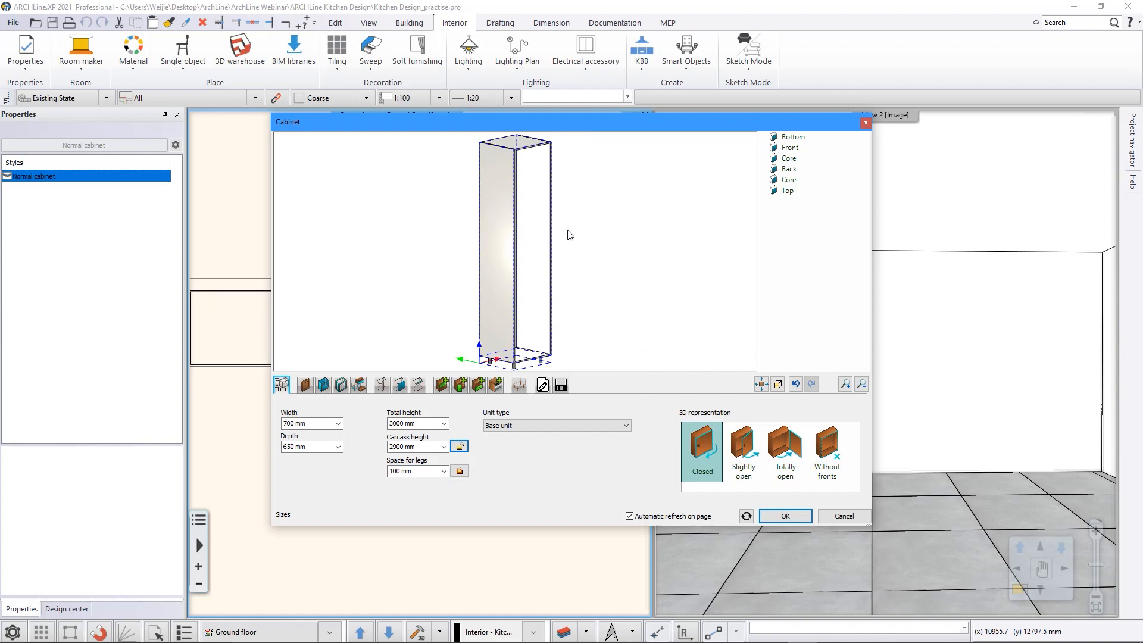
click(546, 427)
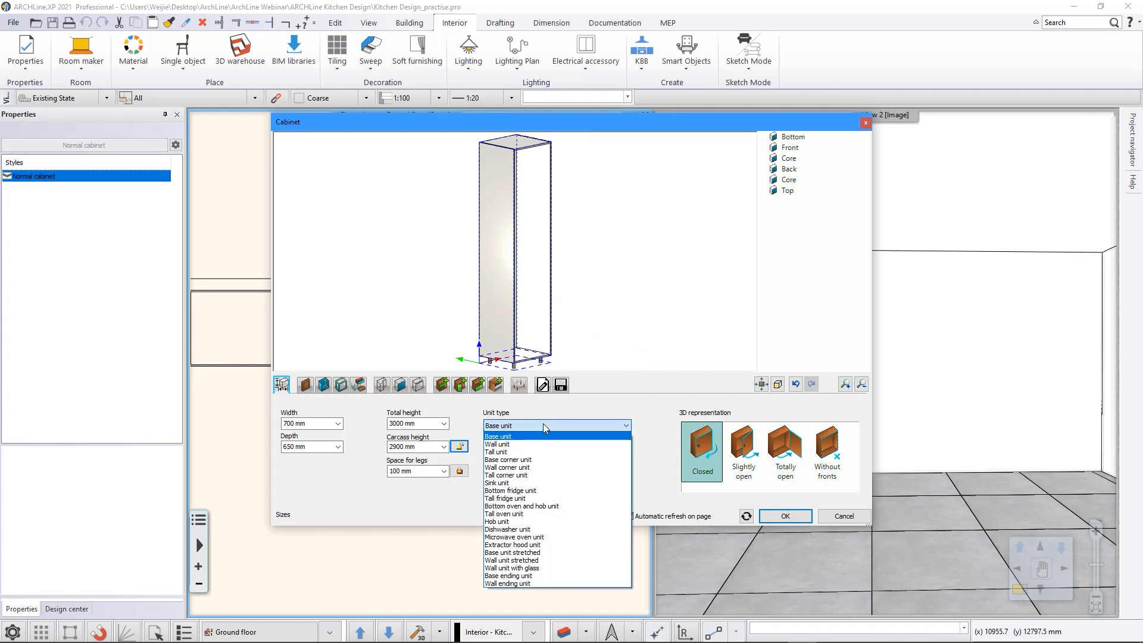
click(524, 451)
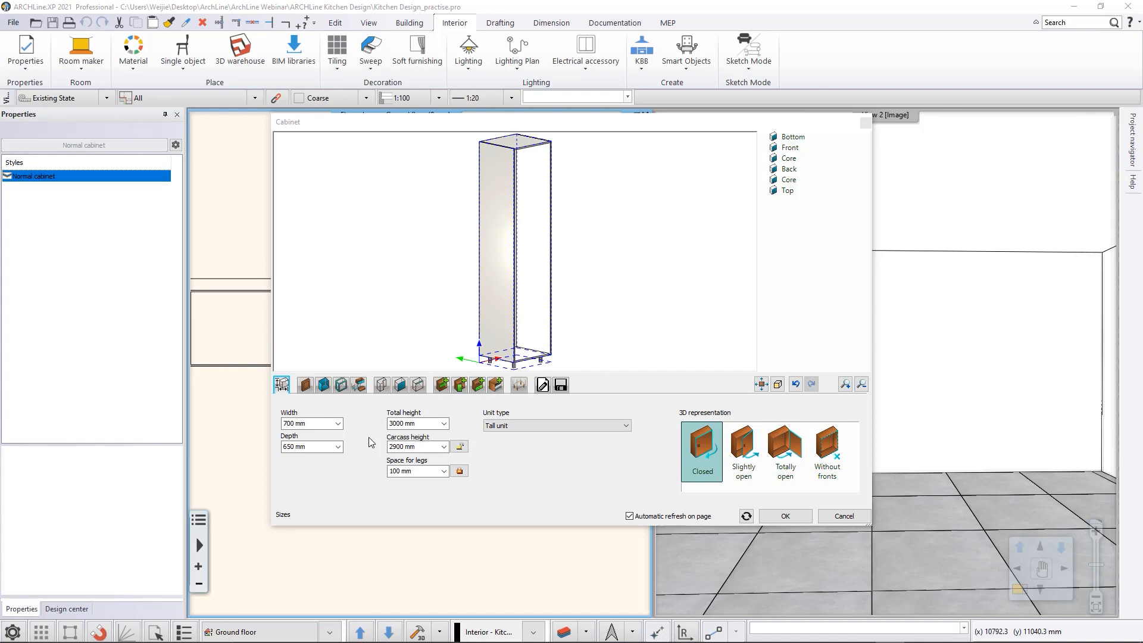
Step: Edit the cabinet's default Wood panel door front, searching the material library for oak and applying the Oak_green material
click(305, 391)
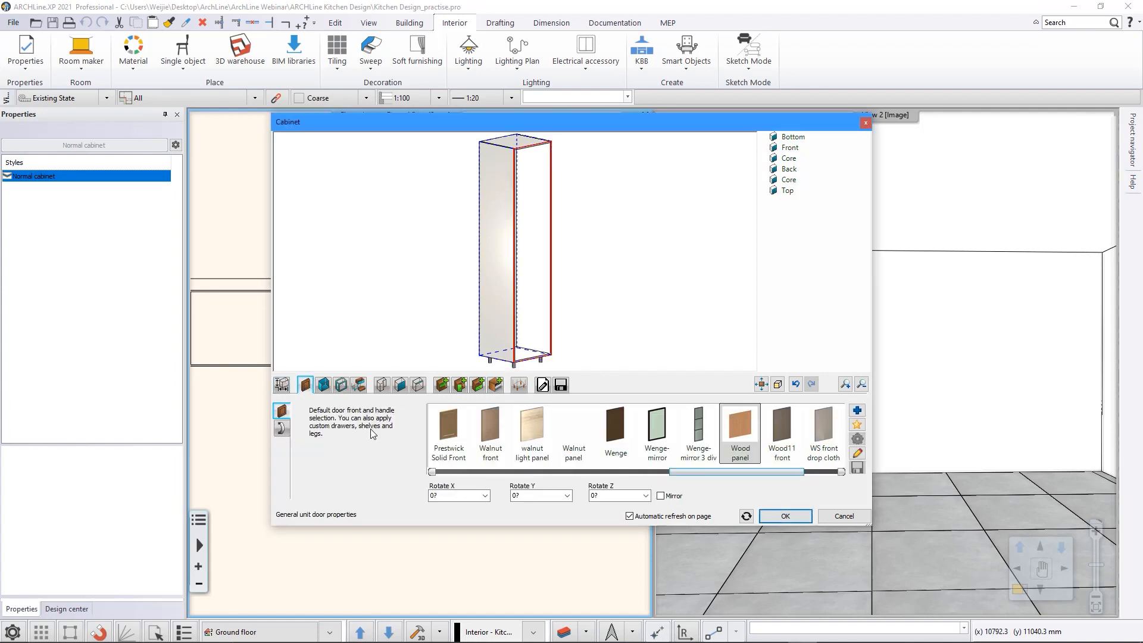
drag(701, 471, 728, 479)
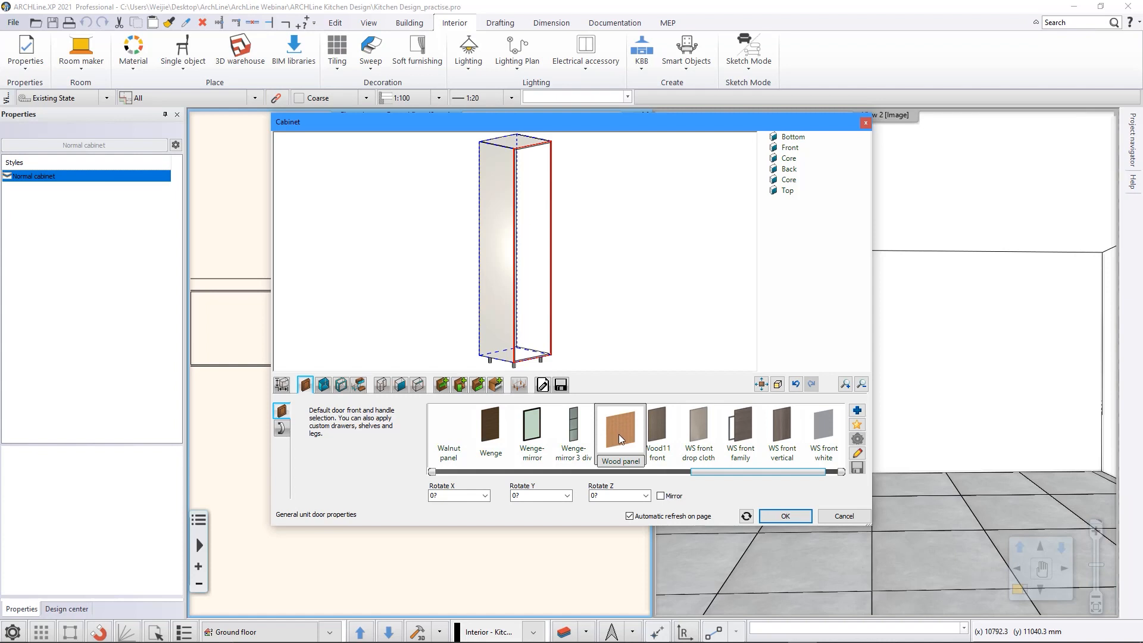
click(858, 453)
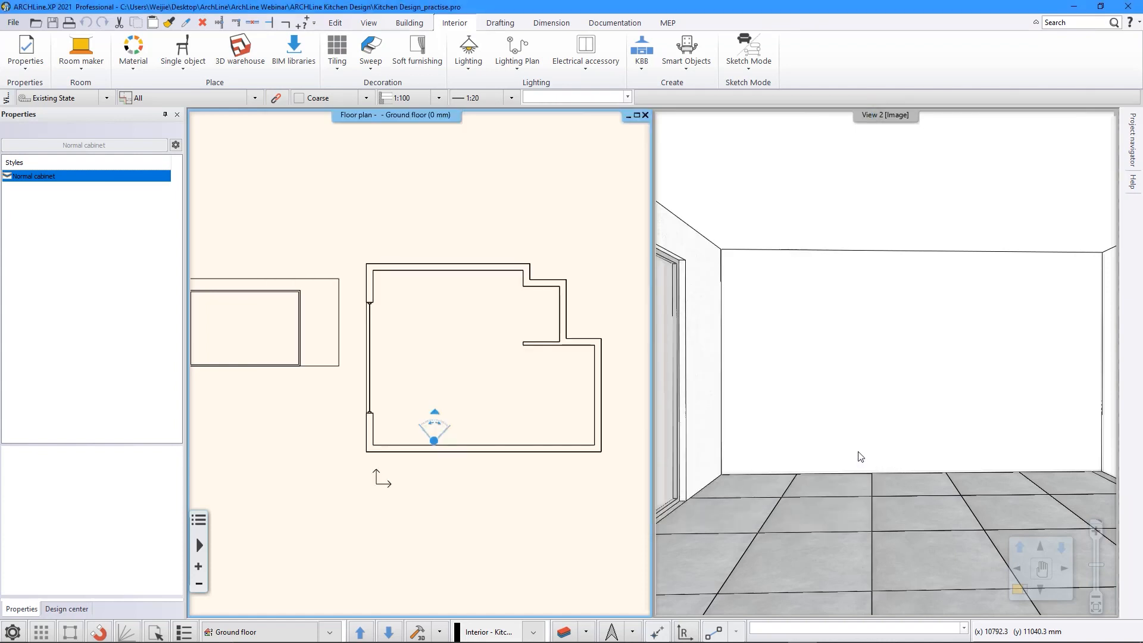
click(283, 433)
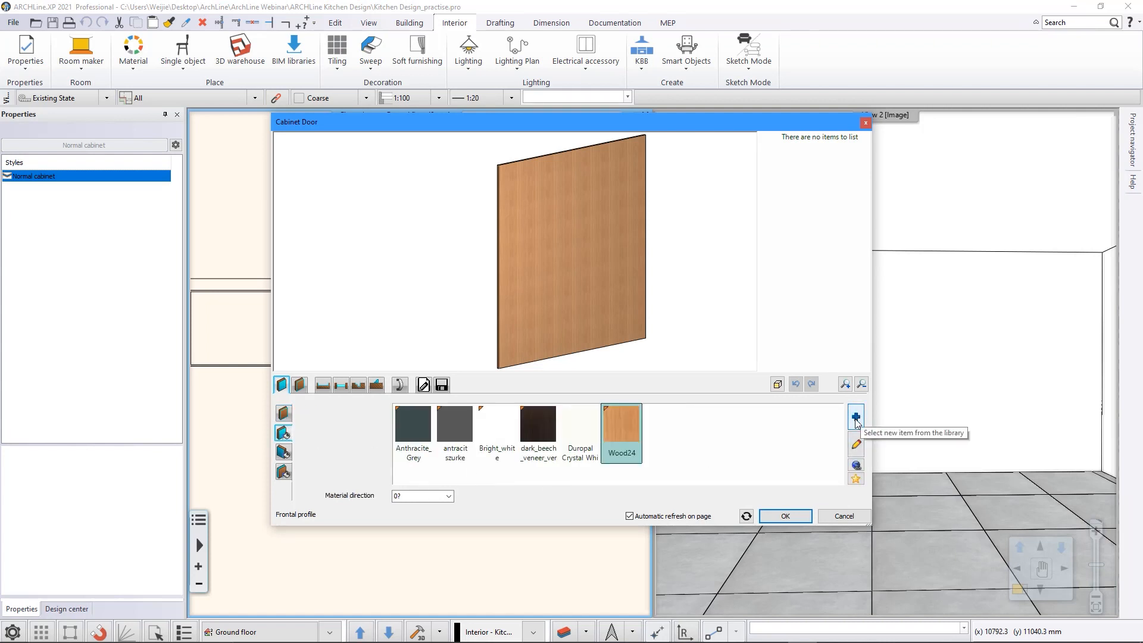
click(856, 417)
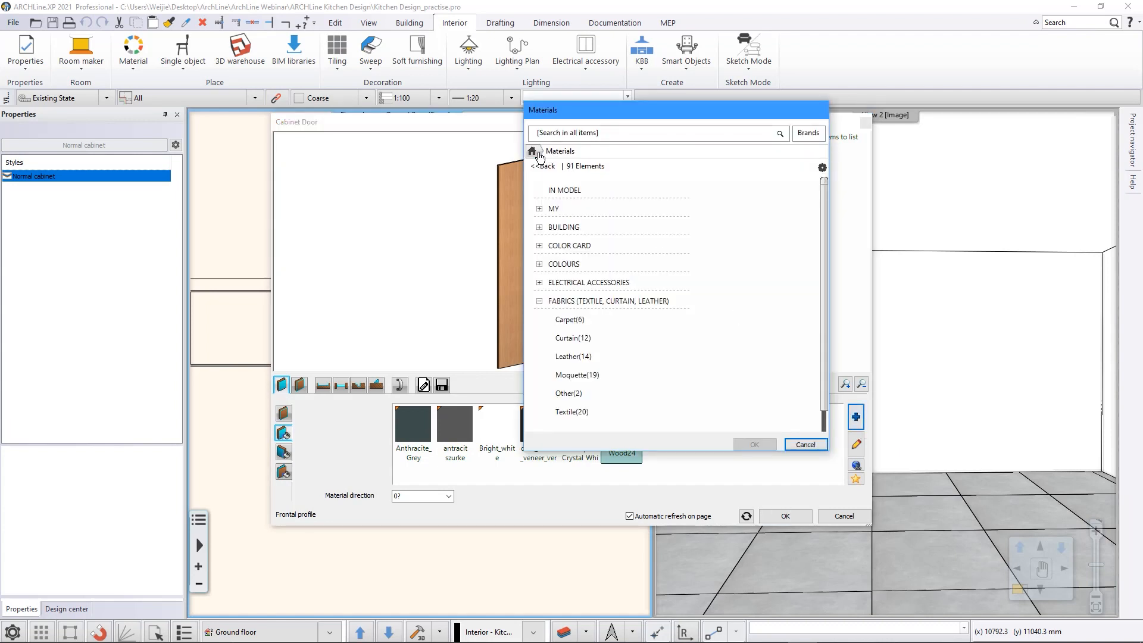
click(532, 152)
click(590, 136)
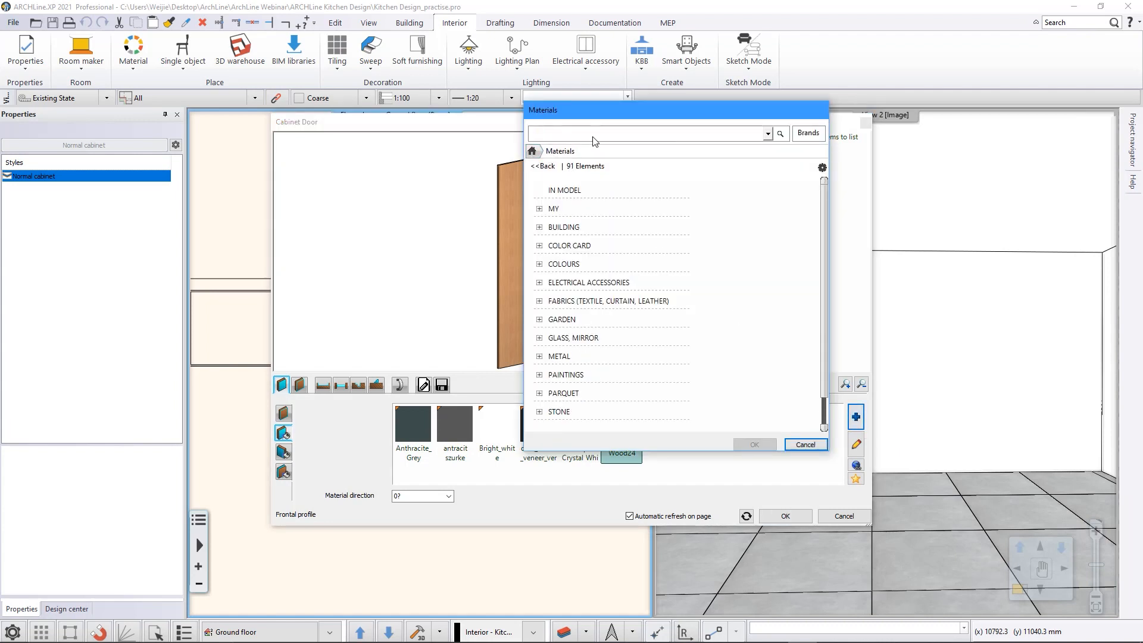
text(oak)
key(Return)
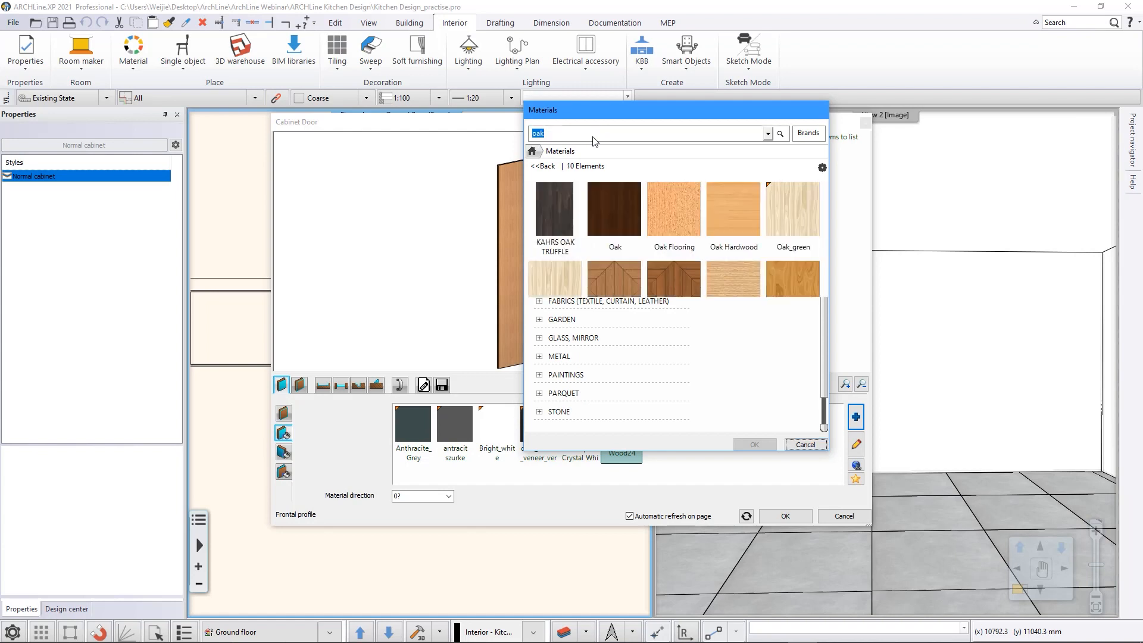
click(785, 213)
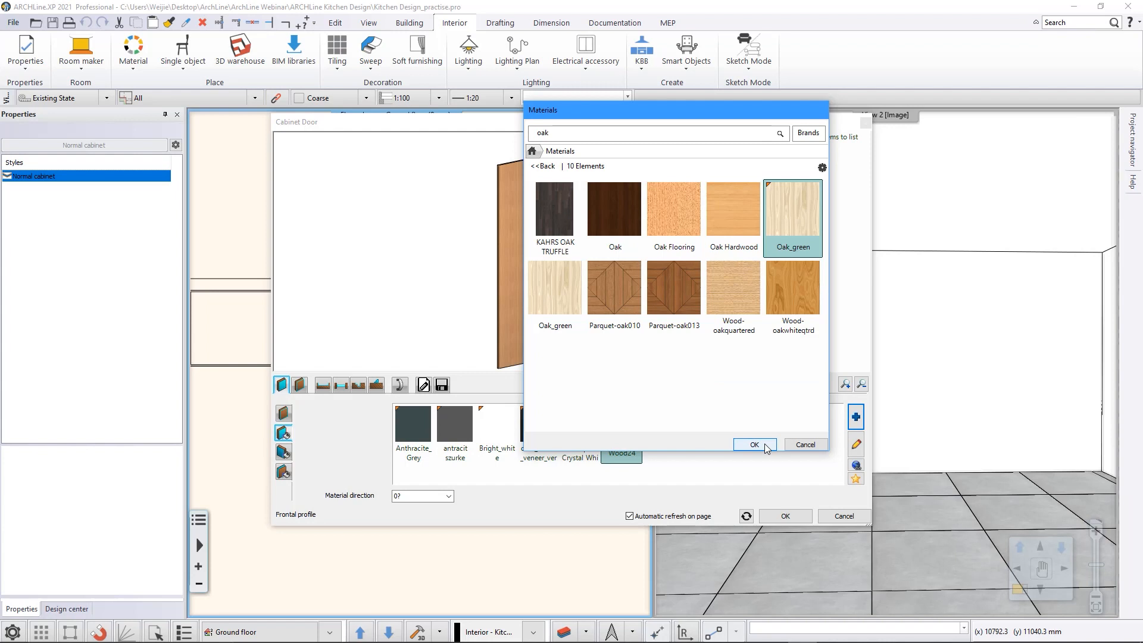
click(766, 448)
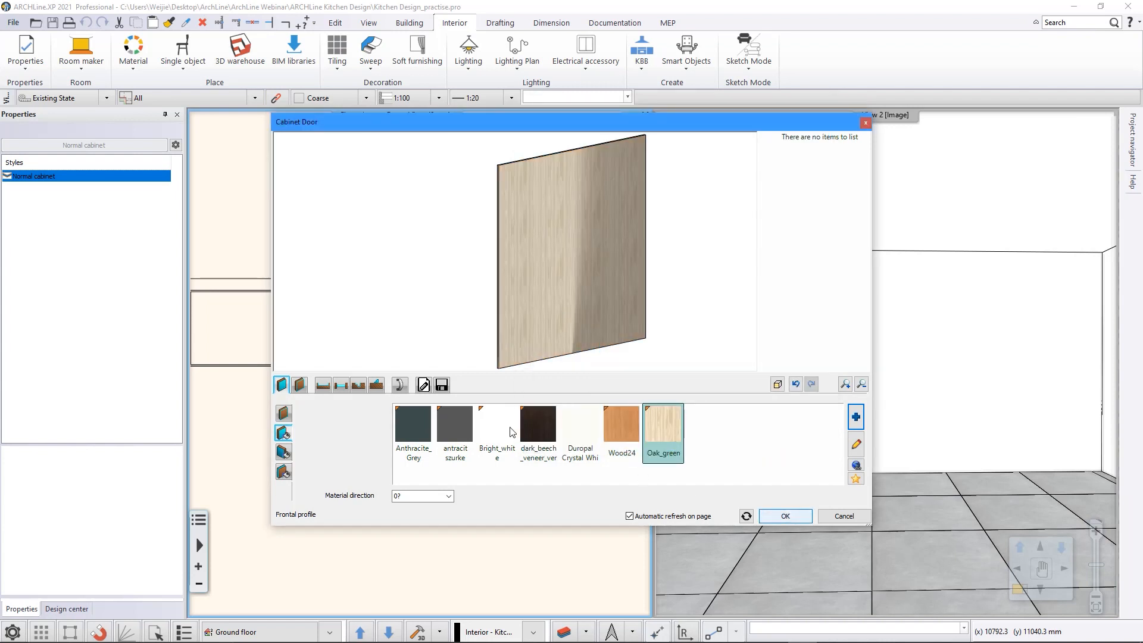
Step: Save the edited door front to the library as a new item named Oak panel and accept it for the cabinet
click(441, 385)
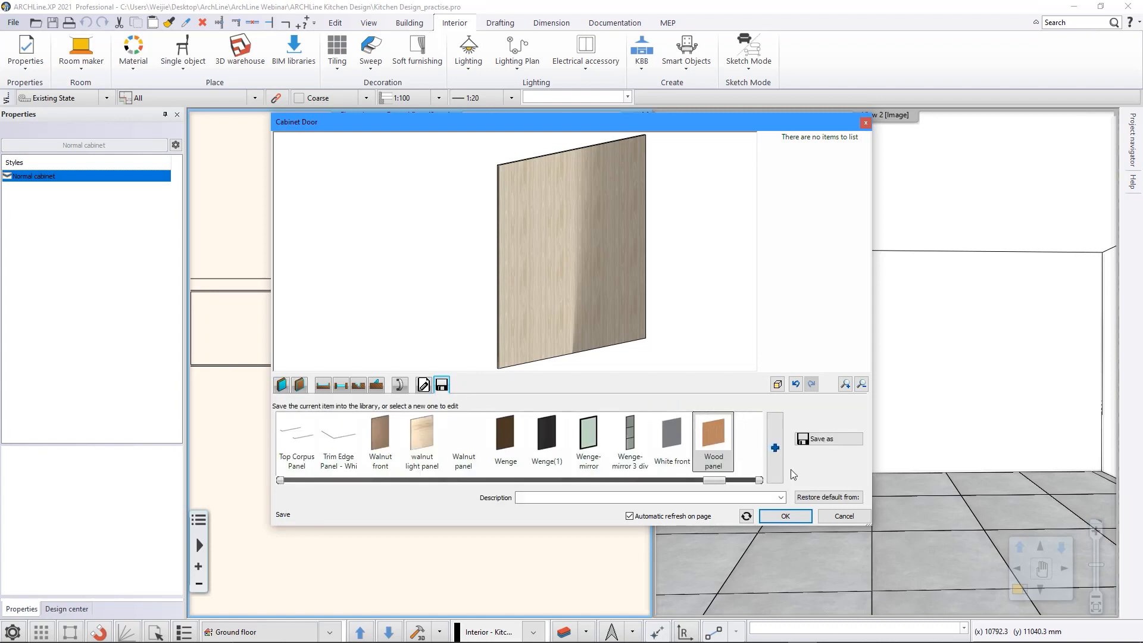
click(828, 440)
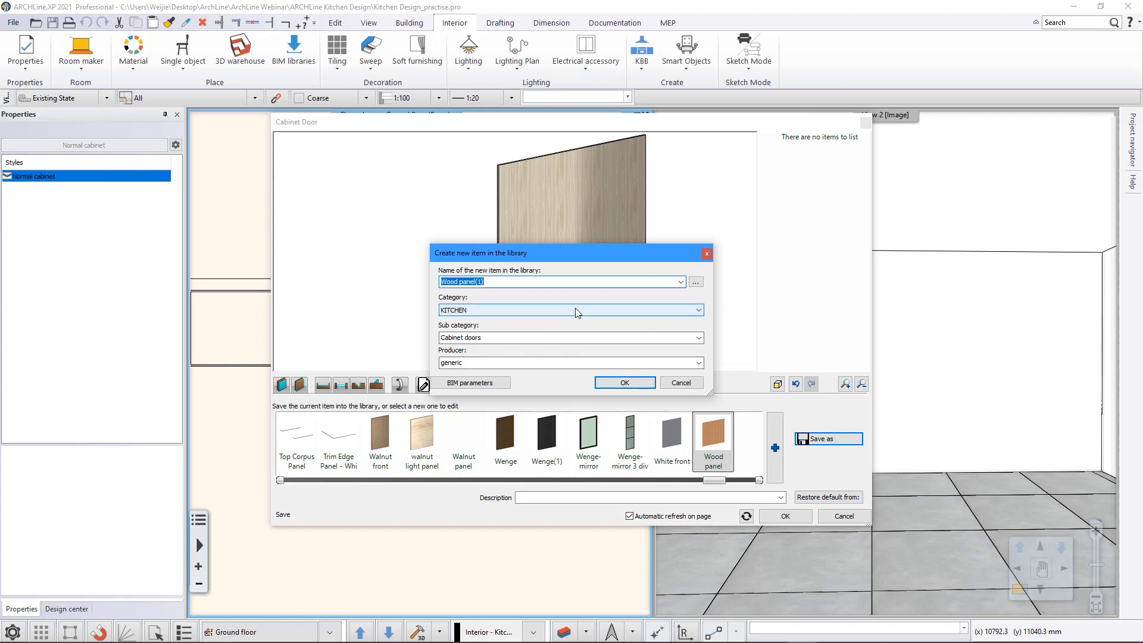
click(497, 283)
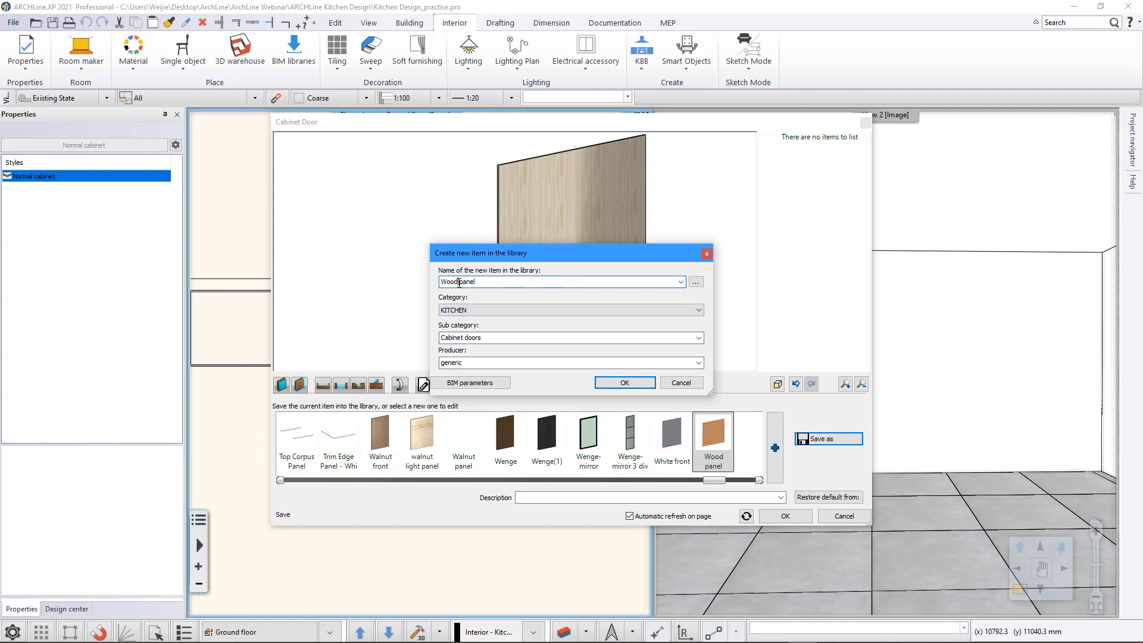
drag(458, 283, 361, 277)
text(Oak)
click(635, 384)
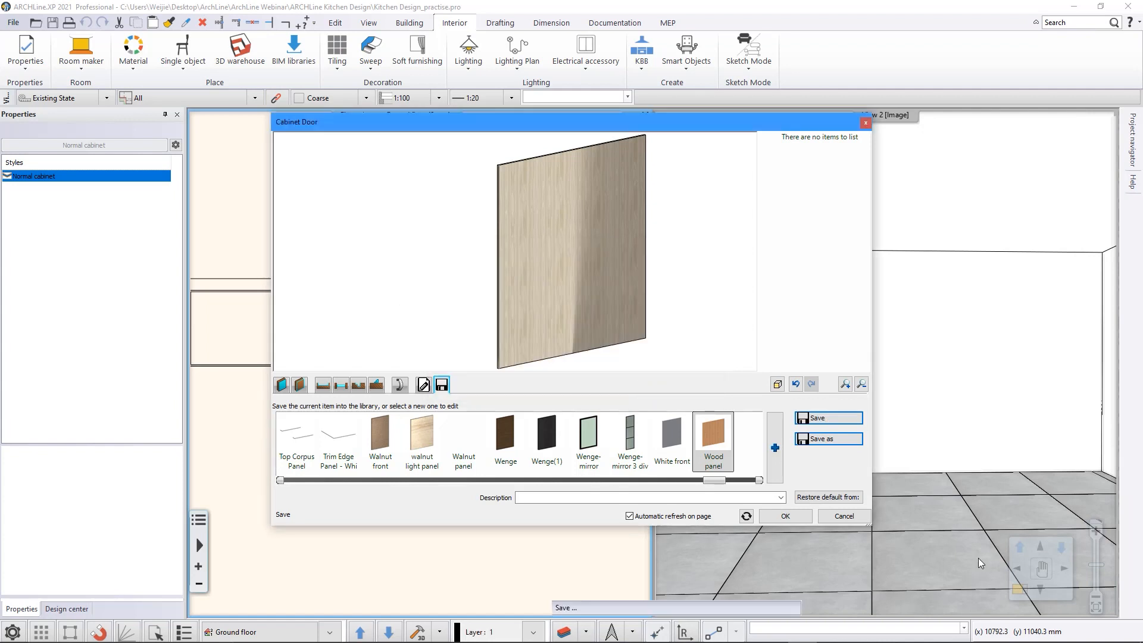
click(777, 521)
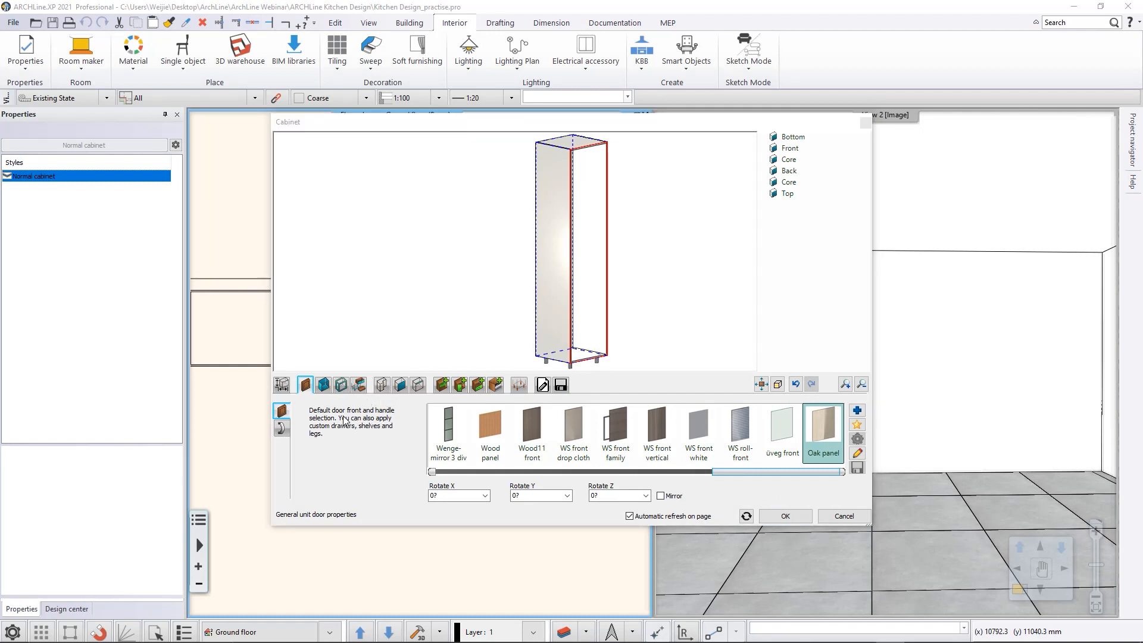
Step: Search the object library for oak and set Oak panel as the cabinet's default side panel
click(324, 387)
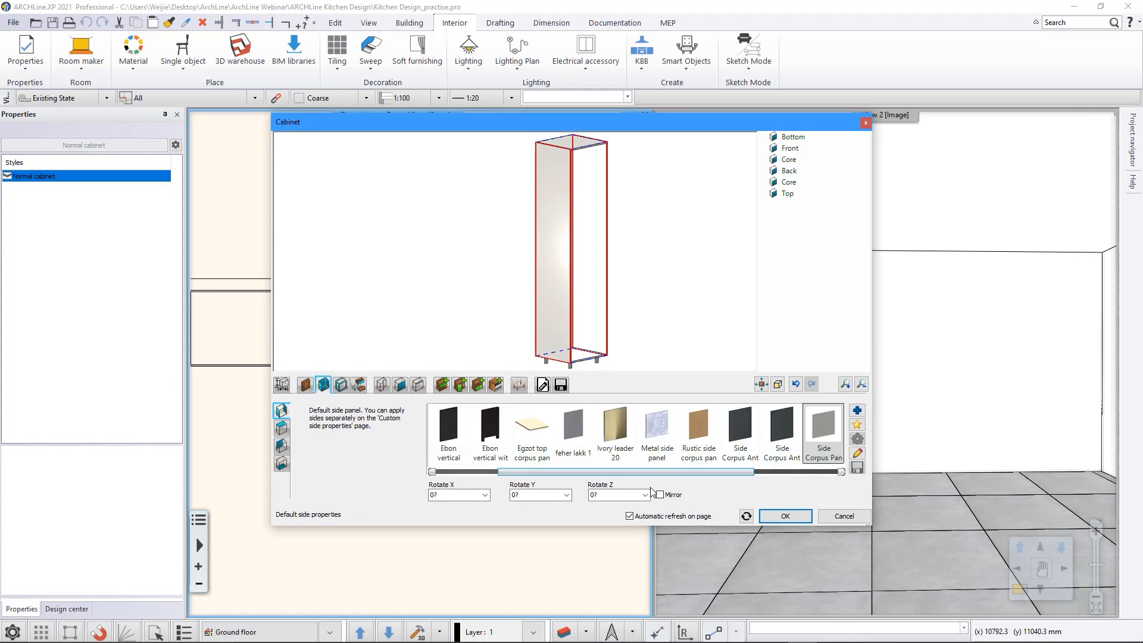
drag(662, 474, 758, 477)
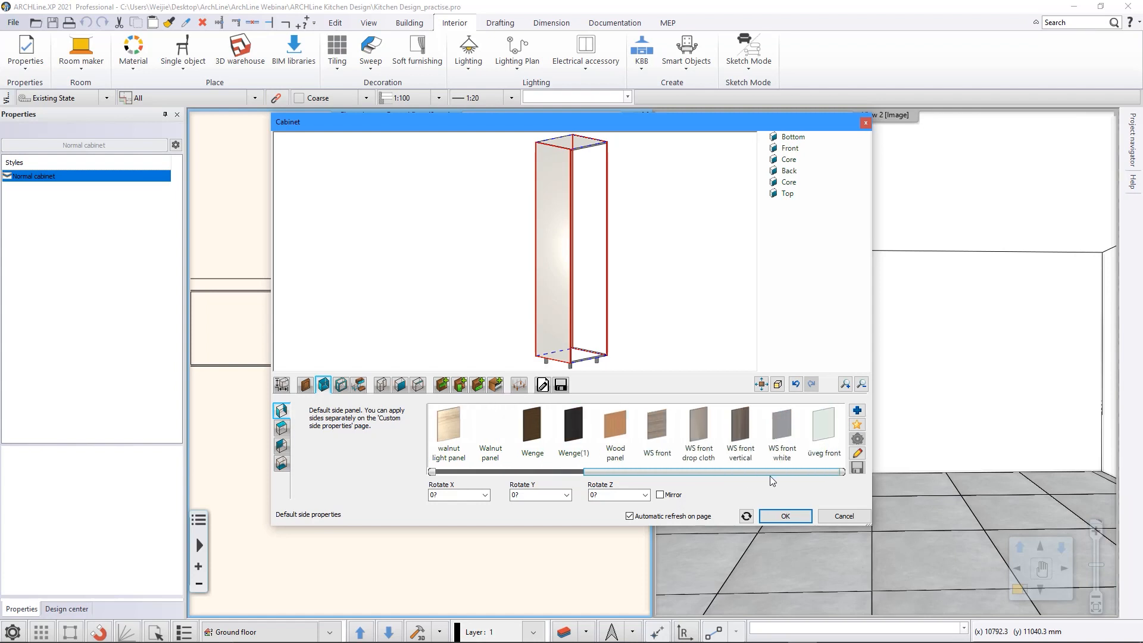
click(857, 411)
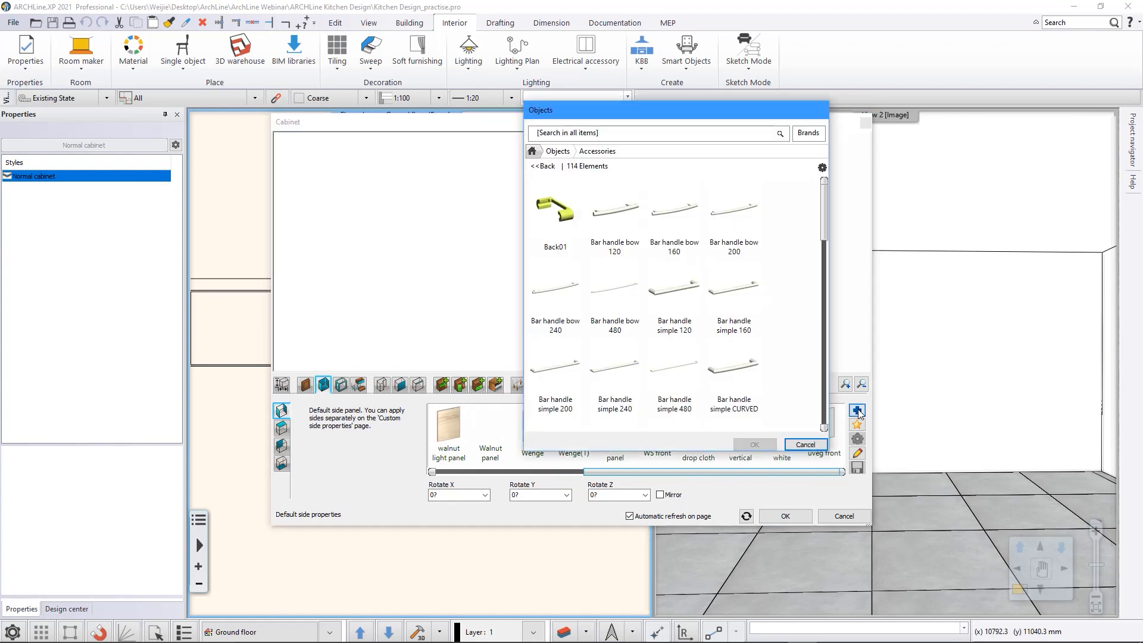
click(545, 152)
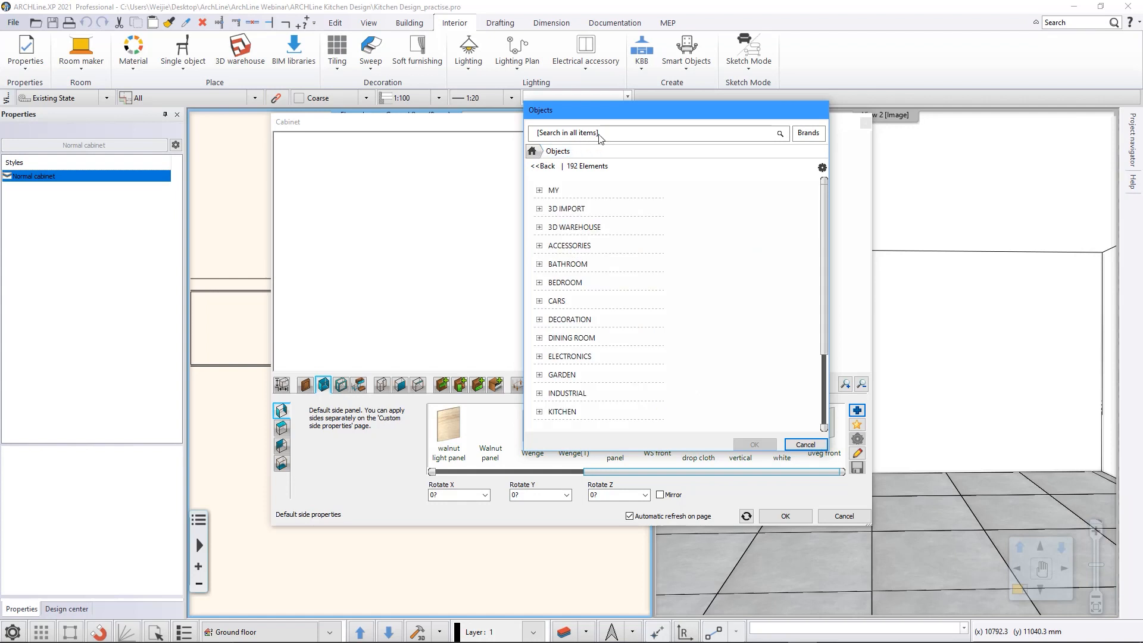
click(601, 137)
text(oak)
key(Return)
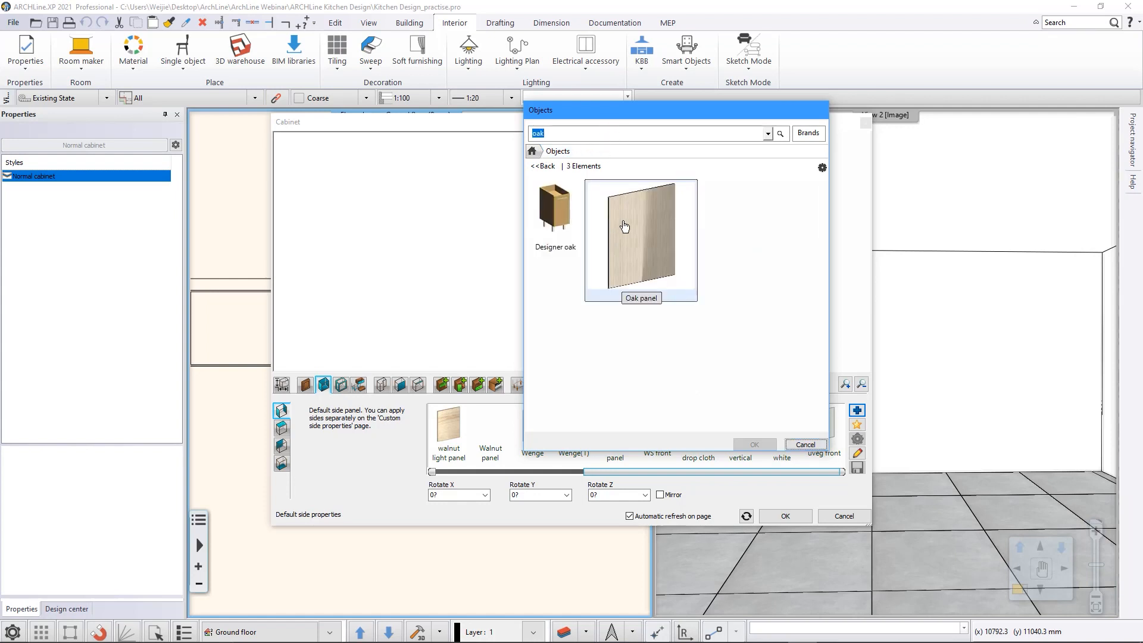
click(634, 244)
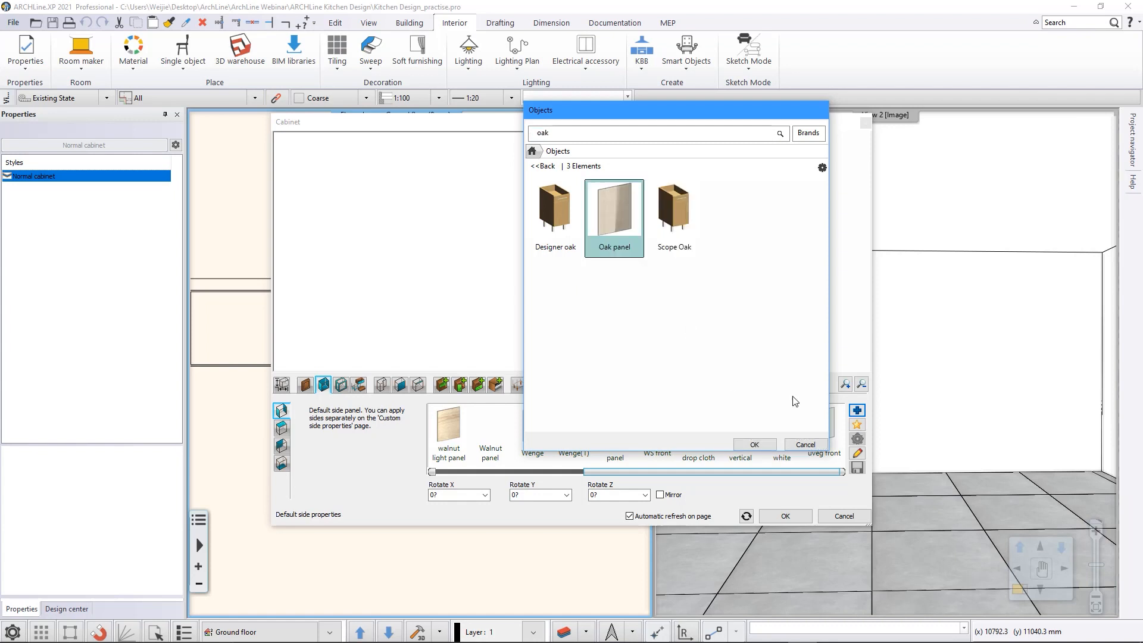
click(760, 447)
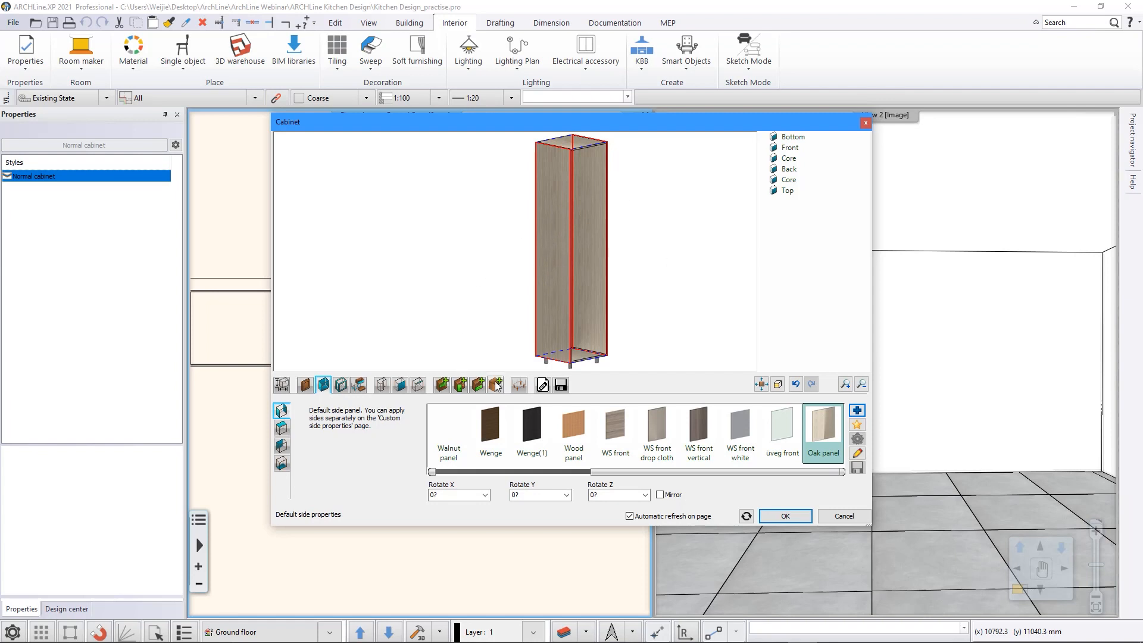
Step: Divide the cabinet front with Multiple horizontal shelves, using 2 items
click(442, 386)
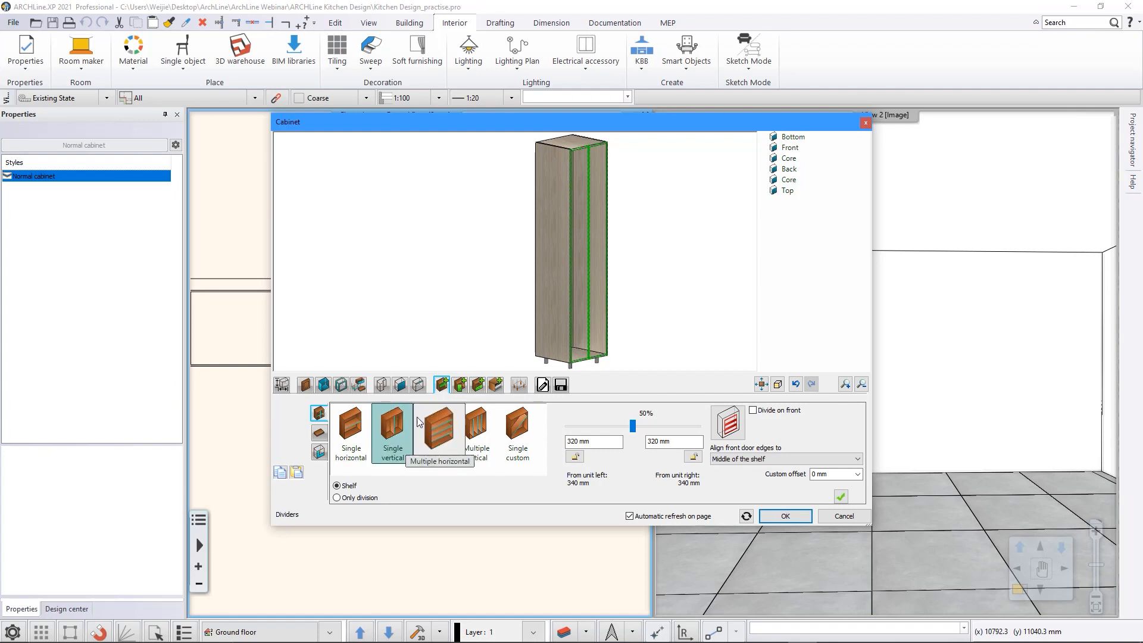
click(437, 434)
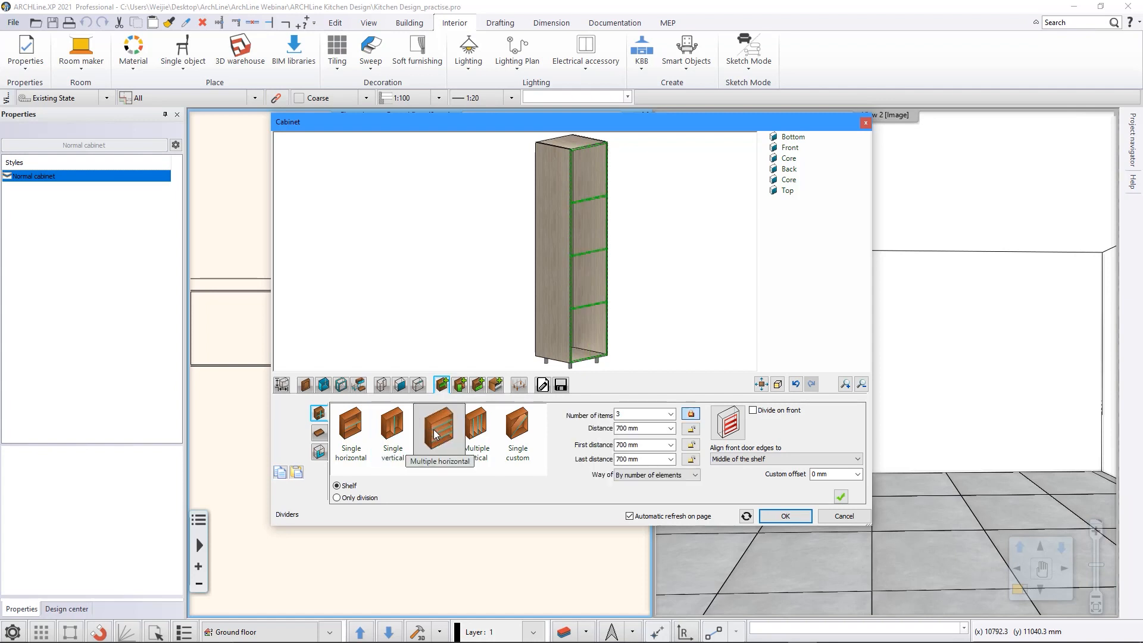
double_click(634, 414)
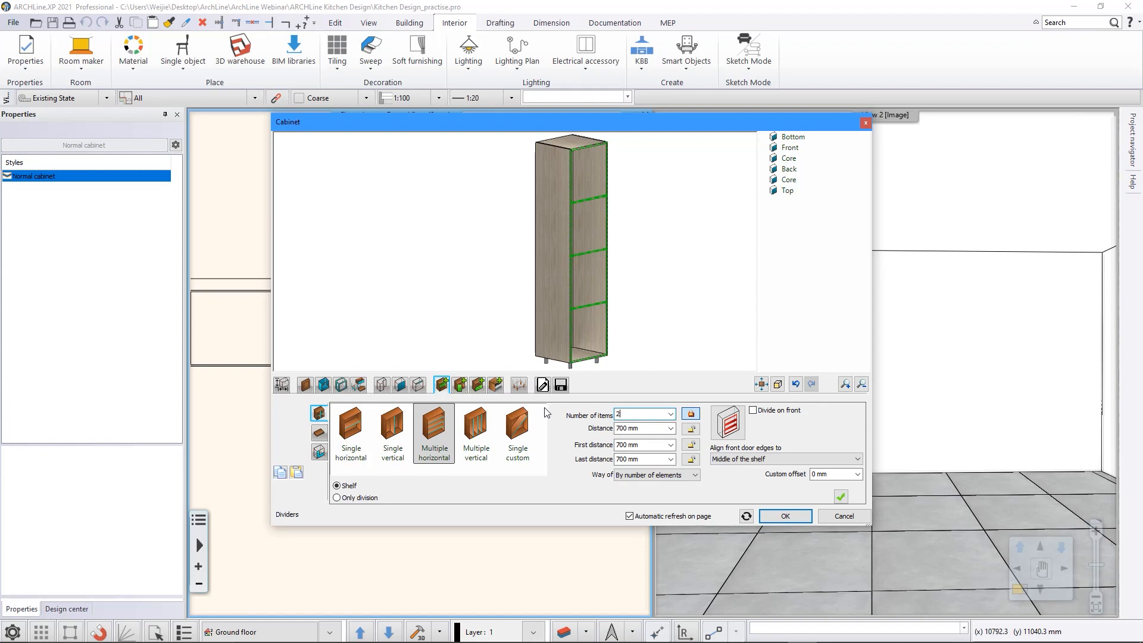
key(Tab)
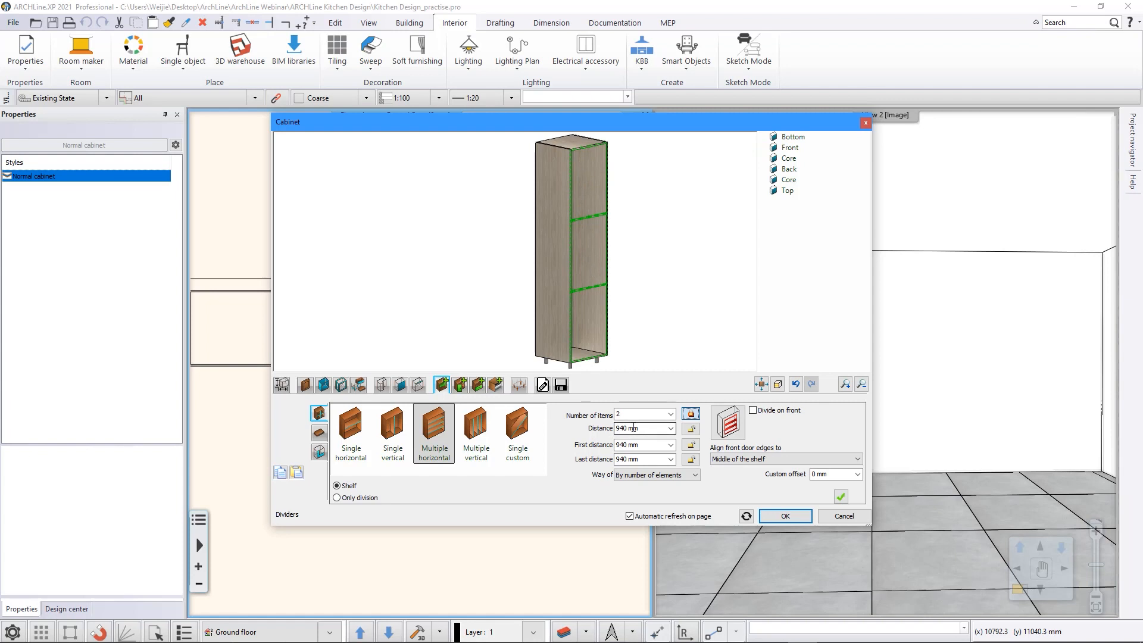
click(841, 498)
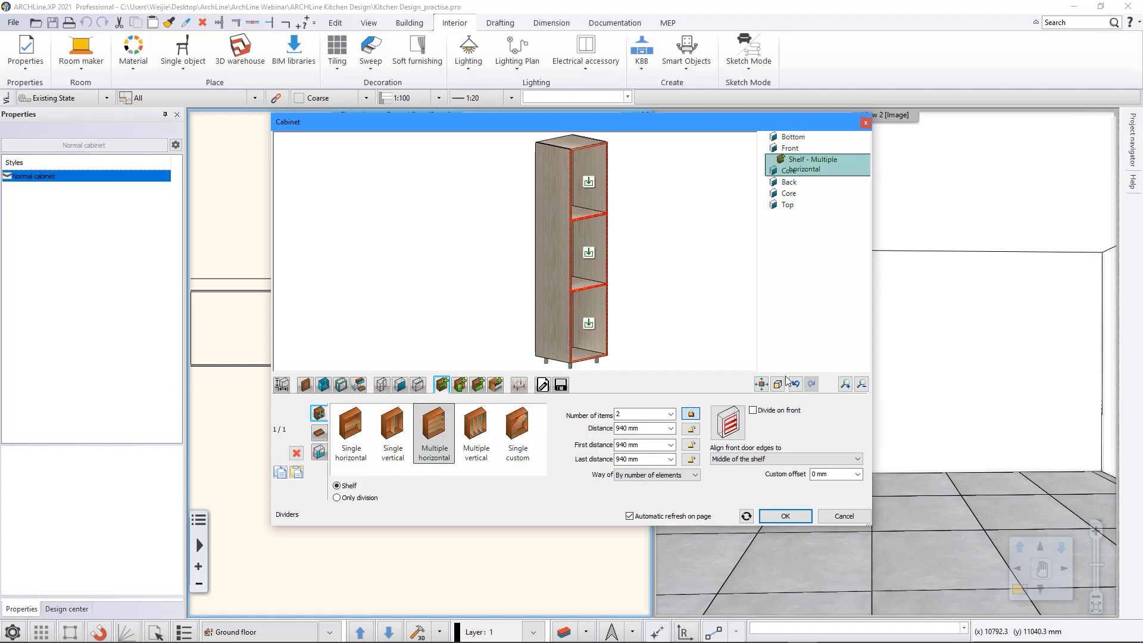
Step: Add a Left or Right door with full overlay and left opening to the front of the tall cabinet
click(460, 386)
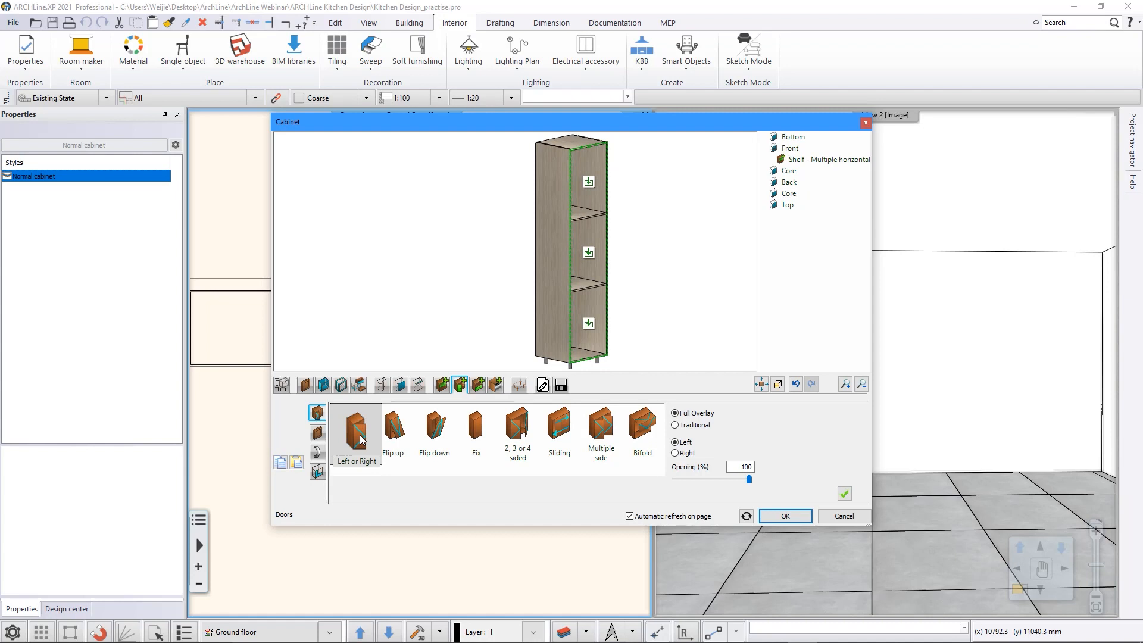
click(845, 494)
scroll(563, 264, up, 4)
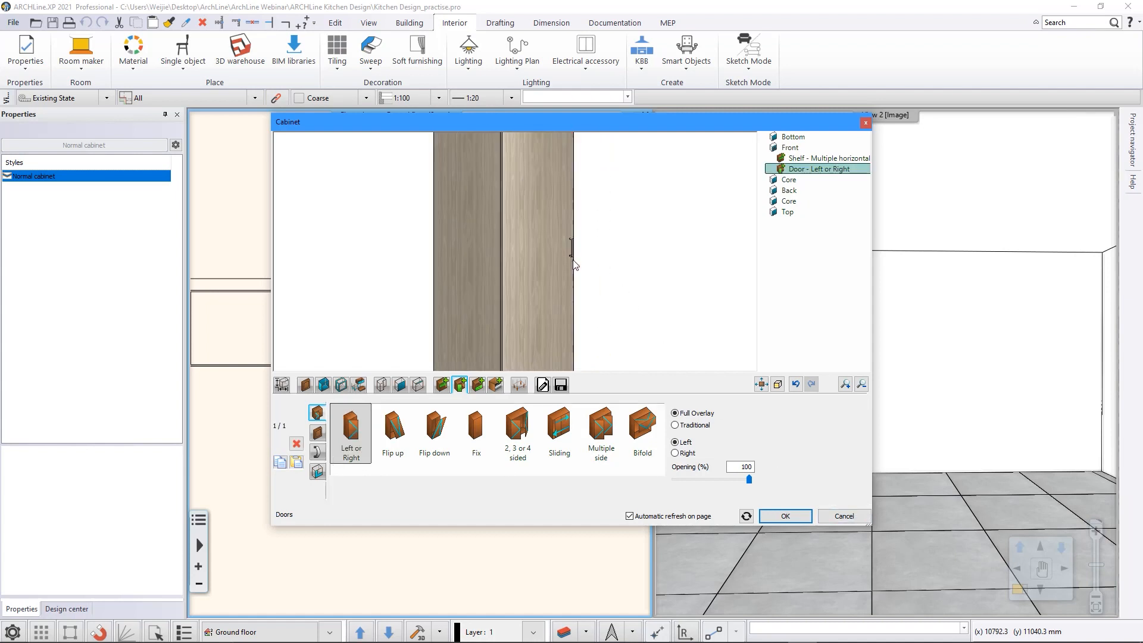
scroll(562, 264, up, 1)
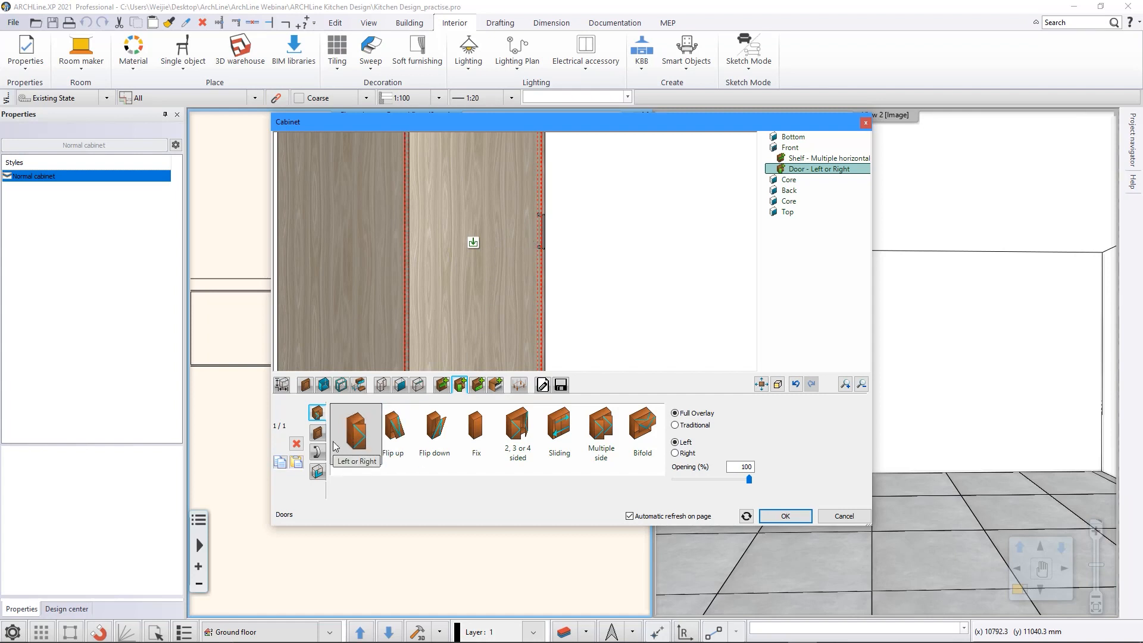
Step: Give the door handle a custom position at the door's centre, make it stretched, and accept the cabinet design
click(318, 452)
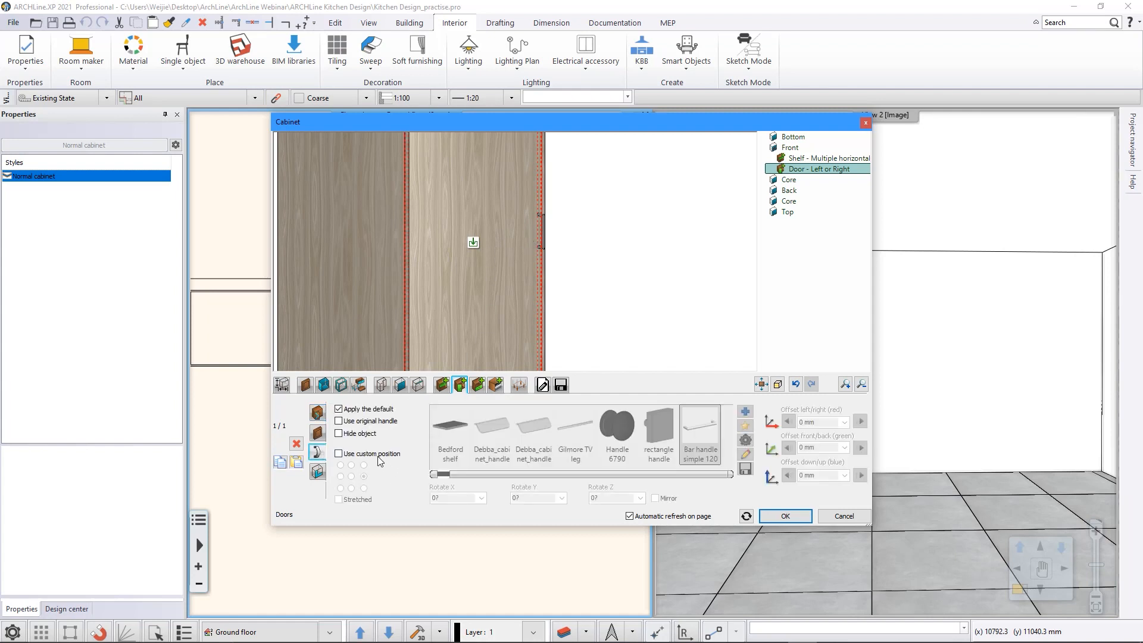
click(376, 455)
click(351, 476)
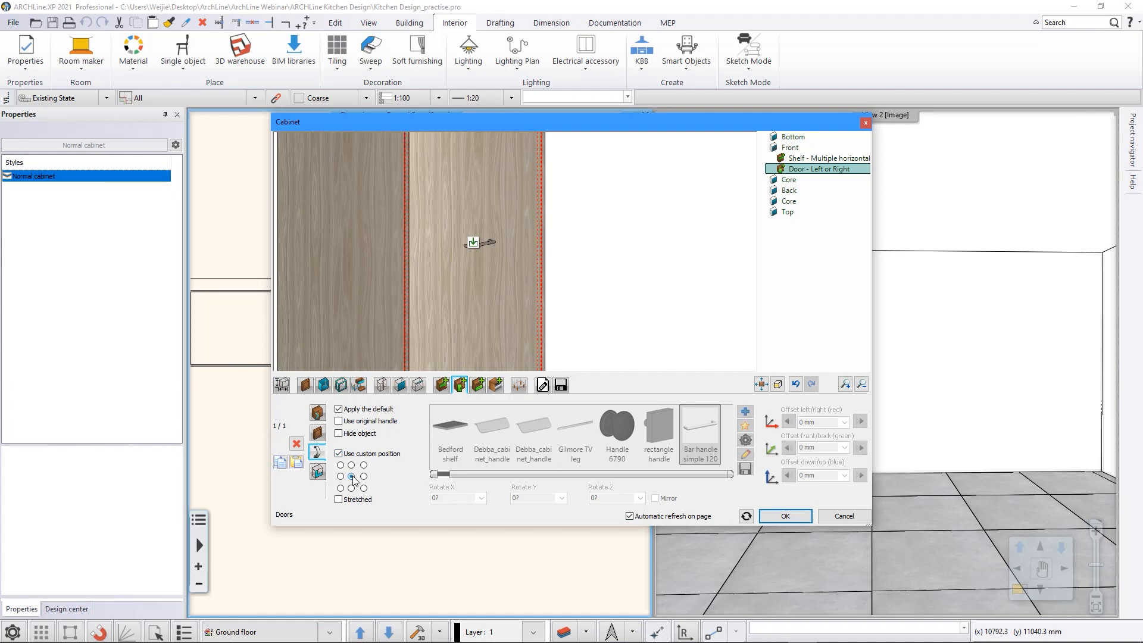
click(339, 500)
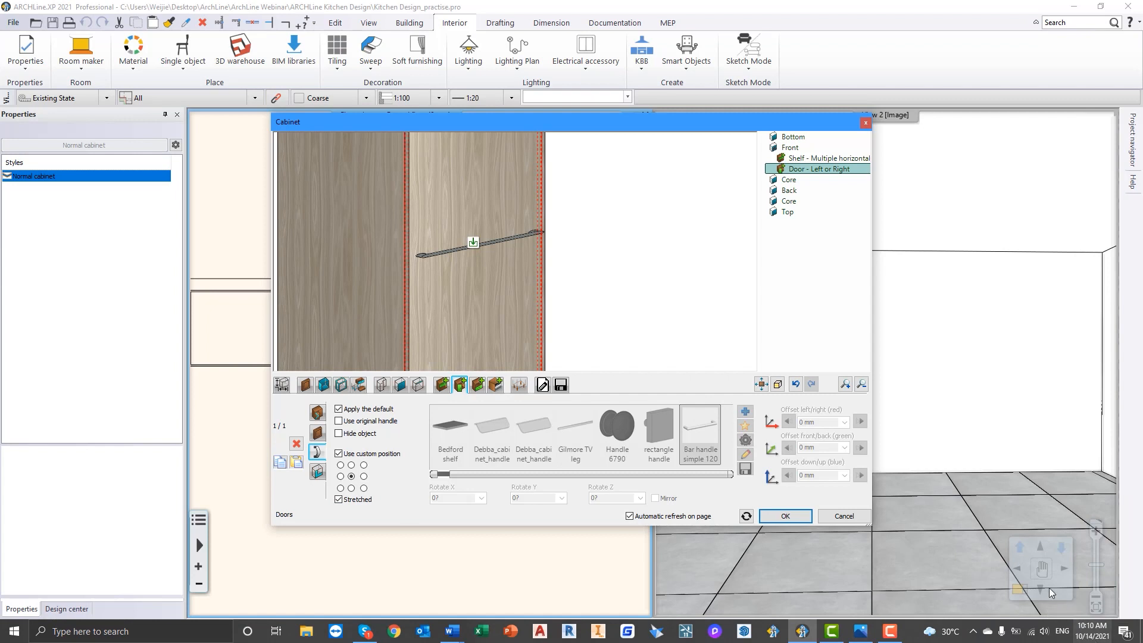
click(784, 516)
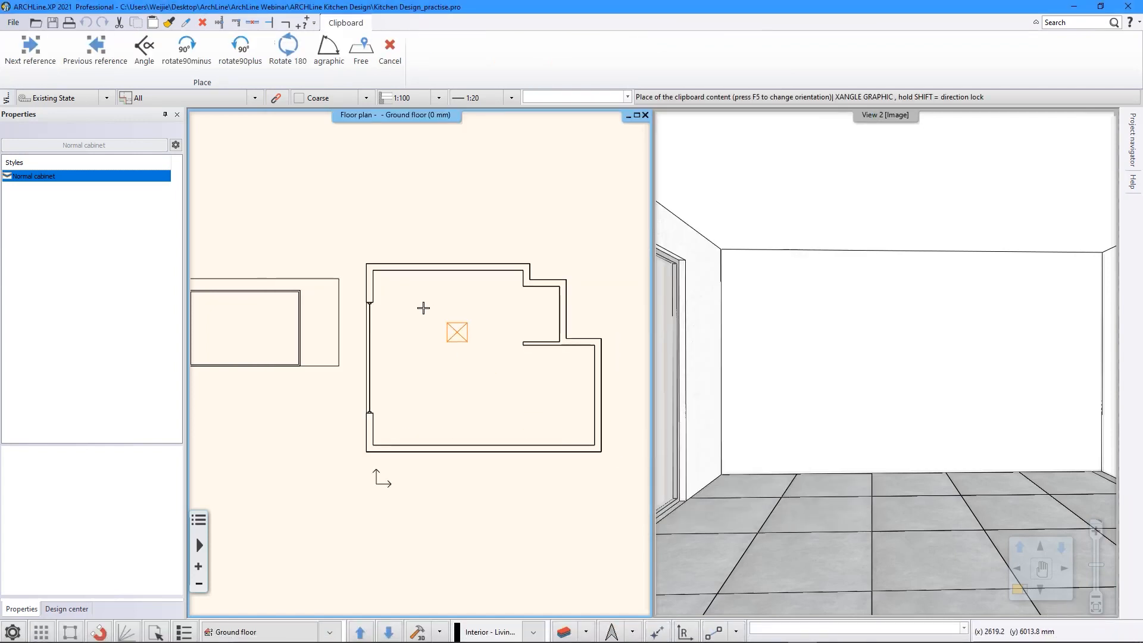
Step: Place the tall cabinet in the room's upper-left inner wall corner on the floor plan
scroll(416, 316, up, 3)
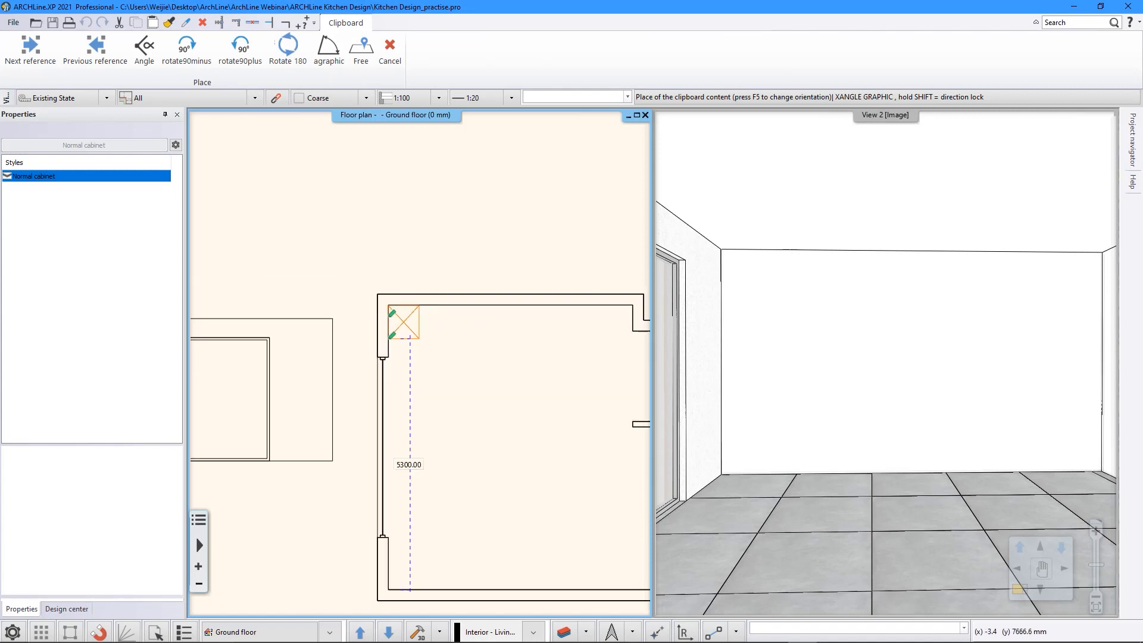
scroll(402, 310, up, 2)
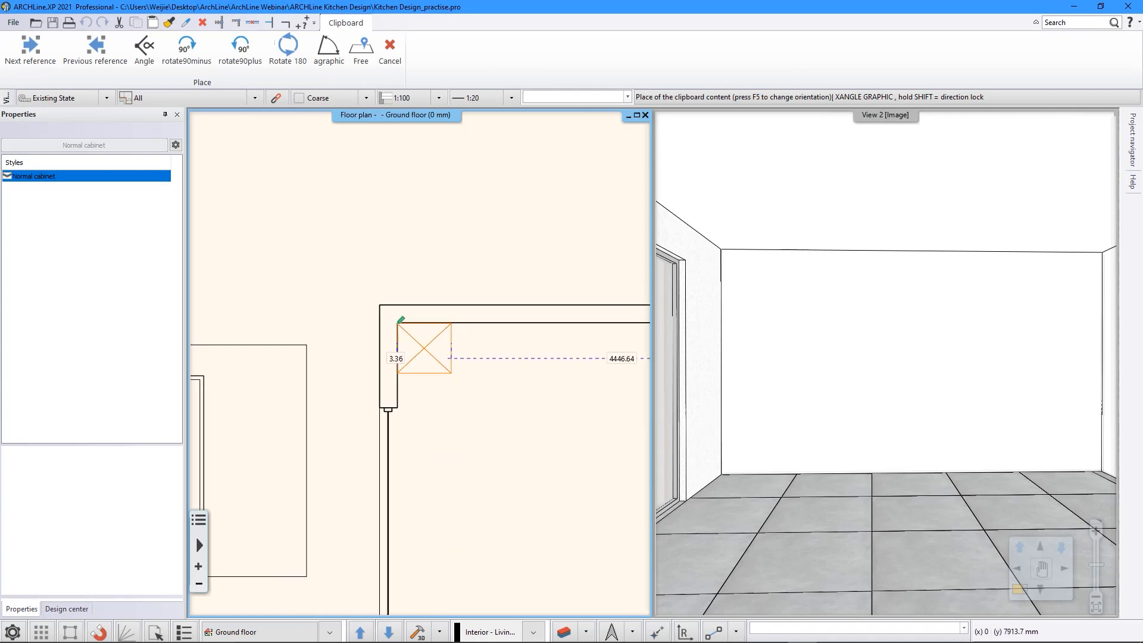
click(398, 322)
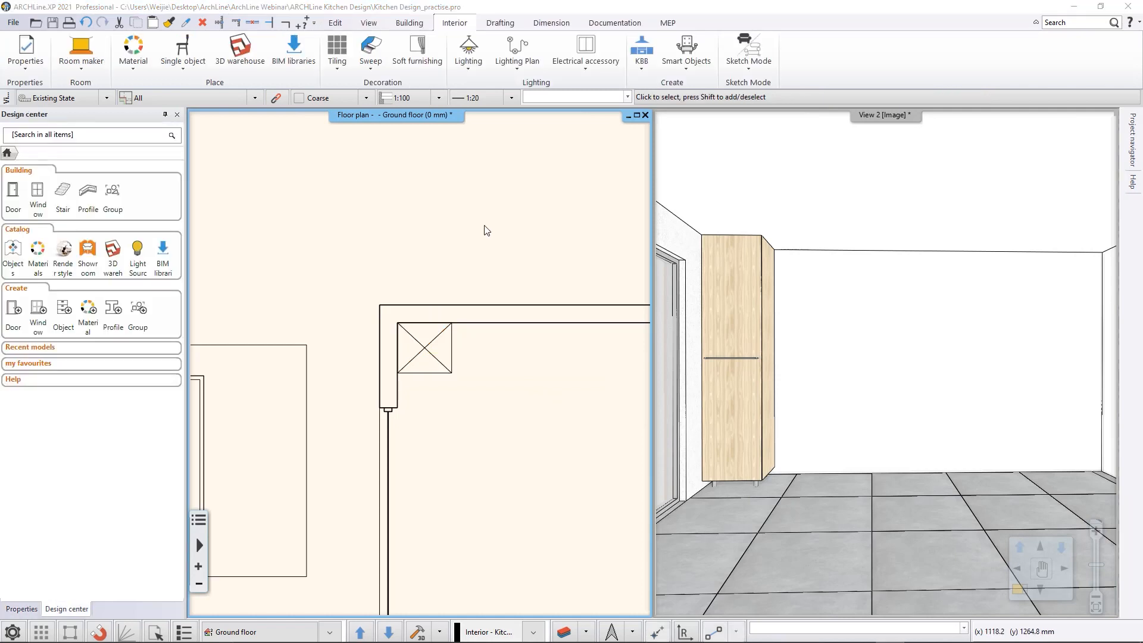
Step: Copy the tall cabinet 700 mm along the wall so the copy stands directly beside the original
click(454, 360)
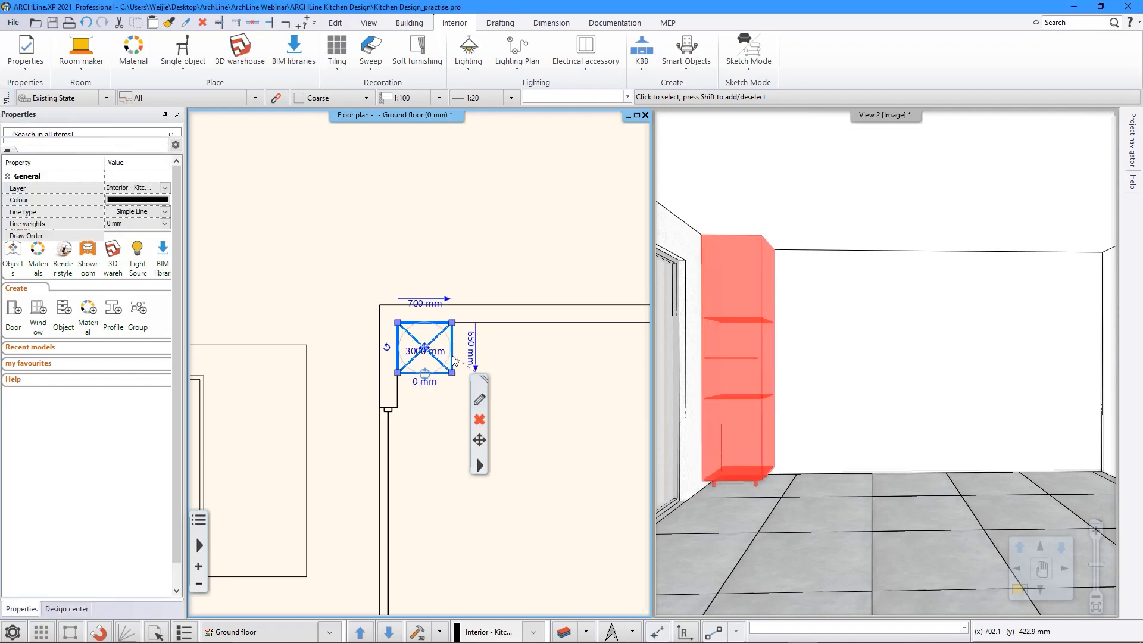
mouse_move(500, 399)
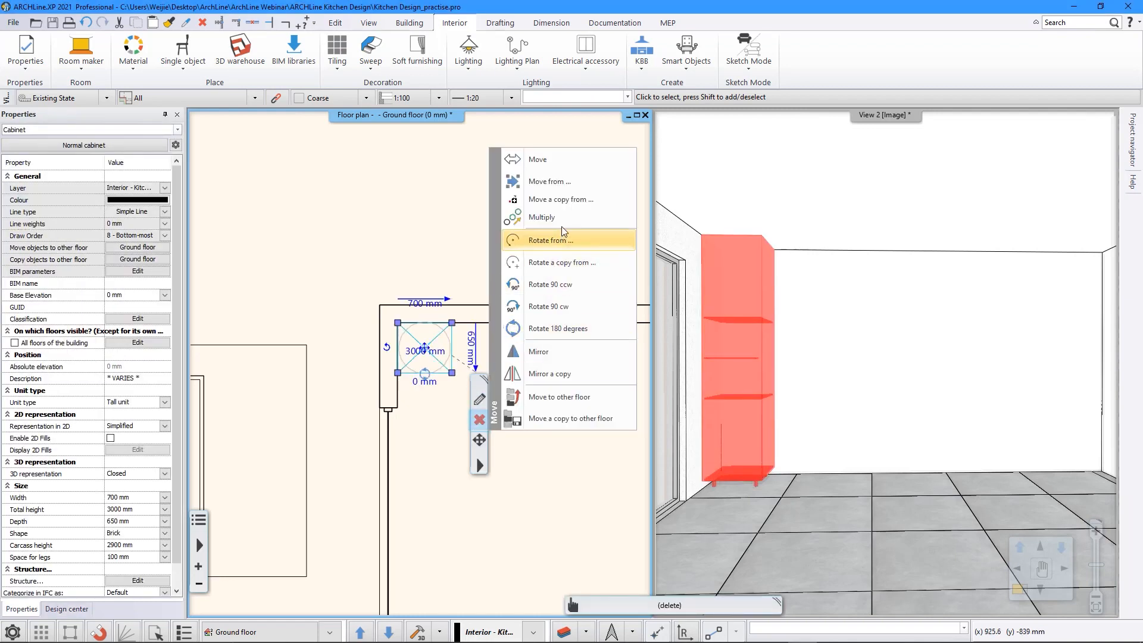
click(566, 200)
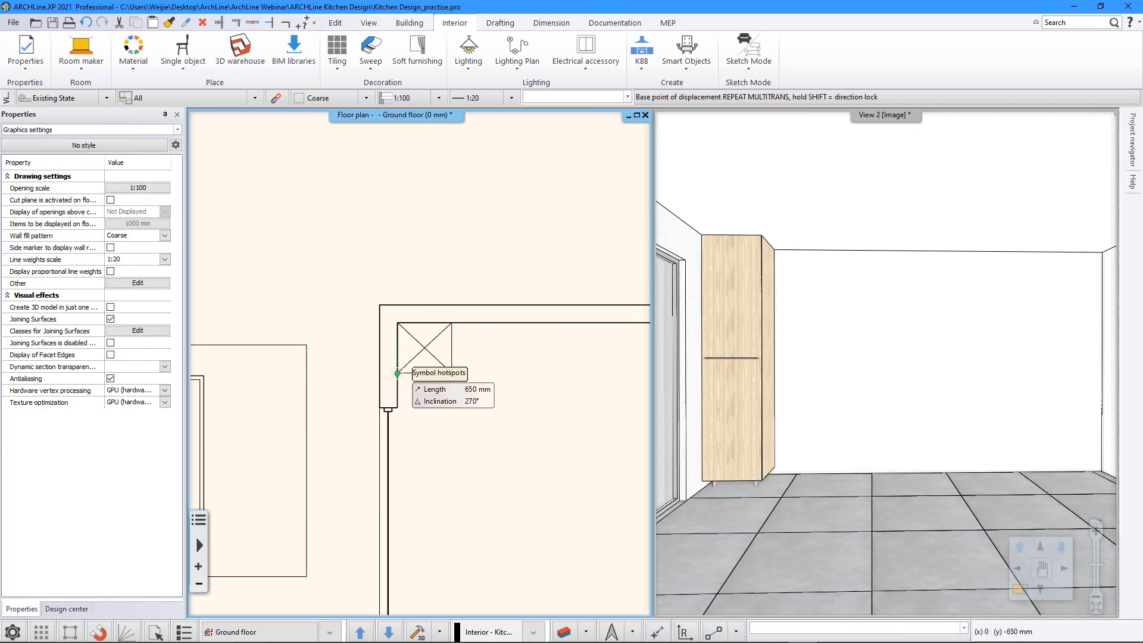
click(397, 374)
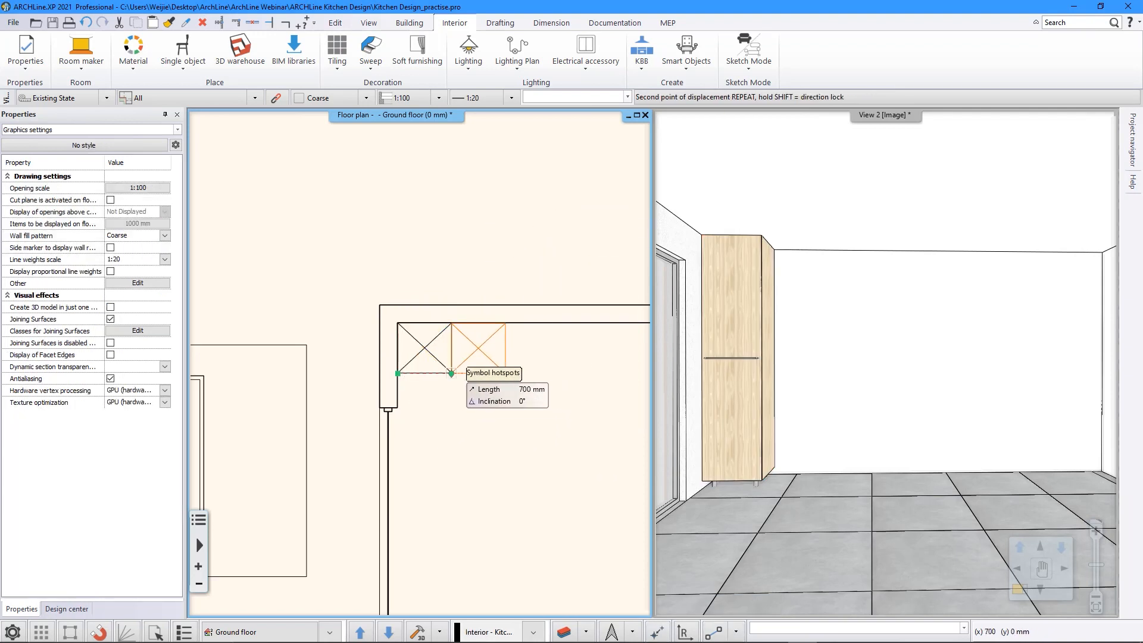
click(457, 376)
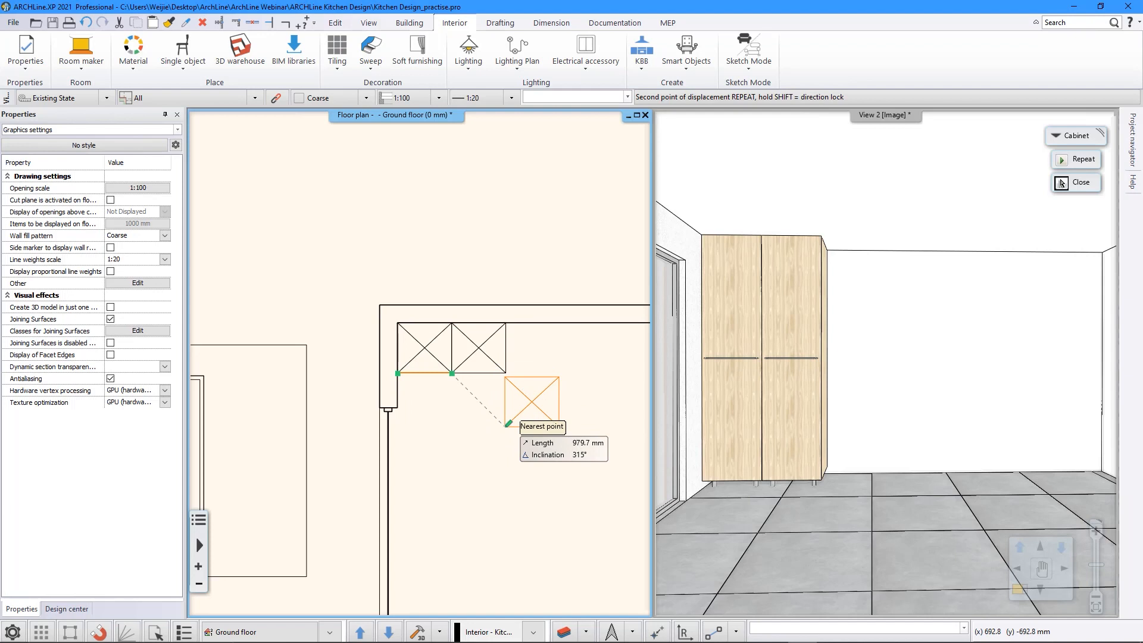
key(Escape)
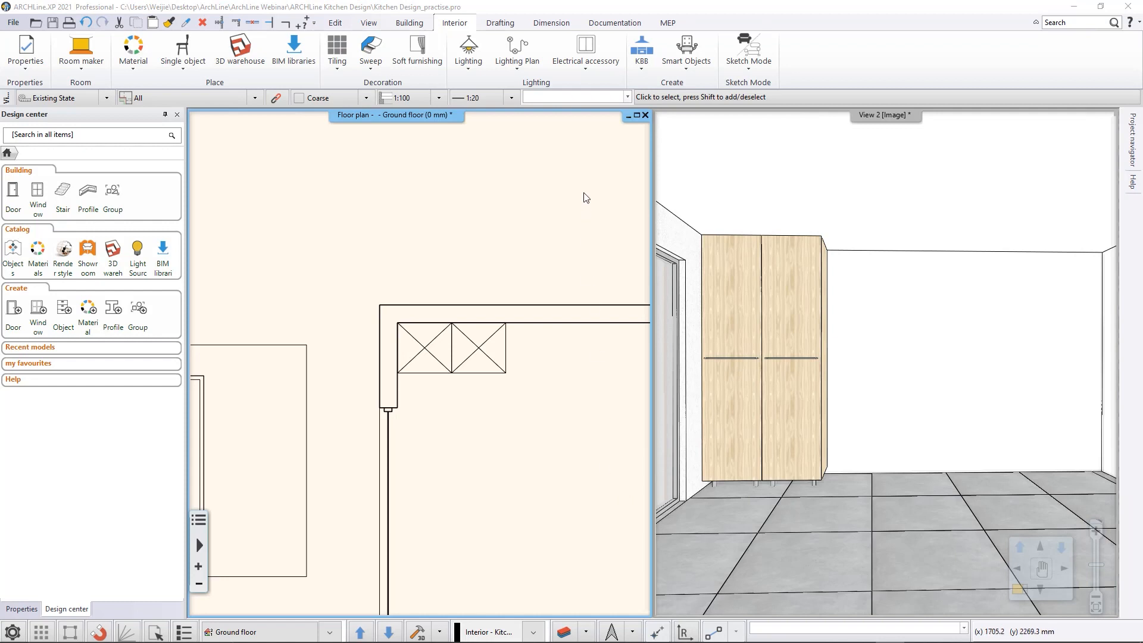
Step: Start a new cabinet and set its width to 535 mm and its total height to 1300 mm
click(642, 73)
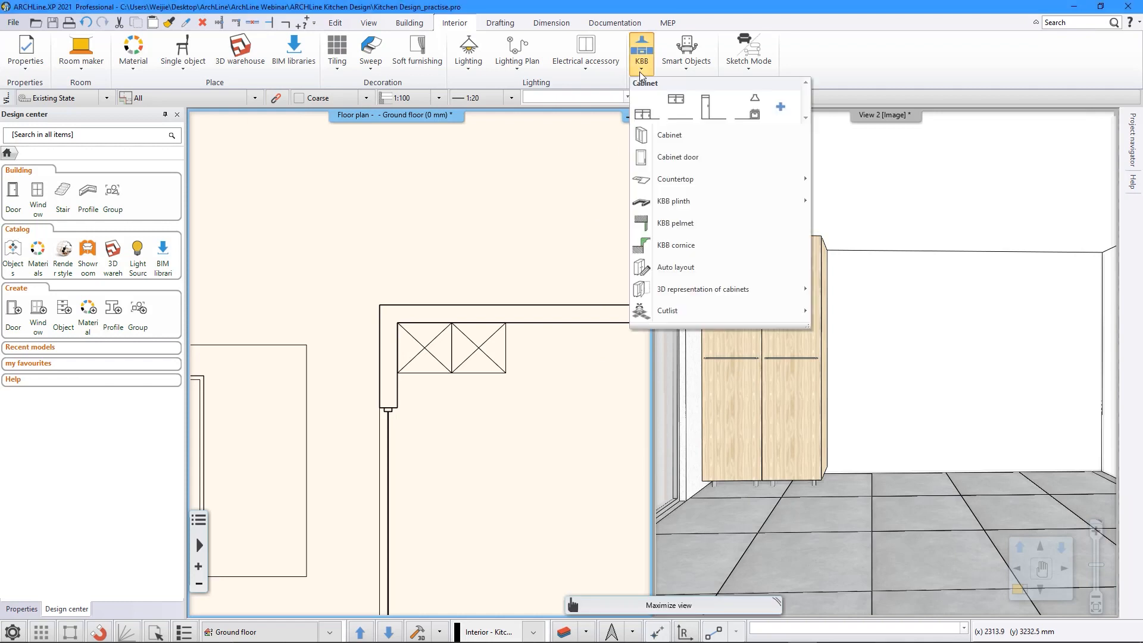
click(668, 134)
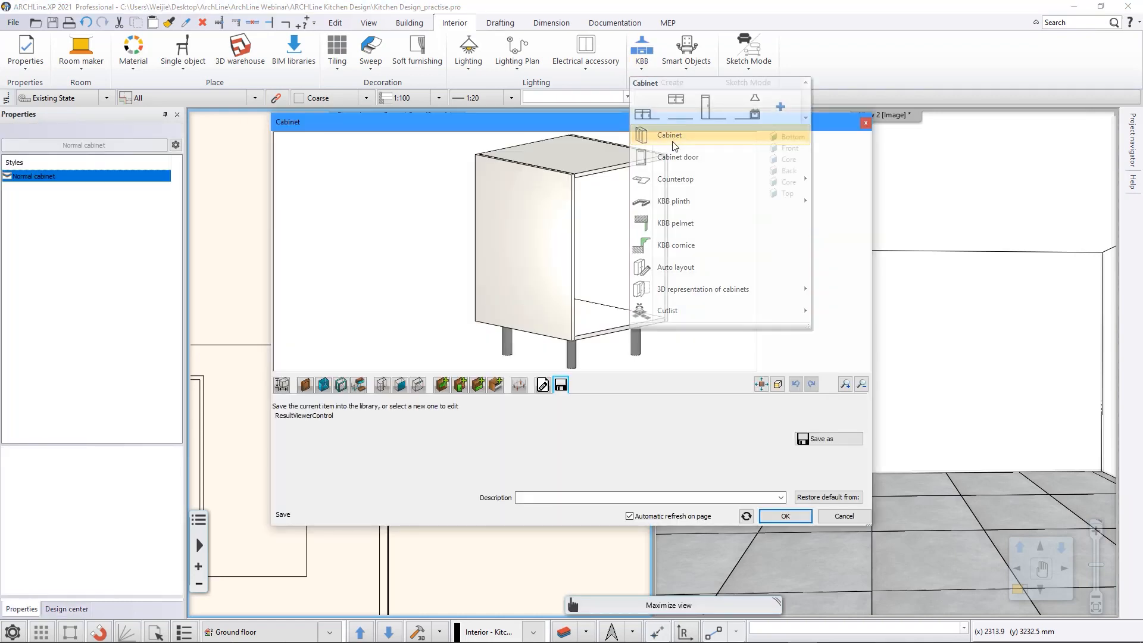
click(282, 385)
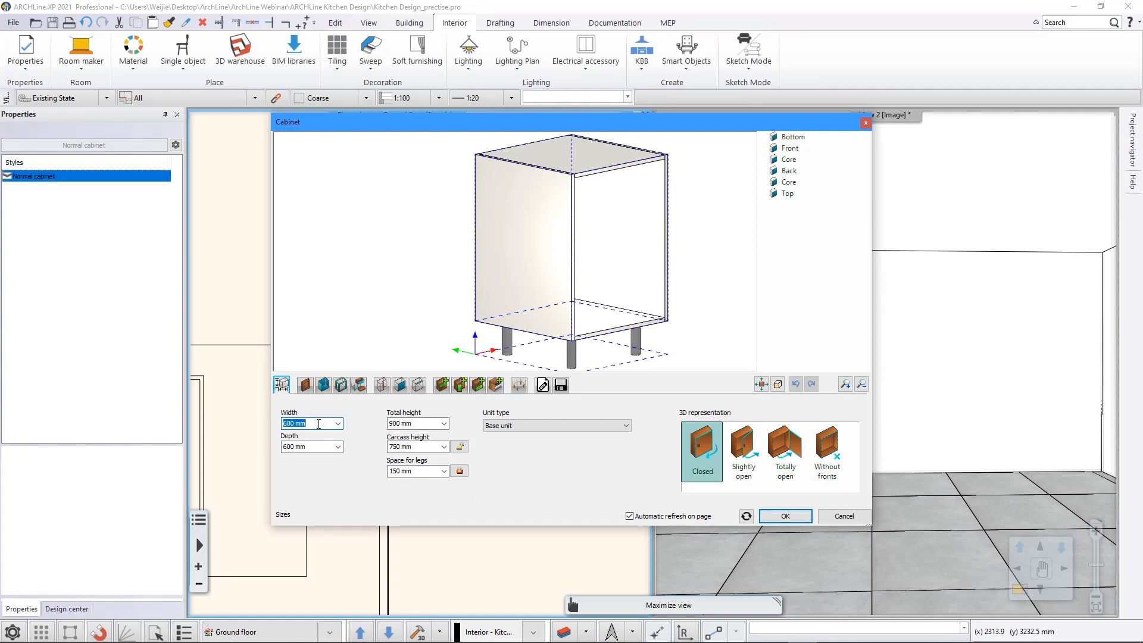
drag(318, 424, 250, 421)
text(535)
key(Tab)
text(13)
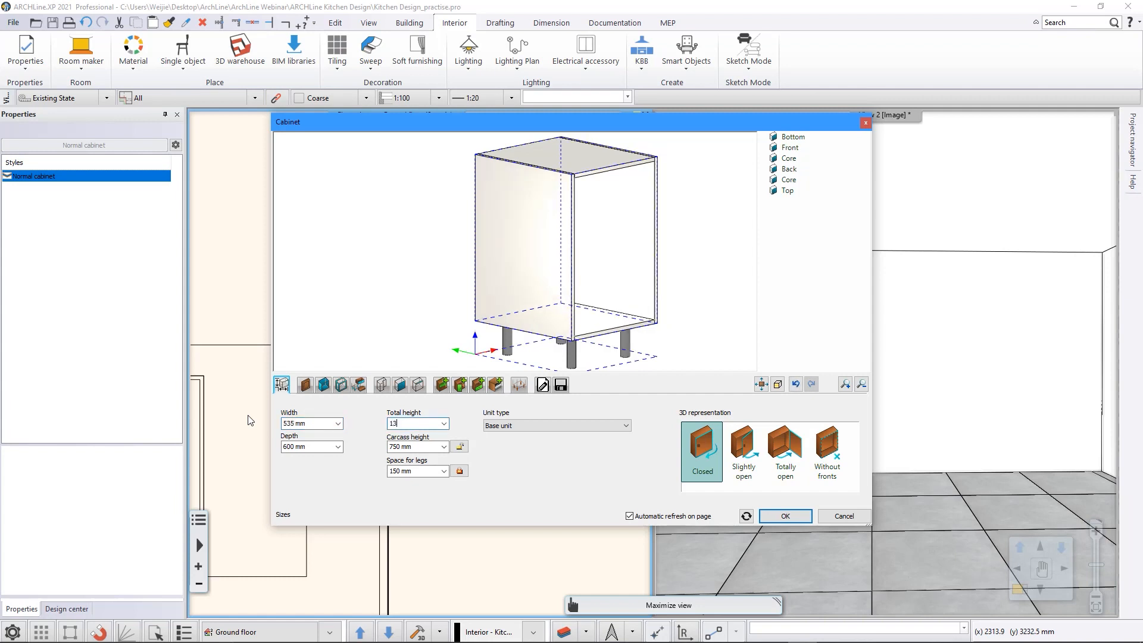
text(00)
key(Tab)
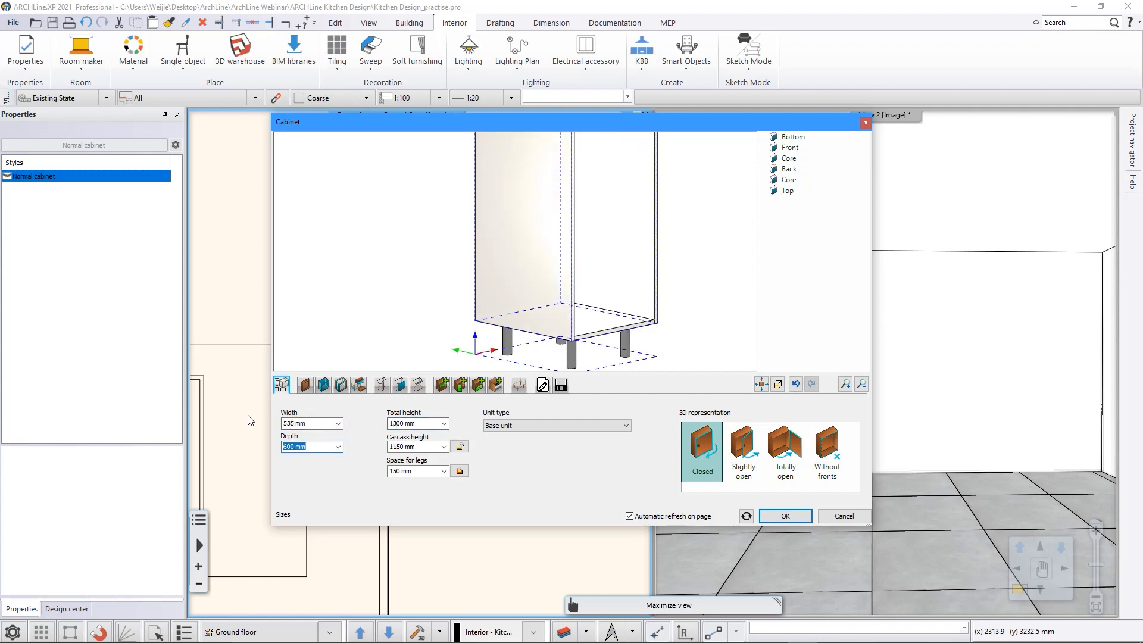
Step: Set the cabinet's depth to 500 mm and space for legs to 0 mm, and make it a Wall unit
text(500)
key(Tab)
key(Tab)
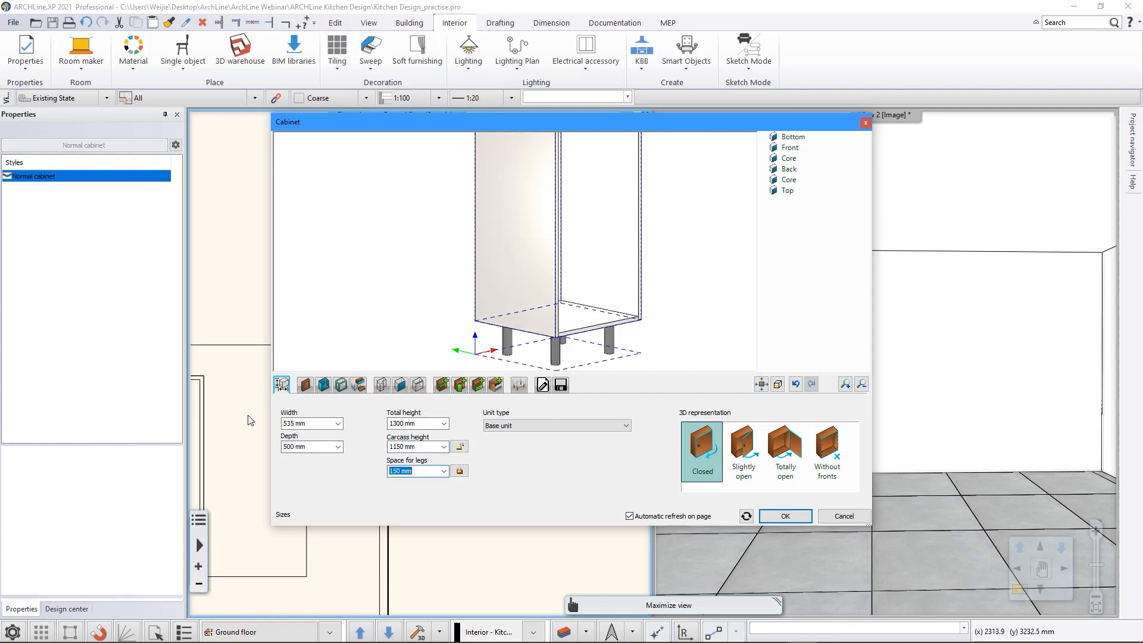
text(0)
click(535, 426)
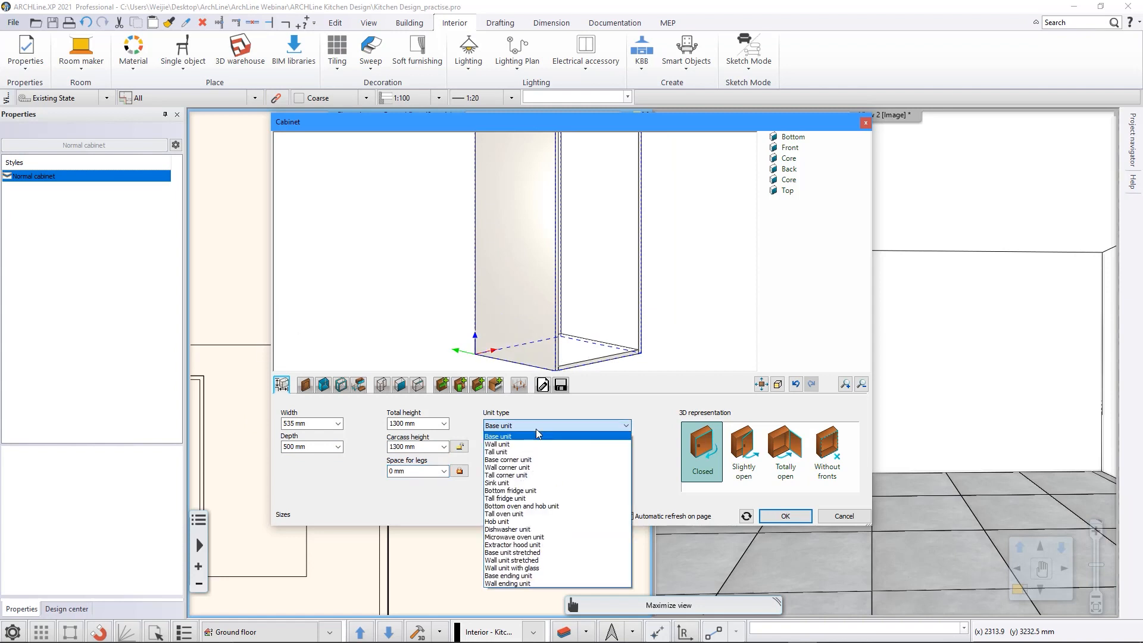
click(532, 445)
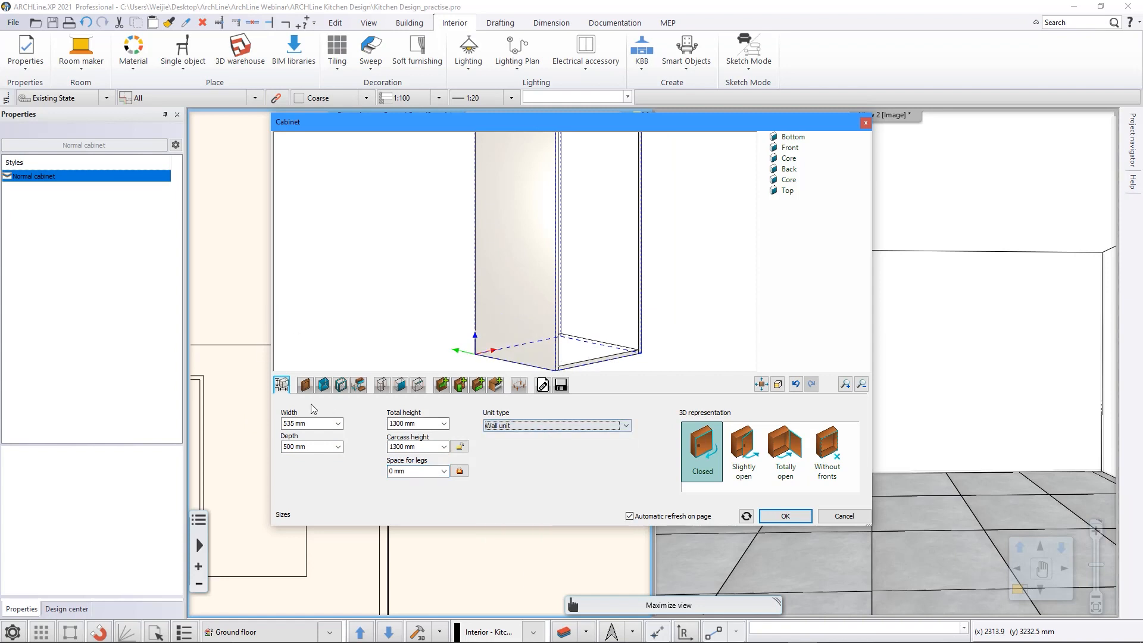
Step: Edit the wall cabinet's default Wood panel door front and apply the Bright_white material to it
click(305, 385)
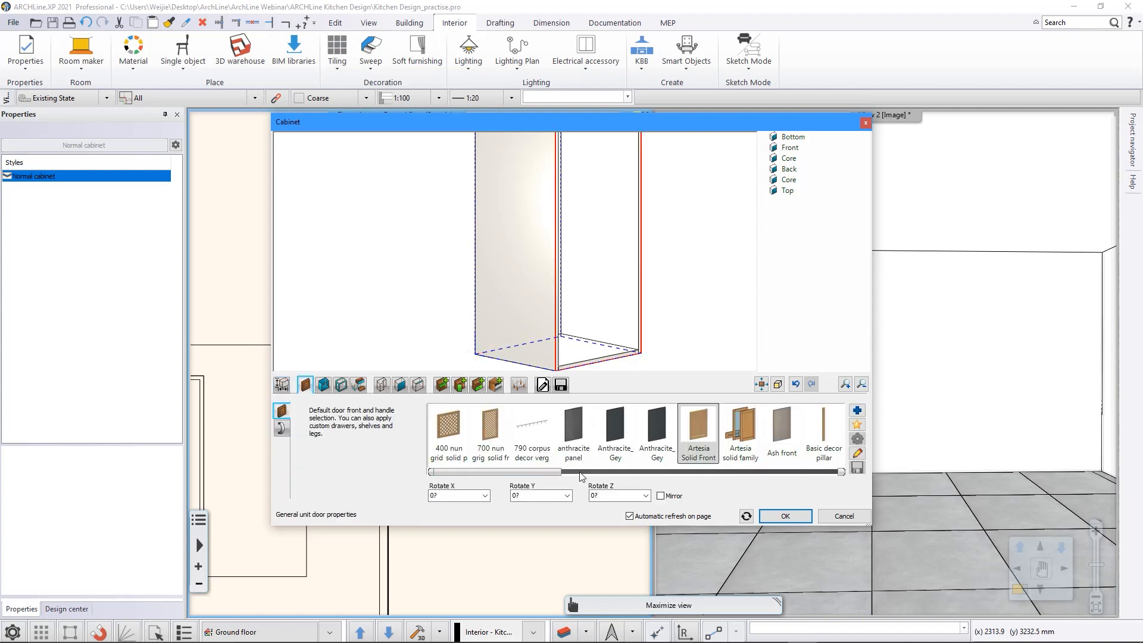
drag(560, 472, 802, 479)
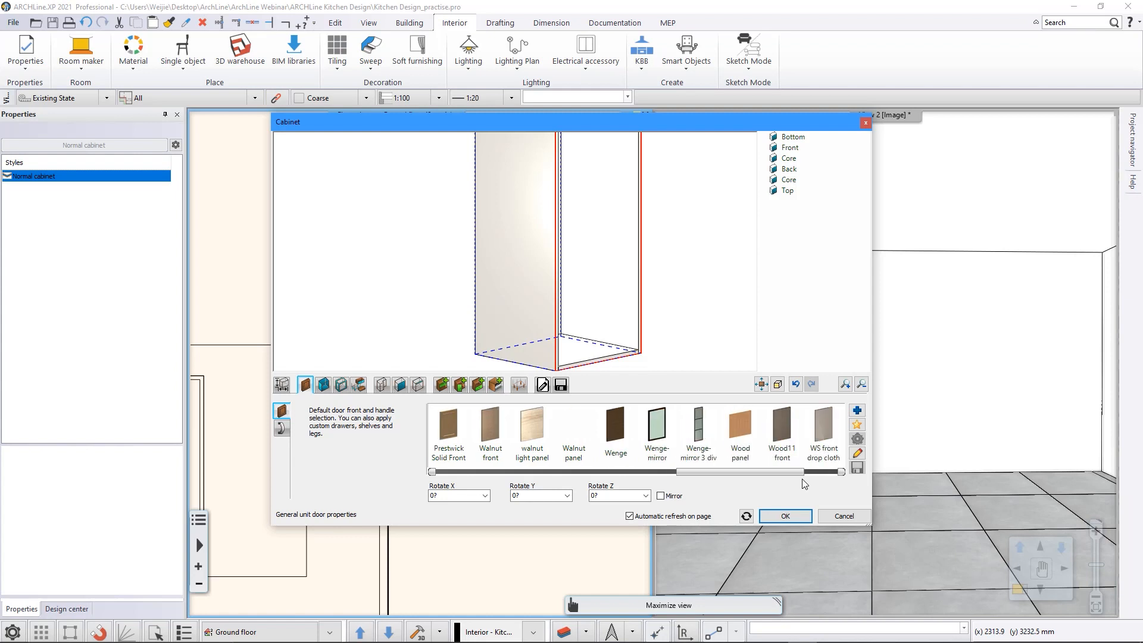
click(858, 453)
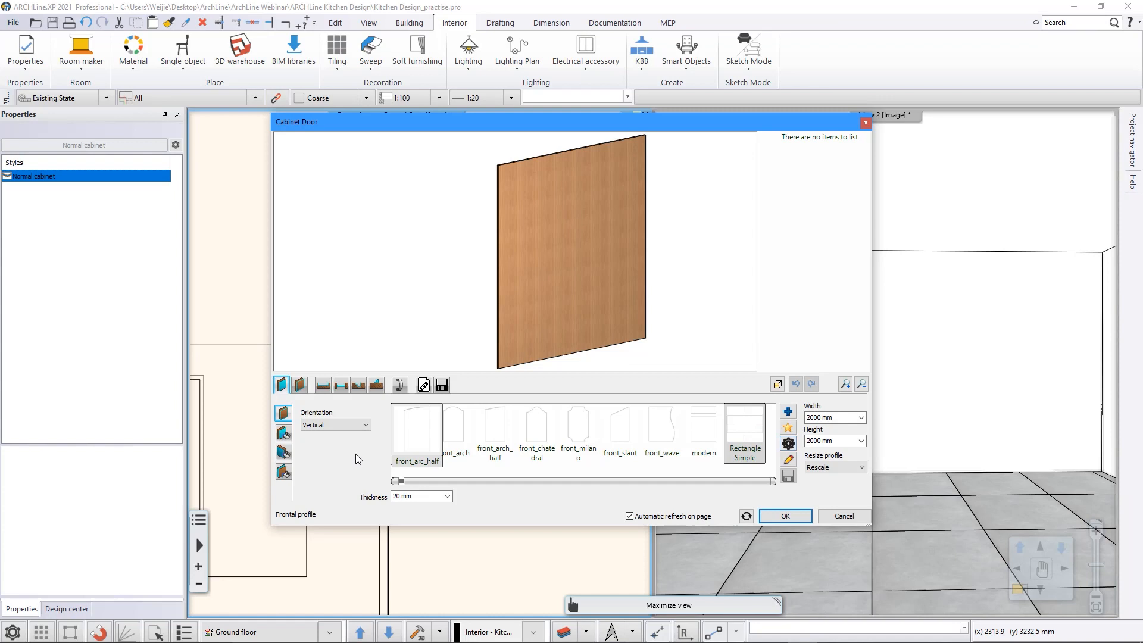
click(285, 436)
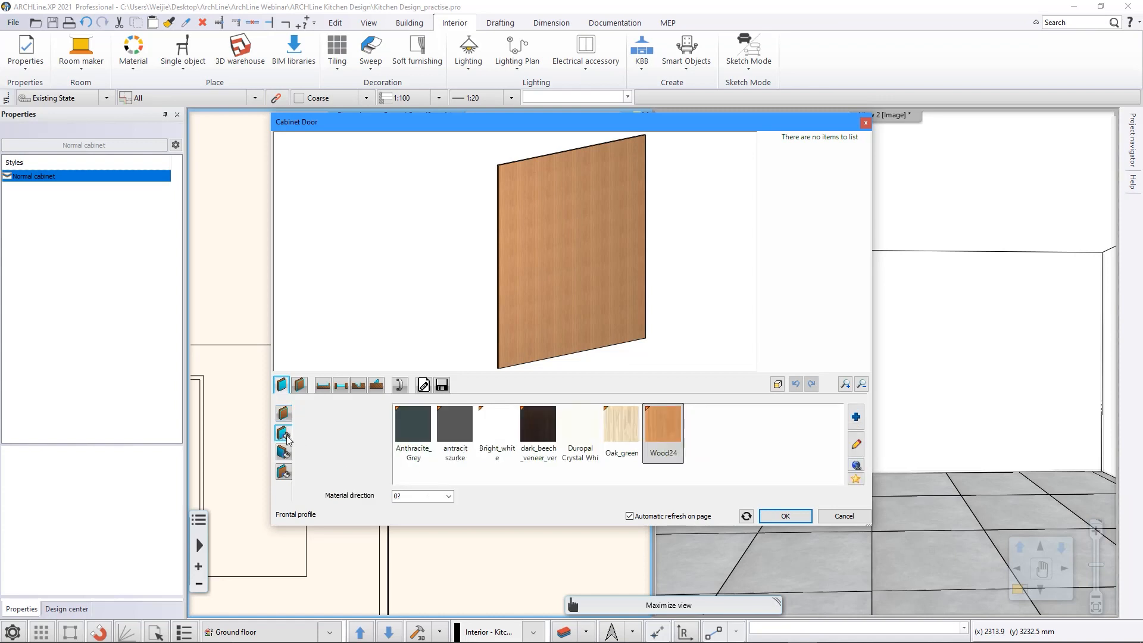
click(506, 438)
Step: Save the edited door front to the library as a new item named Wood panel_white and accept it for the cabinet
click(442, 386)
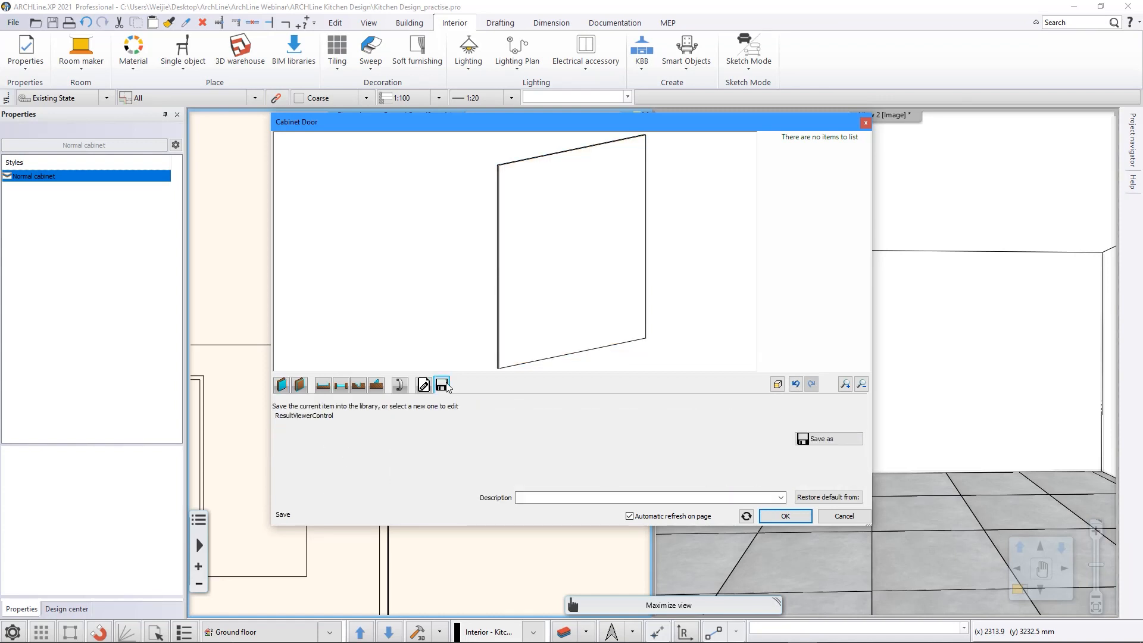
click(834, 444)
click(504, 279)
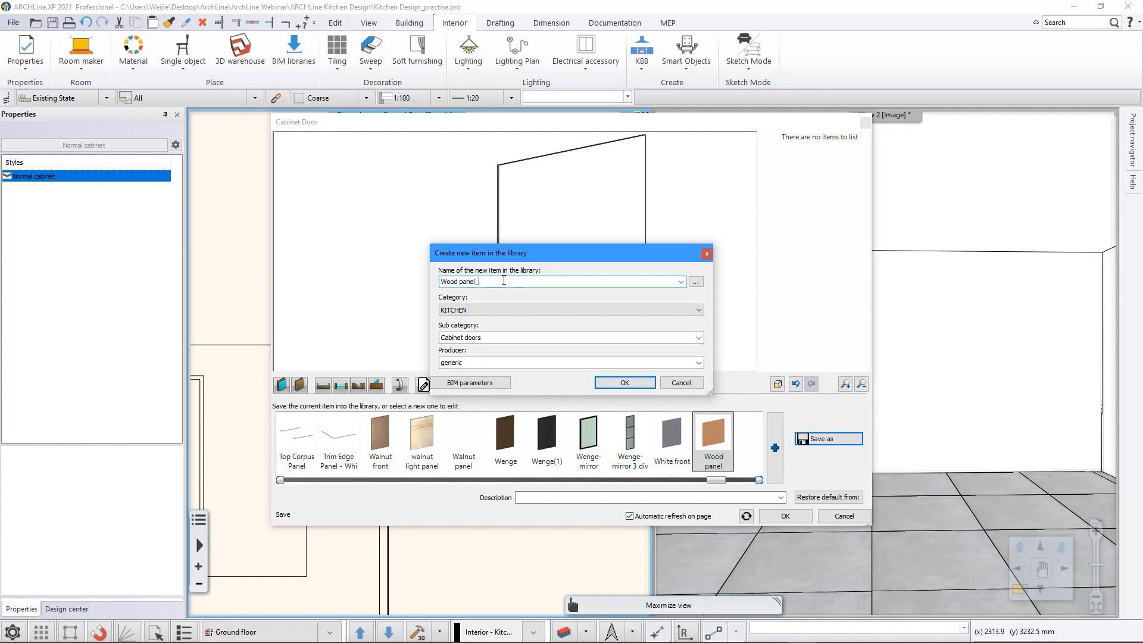
click(625, 383)
click(781, 516)
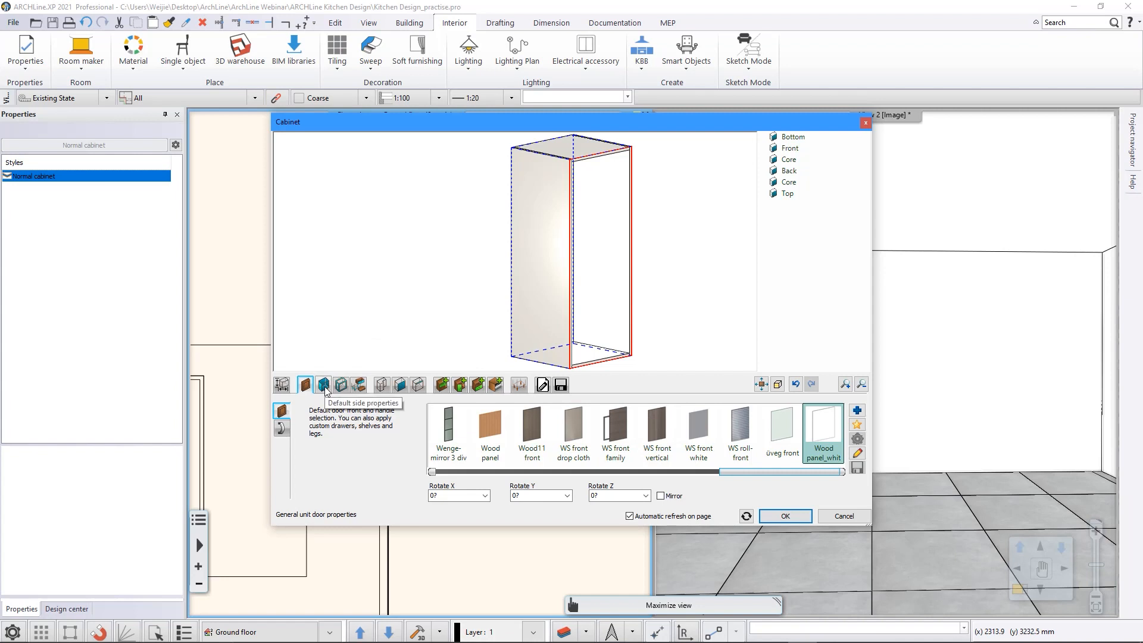
Step: Find Wood panel_white in the object library with the search word wood and use it as the wall cabinet's default side panel
click(324, 386)
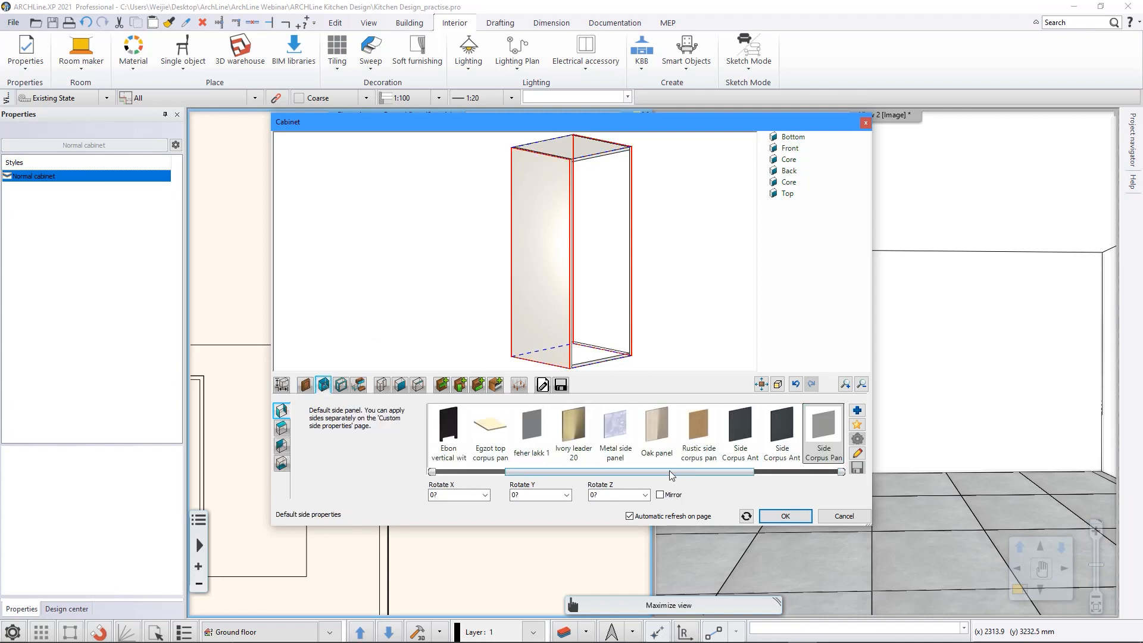
drag(670, 470, 780, 474)
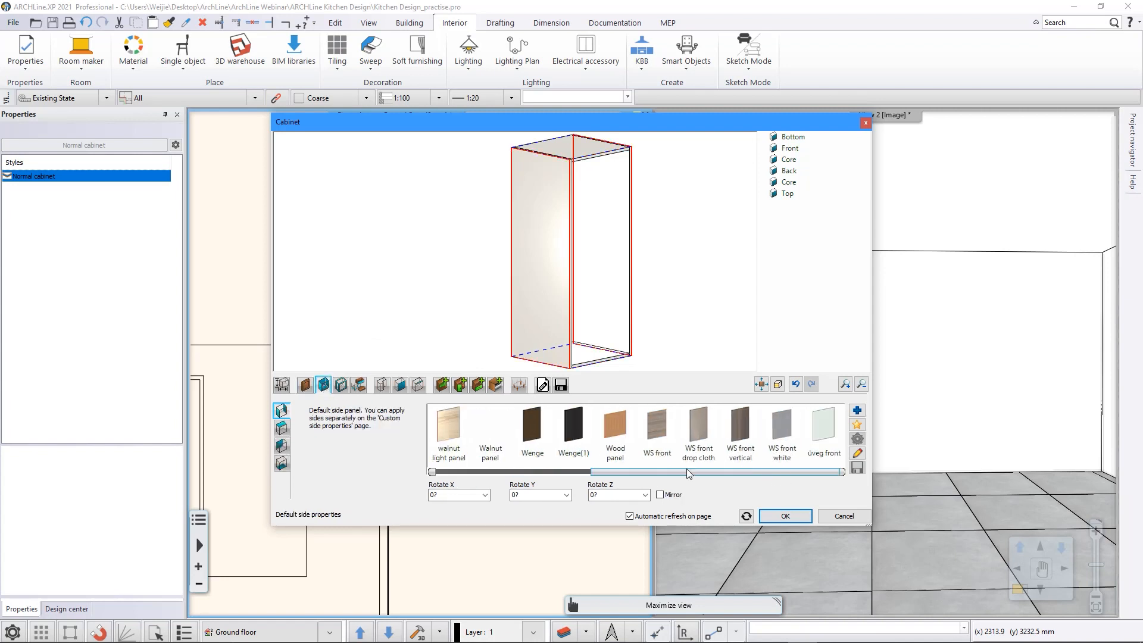
drag(687, 470, 753, 474)
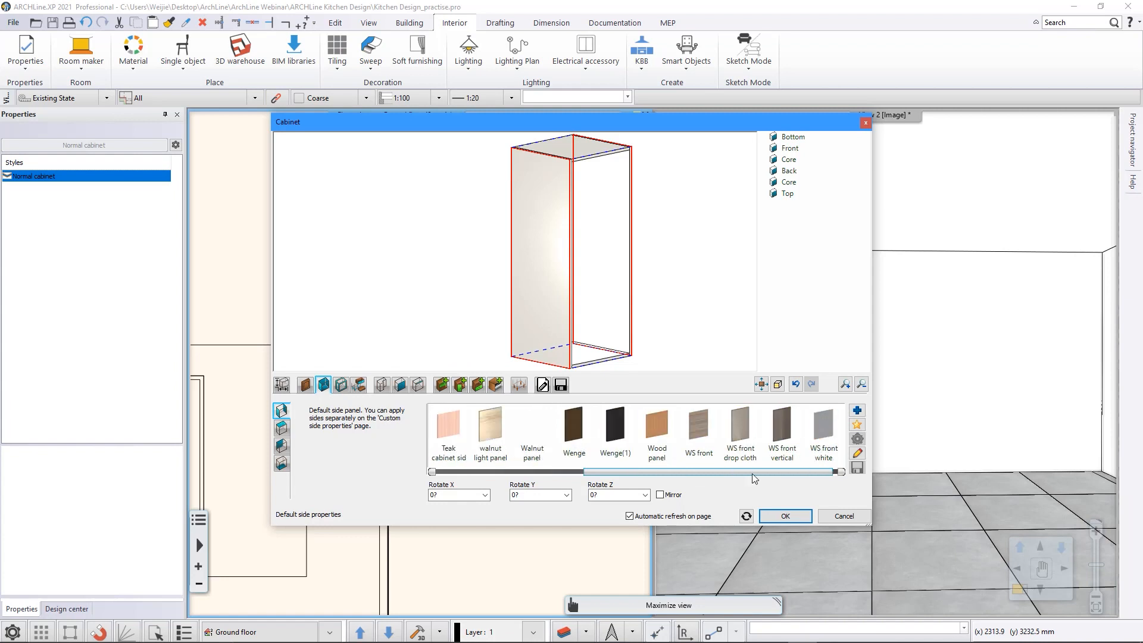
click(858, 410)
click(560, 150)
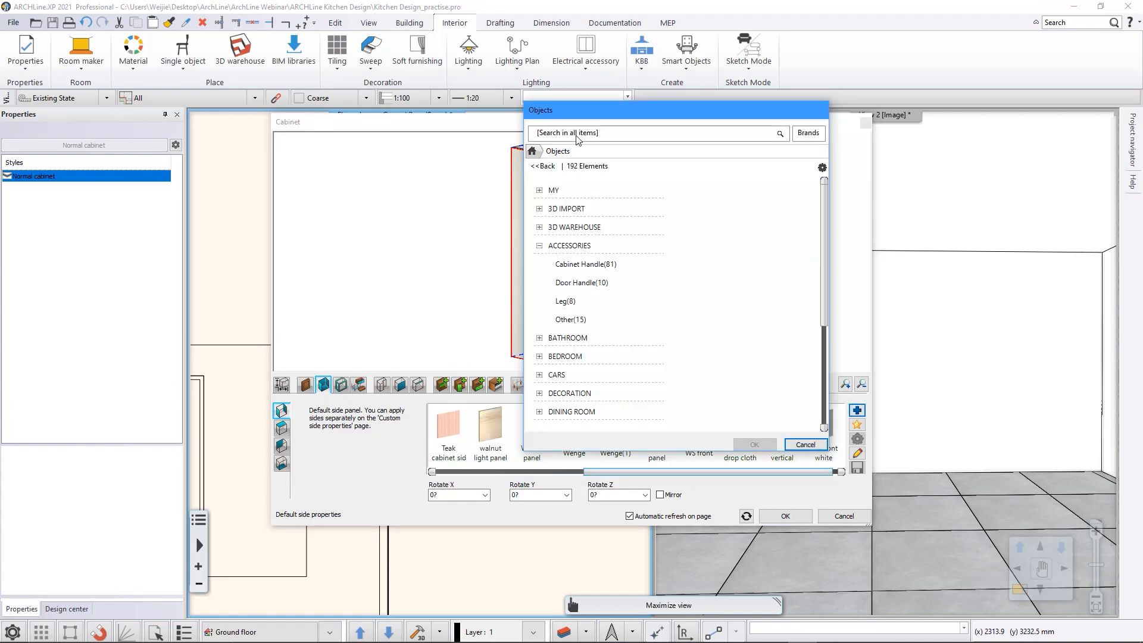
click(576, 136)
key(Return)
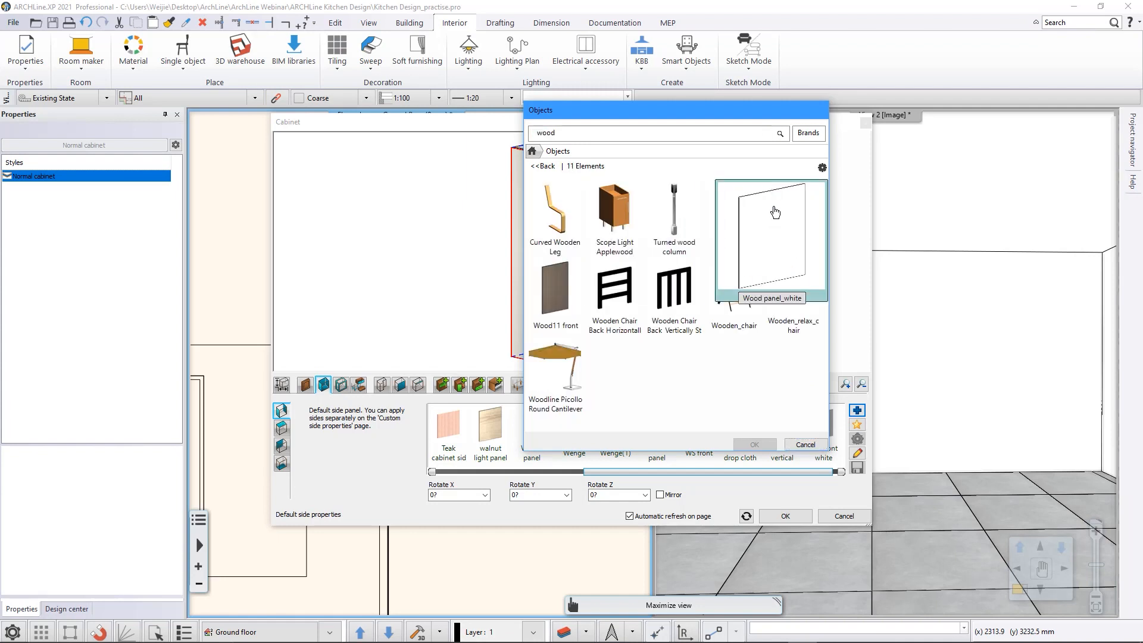
click(795, 198)
click(754, 444)
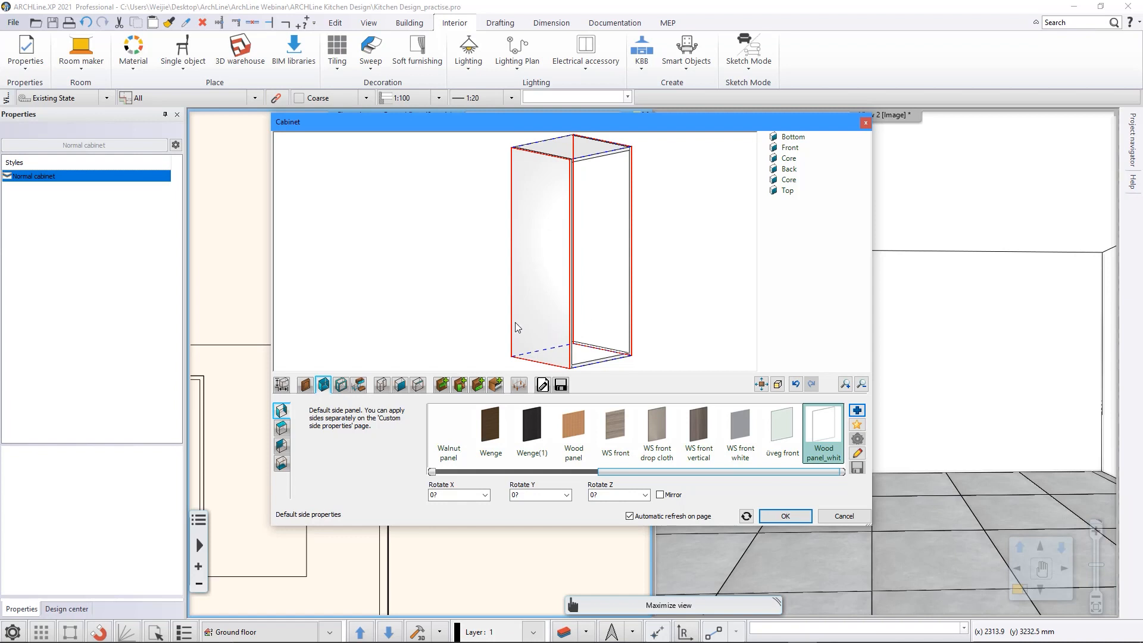
Step: Add a single horizontal shelf at 50% of the wall cabinet's height
click(442, 385)
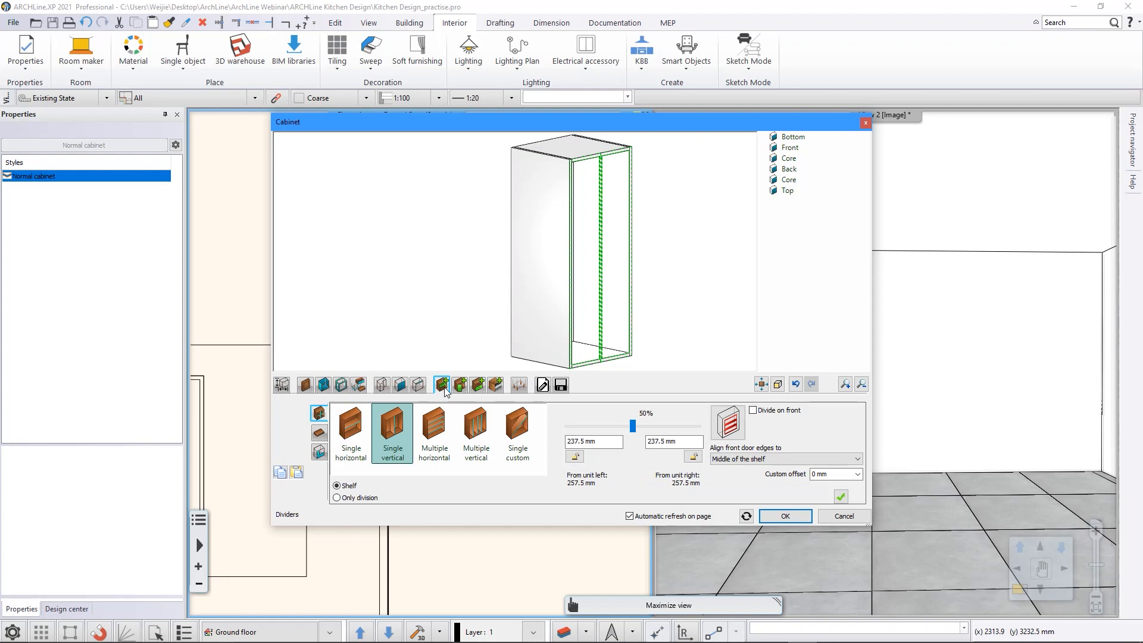
click(353, 433)
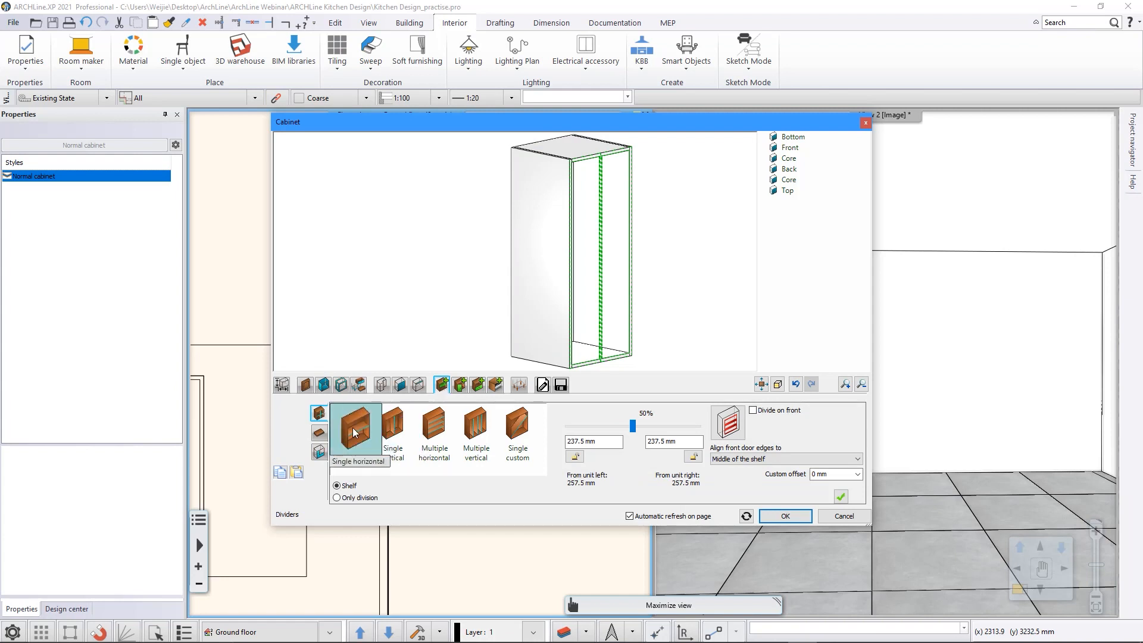
click(841, 497)
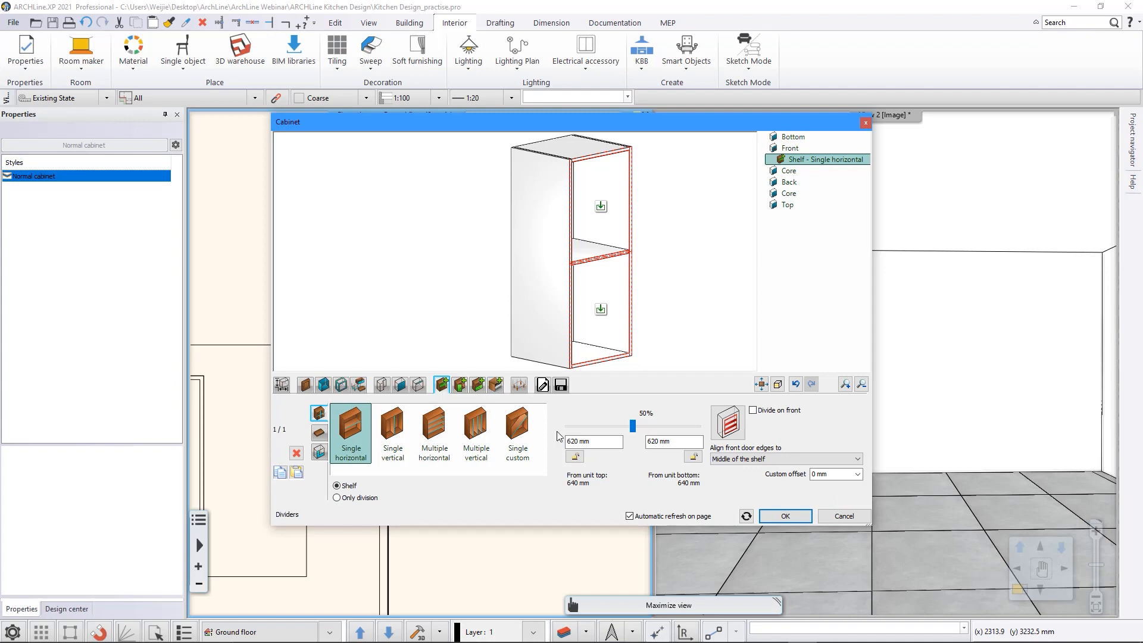
Step: Add a full-overlay Left or Right door hinged on the left to the wall cabinet and hide its handle
click(462, 387)
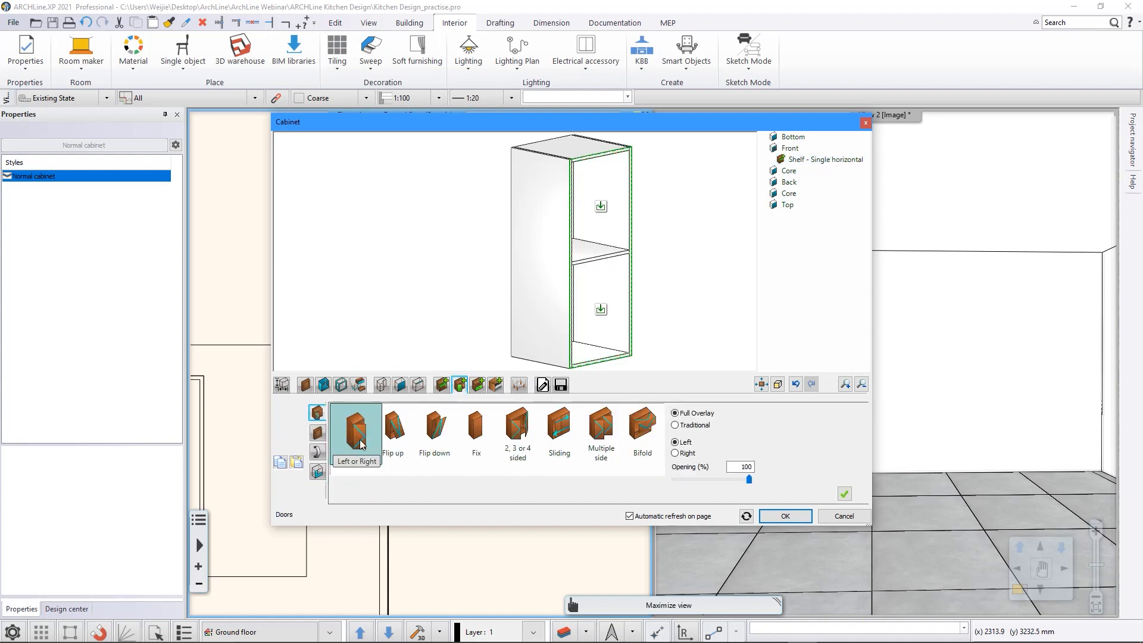
click(845, 493)
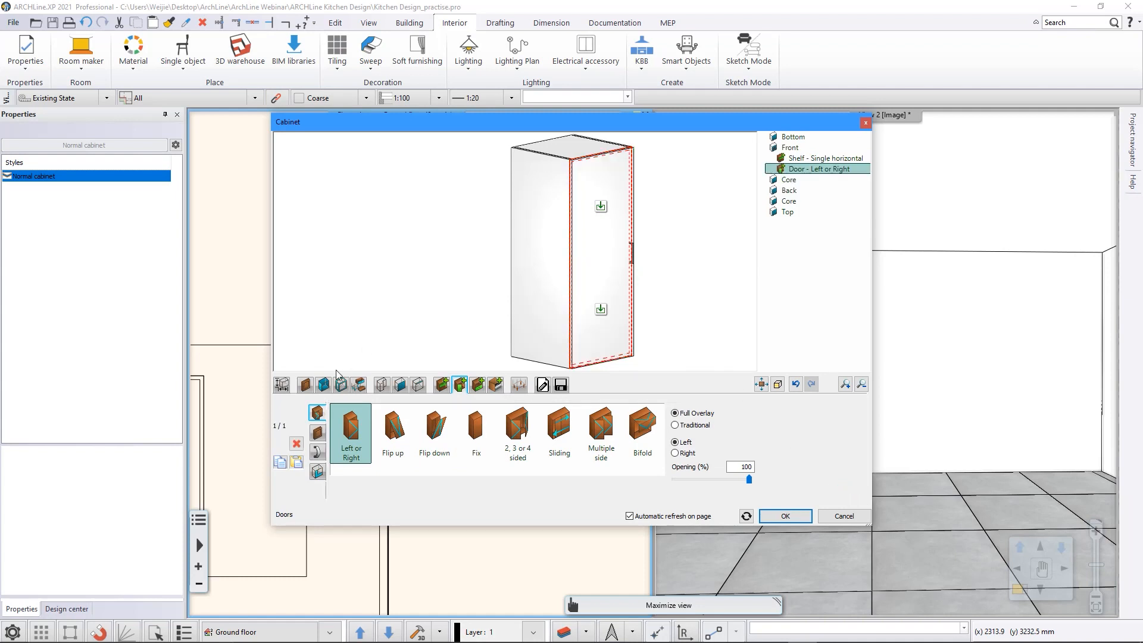
click(318, 453)
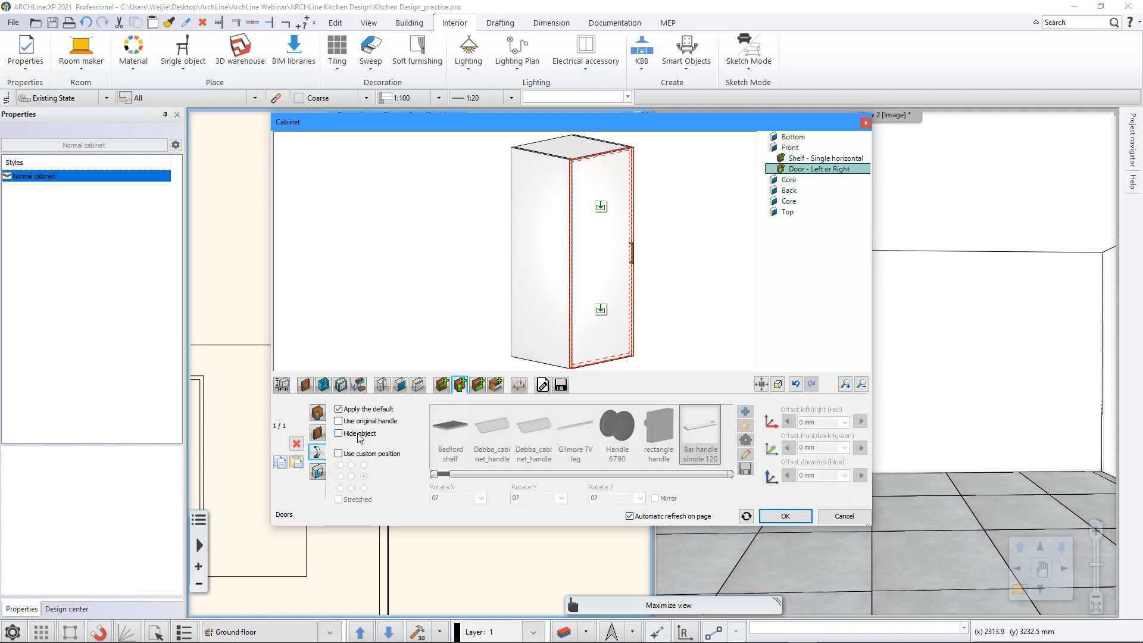
click(358, 435)
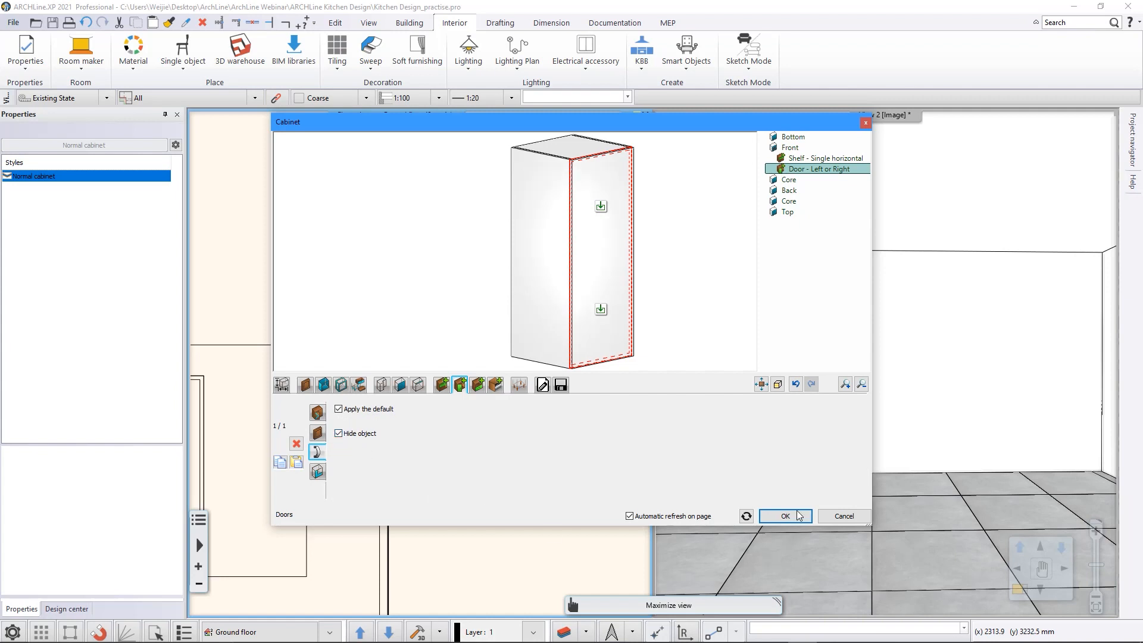
Step: Set the wall cabinet's relative elevation to 1700 mm and place it against the wall beside the second tall cabinet
click(543, 385)
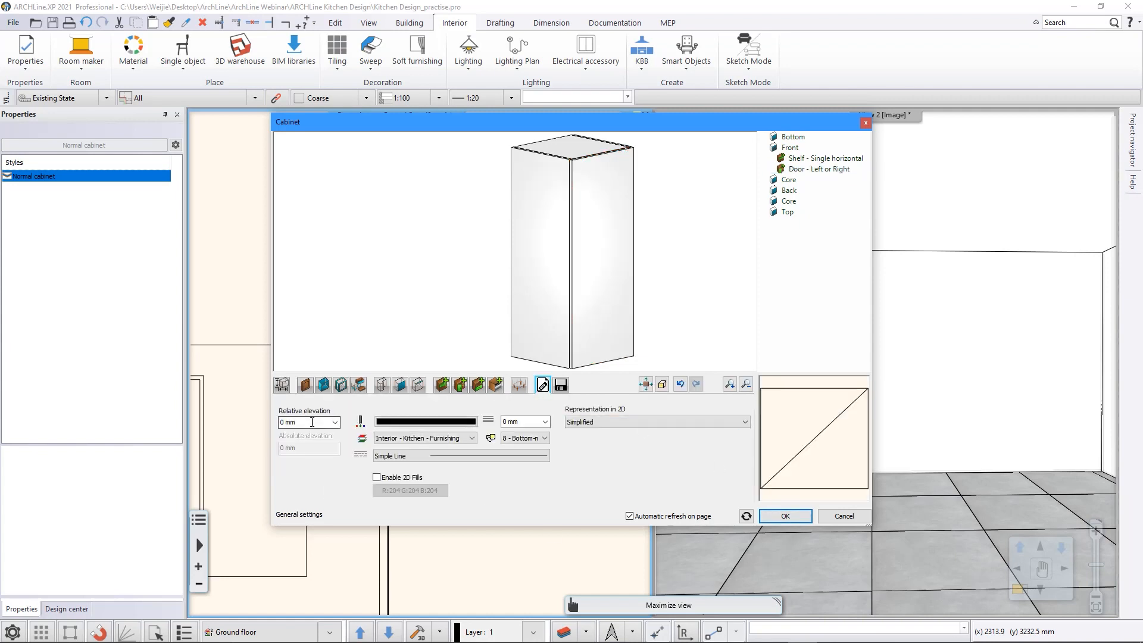
double_click(312, 424)
text(1700)
click(785, 516)
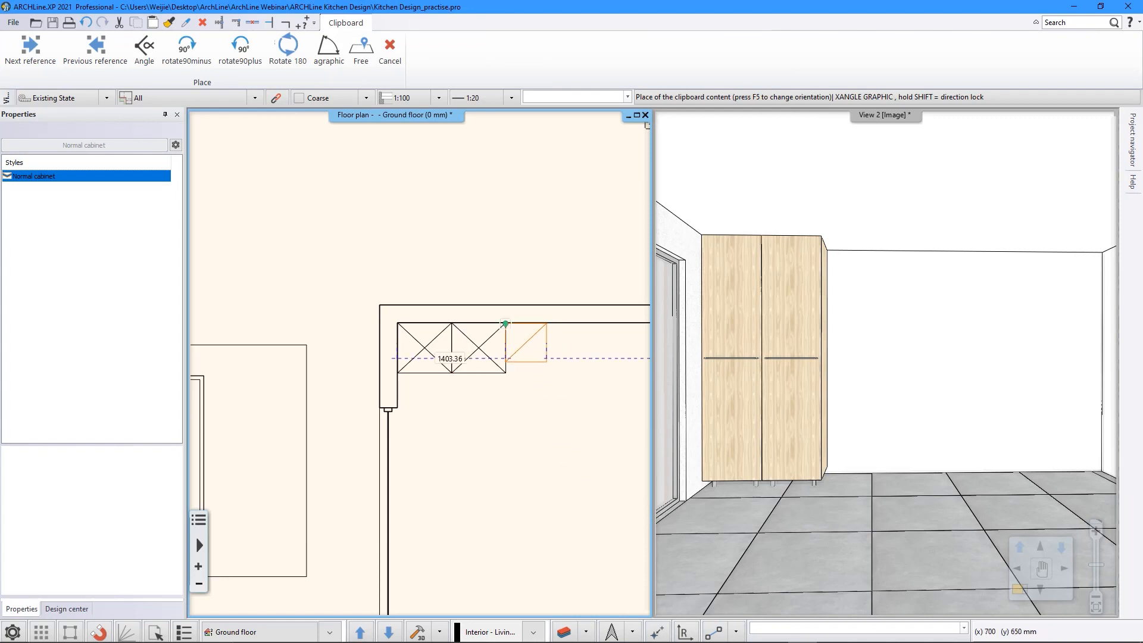
click(534, 452)
key(Escape)
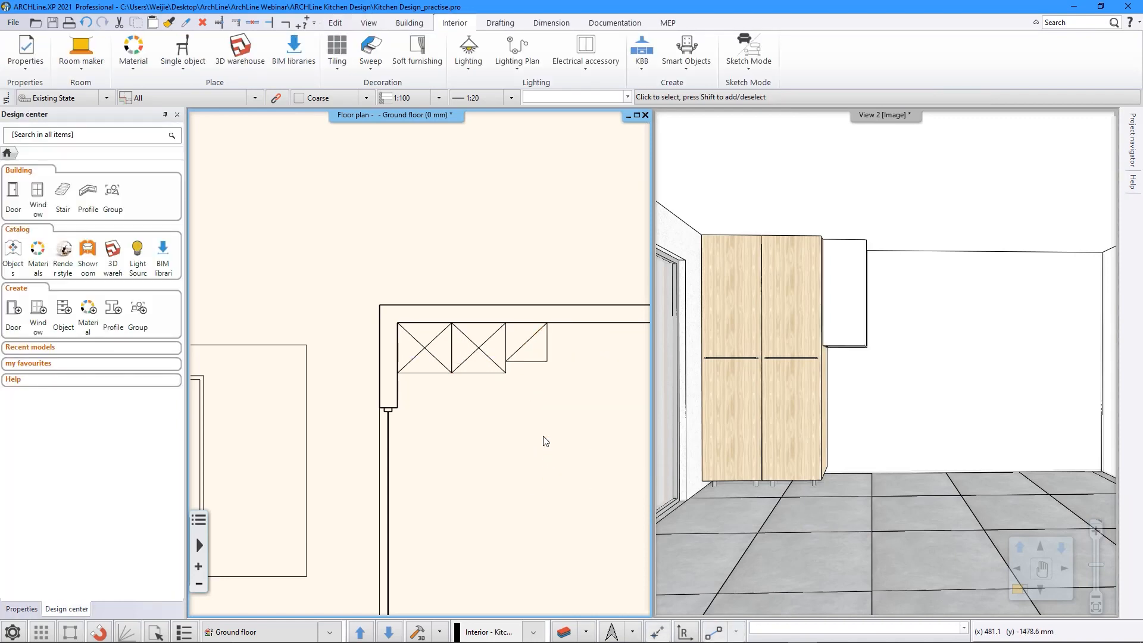
Step: Array the wall cabinet with 6 copies along the wall, from its front outer corner to the side wall at the far end
middle_drag(549, 427, 377, 423)
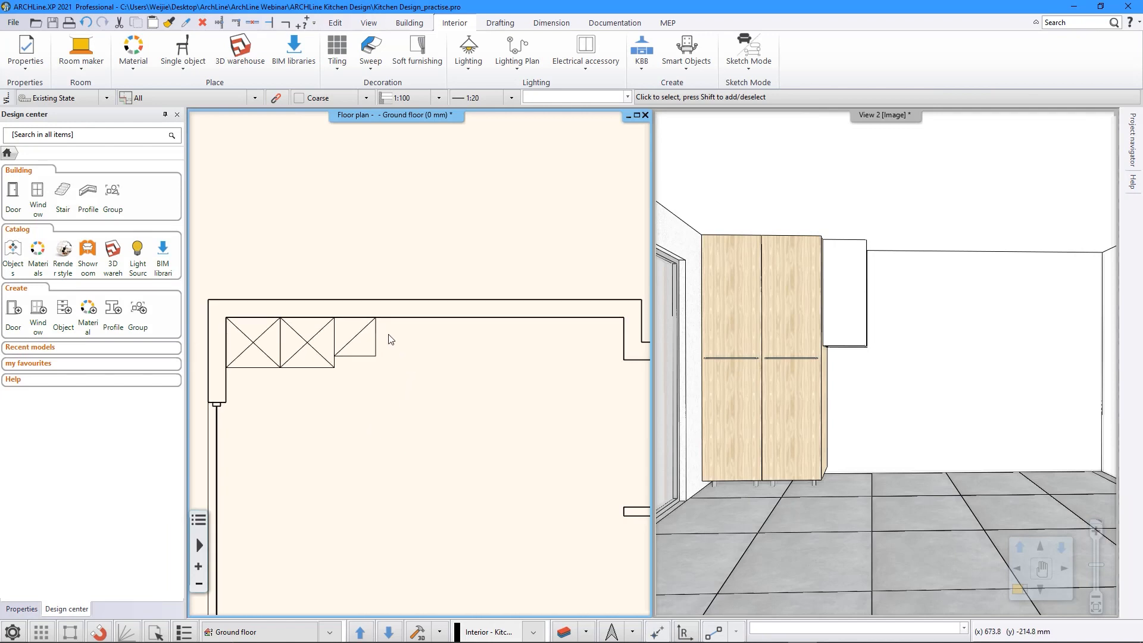
click(336, 23)
click(263, 71)
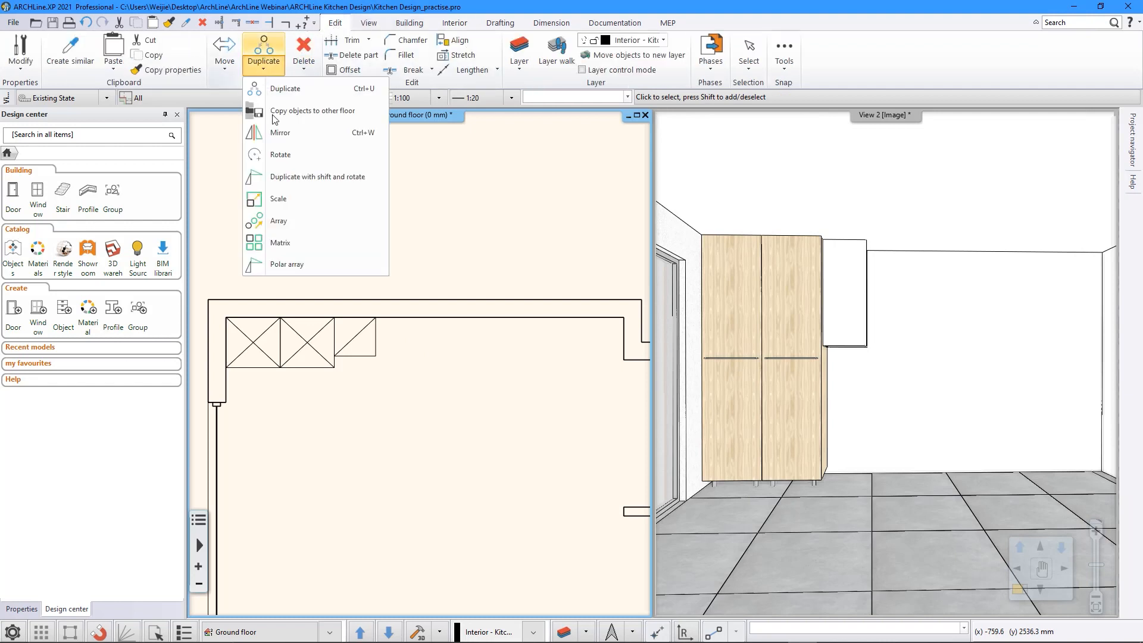
click(302, 217)
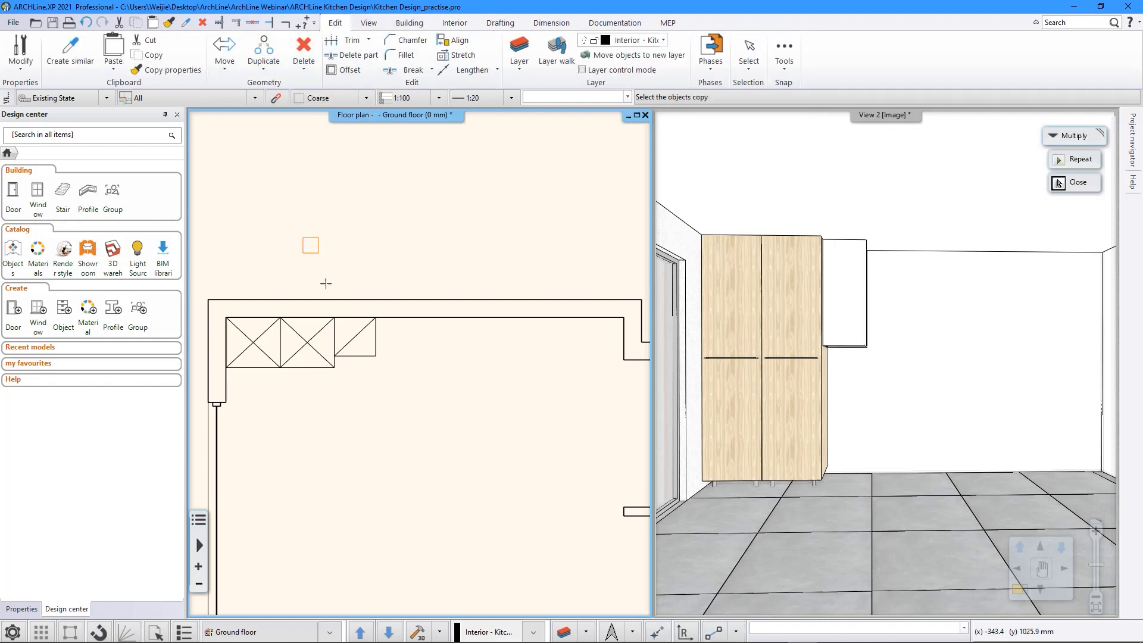
click(375, 343)
click(375, 343)
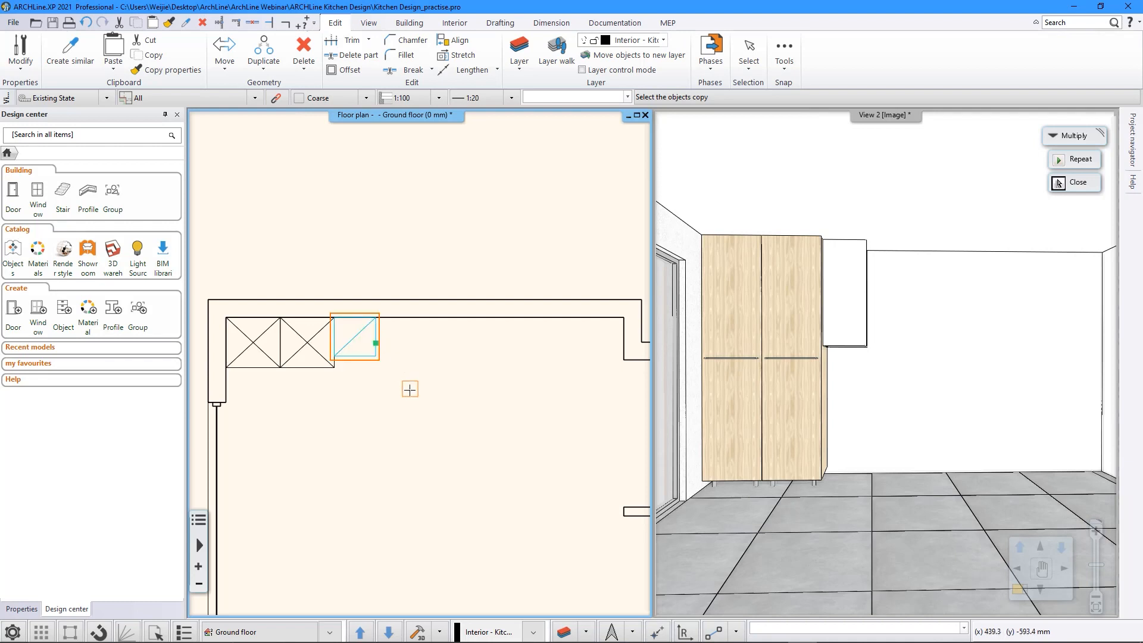
key(Return)
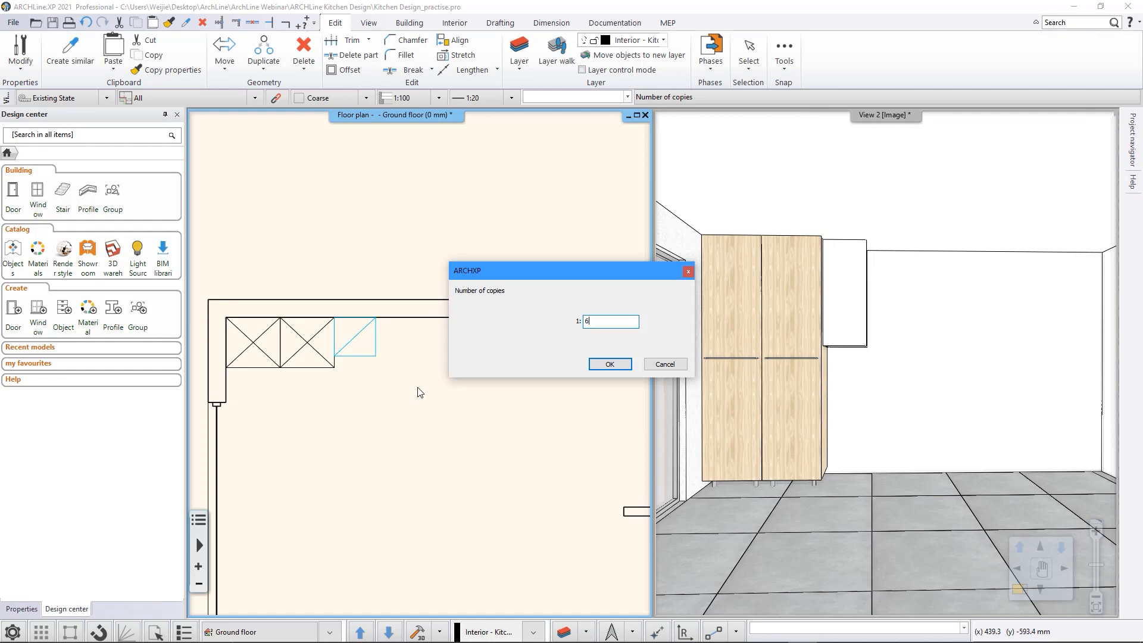
click(610, 364)
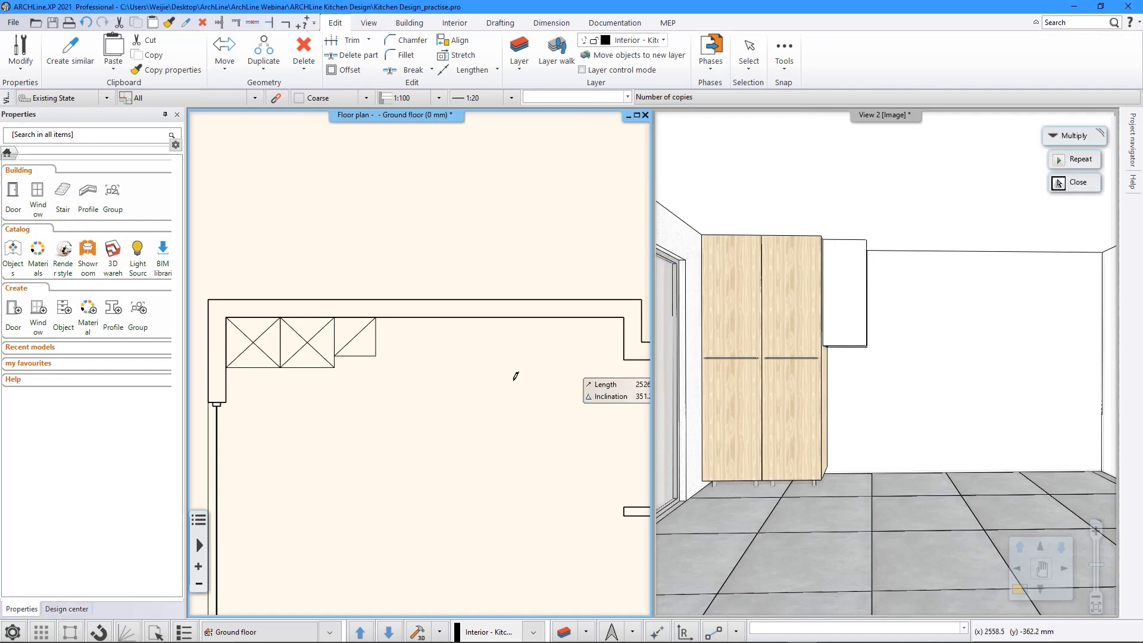
click(375, 357)
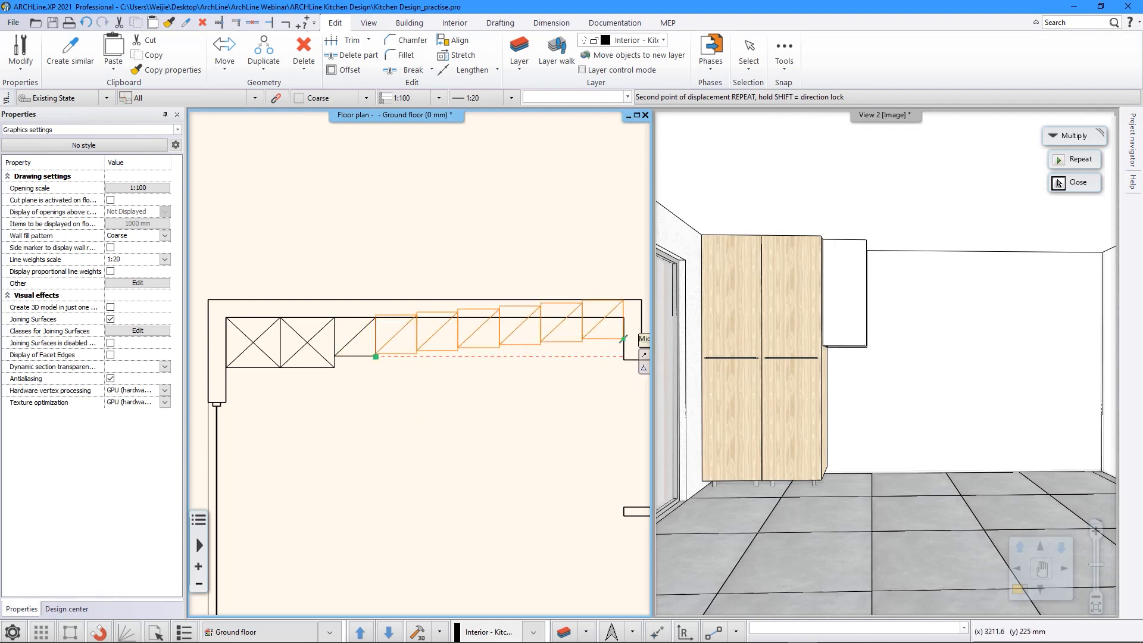
scroll(625, 341, up, 1)
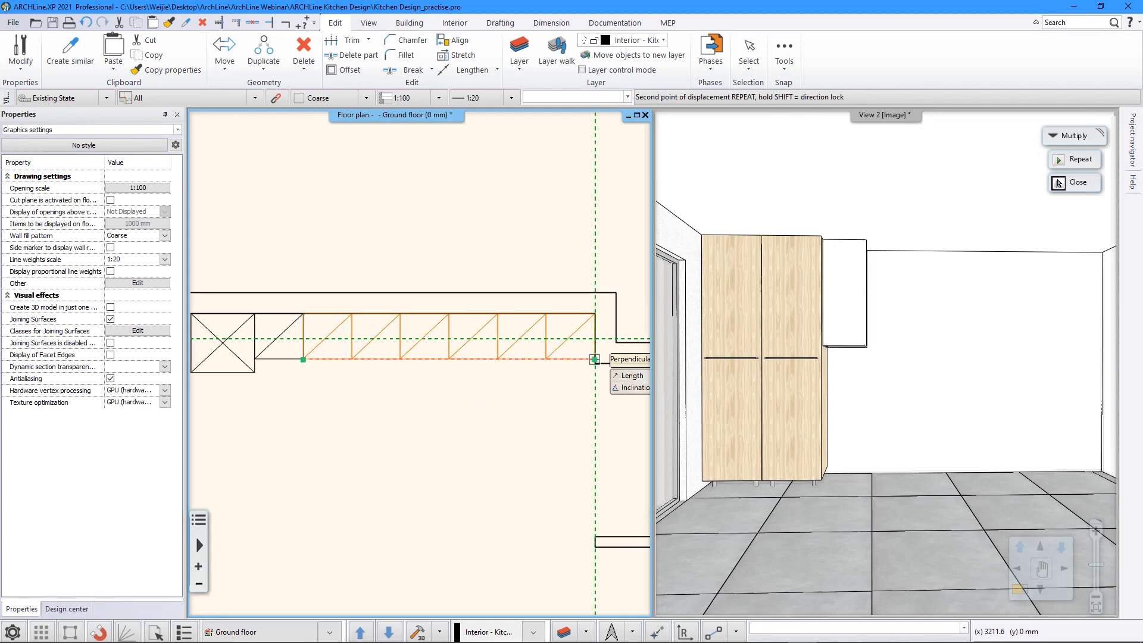
click(1059, 183)
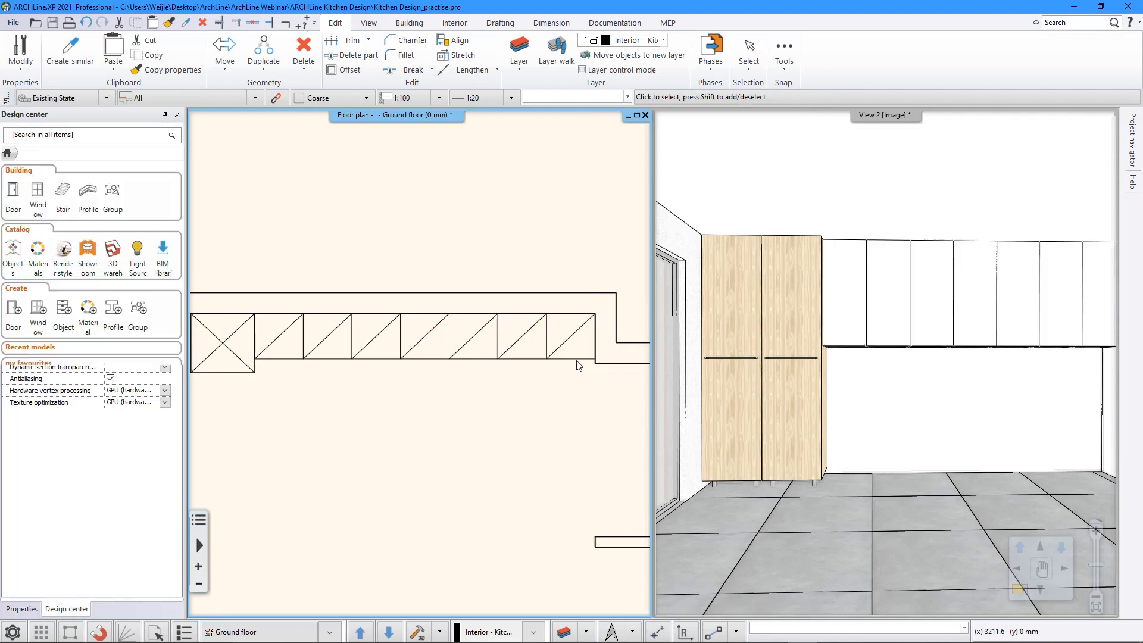
Step: Start a new cabinet and set its width to 750 mm
click(983, 459)
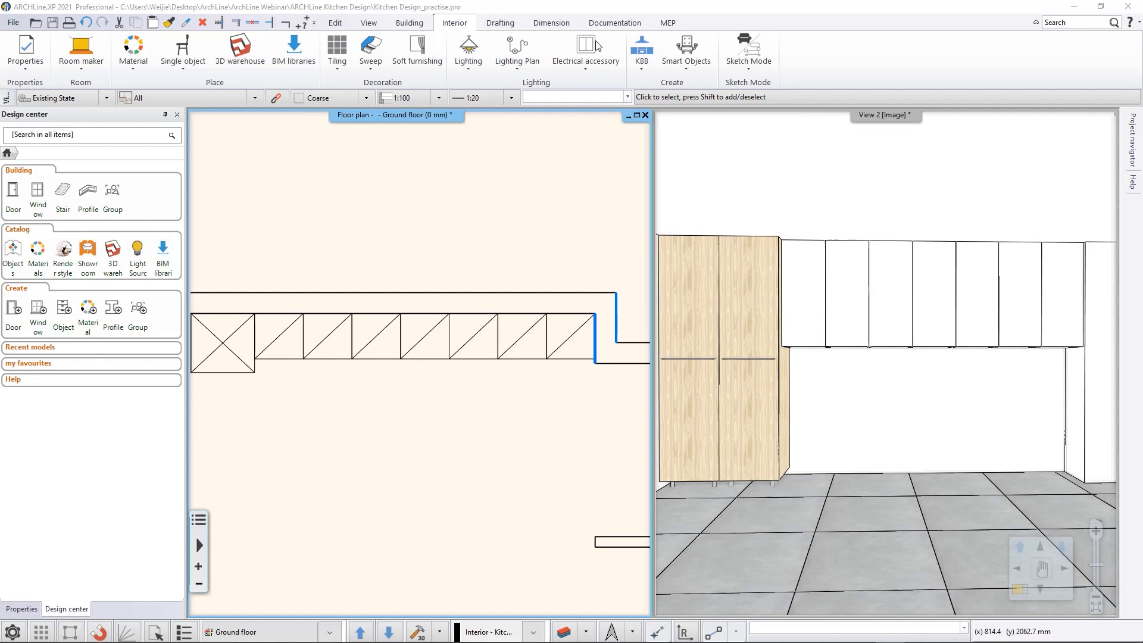
click(641, 66)
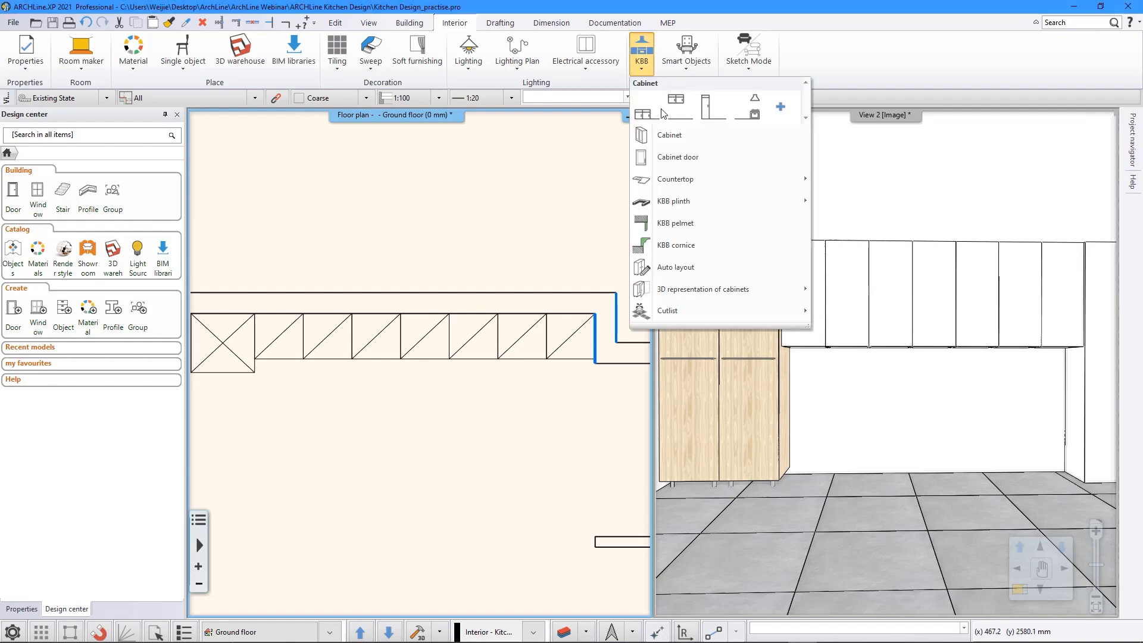
click(680, 134)
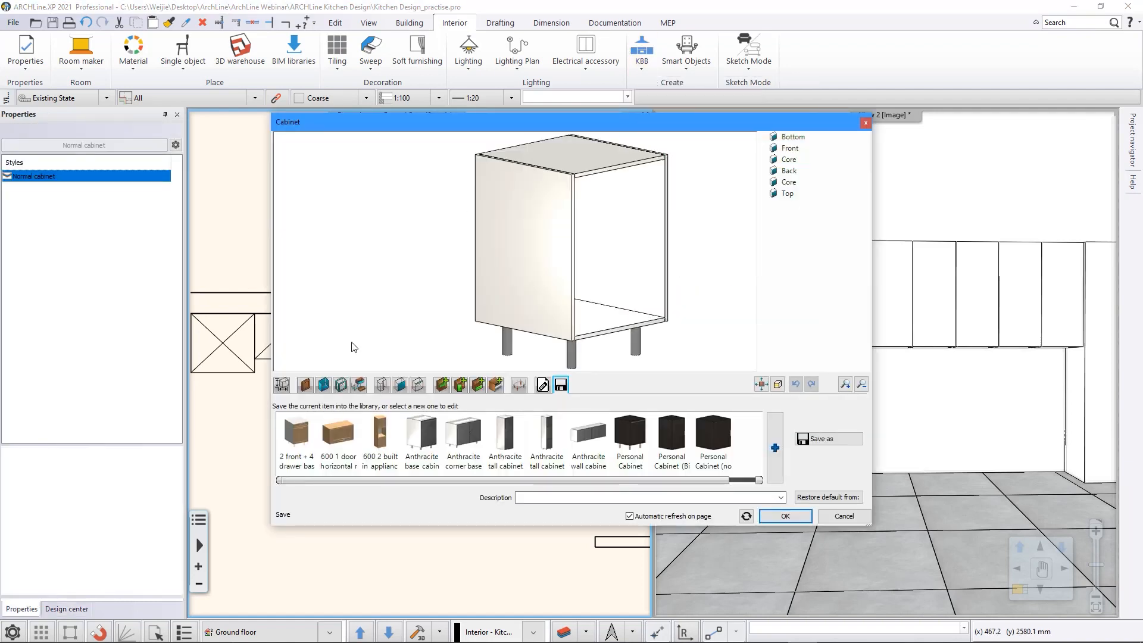
click(282, 385)
drag(319, 424, 155, 393)
text(7)
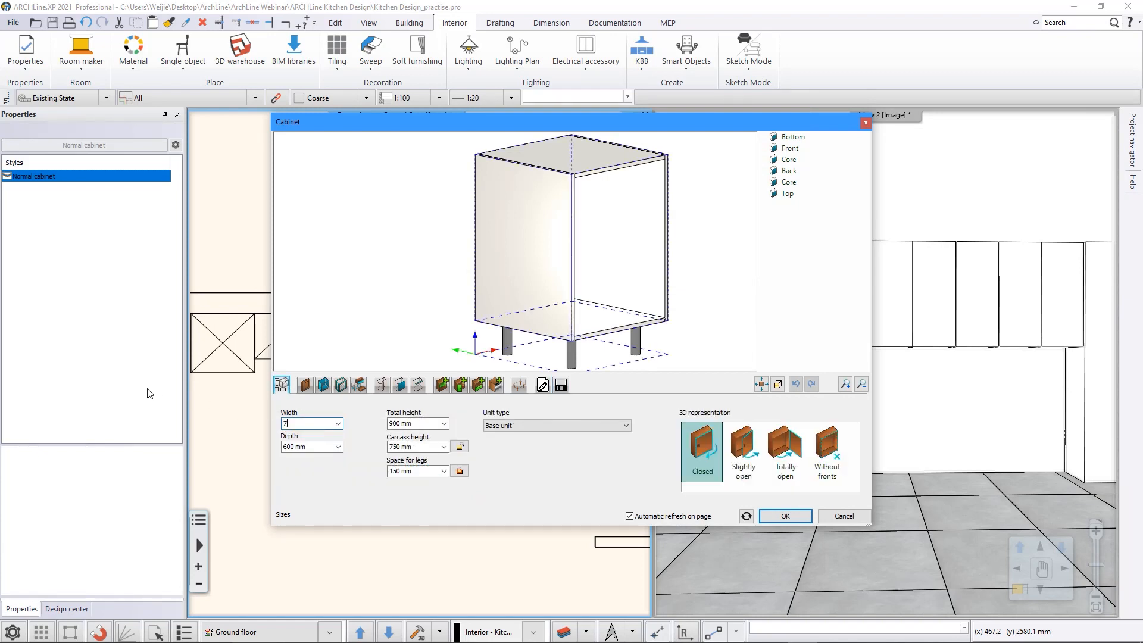
text(50)
key(Tab)
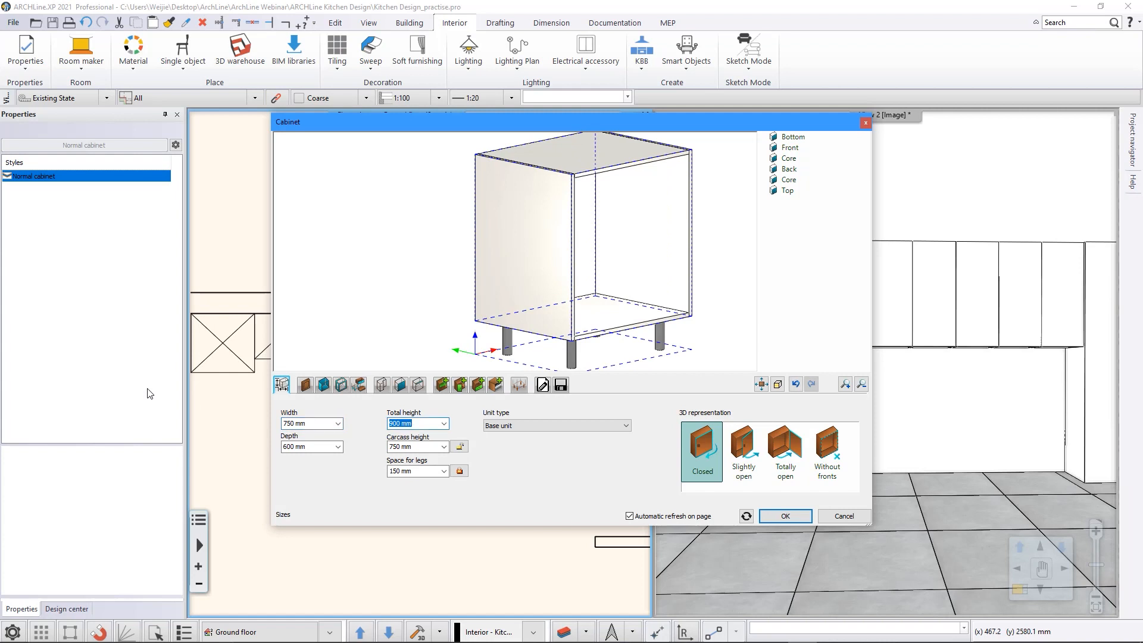
Step: Set the base cabinet's depth to 550 mm and its space for legs to 100 mm
key(Tab)
text(5)
key(Tab)
key(Tab)
text(1)
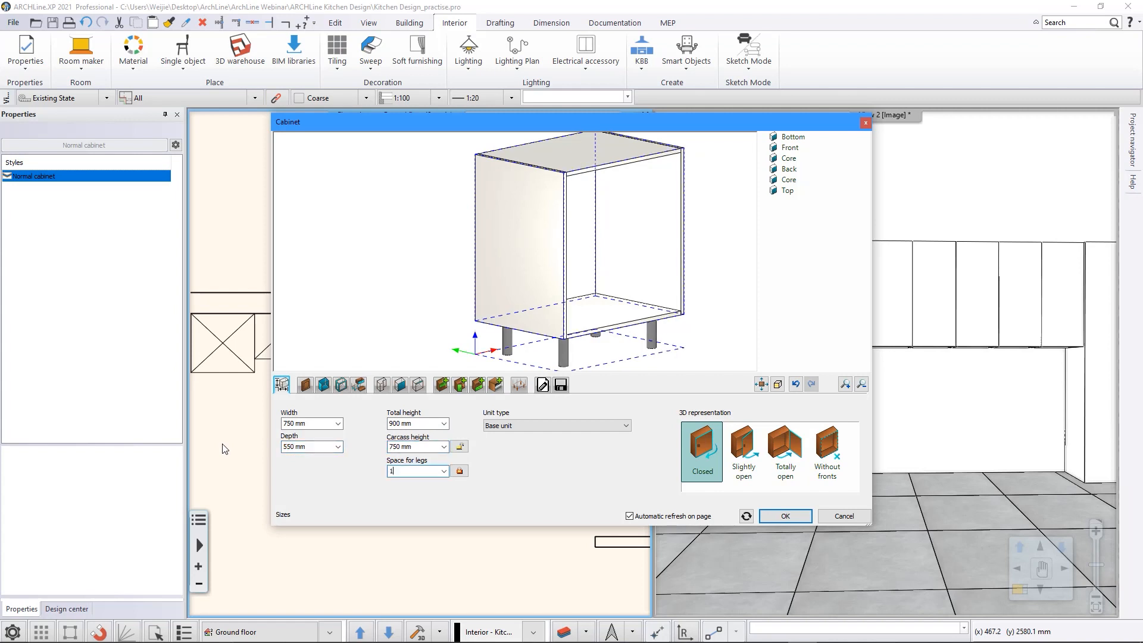
key(Tab)
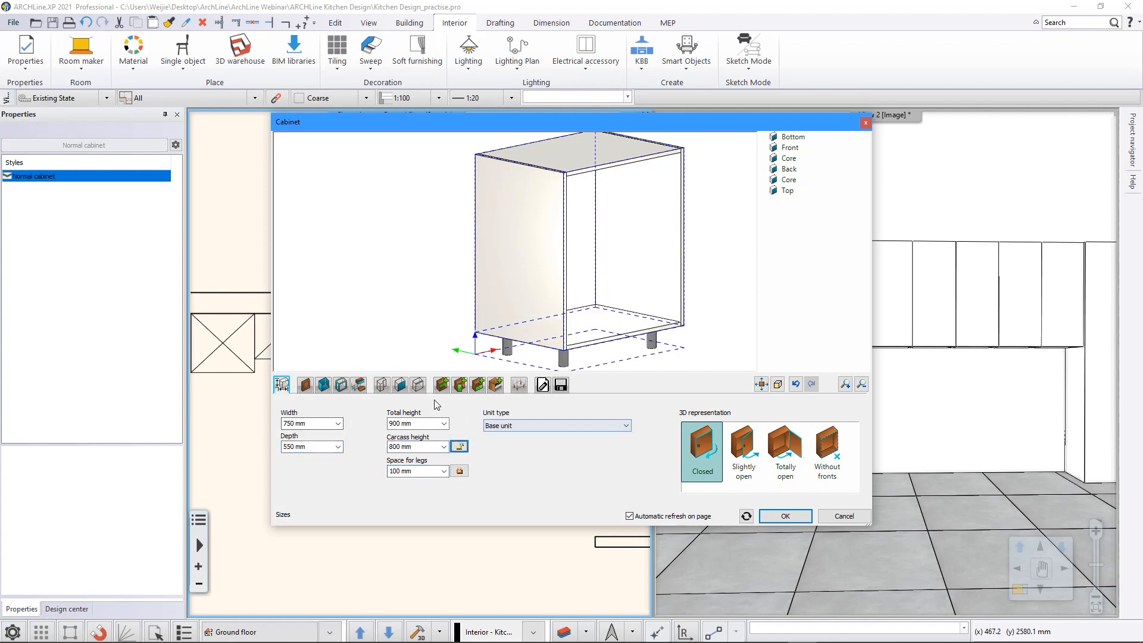
Step: Choose Wood panel_white as the base cabinet's default door front
click(307, 386)
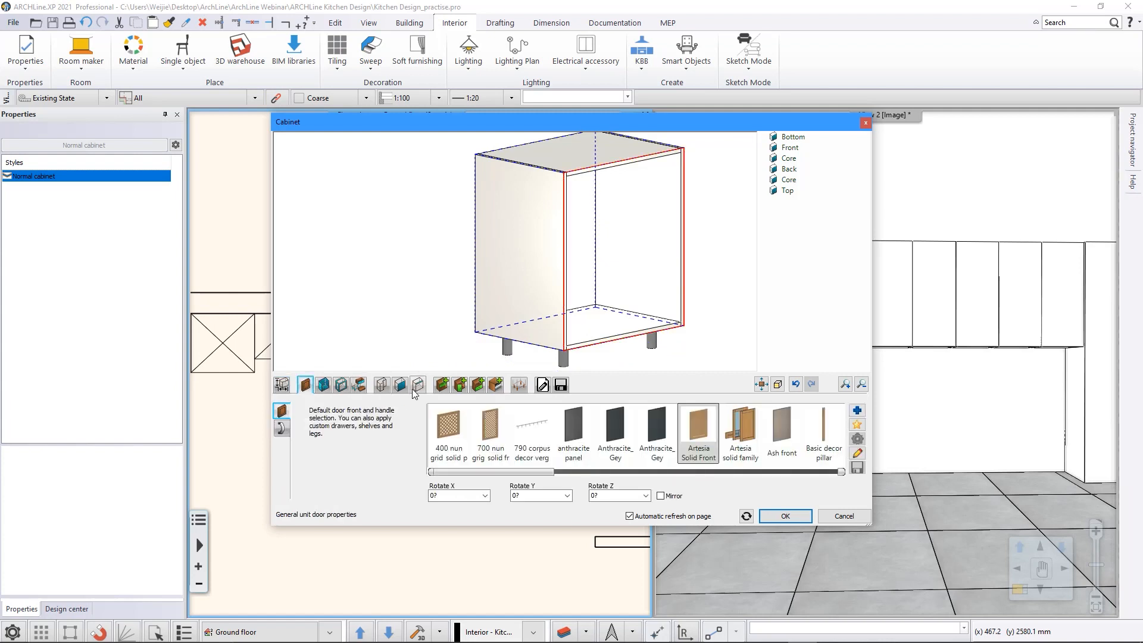
drag(527, 469, 787, 473)
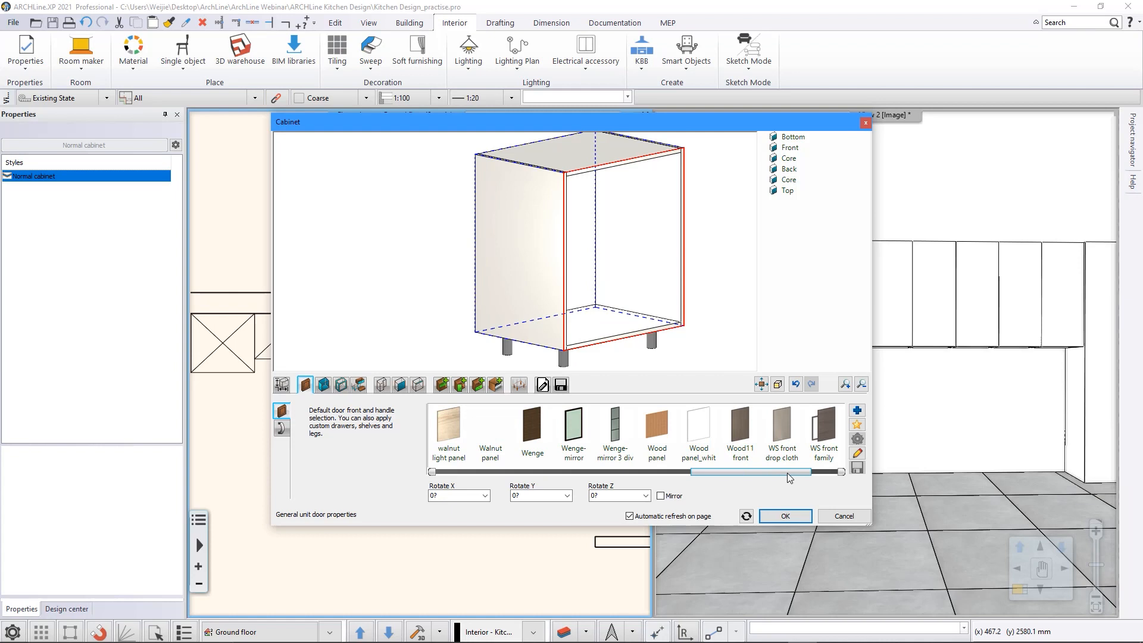
click(699, 432)
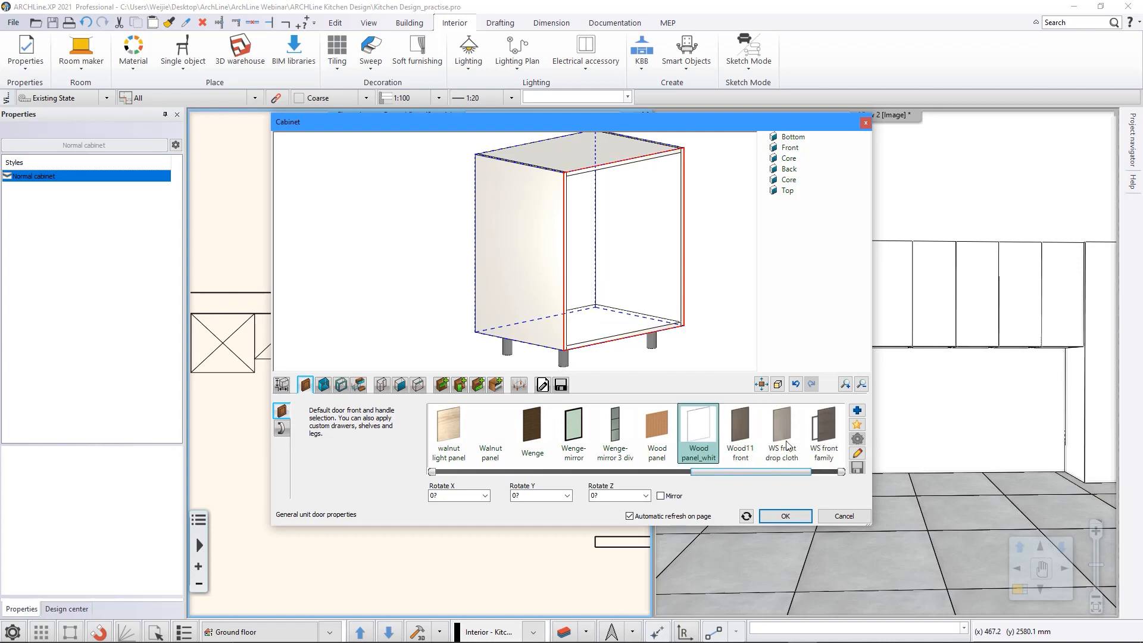
Step: Choose Wood panel_white as the base cabinet's default side panel
click(325, 385)
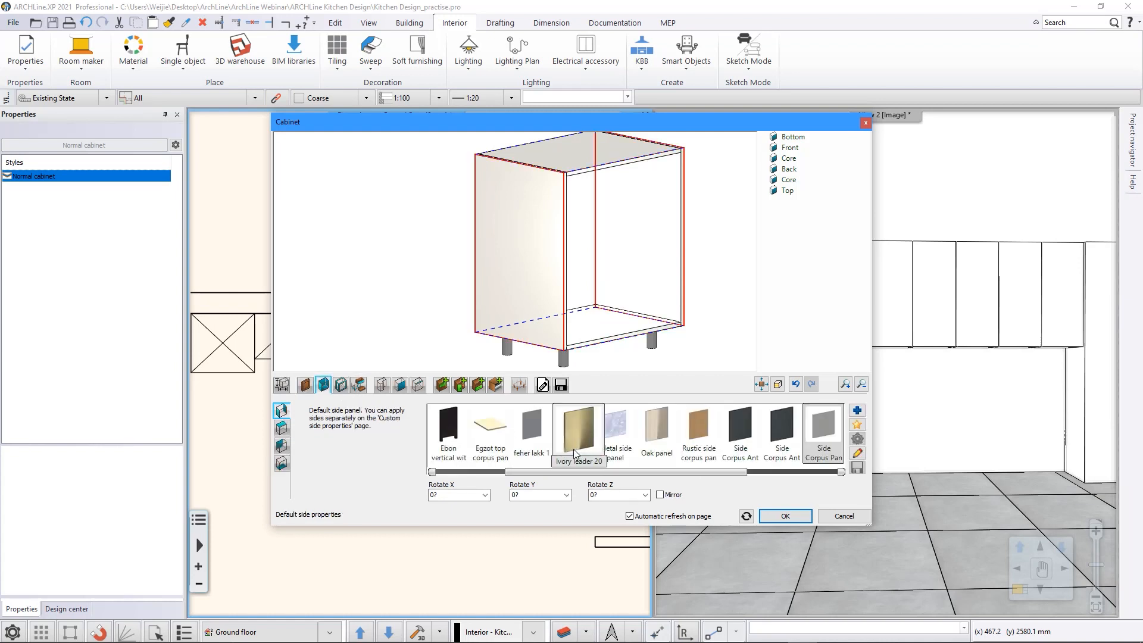
drag(743, 475, 809, 473)
click(785, 440)
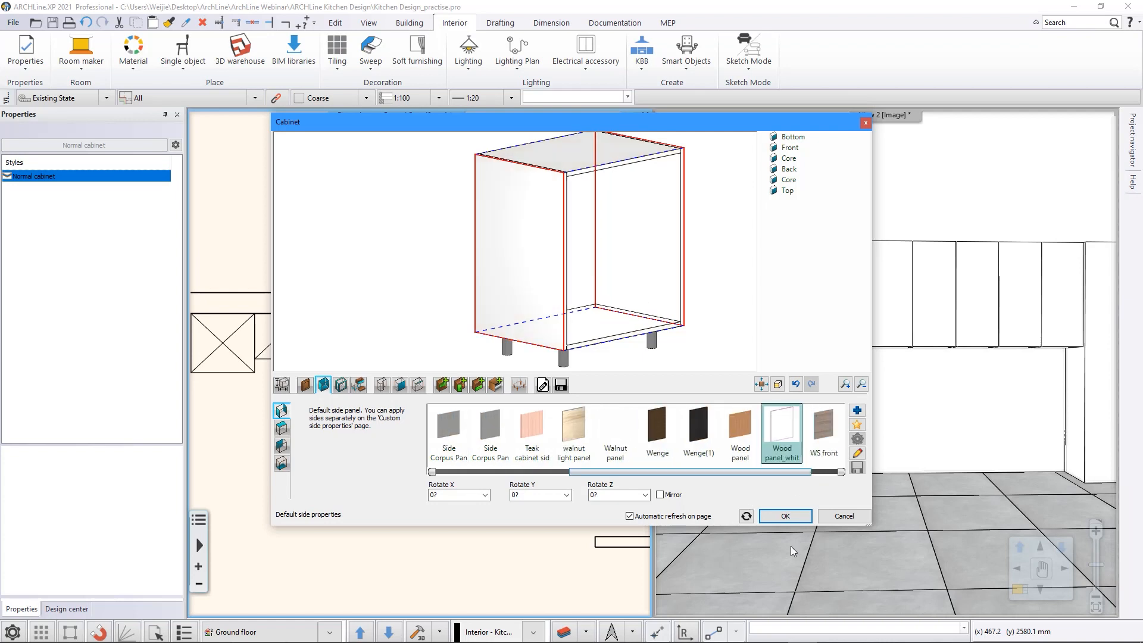
Step: Add a left-opening full overlay door to the base cabinet's front and hide its handle
click(459, 385)
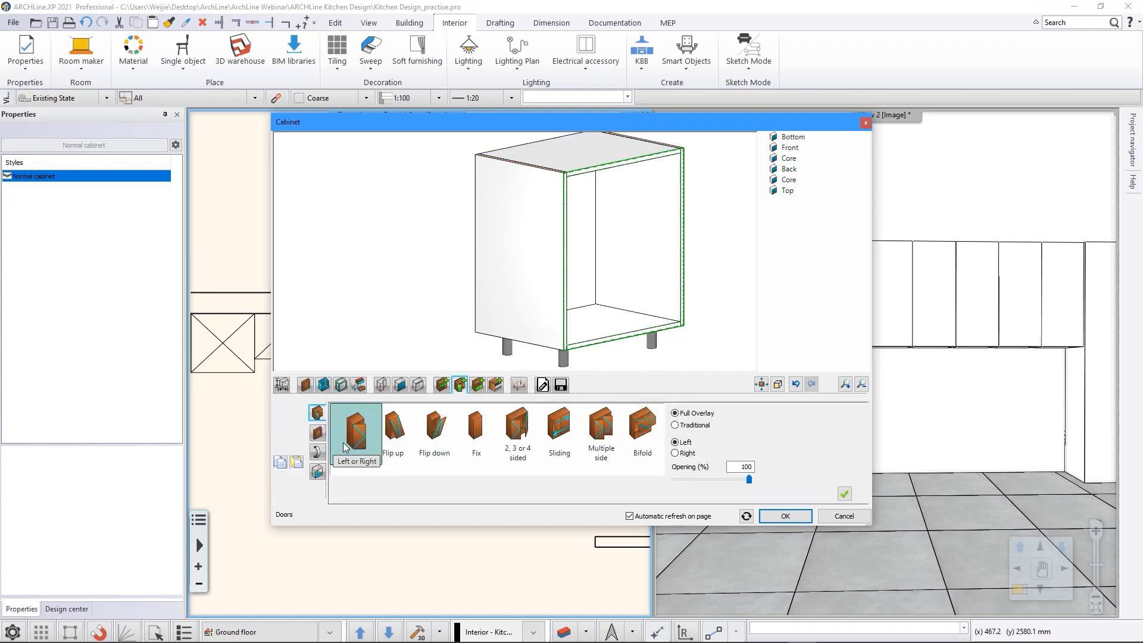
click(846, 494)
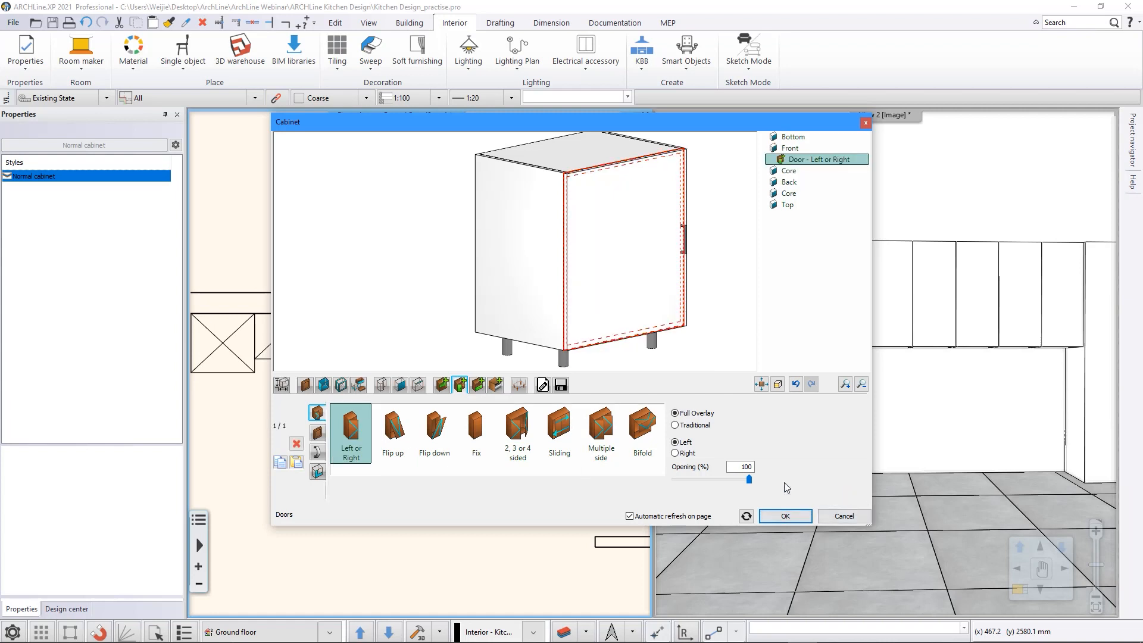
click(318, 452)
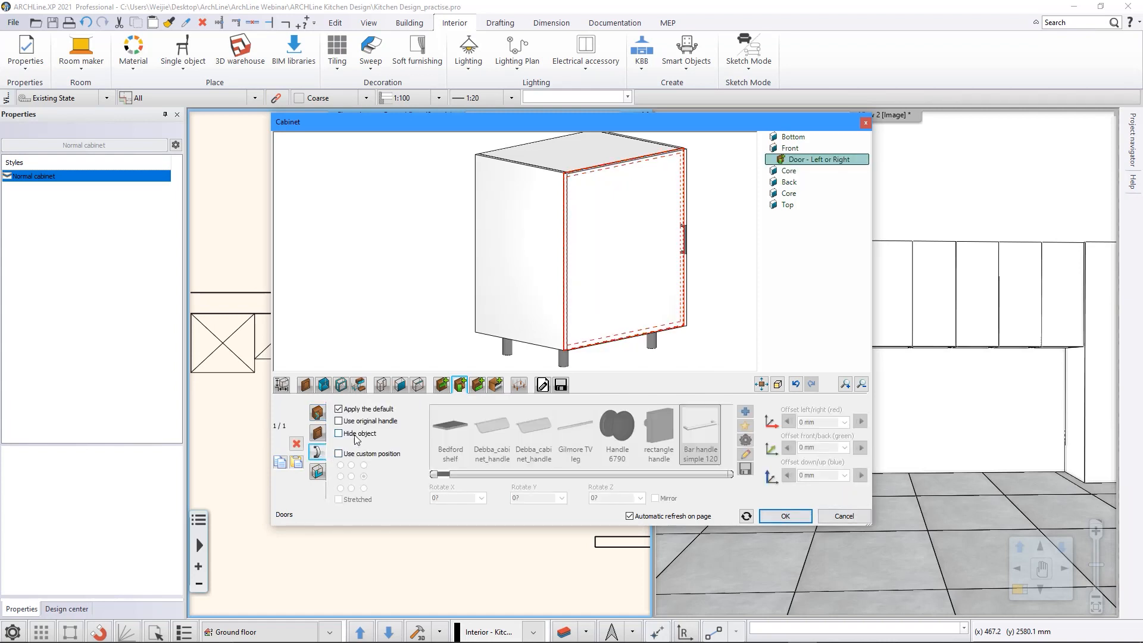
click(360, 436)
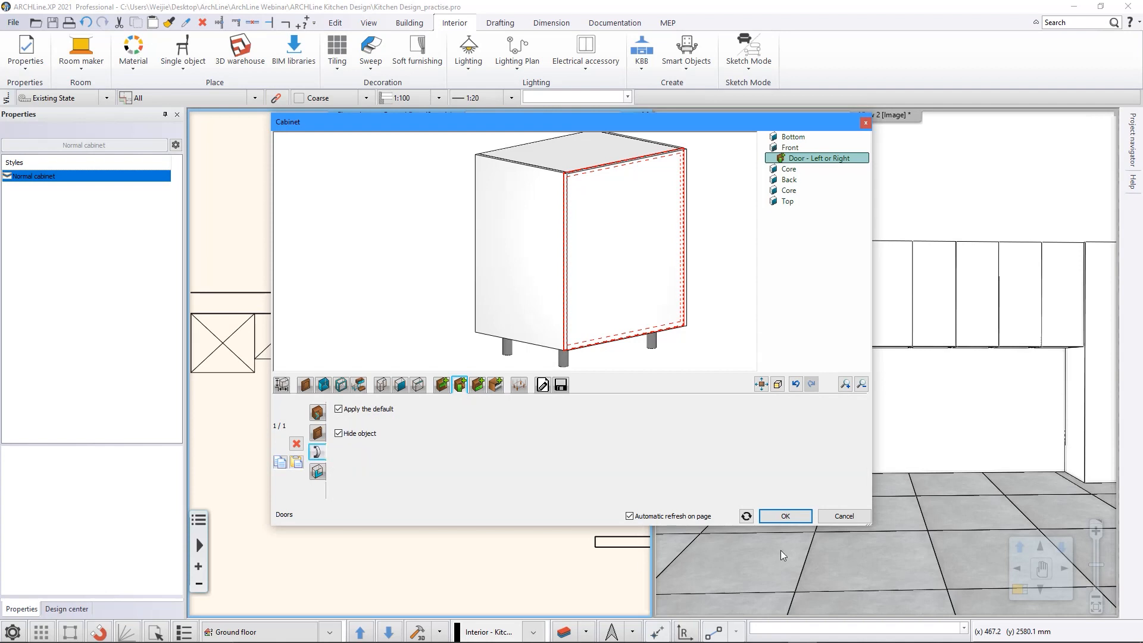
Step: Place one base cabinet on the floor plan against the back wall, directly beside the oak tall cabinets
click(792, 520)
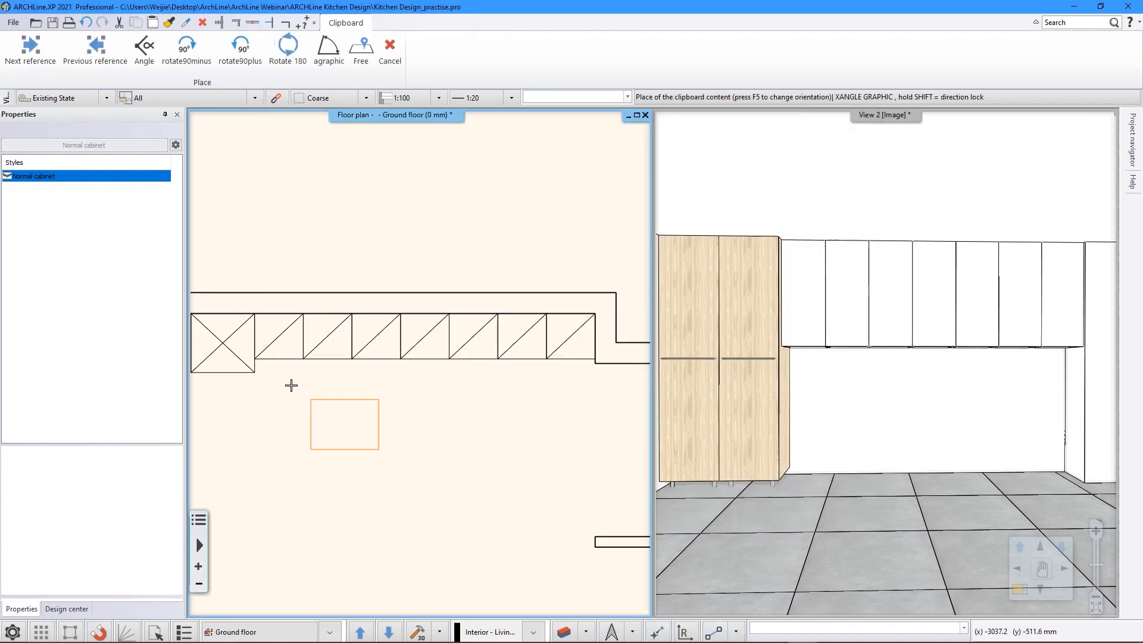
click(254, 314)
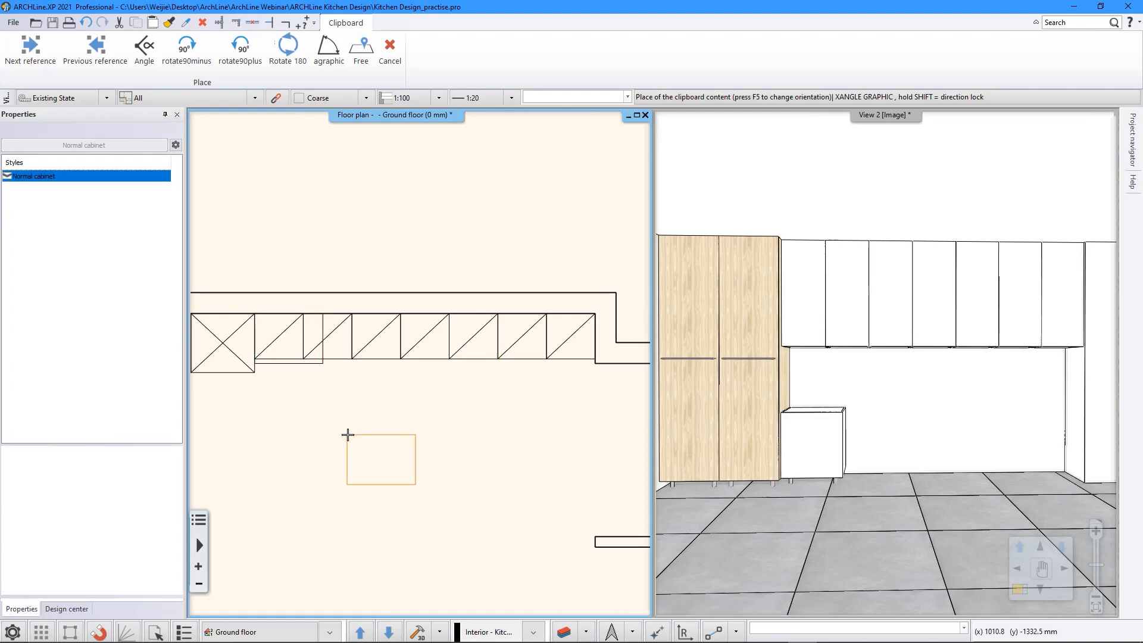
key(Escape)
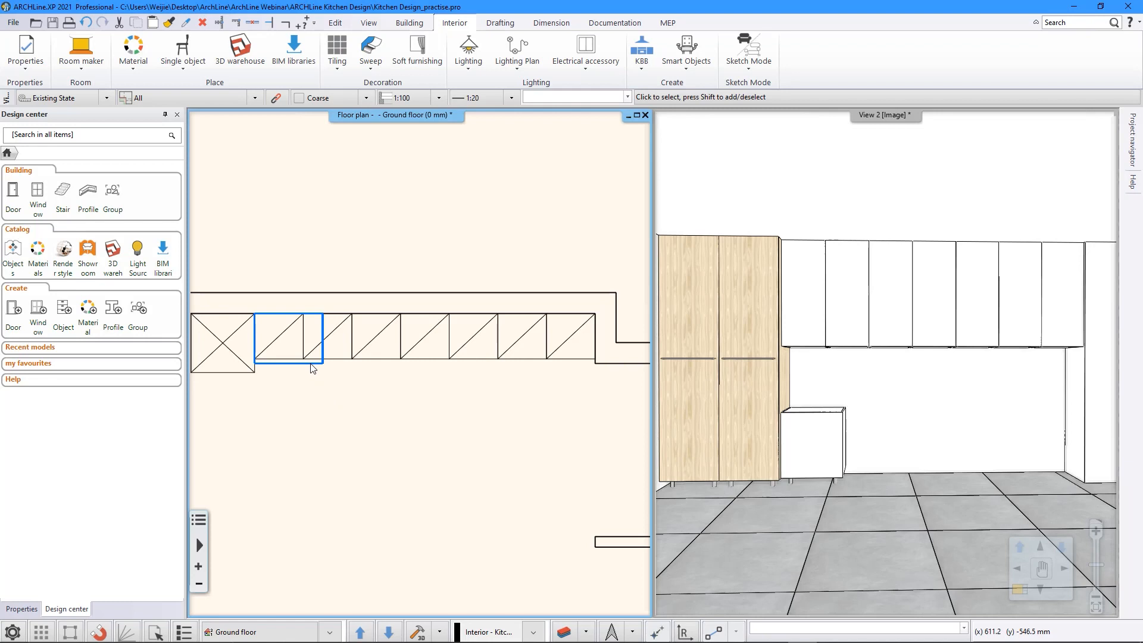
Step: Array the base cabinet with 4 copies along the wall, from its front outer corner to the side wall at the far end
click(336, 23)
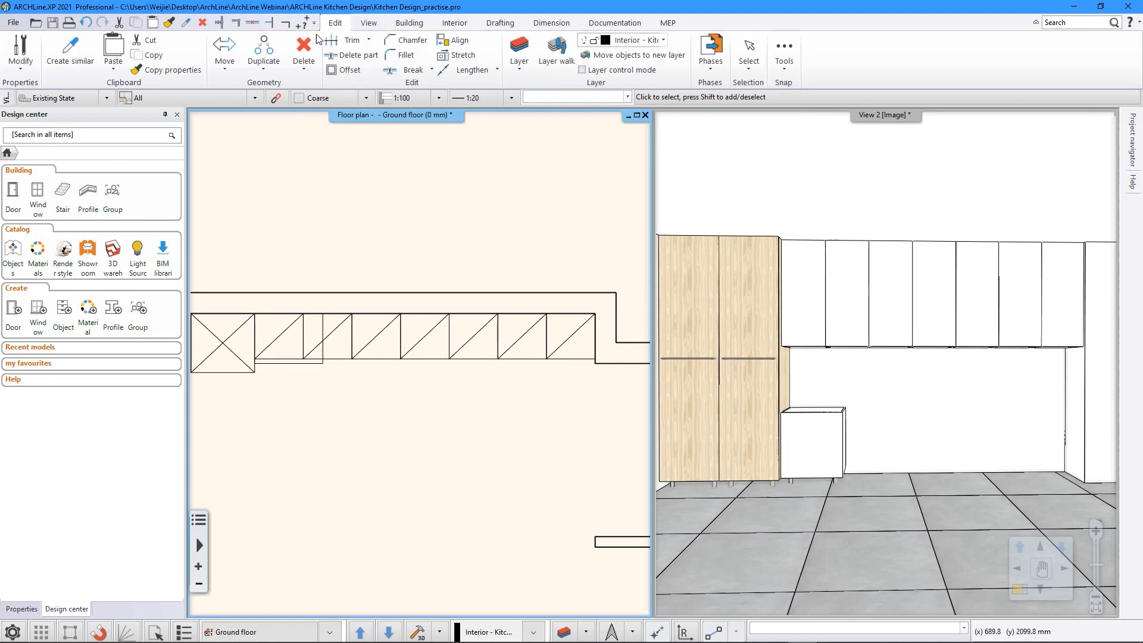
click(269, 75)
click(276, 219)
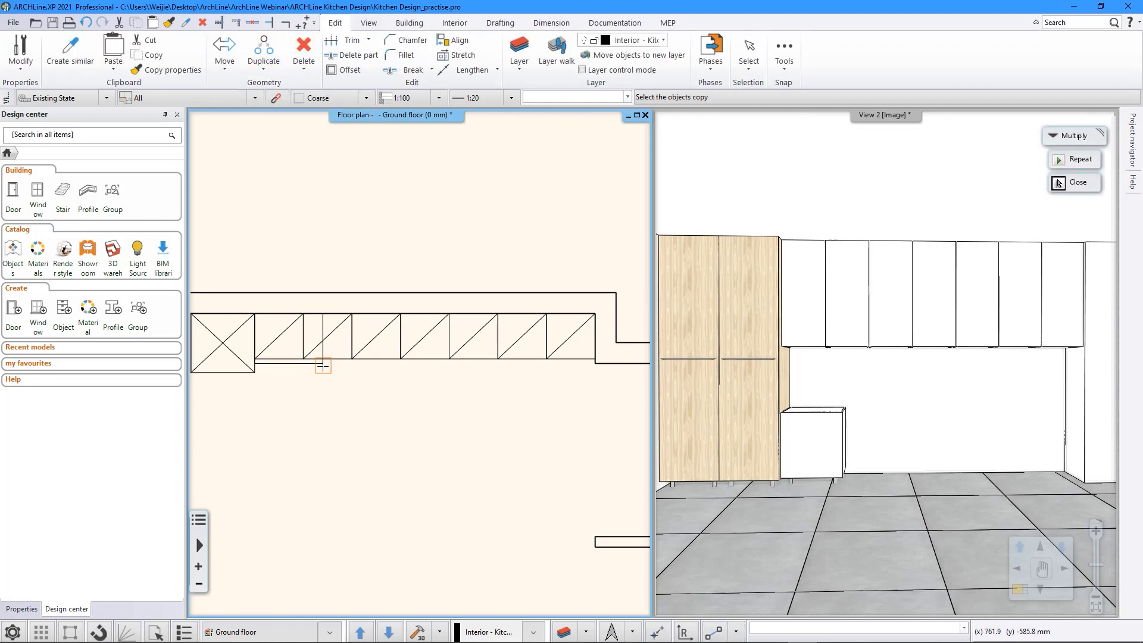
click(323, 366)
right_click(342, 377)
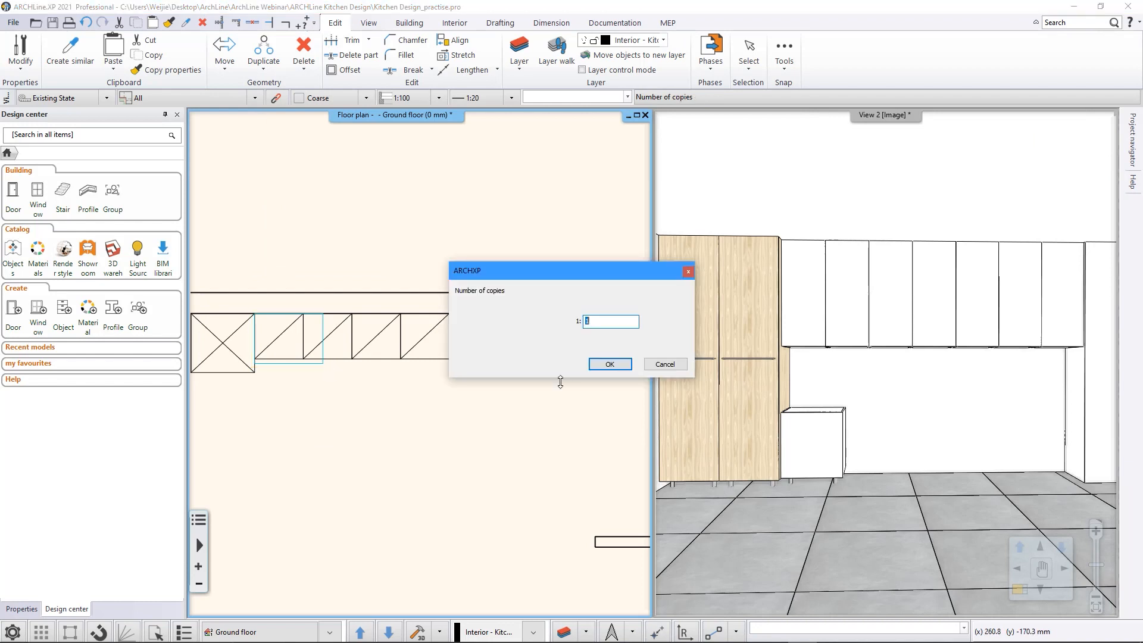
click(593, 366)
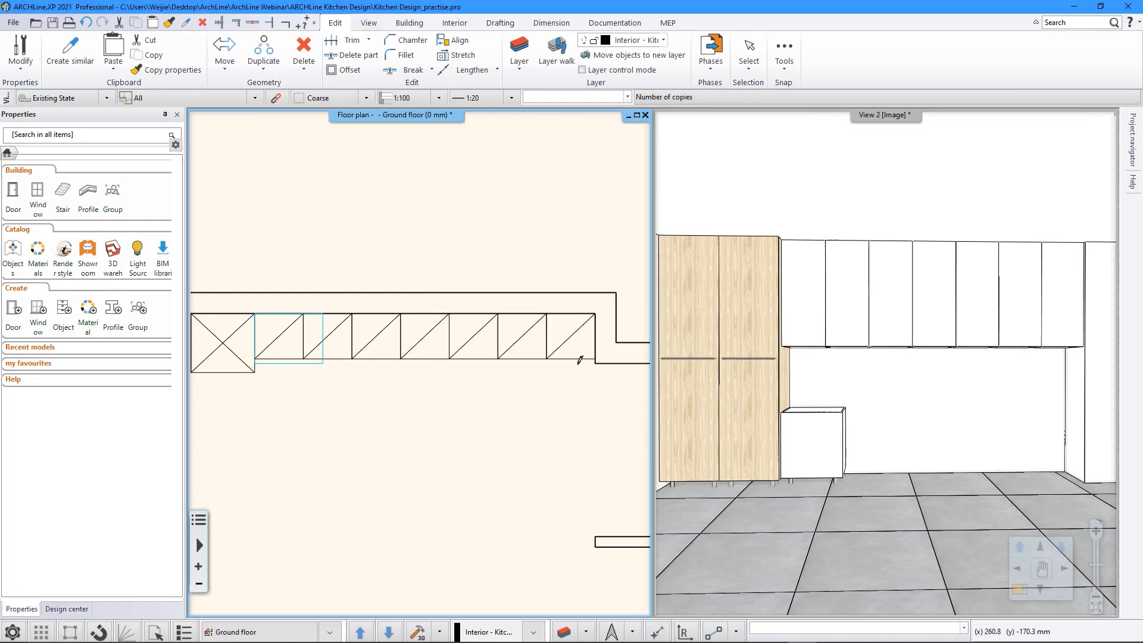
click(323, 364)
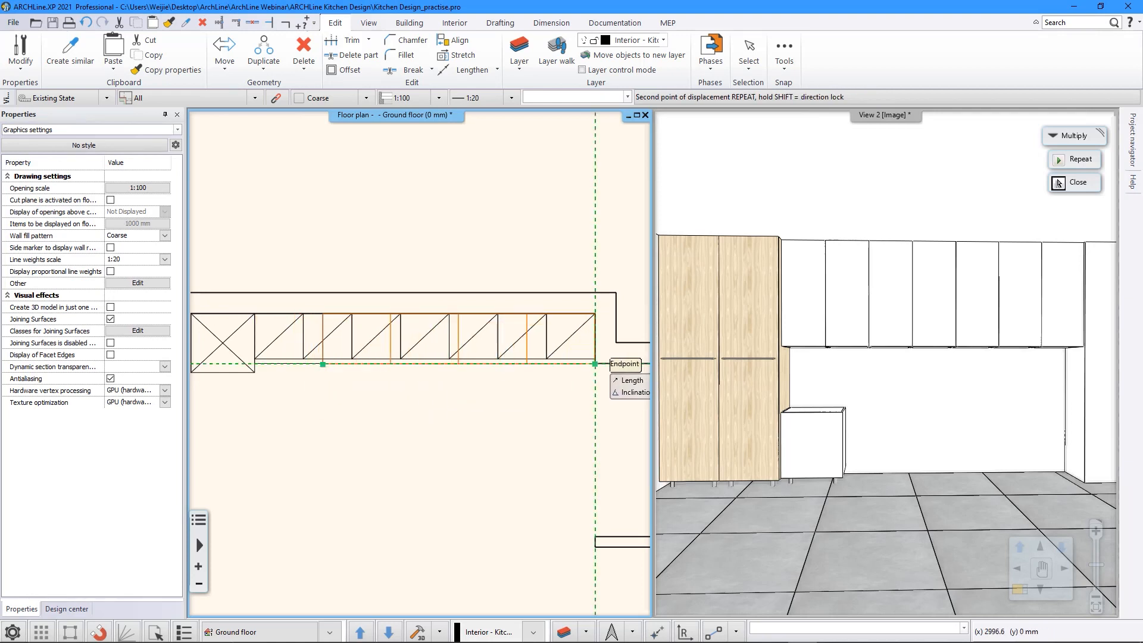
click(1059, 183)
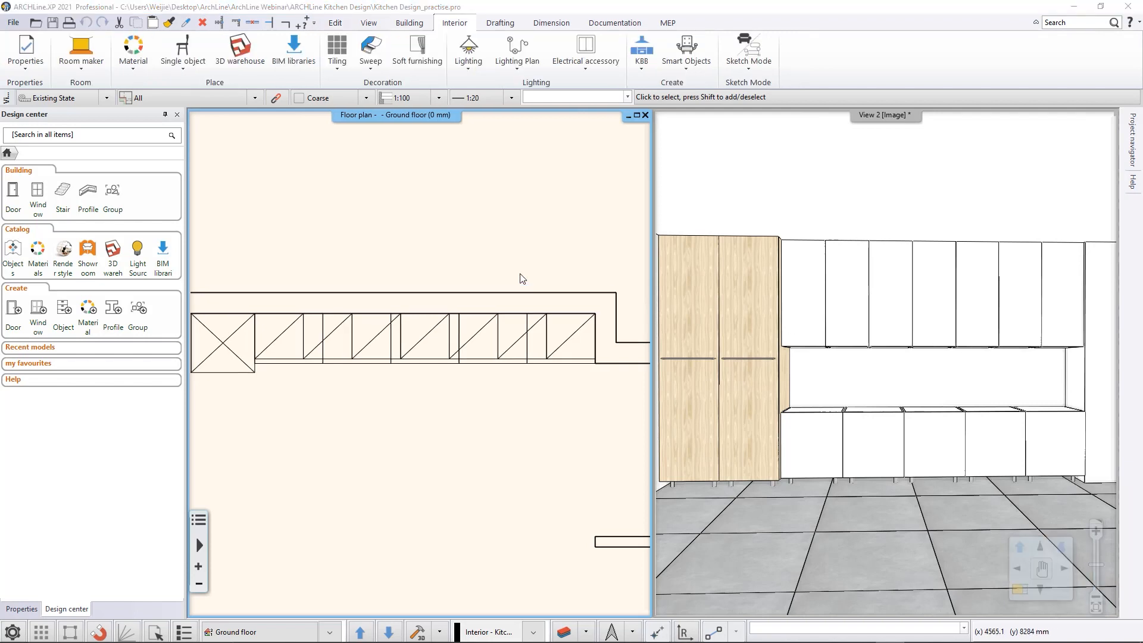
Step: Switch the 3D perspective to the saved view View_00
click(436, 229)
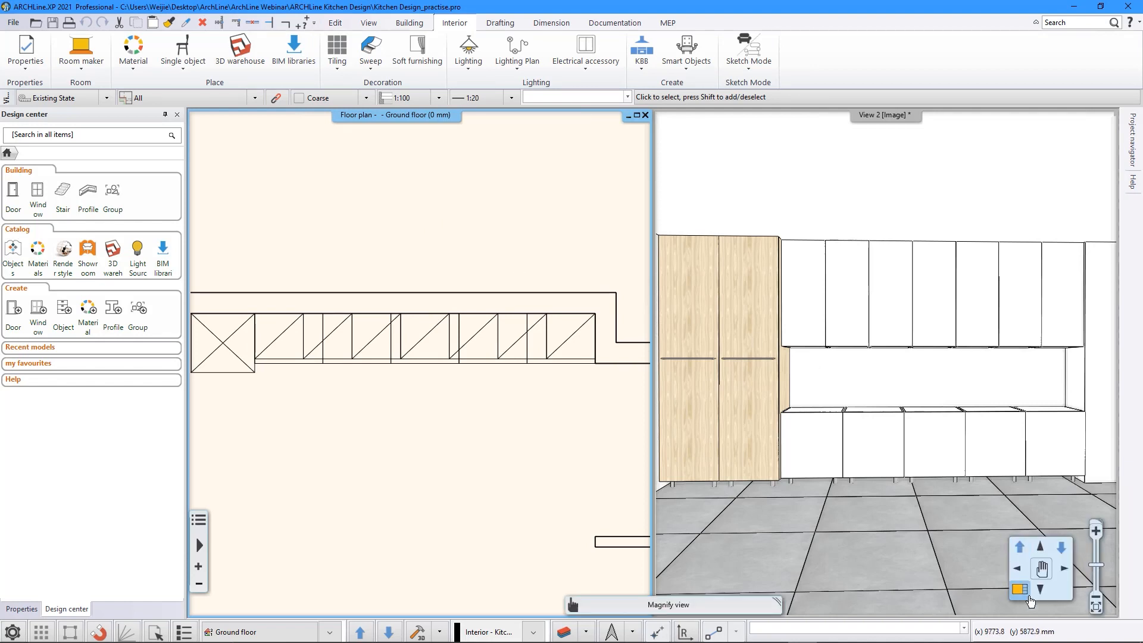
click(897, 461)
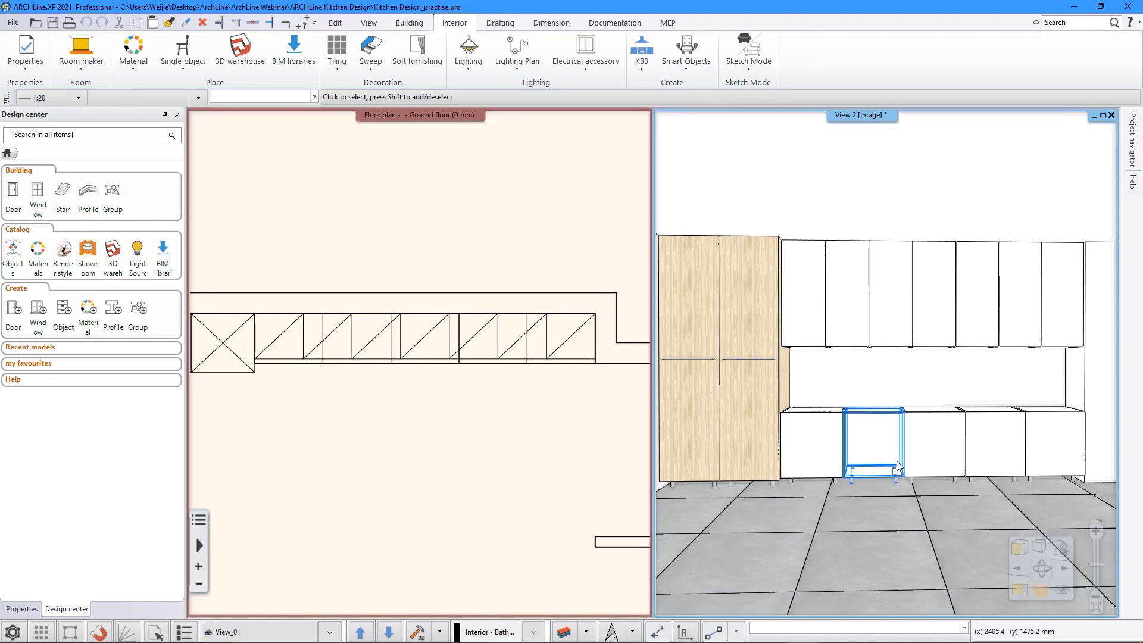
click(1063, 590)
click(667, 263)
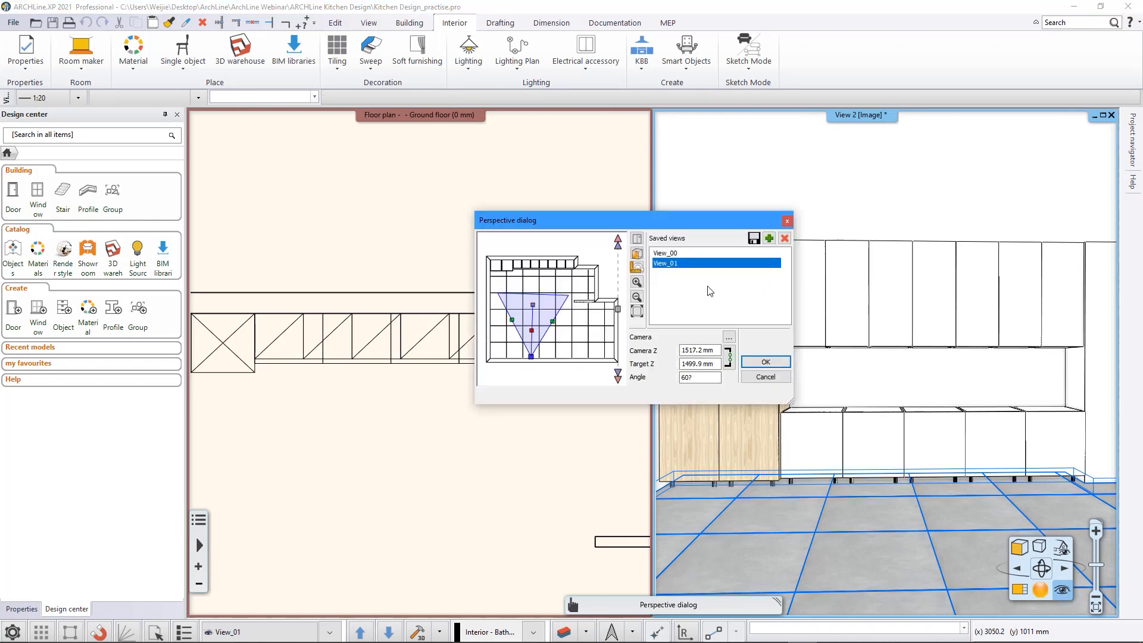
click(665, 253)
click(765, 362)
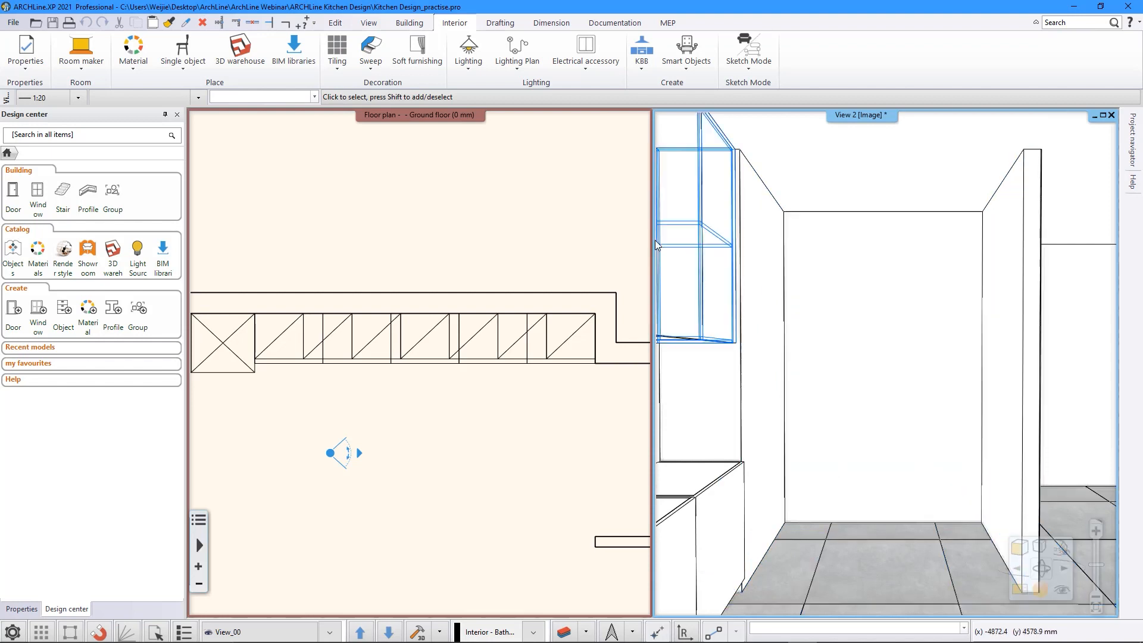
Step: Start a new cabinet with width 1905 mm, total height 500 mm, depth 1230 mm and space for legs 100 mm
click(418, 302)
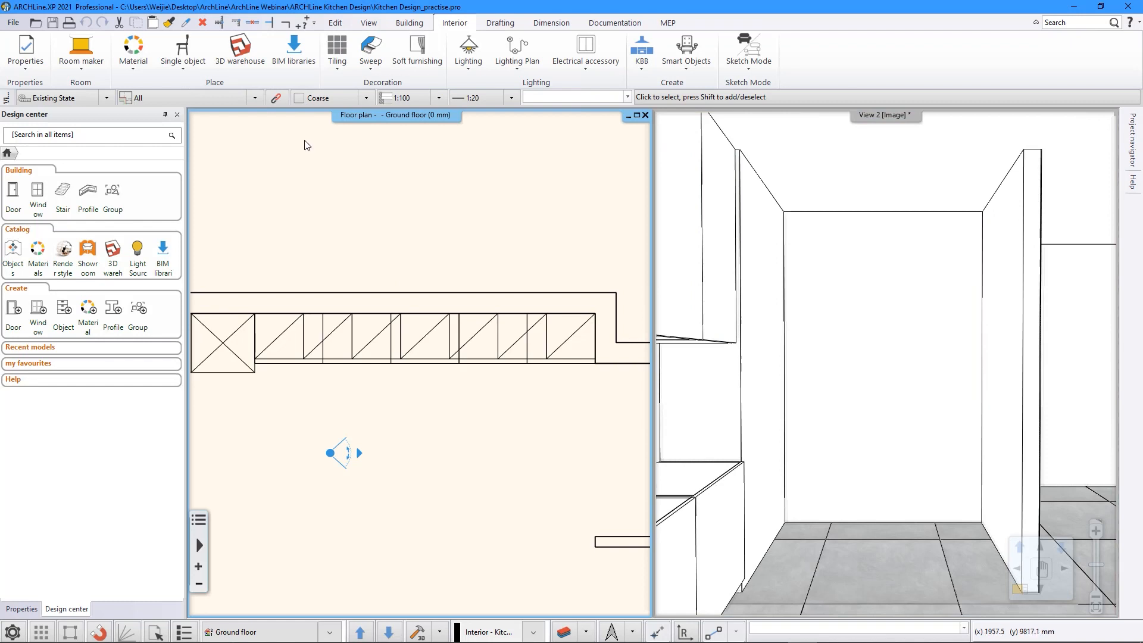
click(649, 65)
click(698, 128)
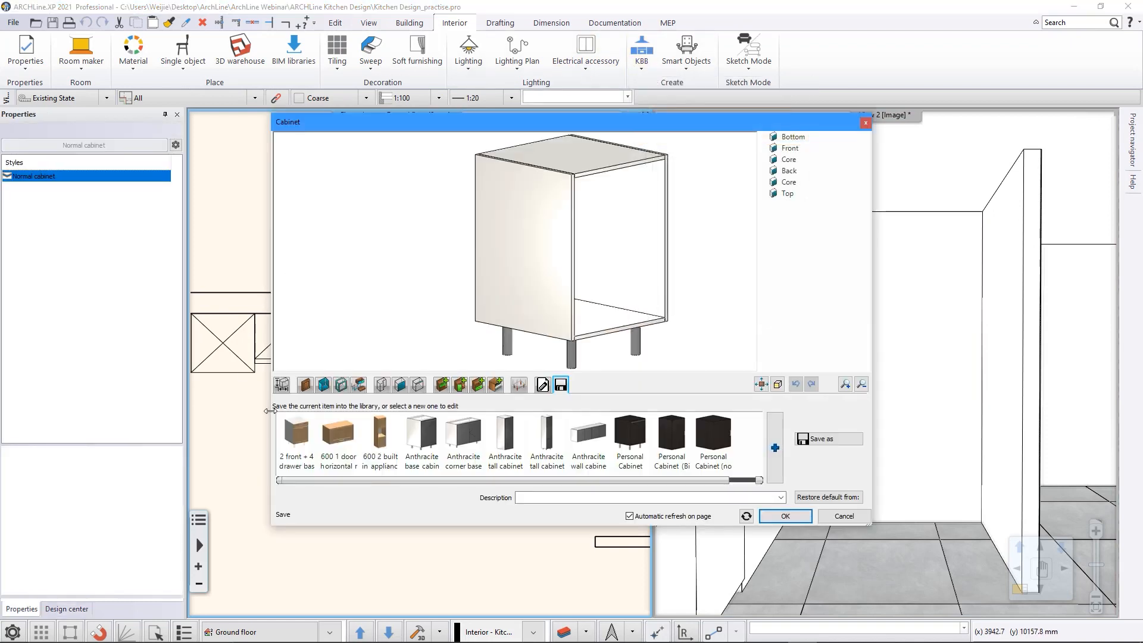
click(282, 385)
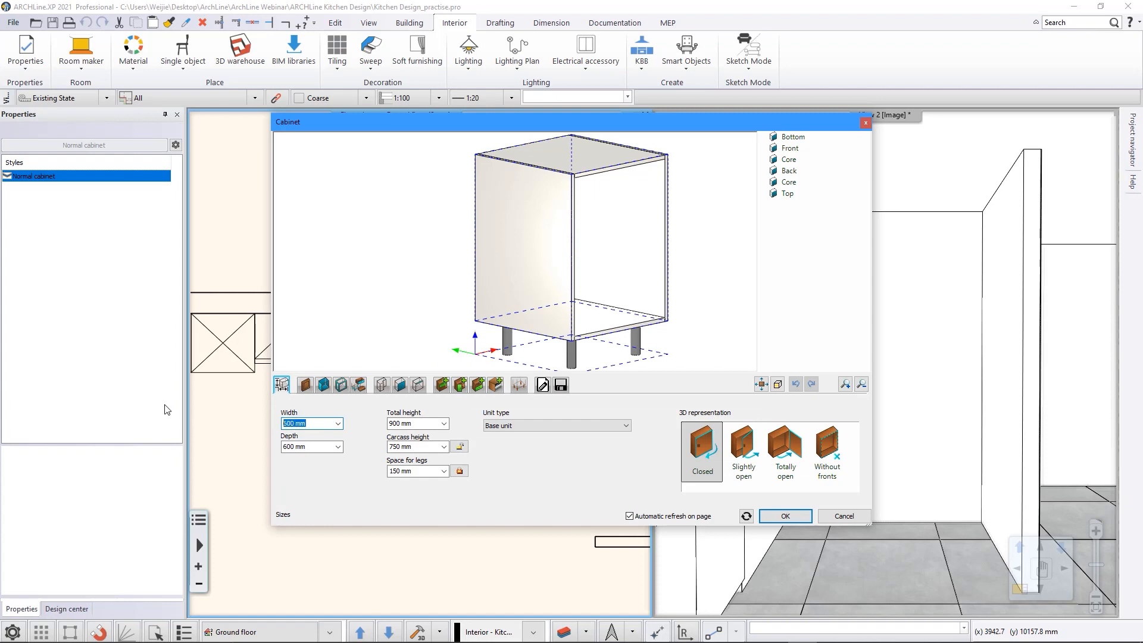
text(1905)
key(Tab)
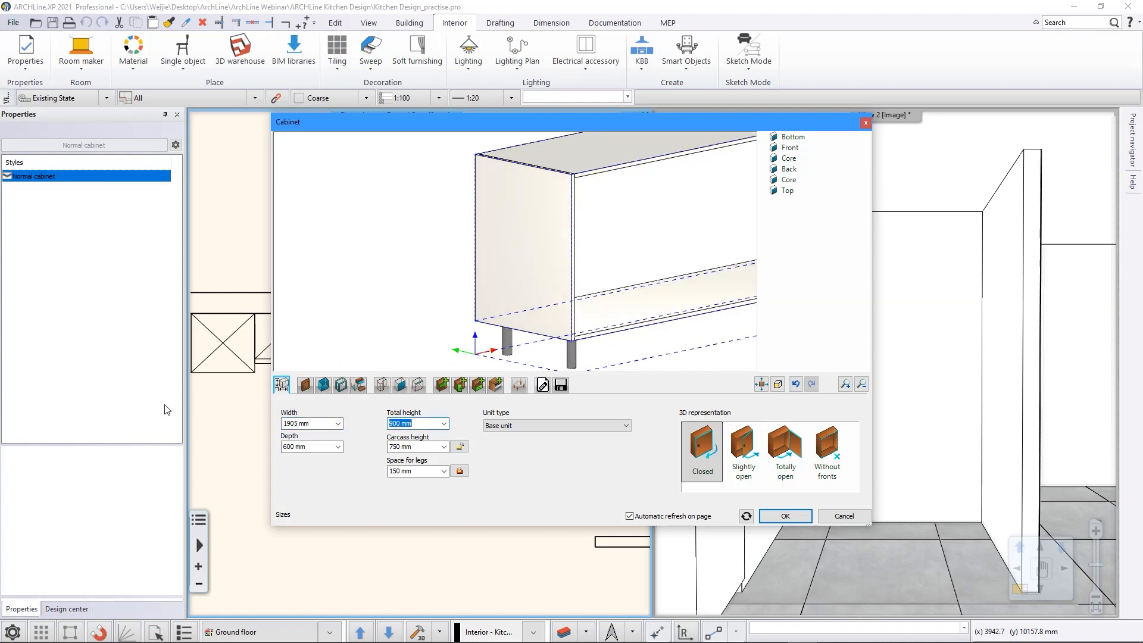
text(500)
key(Tab)
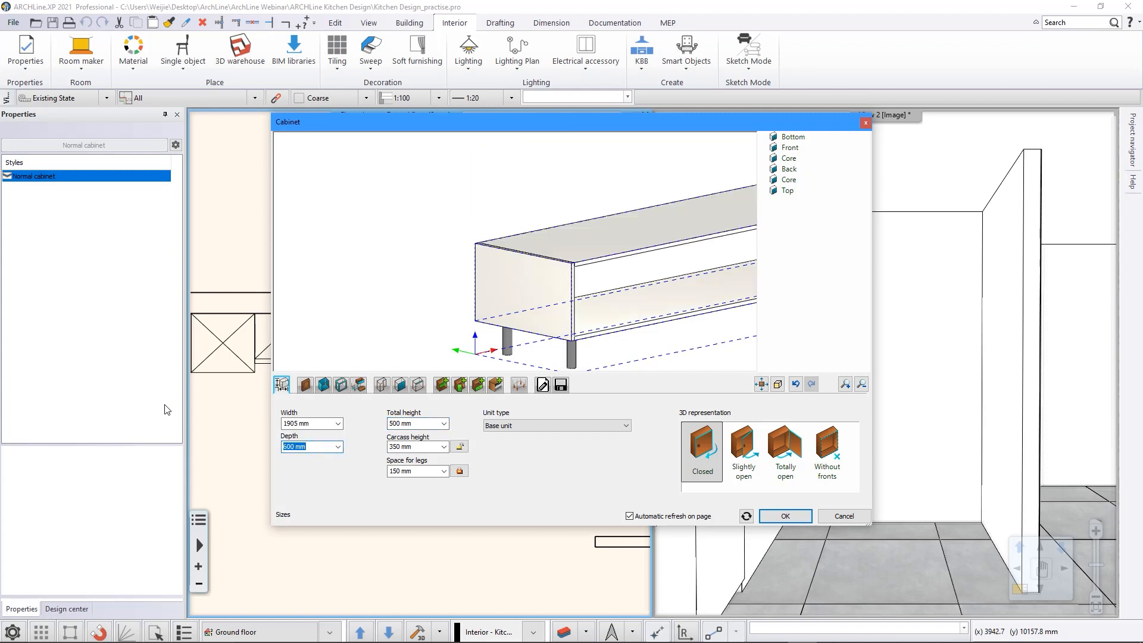
text(1230)
key(Tab)
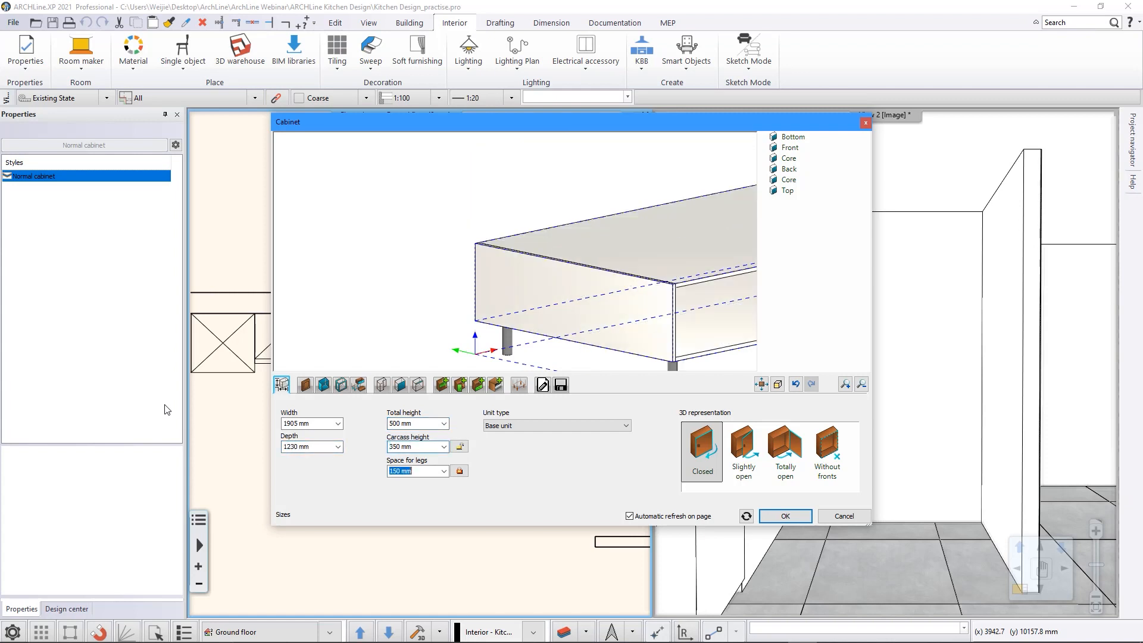
text(100)
Step: Choose Wood panel_white as both the default door front and the default side panel of the low cabinet
click(310, 385)
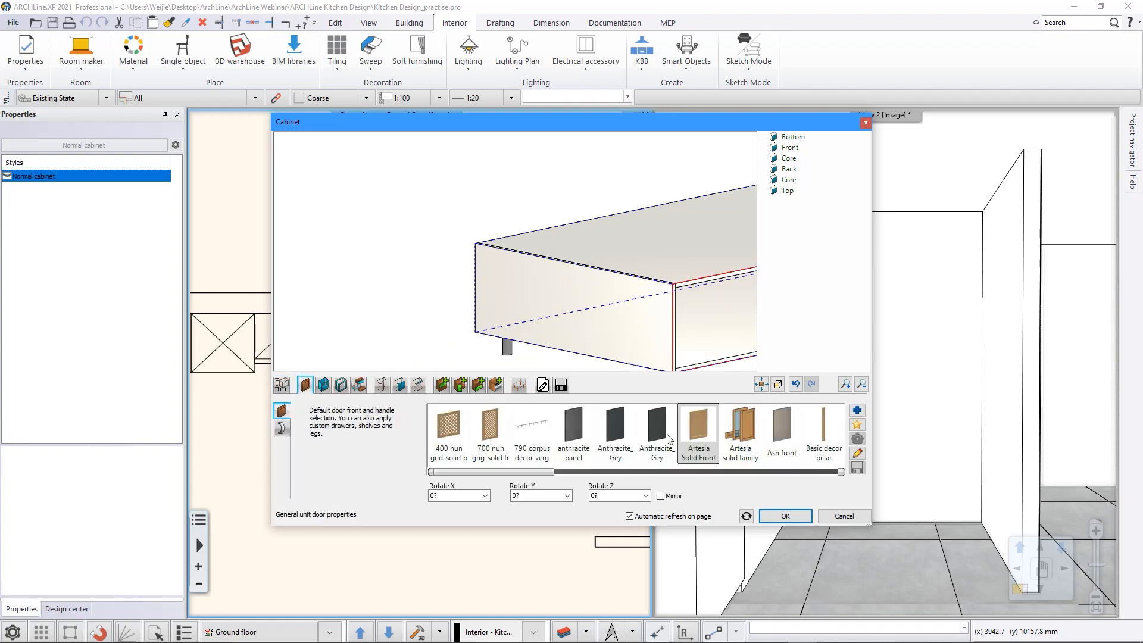
drag(563, 480, 816, 494)
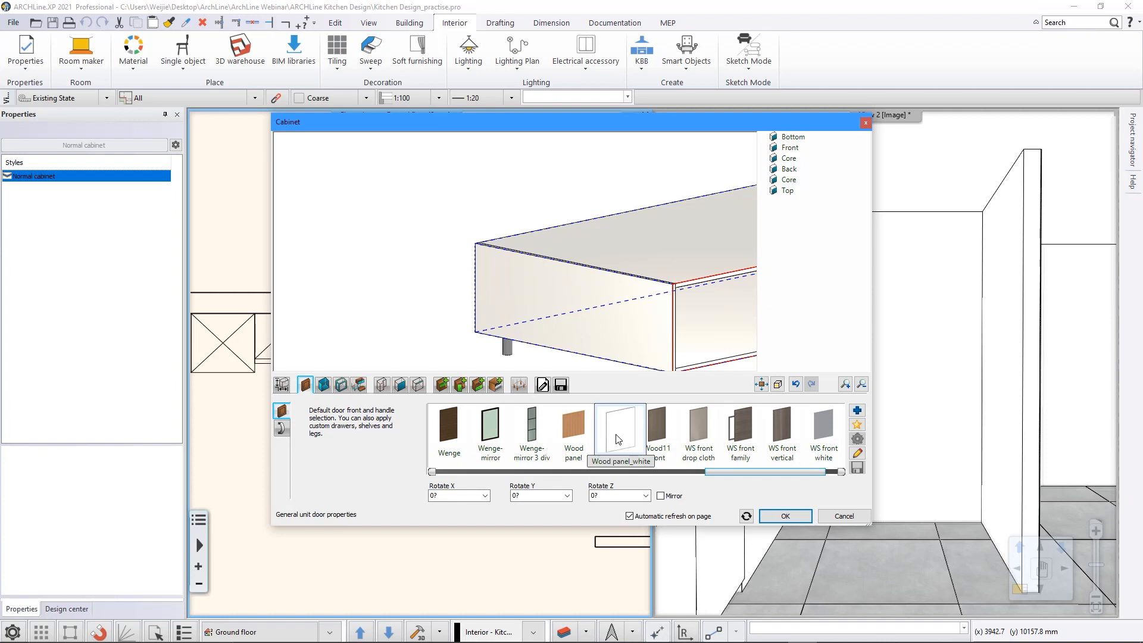
click(323, 386)
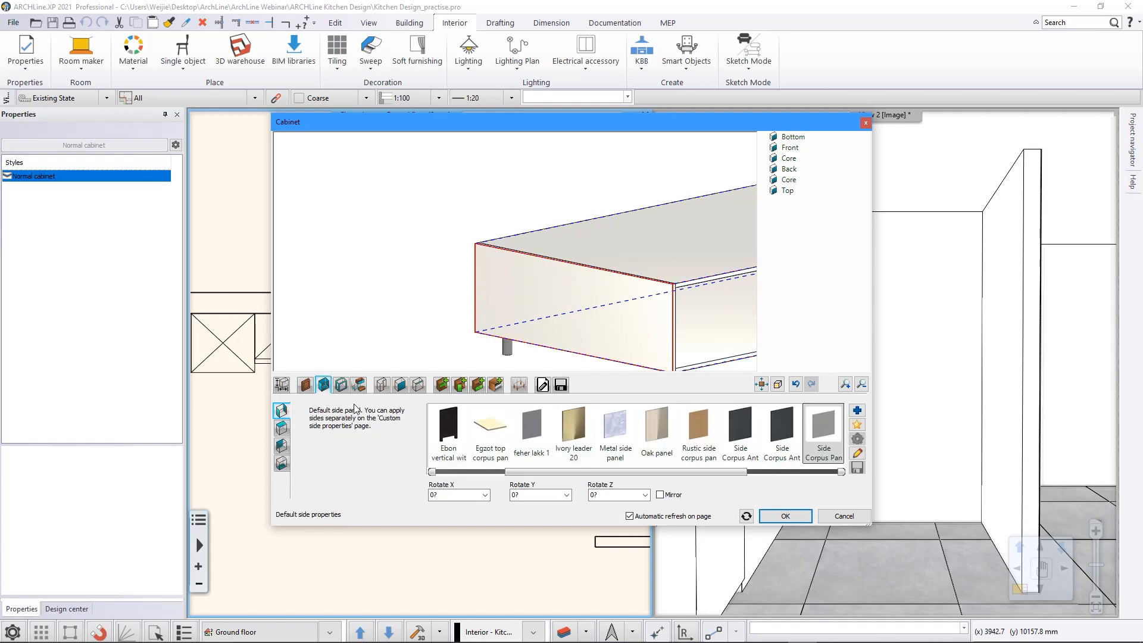
drag(727, 473, 801, 480)
click(784, 444)
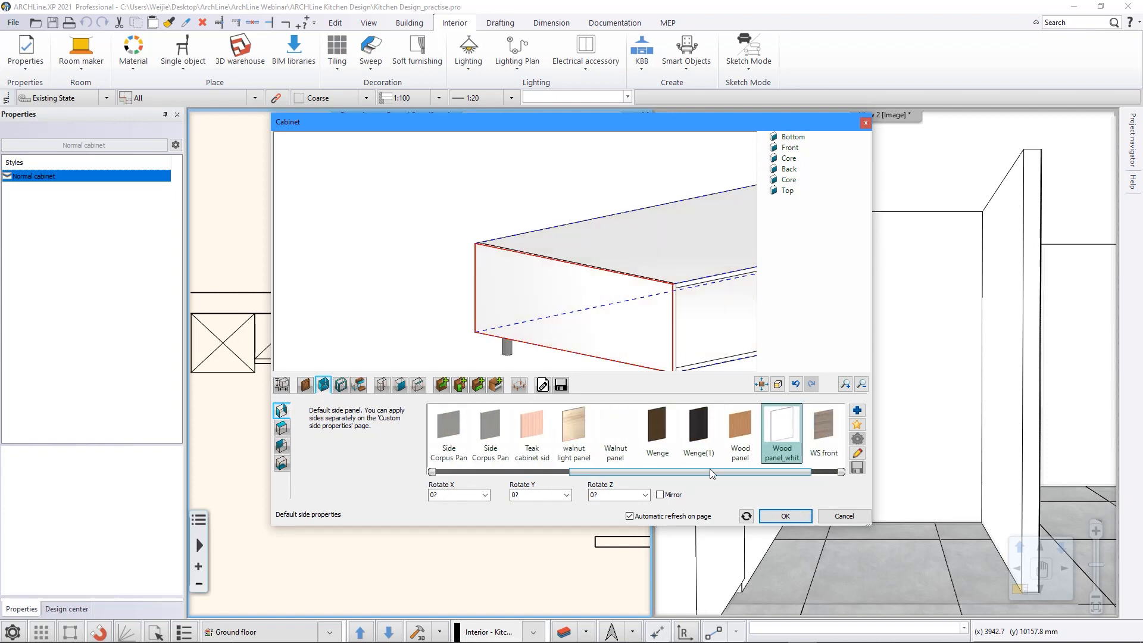
Step: Add a Fix type door with full overlay to the low cabinet's front
click(460, 385)
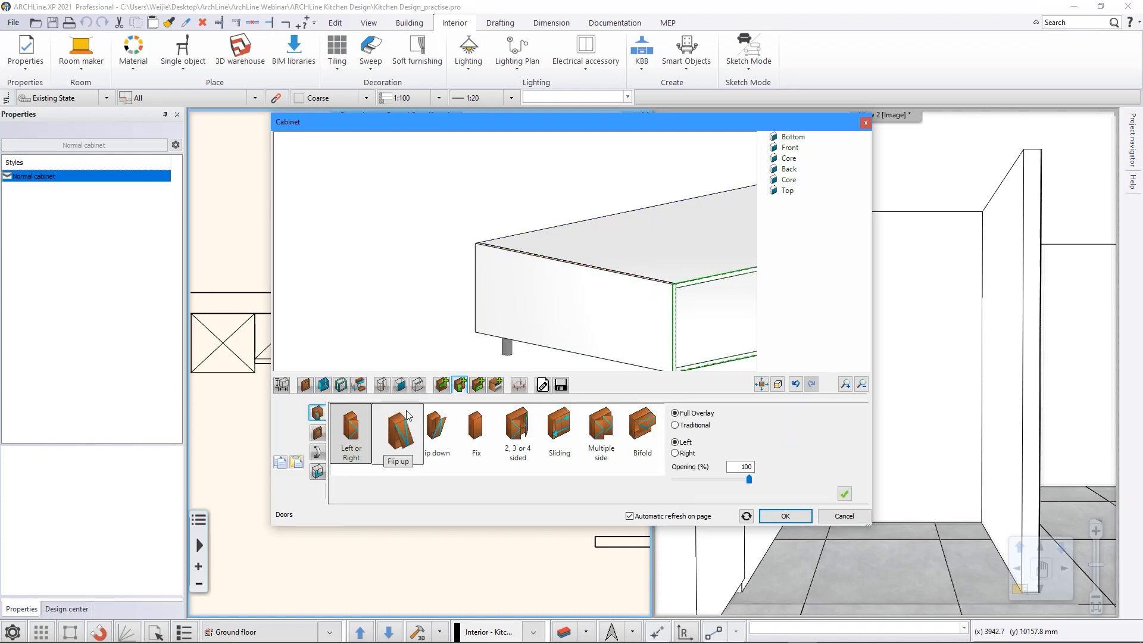
click(482, 441)
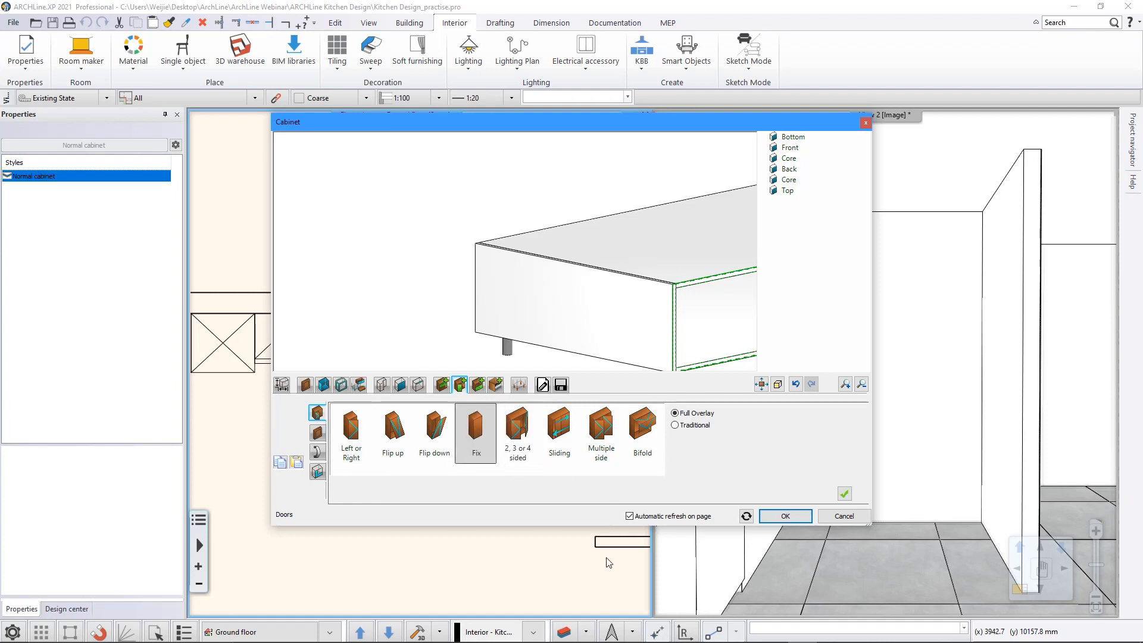
click(845, 494)
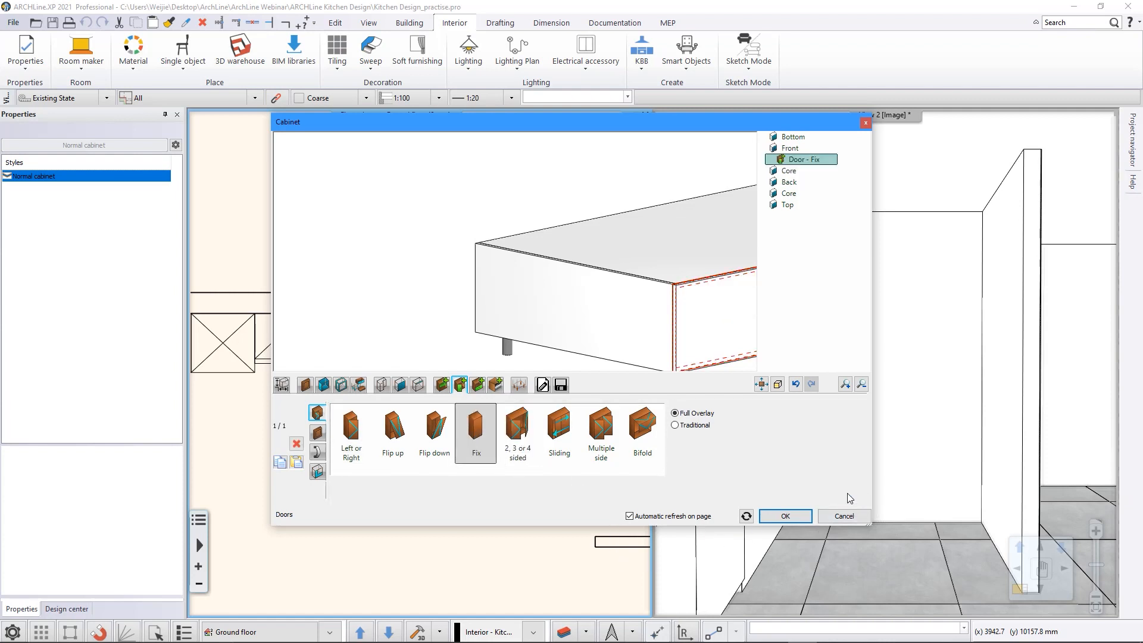
Step: Place the low cabinet in the niche beyond the cabinet row, with its back along the niche's end wall
click(784, 517)
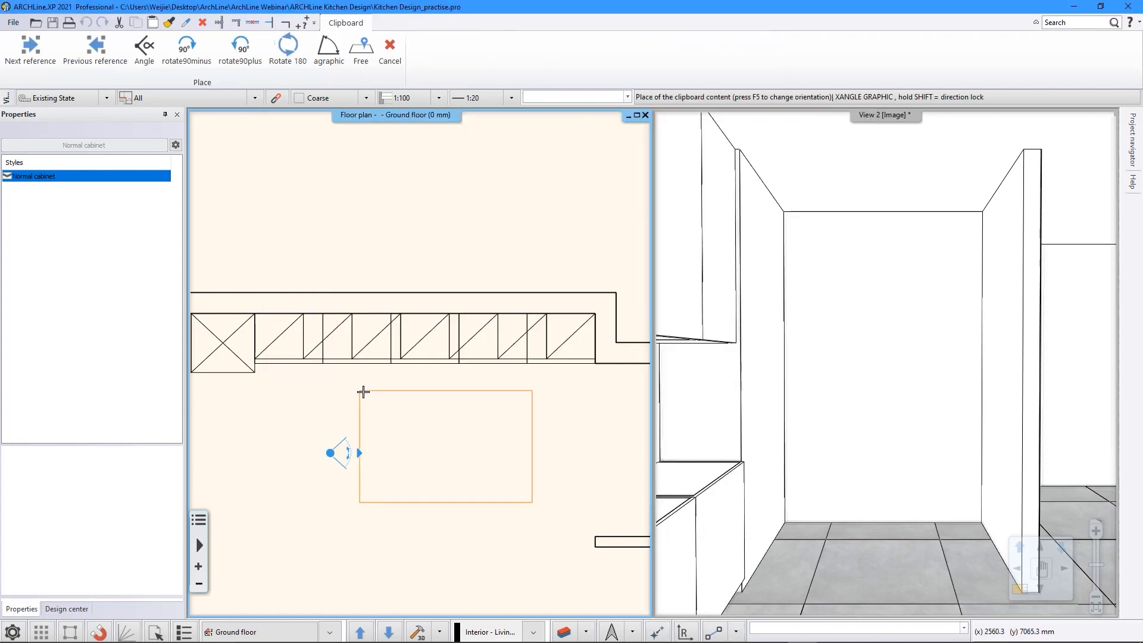
middle_drag(443, 390, 227, 372)
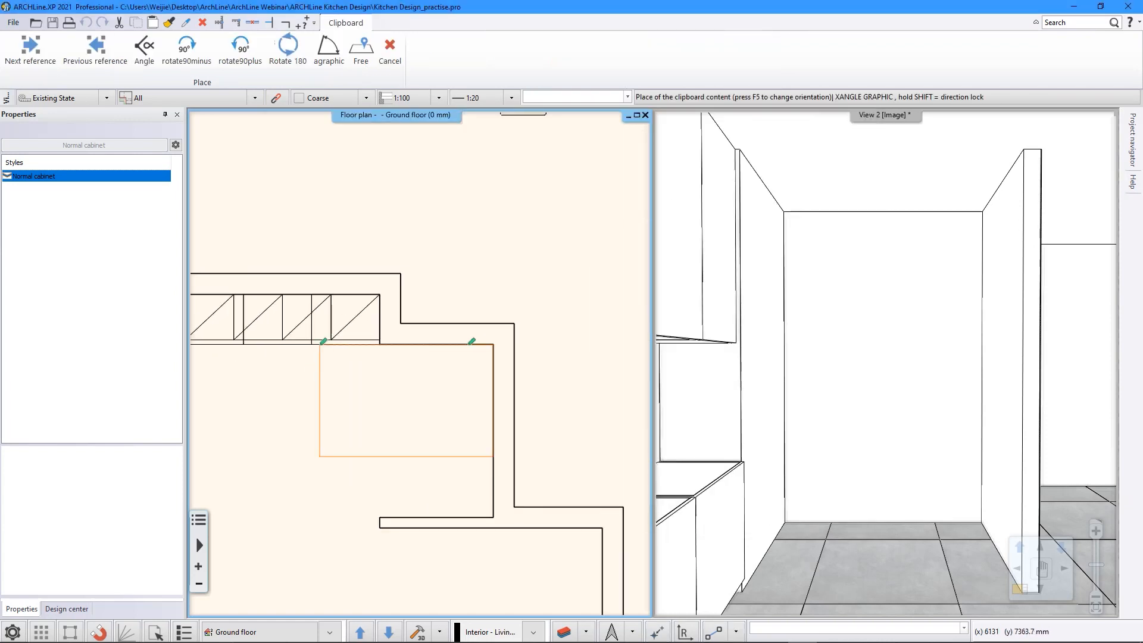
click(493, 357)
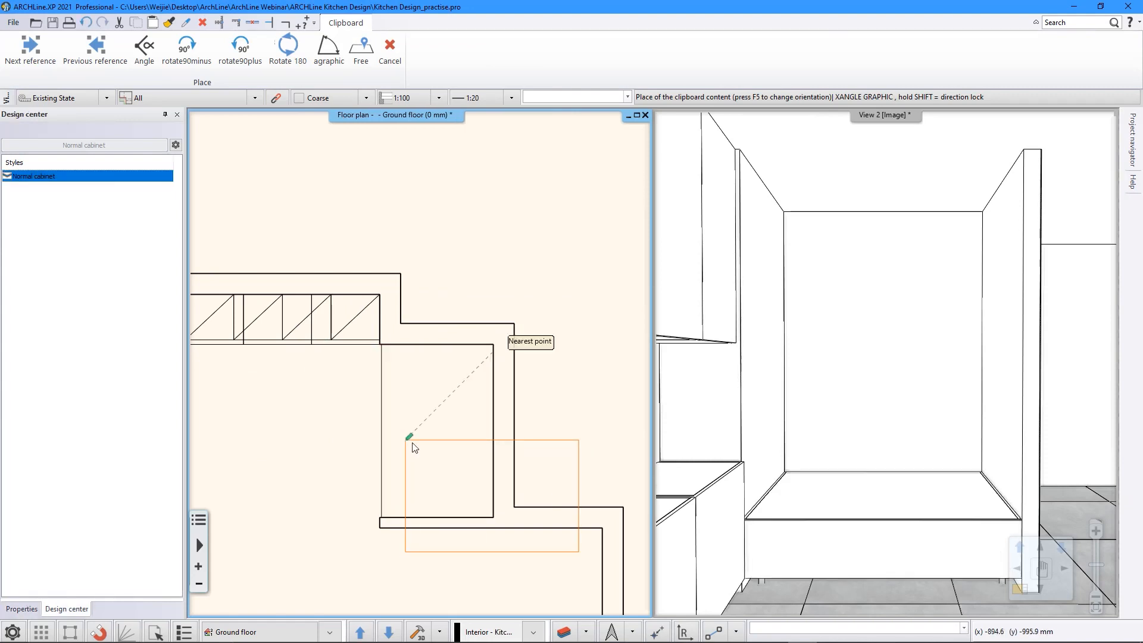
Step: Start a new cabinet with width 1905 mm, total height 600 mm and depth 1230 mm
key(Escape)
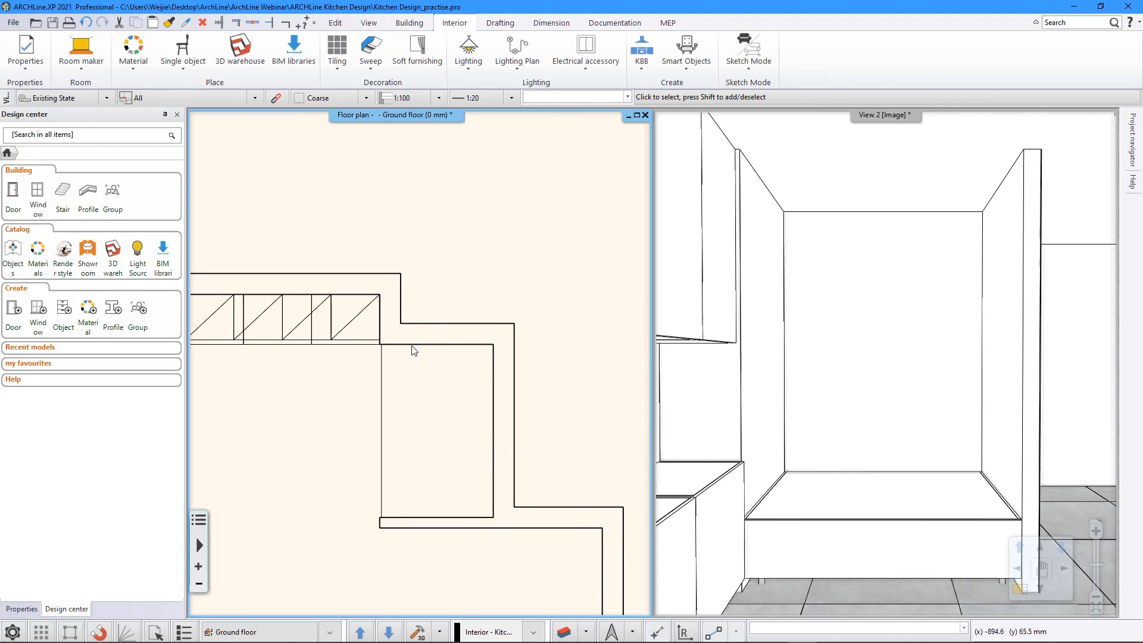
click(411, 350)
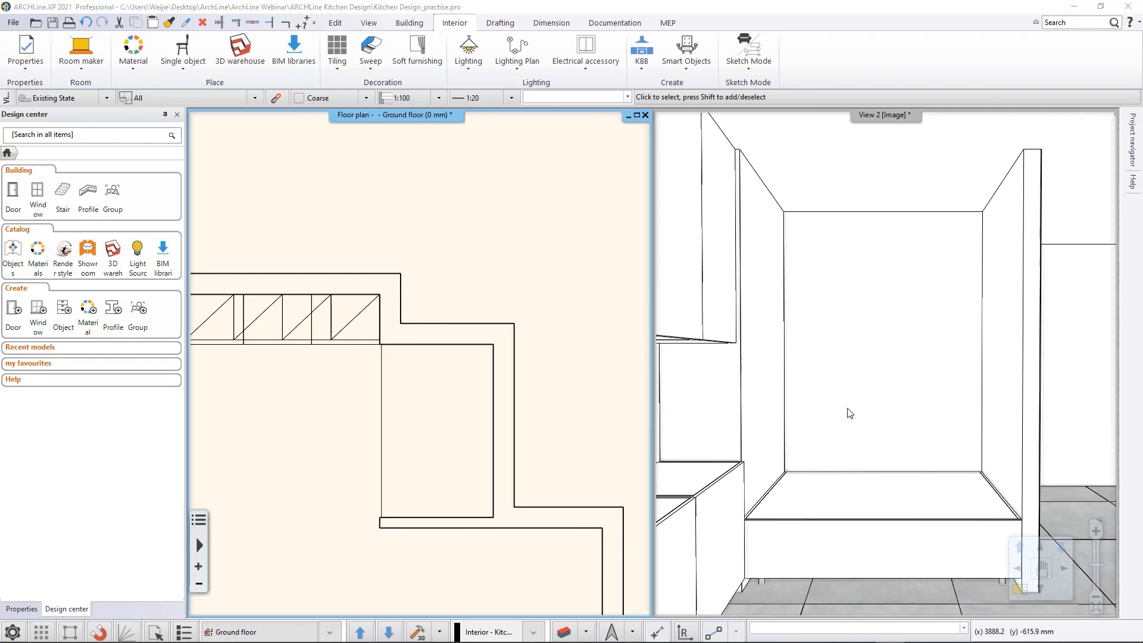
click(643, 72)
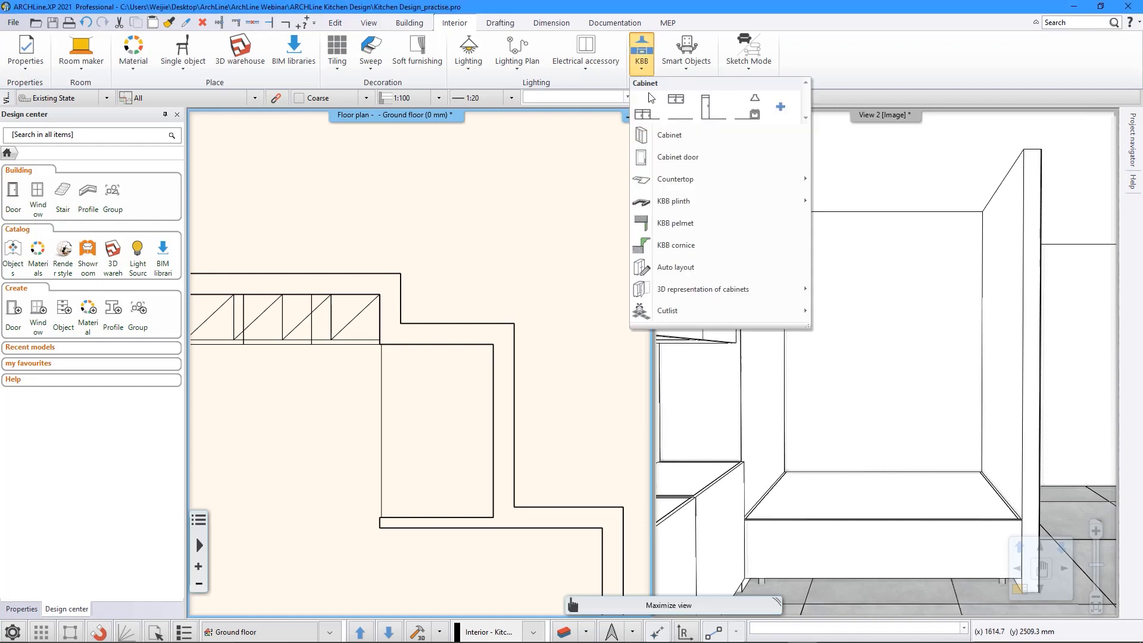
click(666, 139)
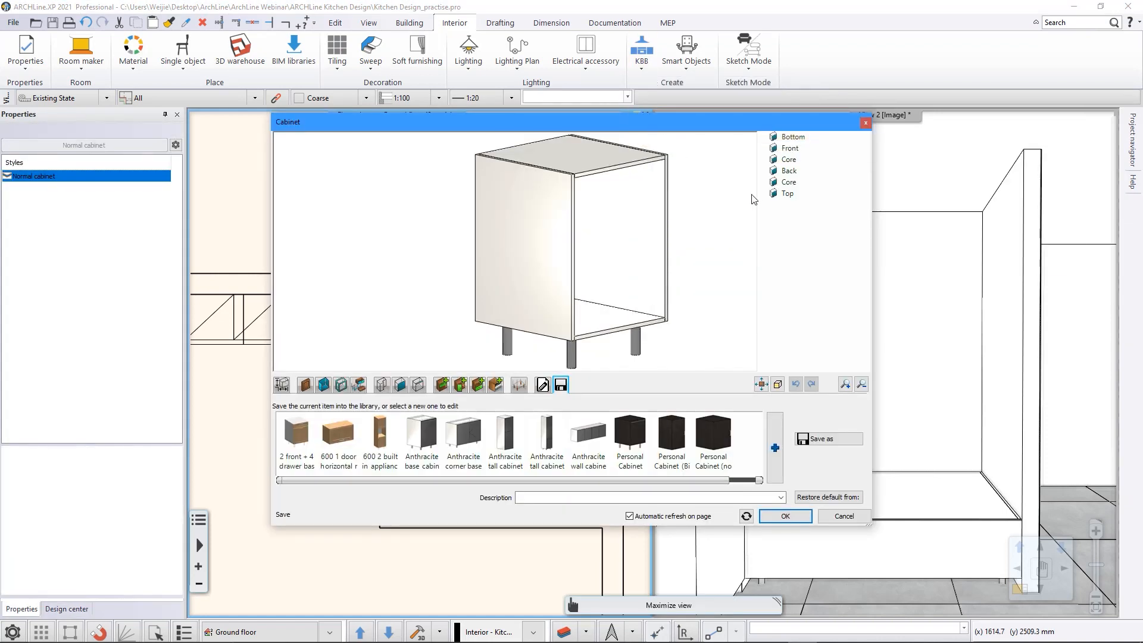
click(282, 386)
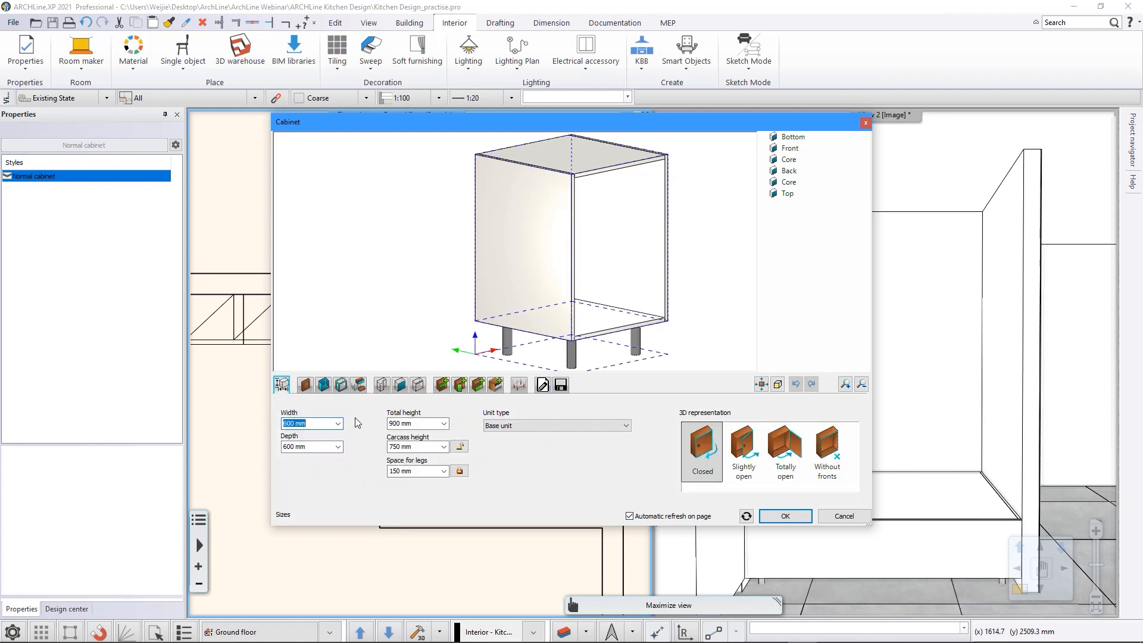
click(317, 424)
key(ctrl+a)
text(1)
key(Tab)
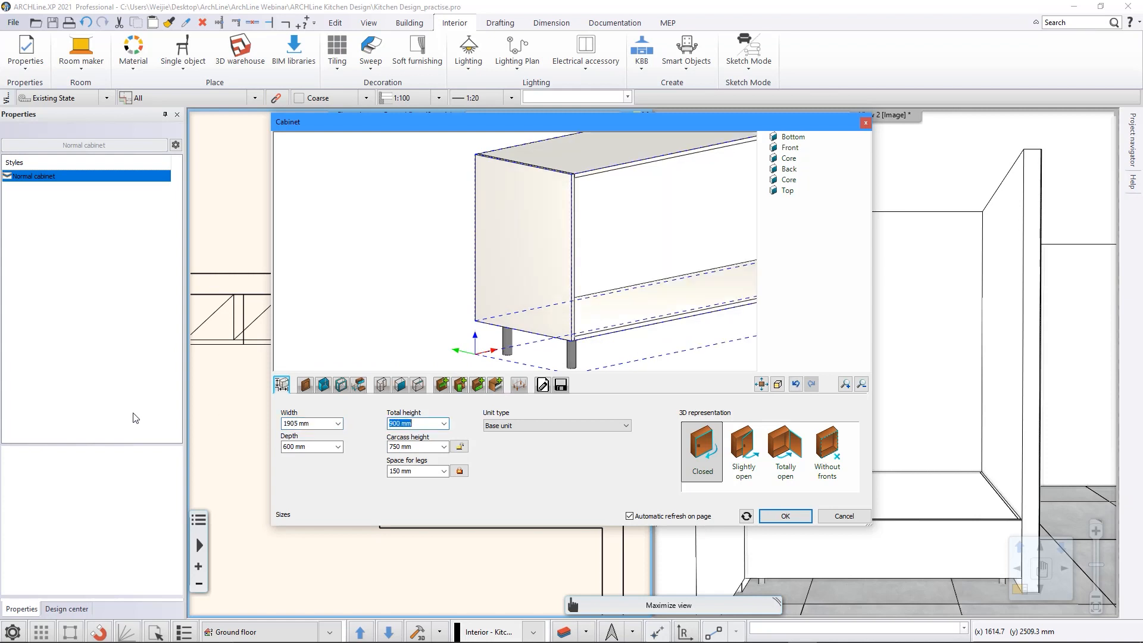
text(600)
key(Tab)
text(12)
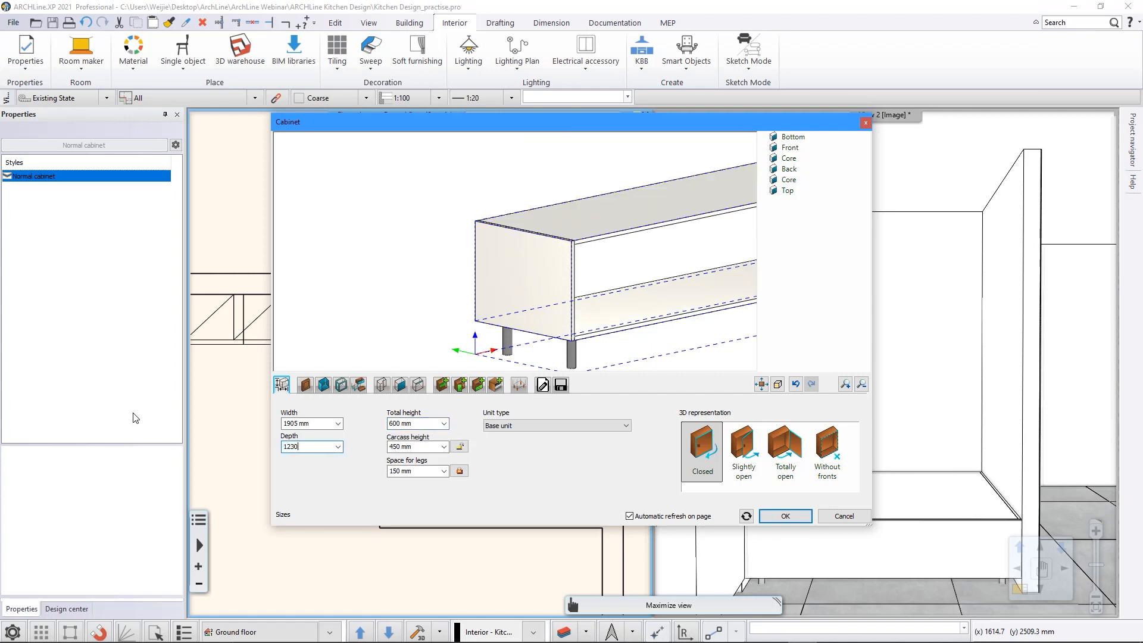
Step: Set the new cabinet's space for legs to 0 mm and its unit type to Wall unit
click(423, 471)
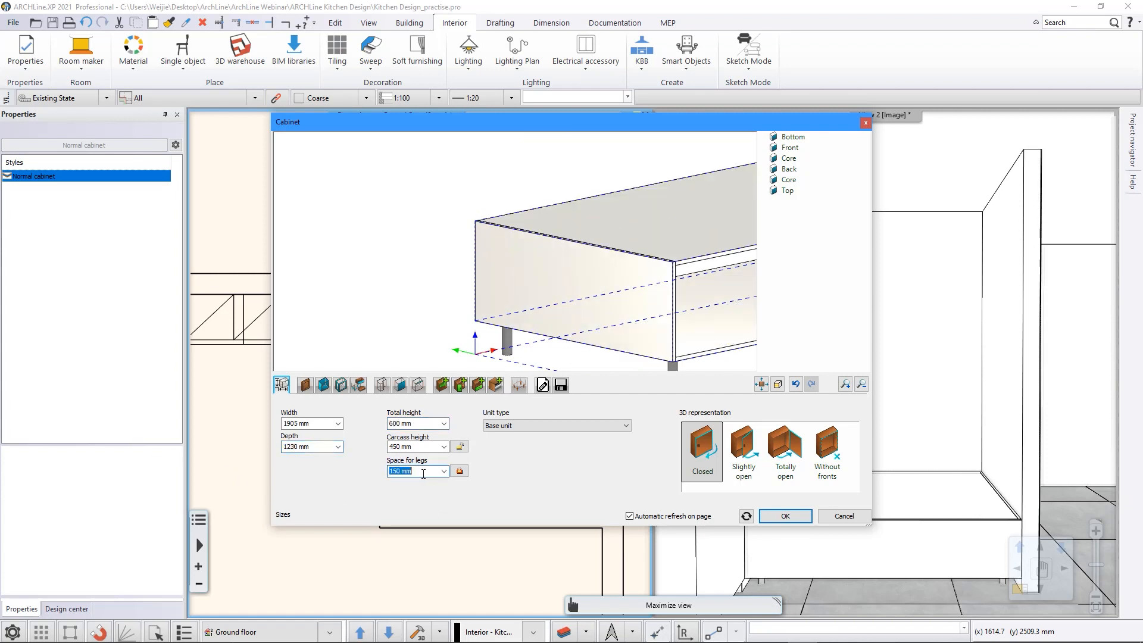
text(0)
click(522, 424)
click(509, 444)
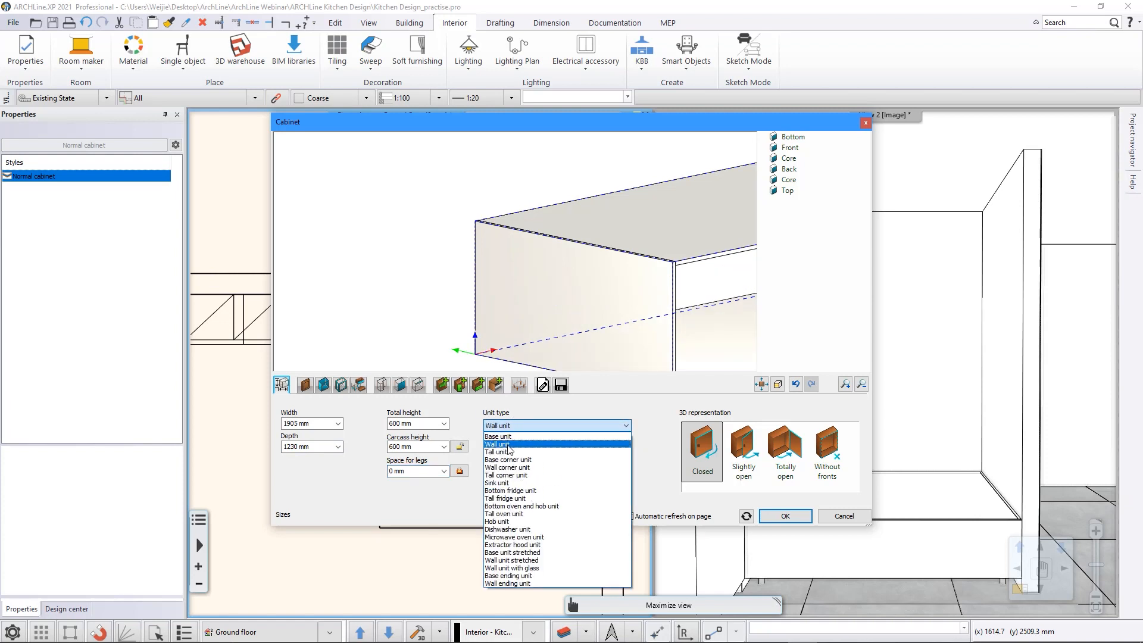
Step: Choose Wood panel_white as both the default door front and the default side panel of the wall unit
click(305, 386)
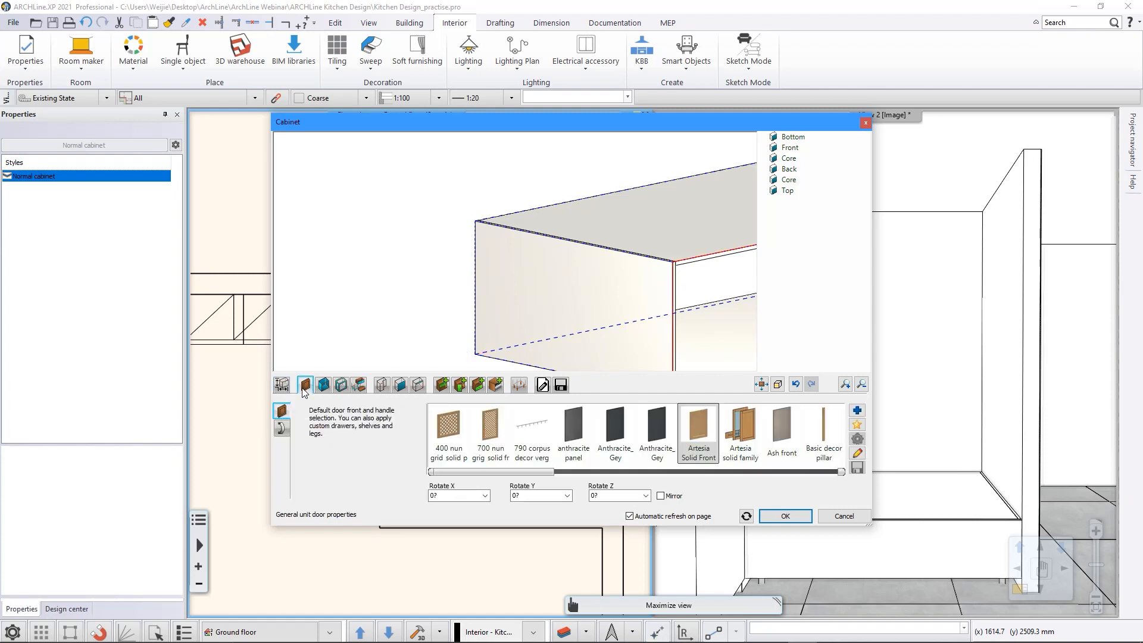
click(679, 476)
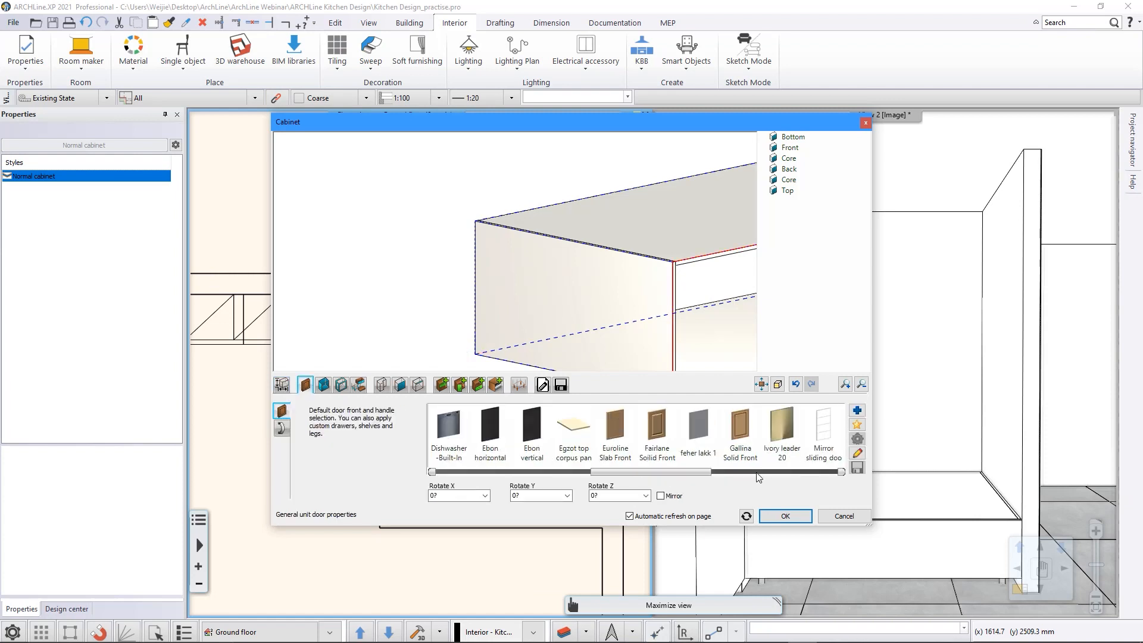
click(781, 477)
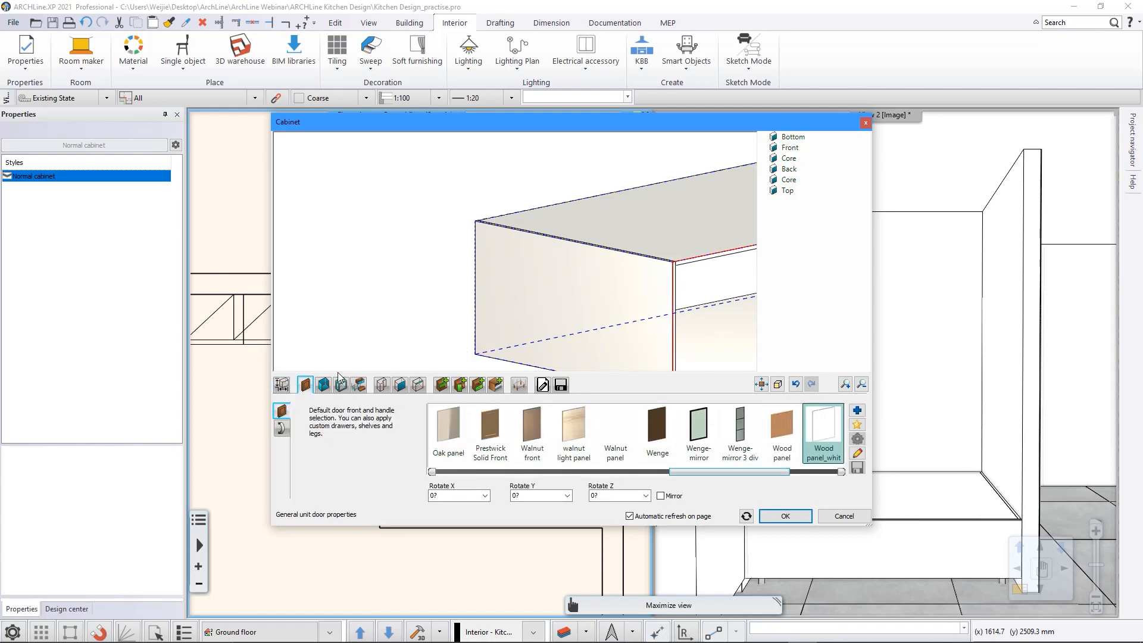
click(323, 385)
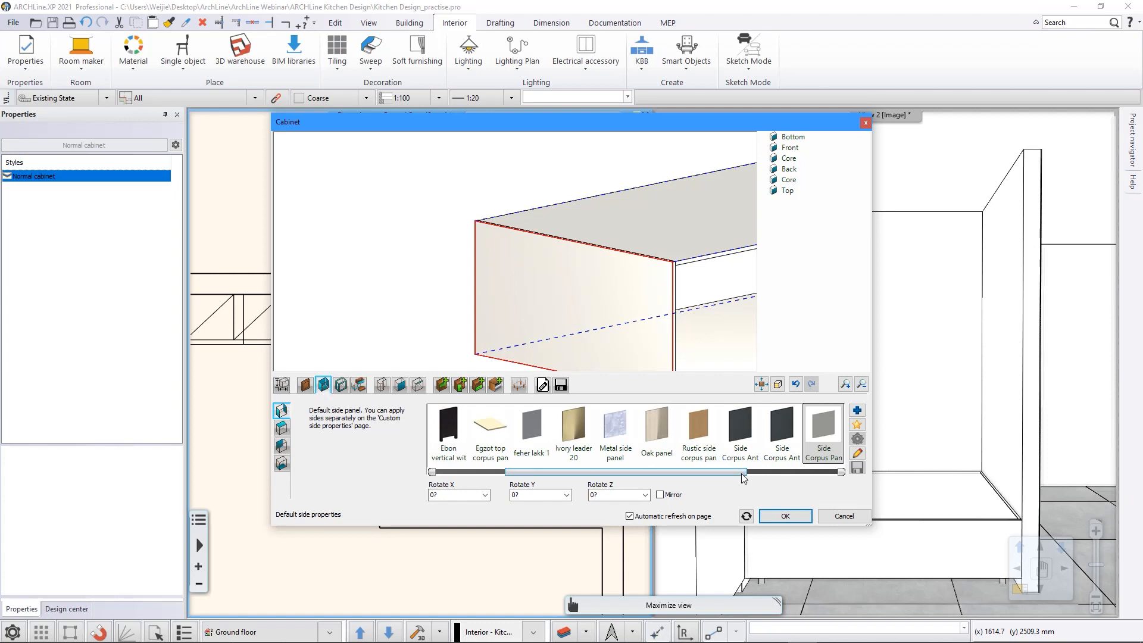
drag(742, 473, 825, 475)
click(698, 431)
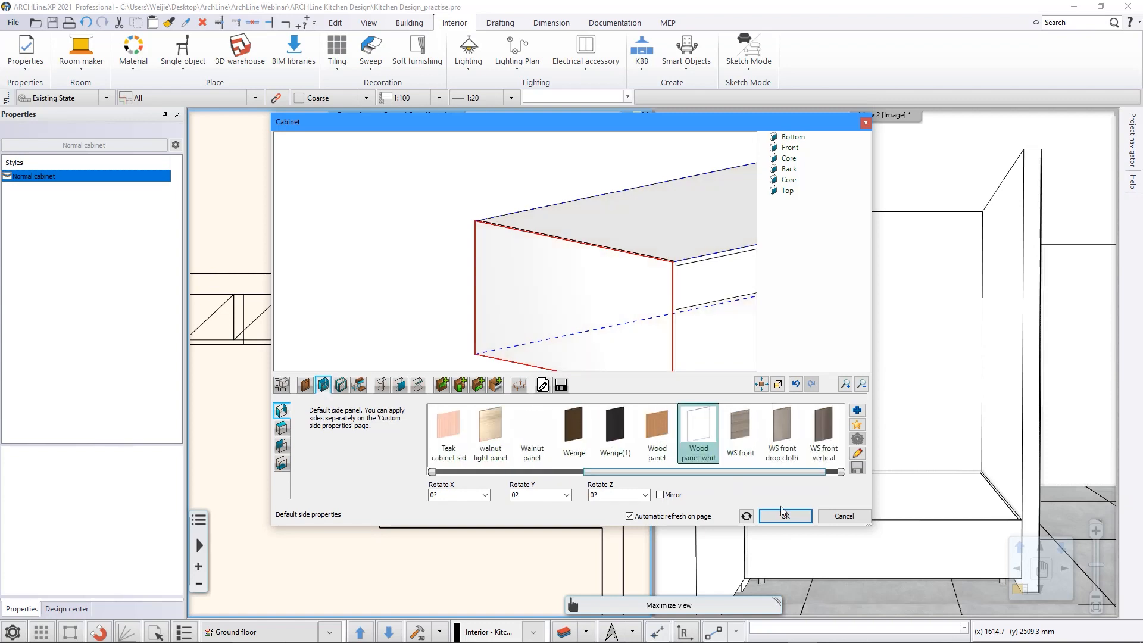
Step: Add a Fix type door with full overlay to the wall unit's front
click(460, 387)
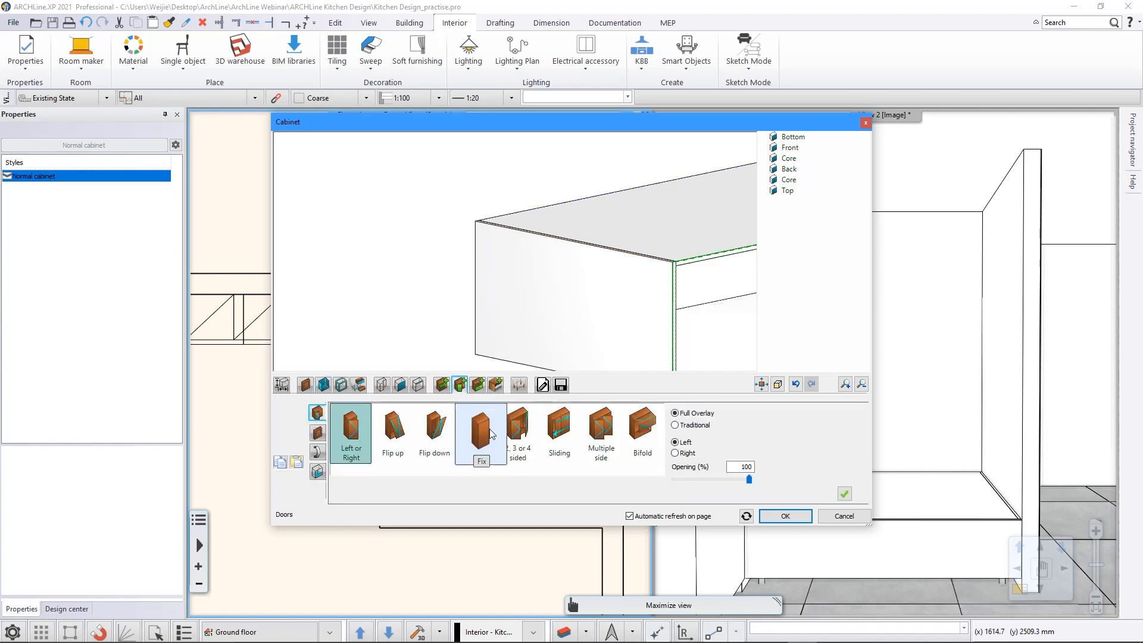
click(475, 432)
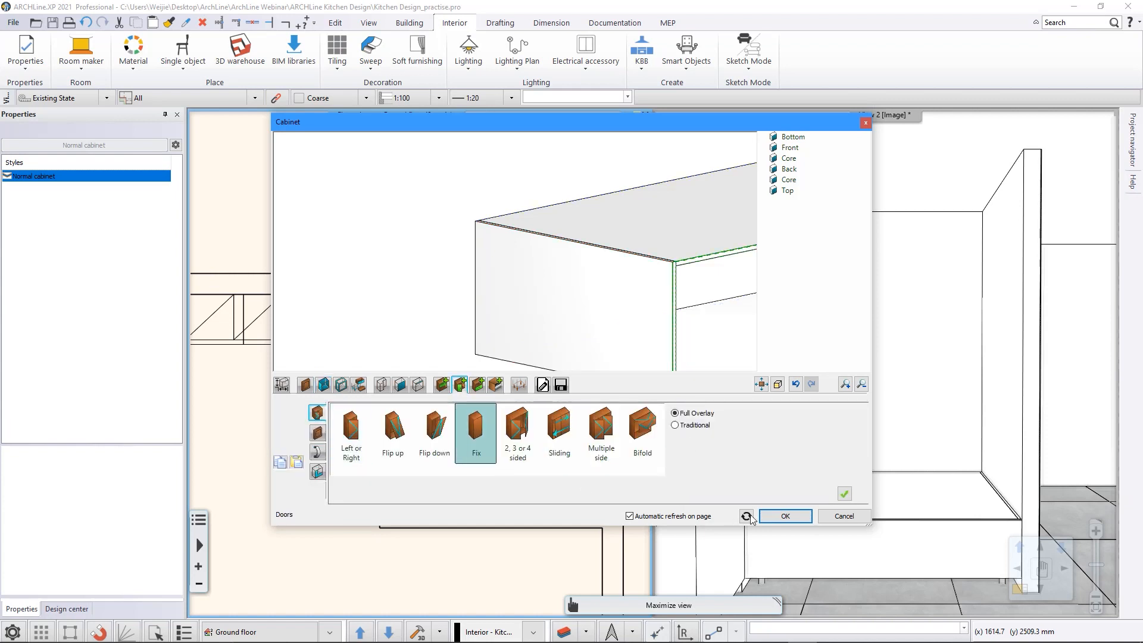
click(846, 495)
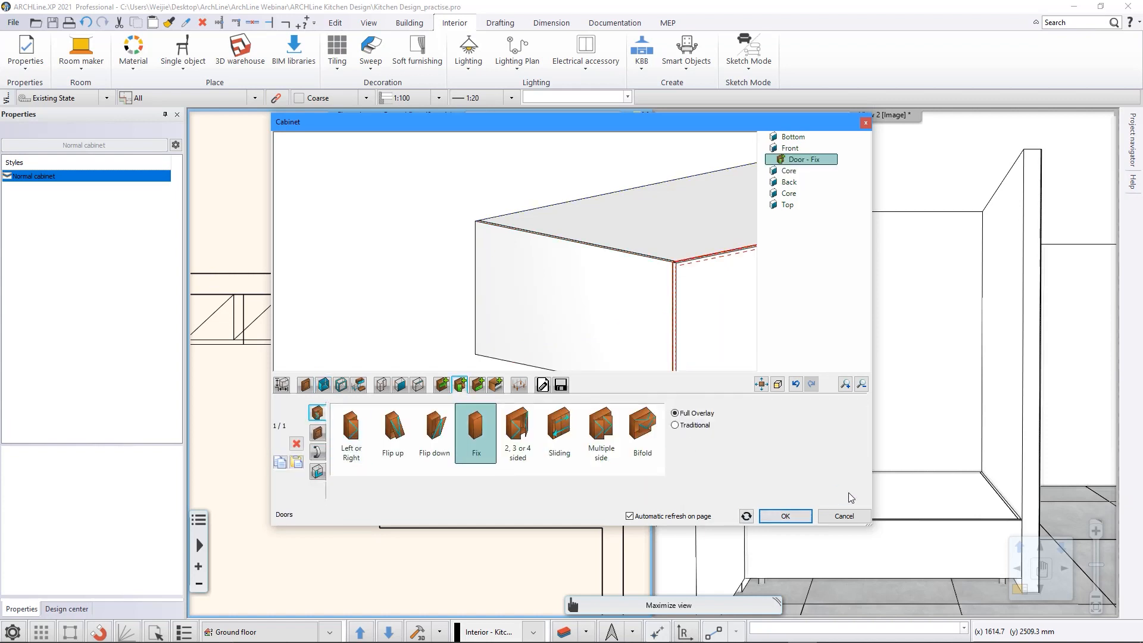
Step: Set the wall unit's relative elevation to 2400 mm and place it in the niche directly above the low cabinet
click(543, 384)
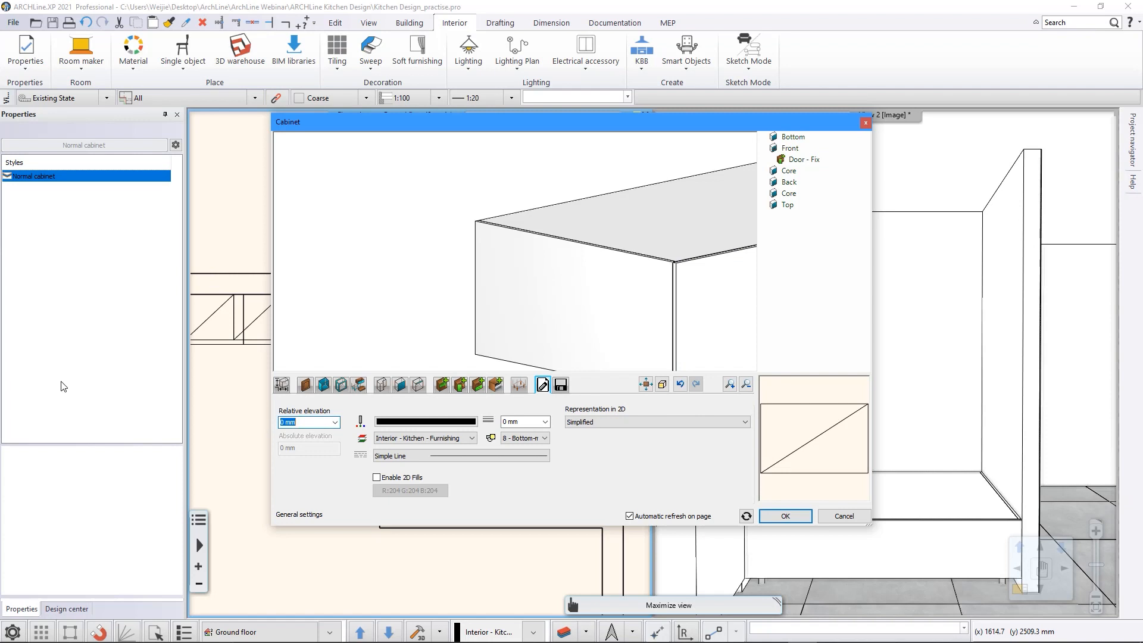
text(2400)
click(786, 516)
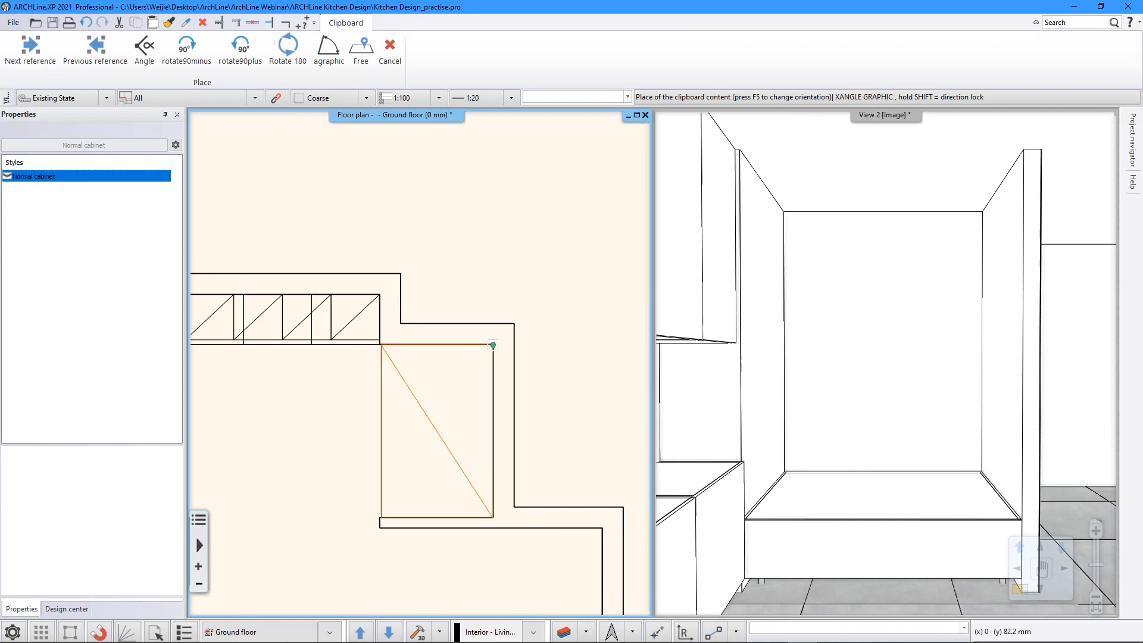
click(494, 344)
key(Escape)
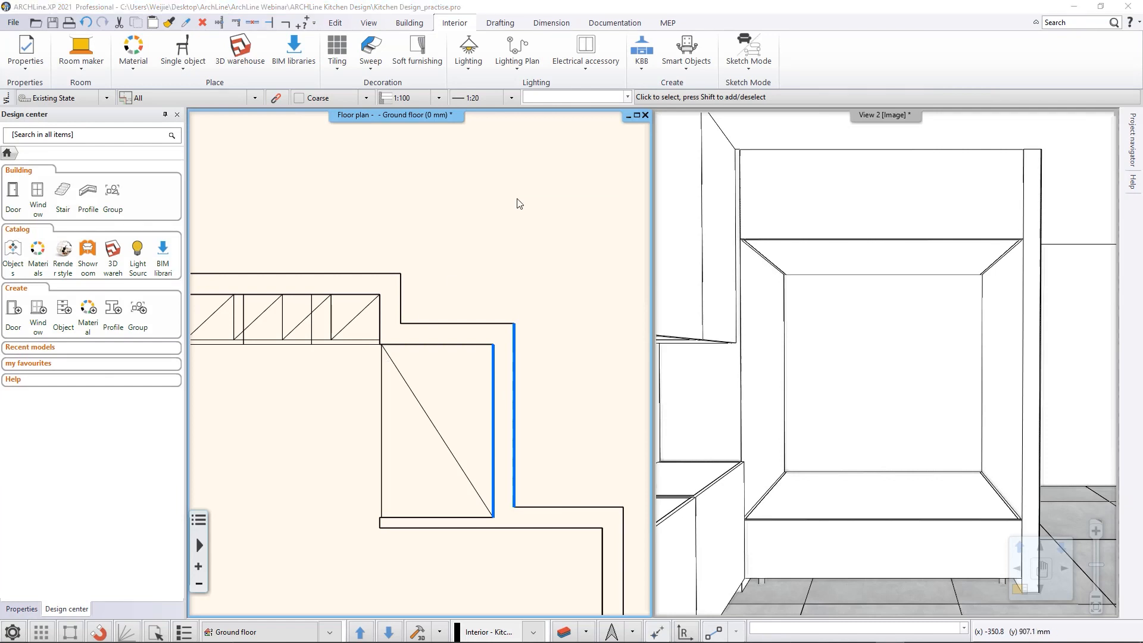
Step: Start another cabinet with width 1905 mm, total height 1900 mm, depth 1230 mm and space for legs 0 mm
click(641, 65)
click(666, 130)
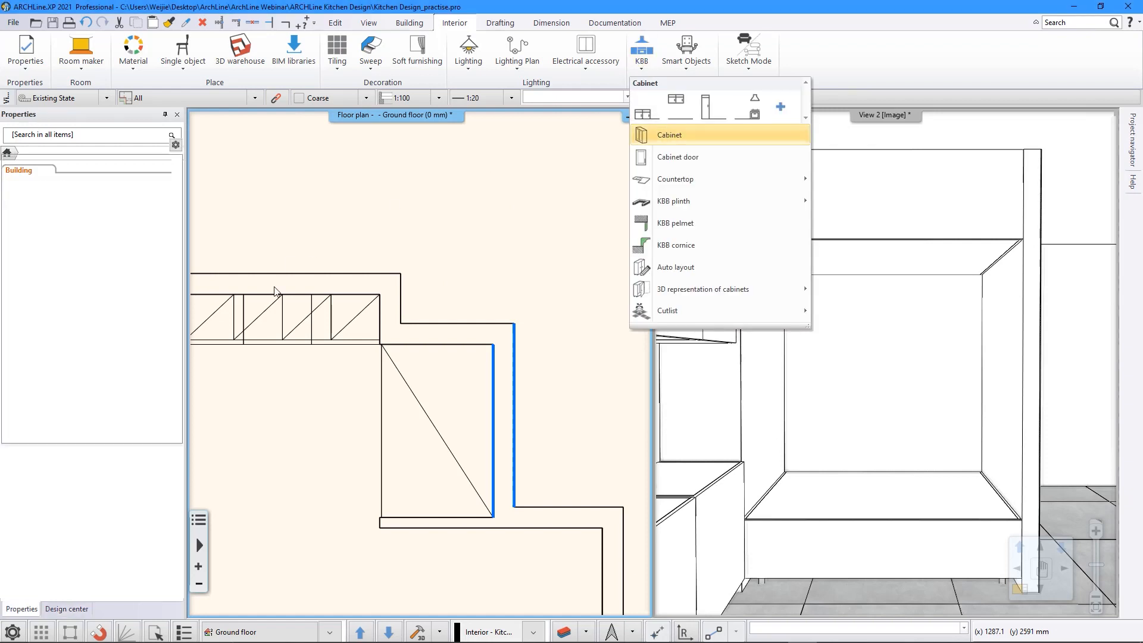
click(282, 384)
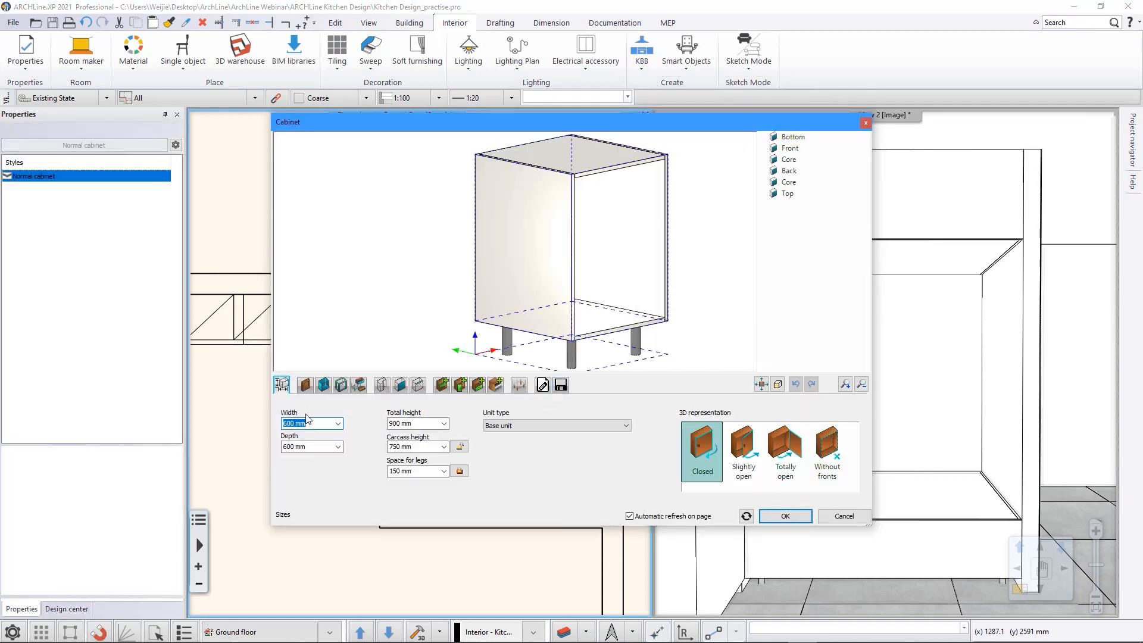
text(1905)
key(Tab)
text(19)
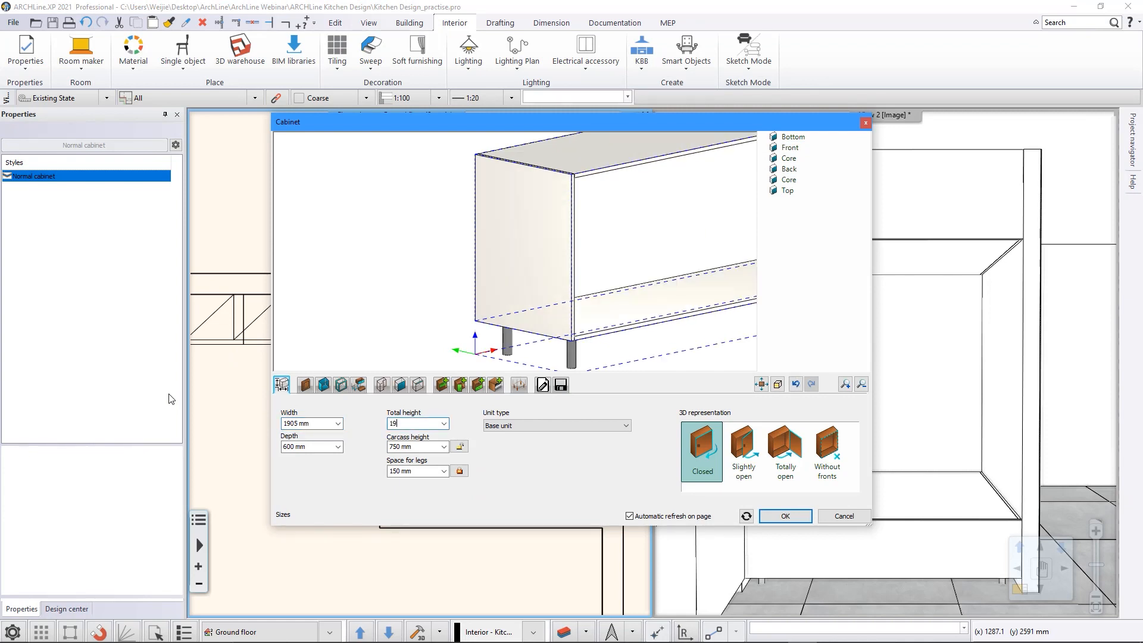
text(00)
key(Tab)
text(12)
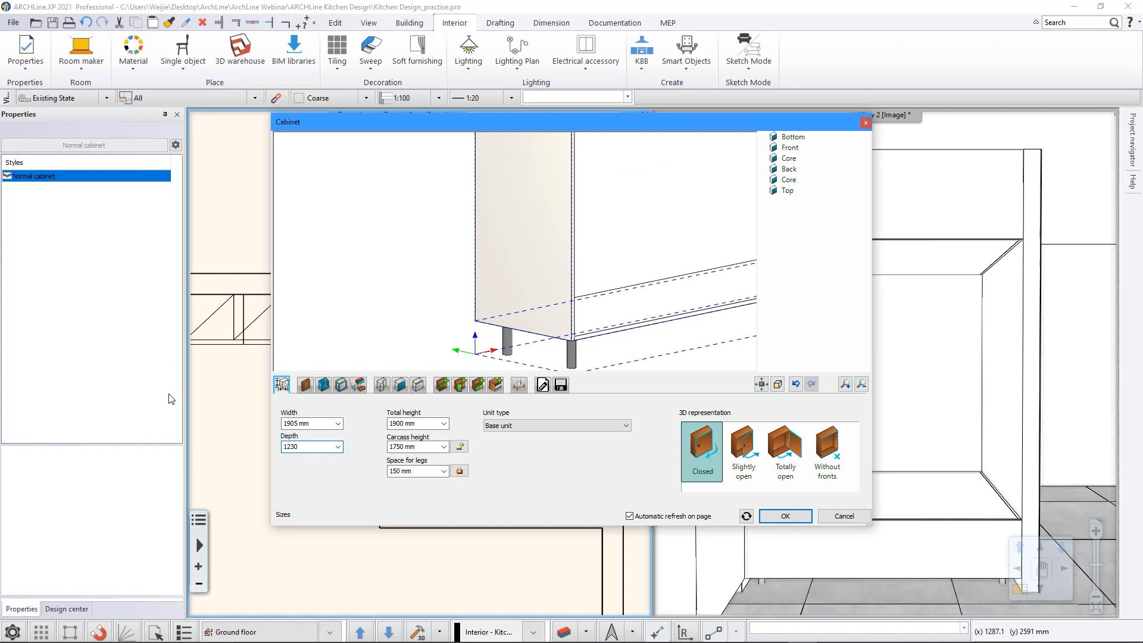
key(Tab)
text(0)
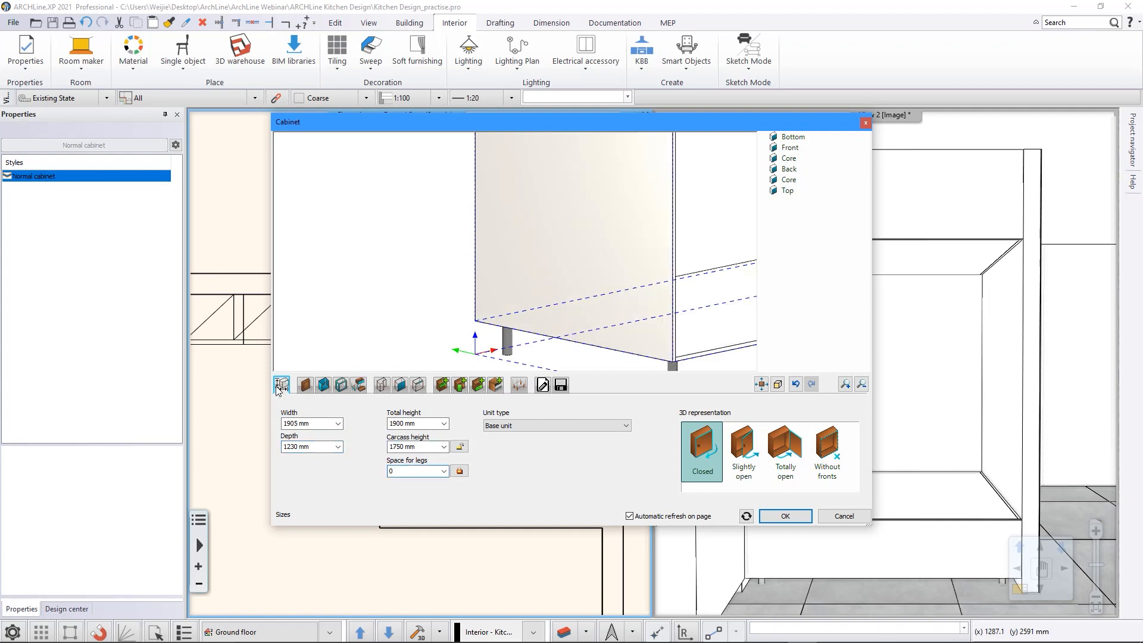
Step: Choose walnut light panel as the default side panel of the 1900 mm high cabinet
click(305, 385)
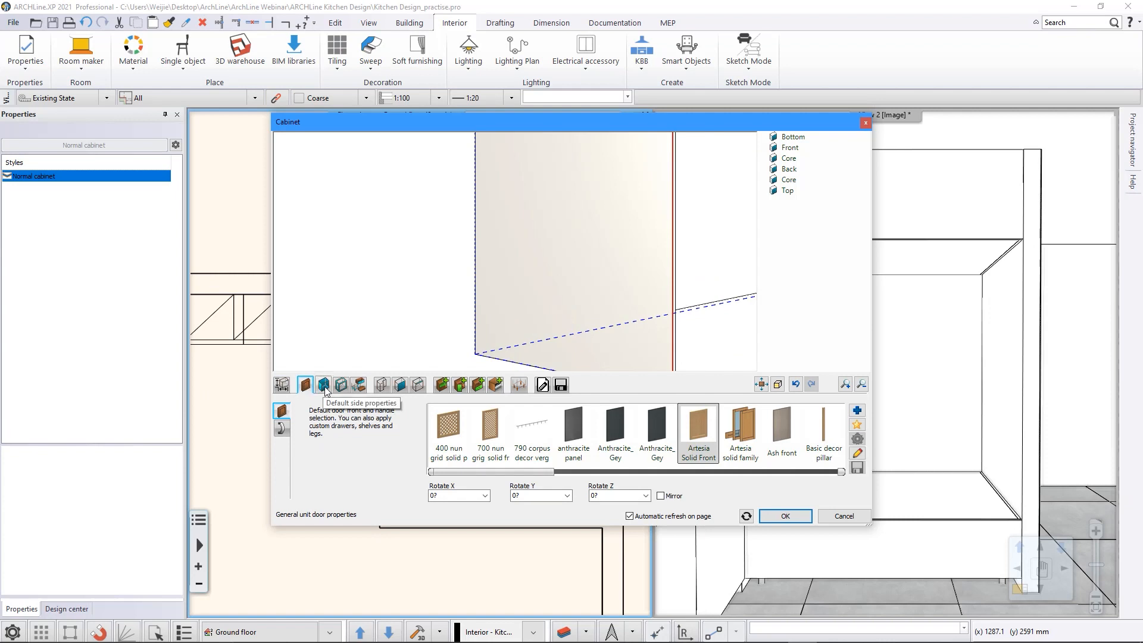
click(324, 385)
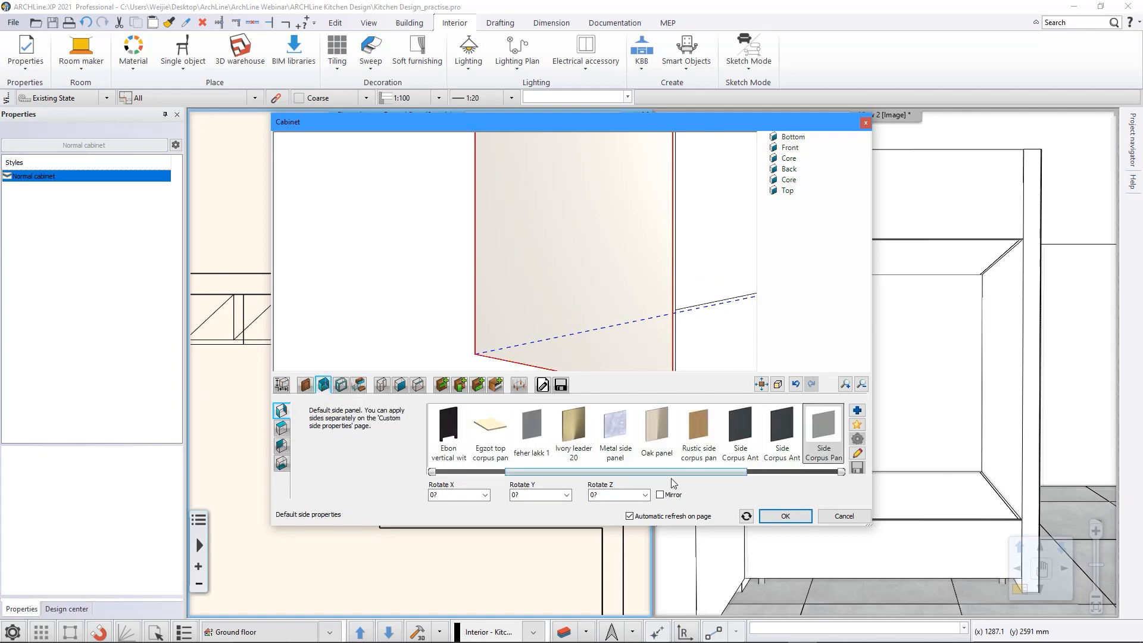
drag(669, 474, 724, 470)
click(656, 431)
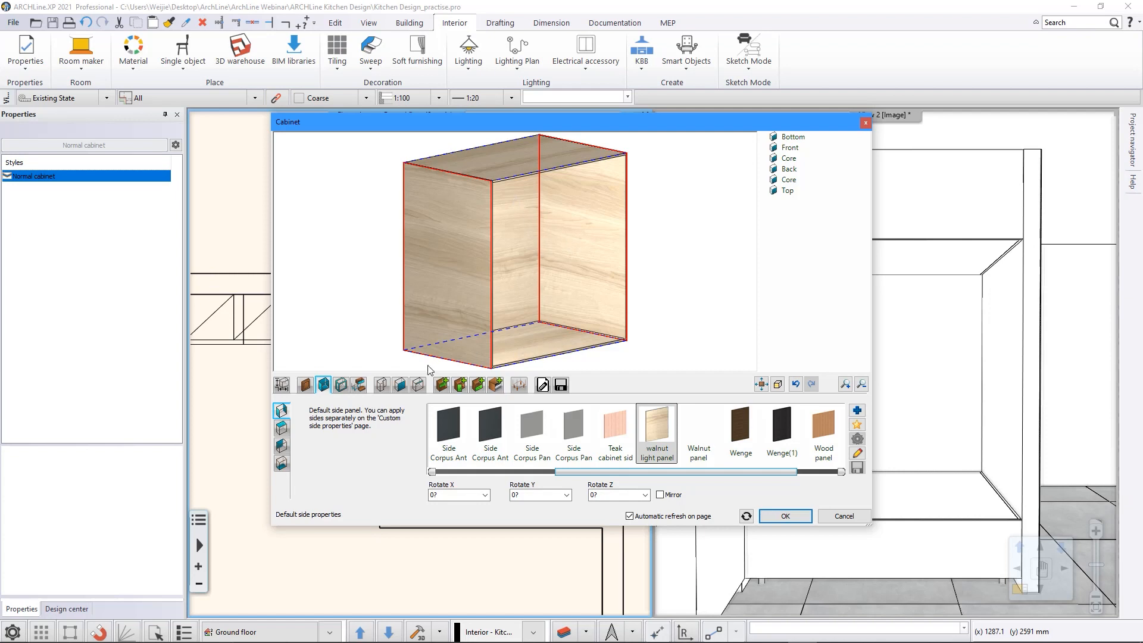
Step: Hide both core panels, the back panel and the top panel of the walnut cabinet
click(400, 385)
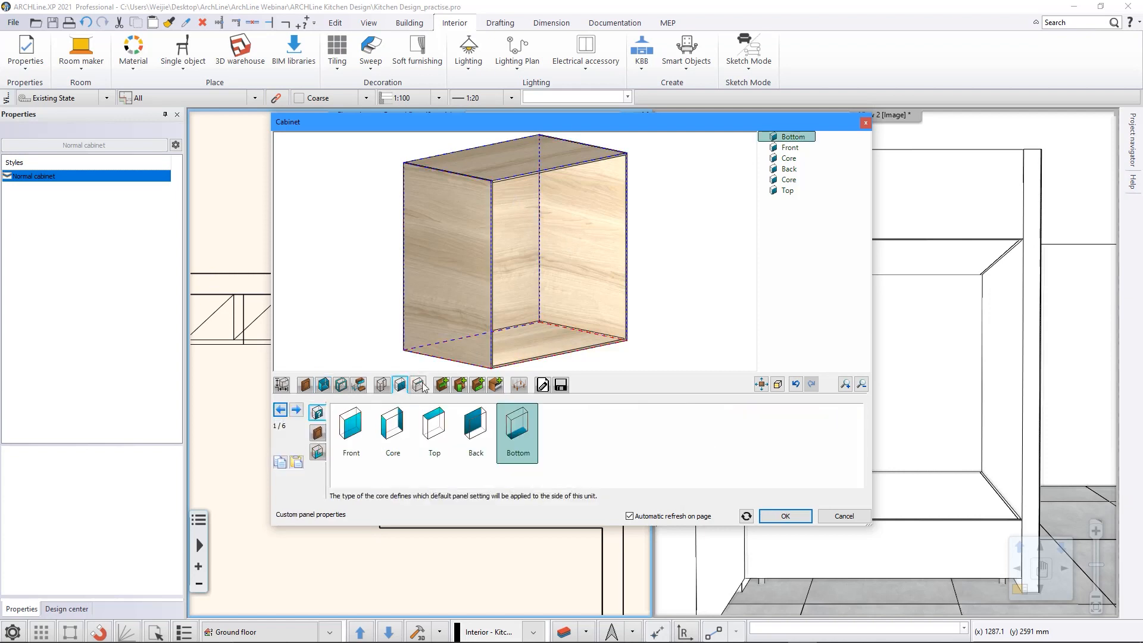
click(790, 147)
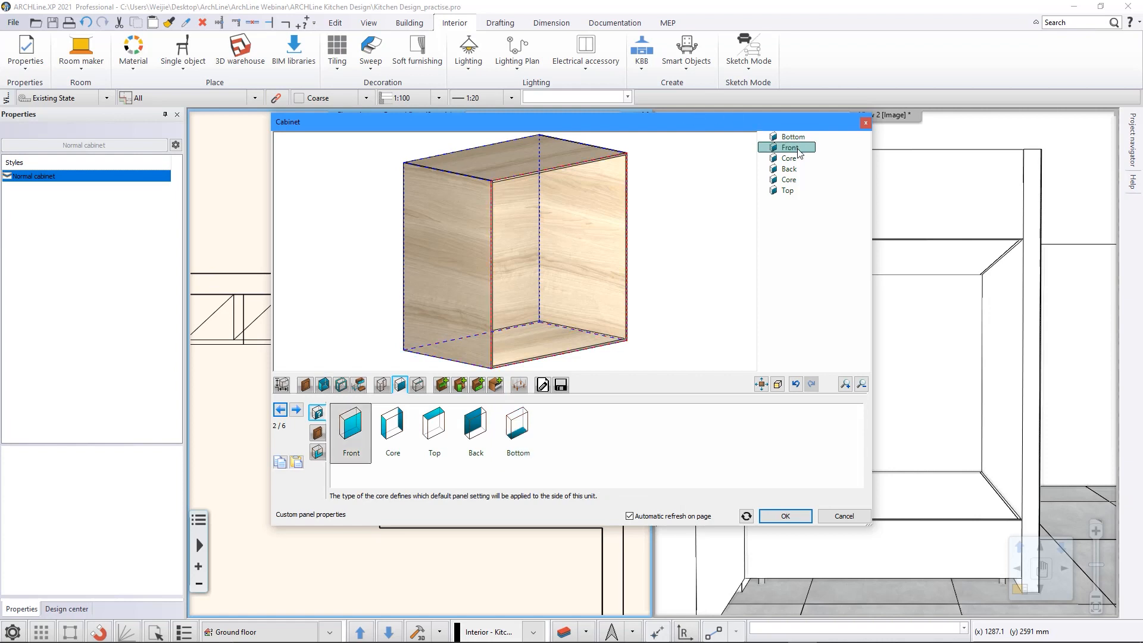
click(796, 158)
click(318, 433)
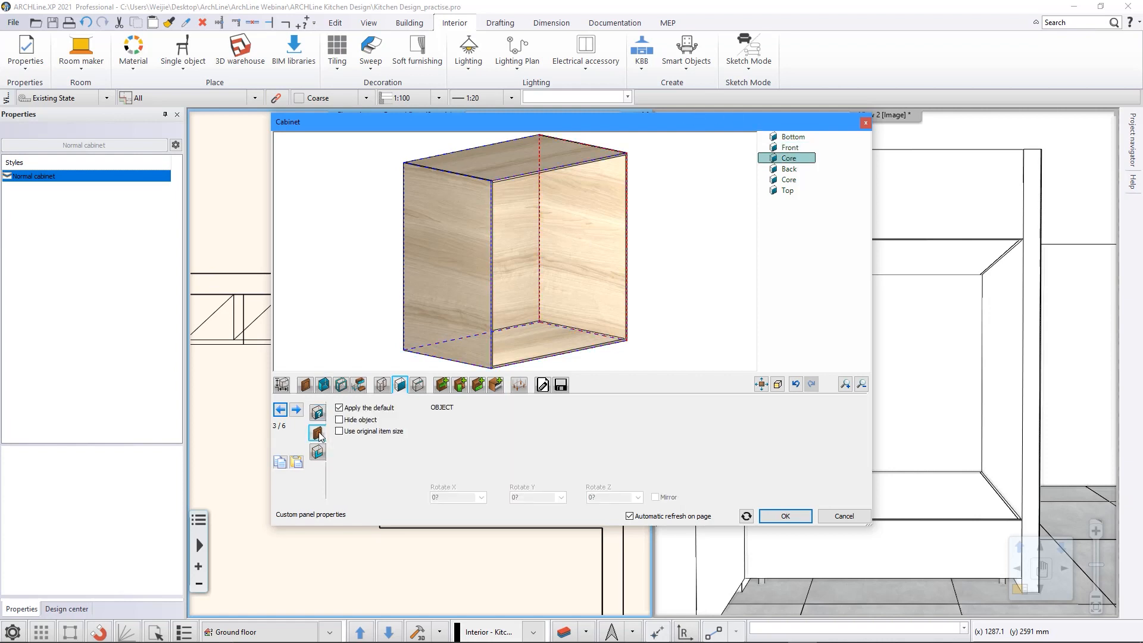
click(352, 420)
click(793, 170)
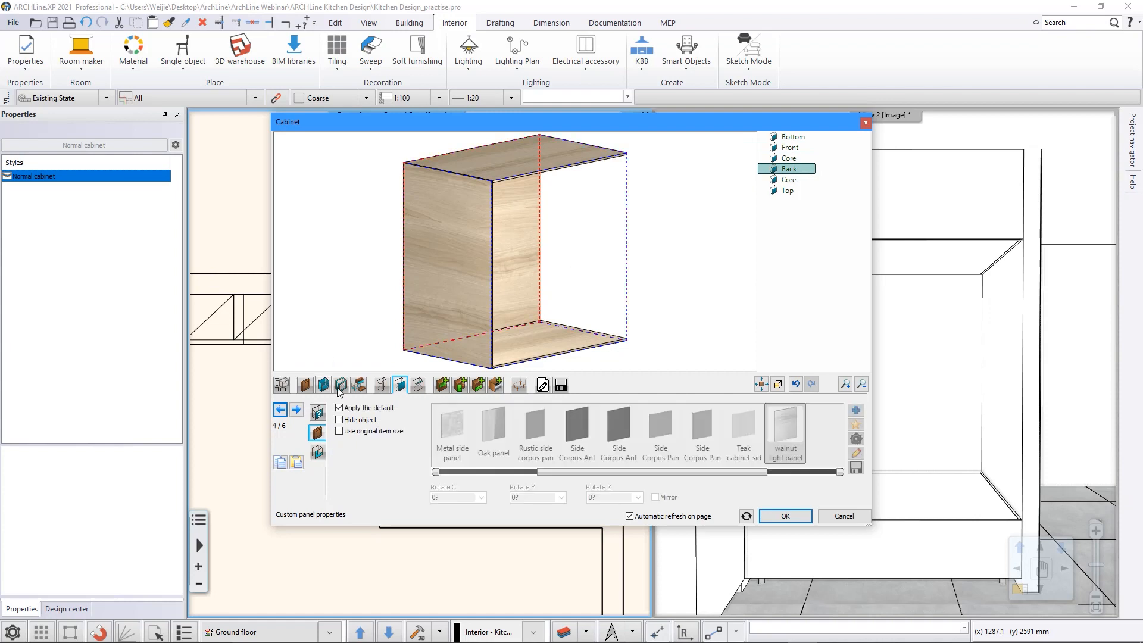
click(339, 420)
click(788, 179)
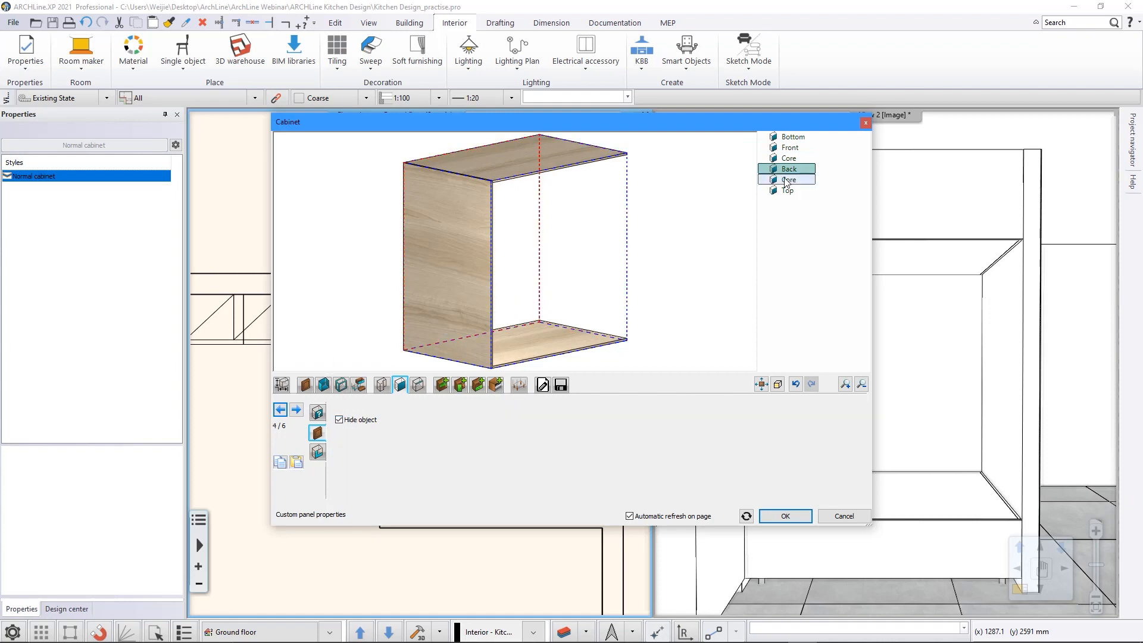
click(340, 420)
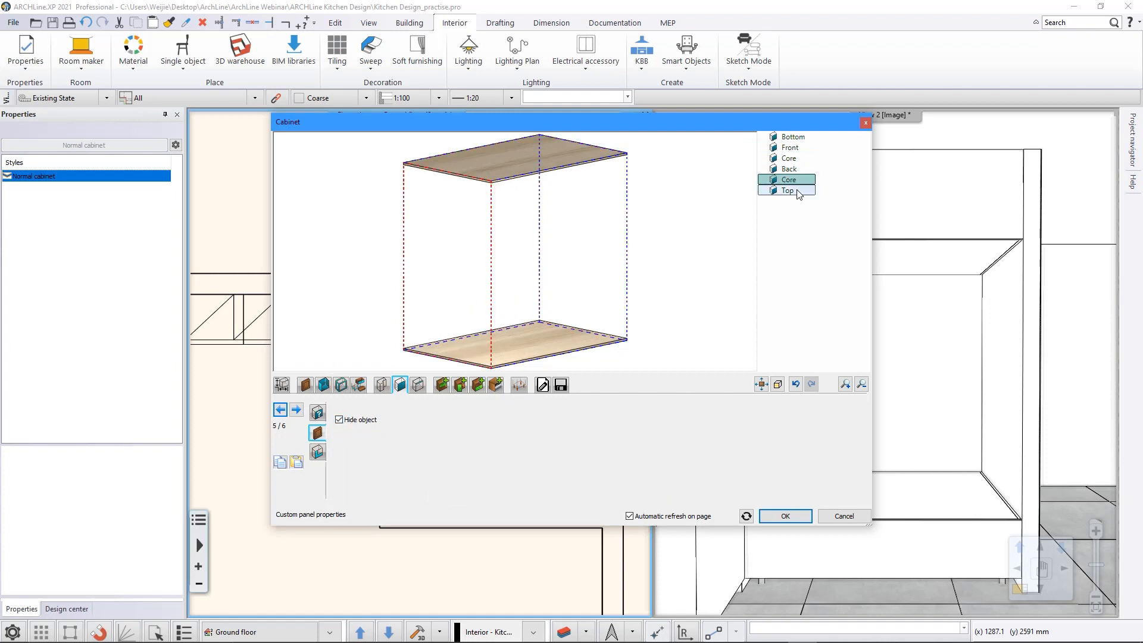
click(788, 189)
click(339, 420)
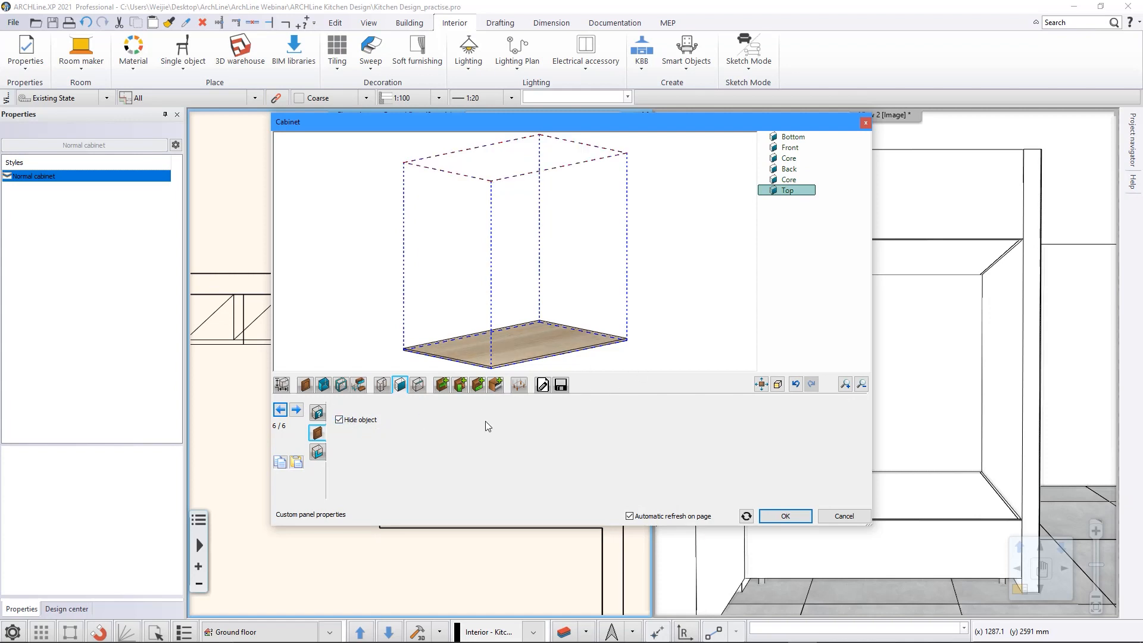
Step: Divide the walnut cabinet with a single vertical shelf at 50% and add three evenly spaced horizontal shelves in its right-hand compartment
click(442, 385)
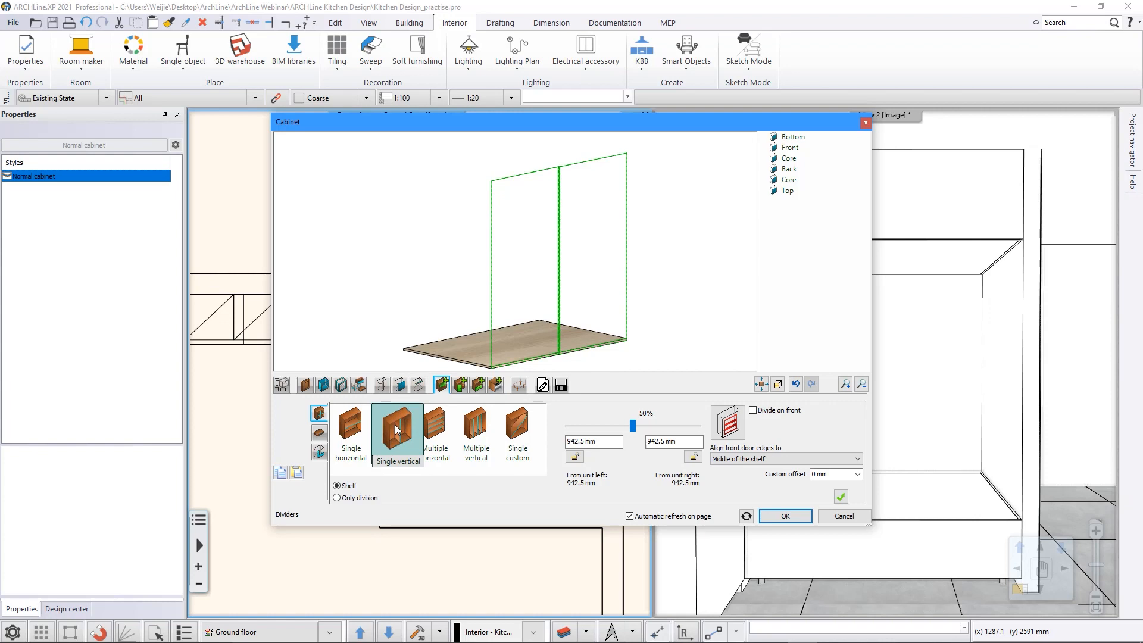
click(841, 497)
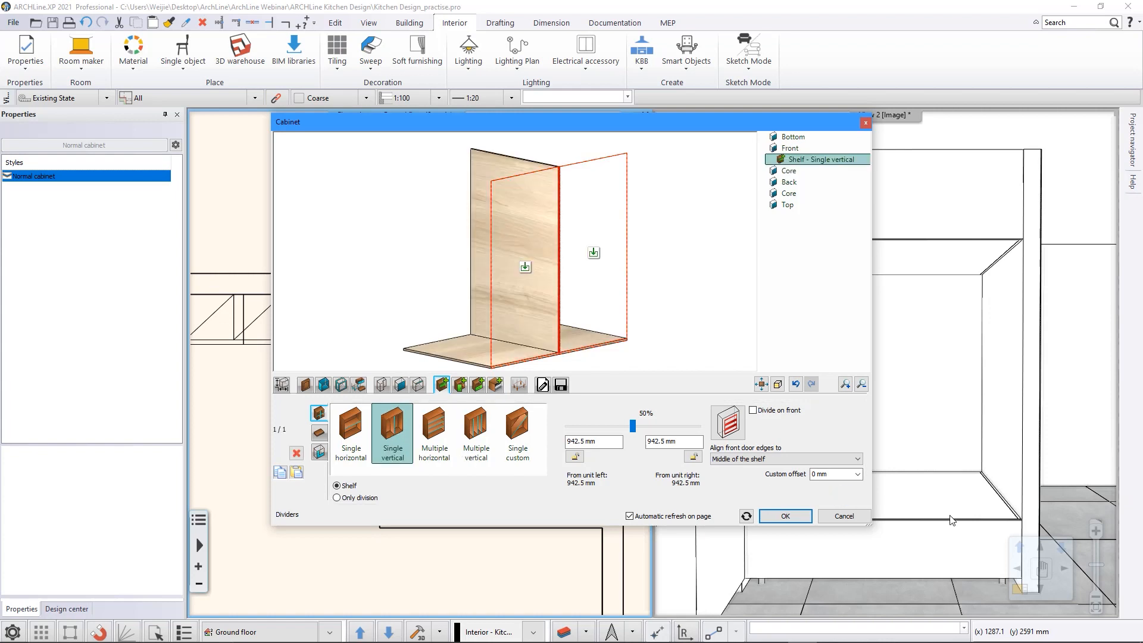
click(593, 256)
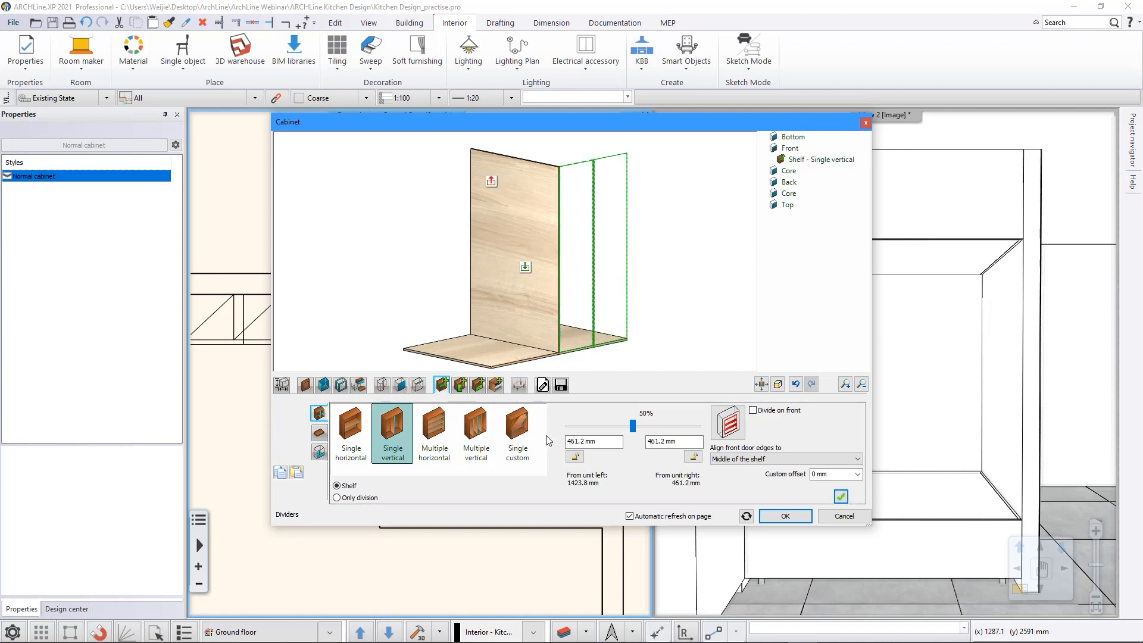
click(443, 437)
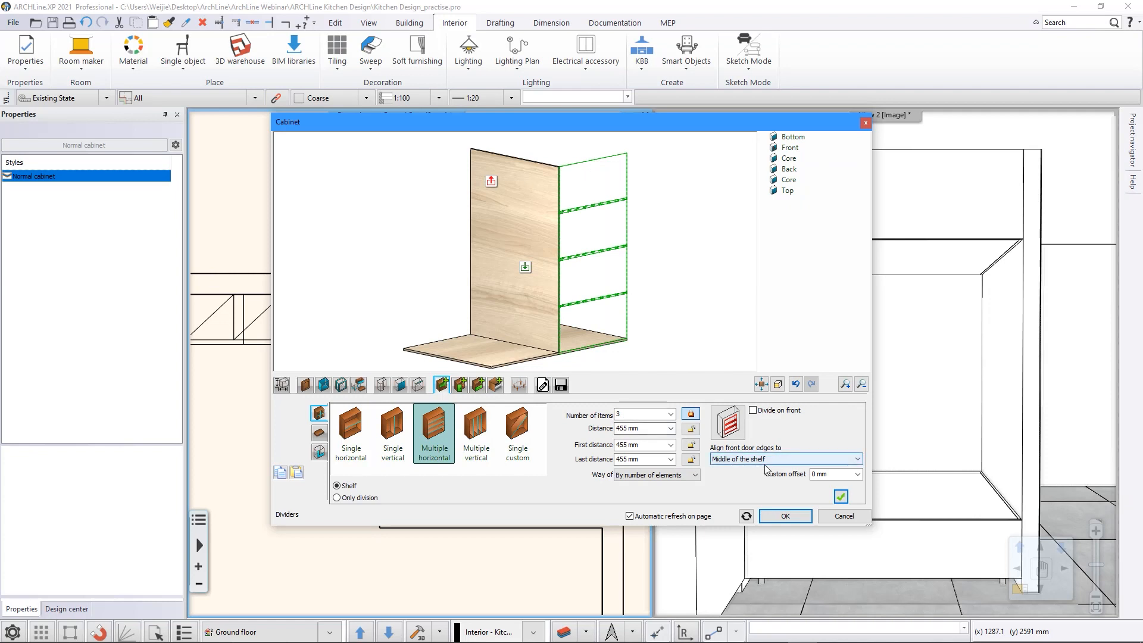
click(841, 497)
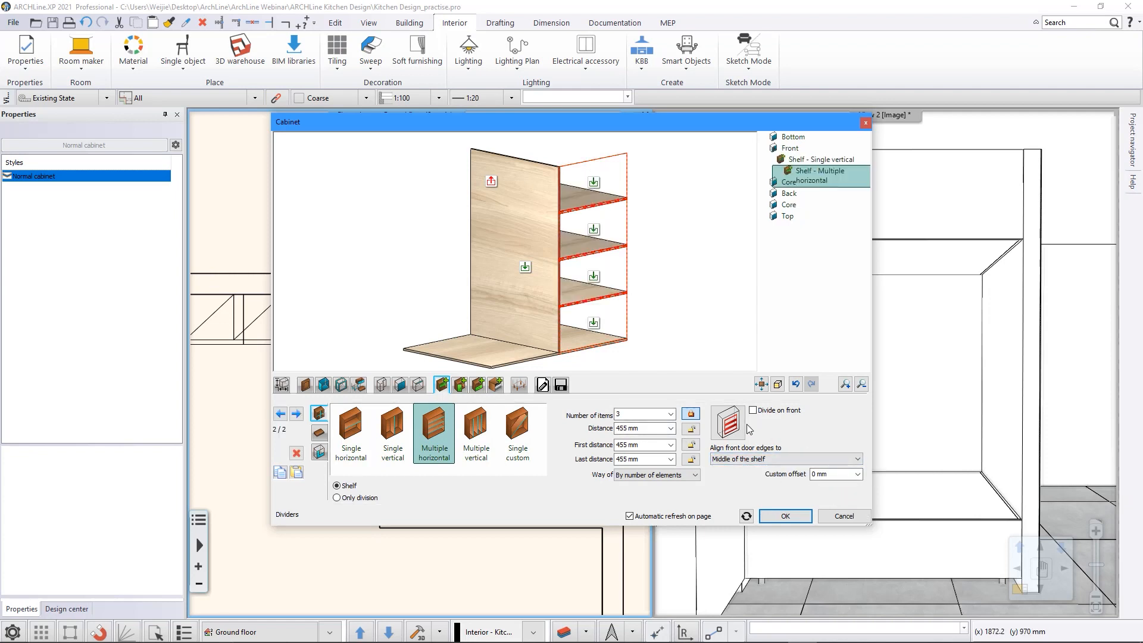
Step: Set the walnut cabinet's relative elevation to 500 mm and place it in the niche on the floor plan
click(542, 385)
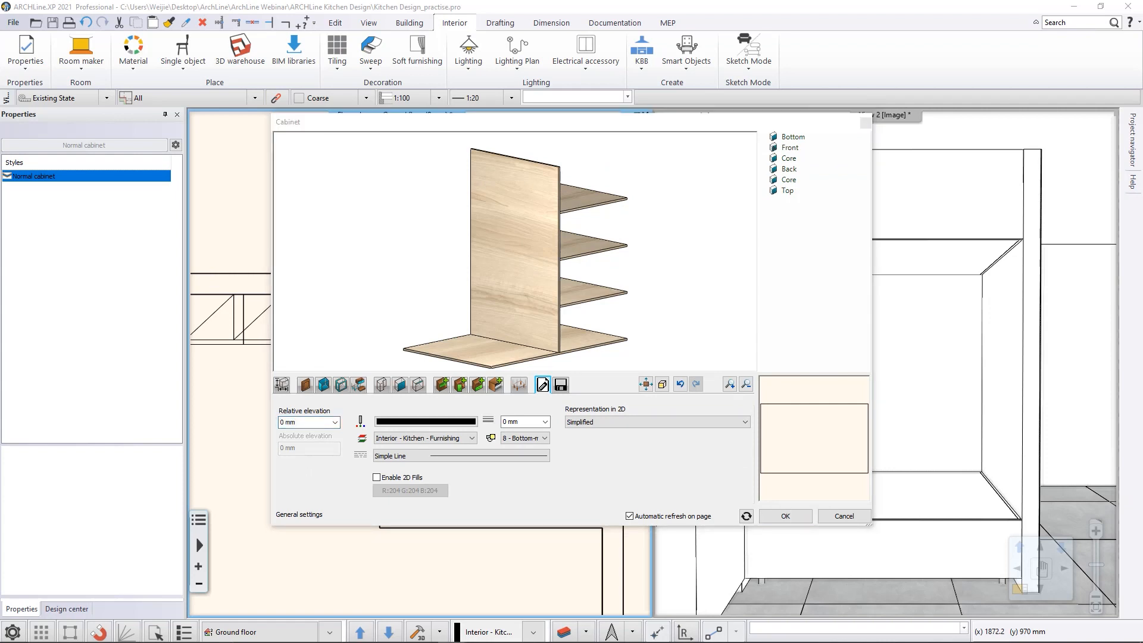
click(304, 422)
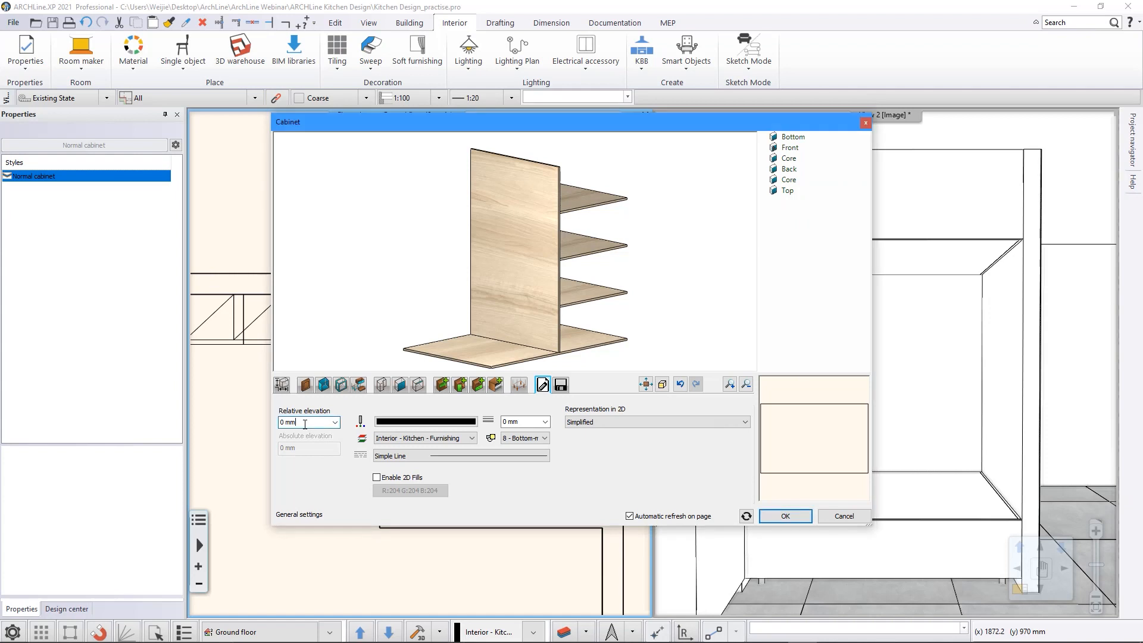
text(500)
click(785, 516)
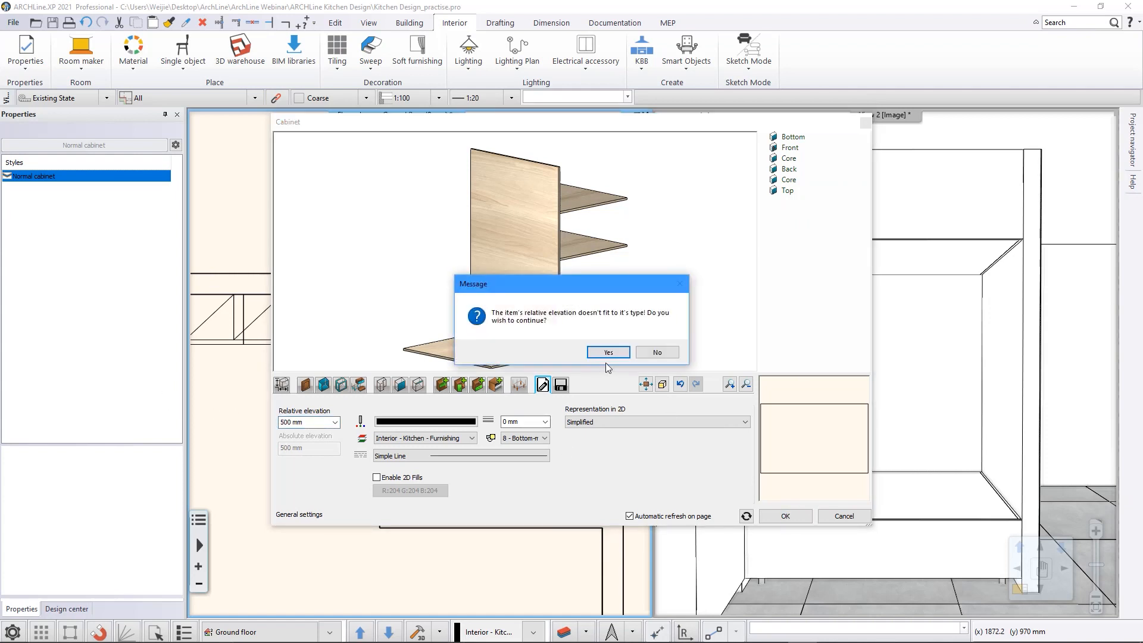
click(606, 353)
click(493, 345)
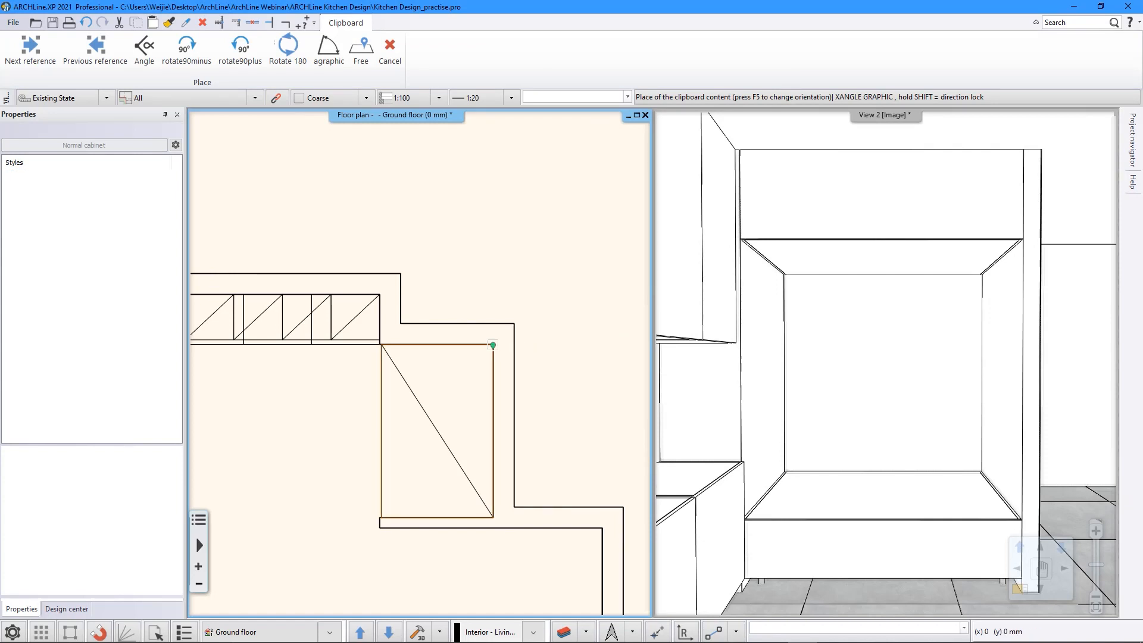
key(Escape)
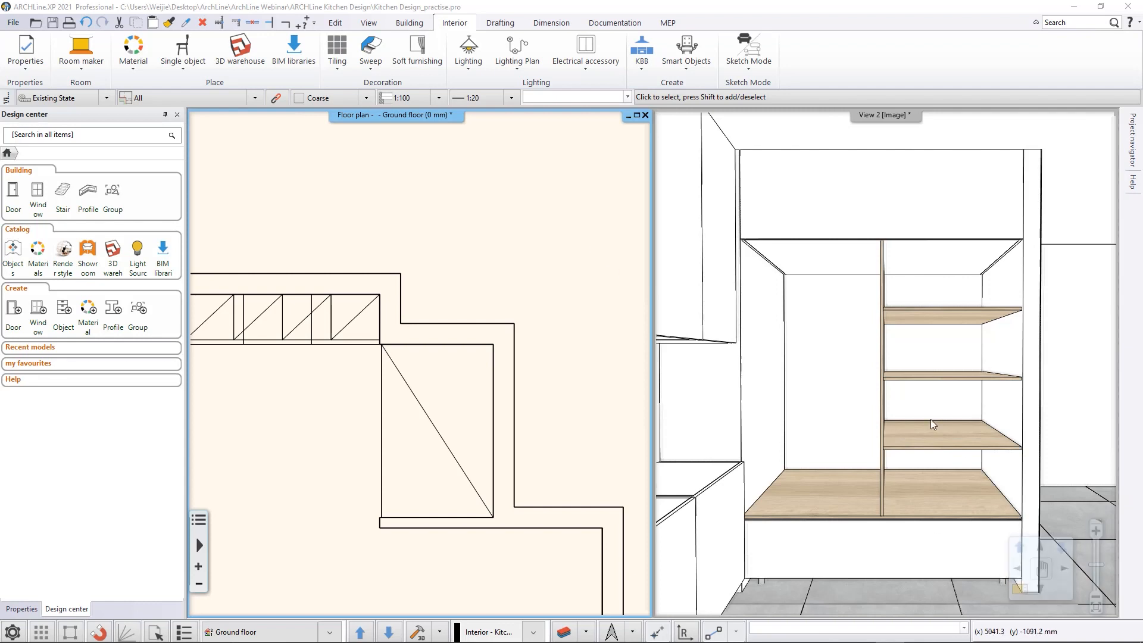
Step: Switch the 3D window to the saved perspective View_01
click(809, 379)
click(1062, 588)
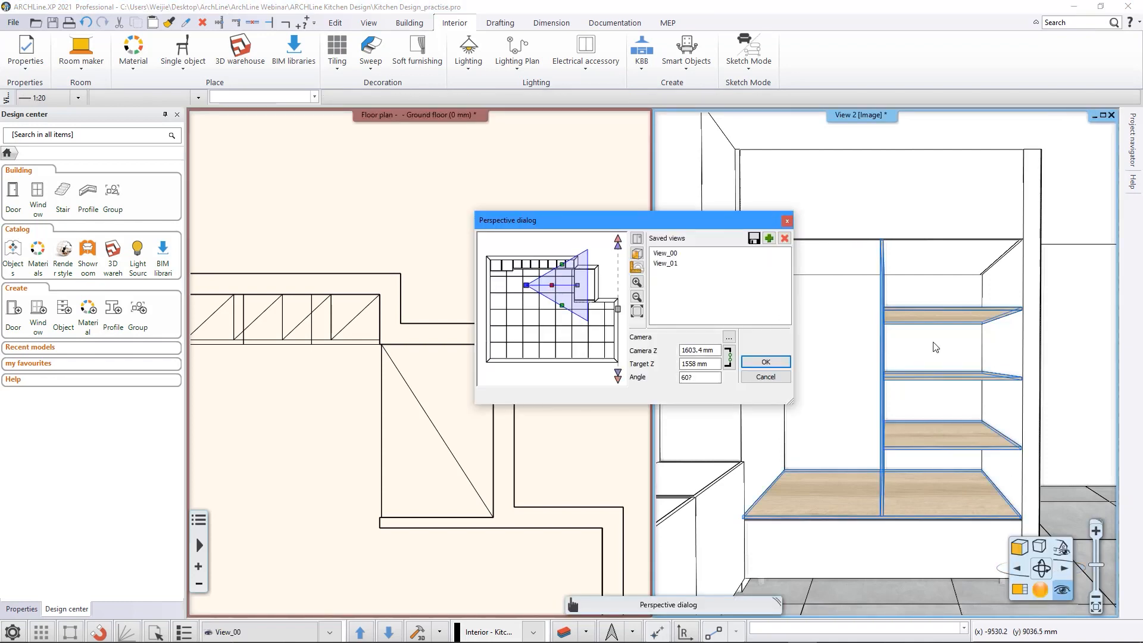
click(678, 263)
click(767, 363)
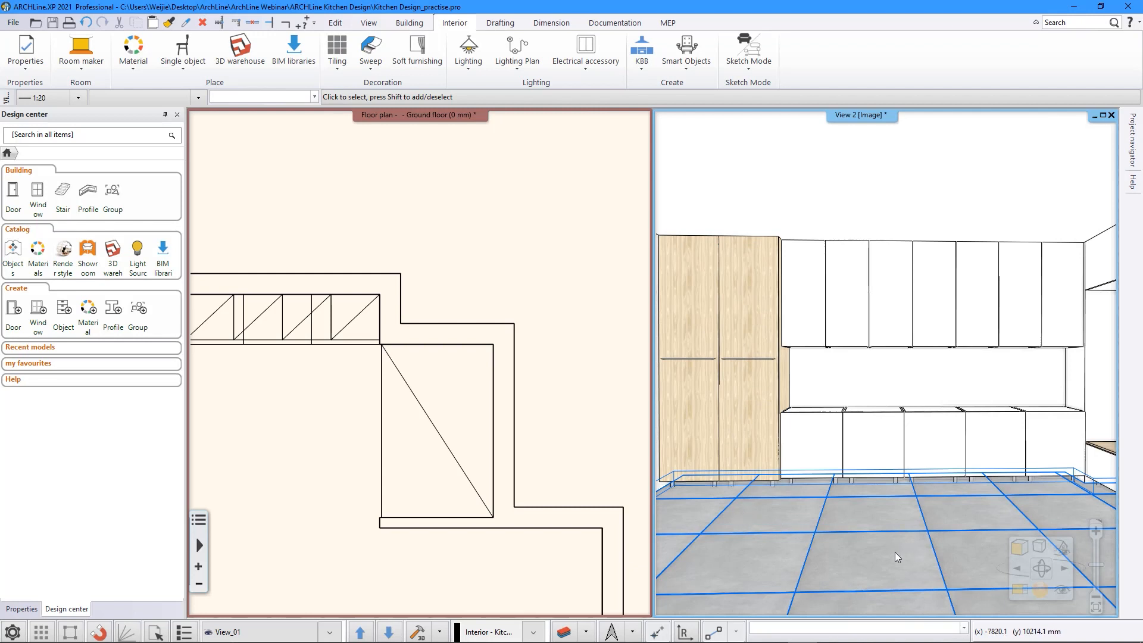
Step: Start a new base cabinet with width 2250 mm and space for legs 100 mm
click(642, 51)
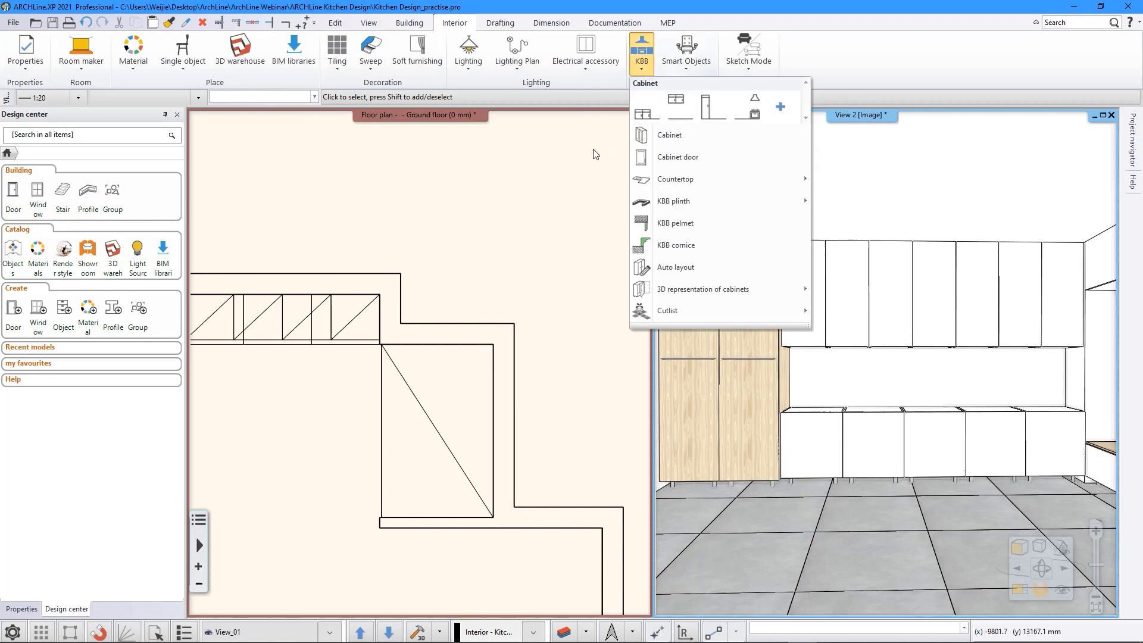
click(545, 193)
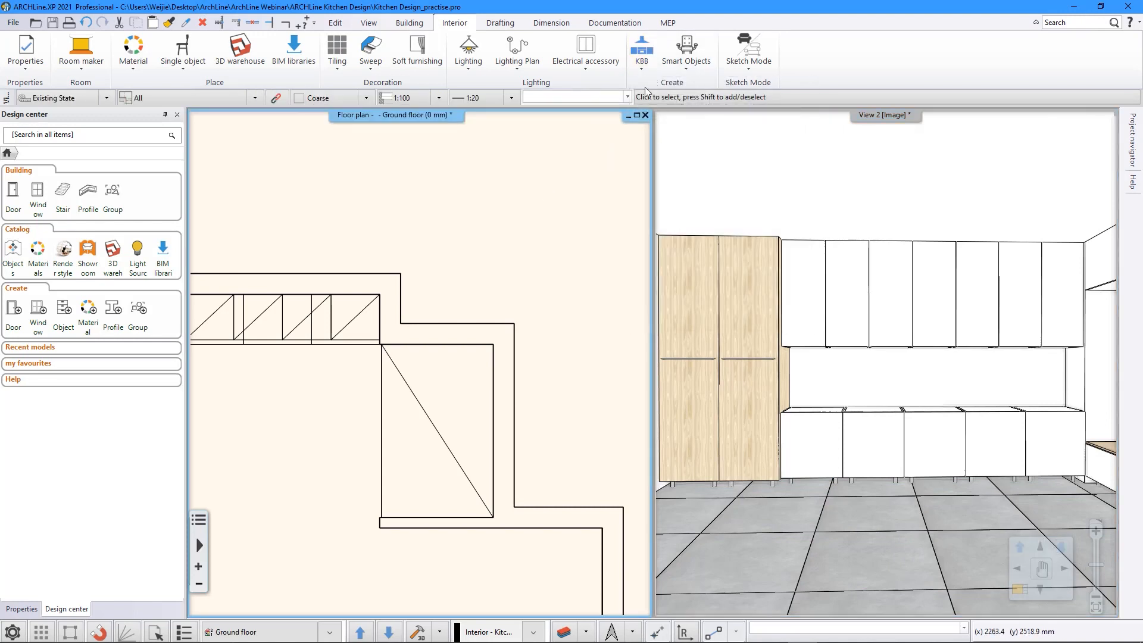
click(641, 50)
click(670, 136)
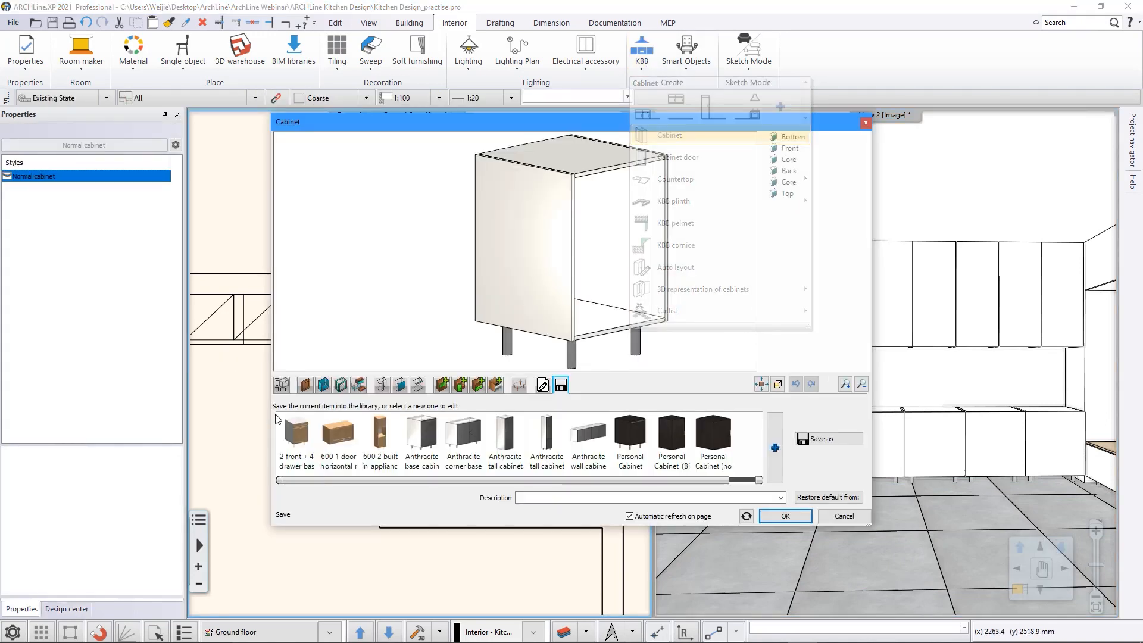
click(281, 385)
text(2250)
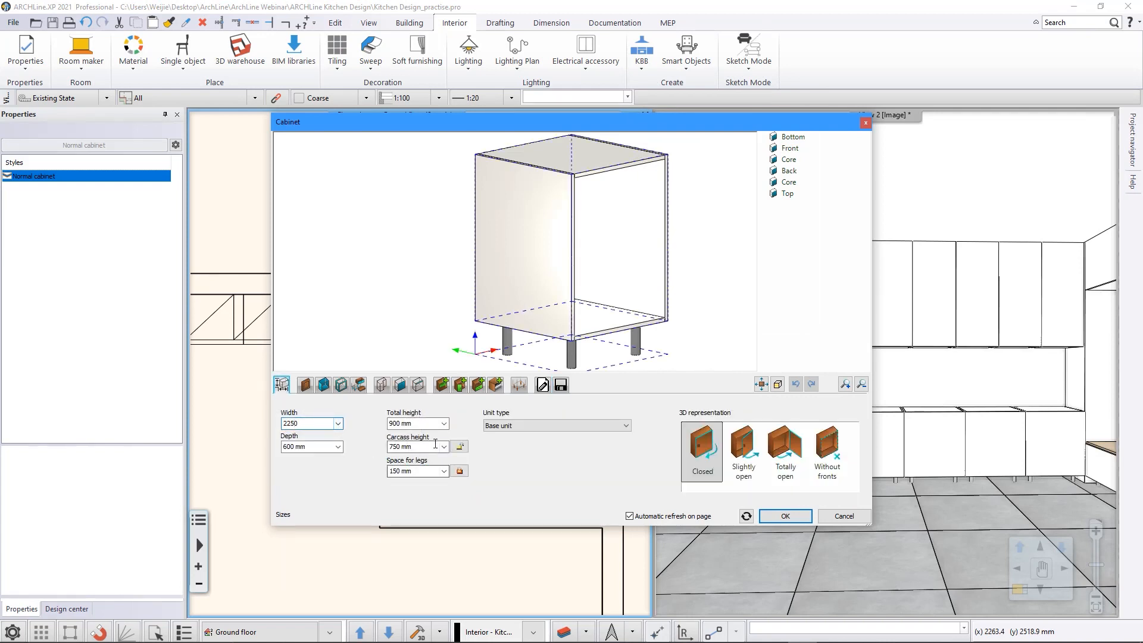
click(424, 471)
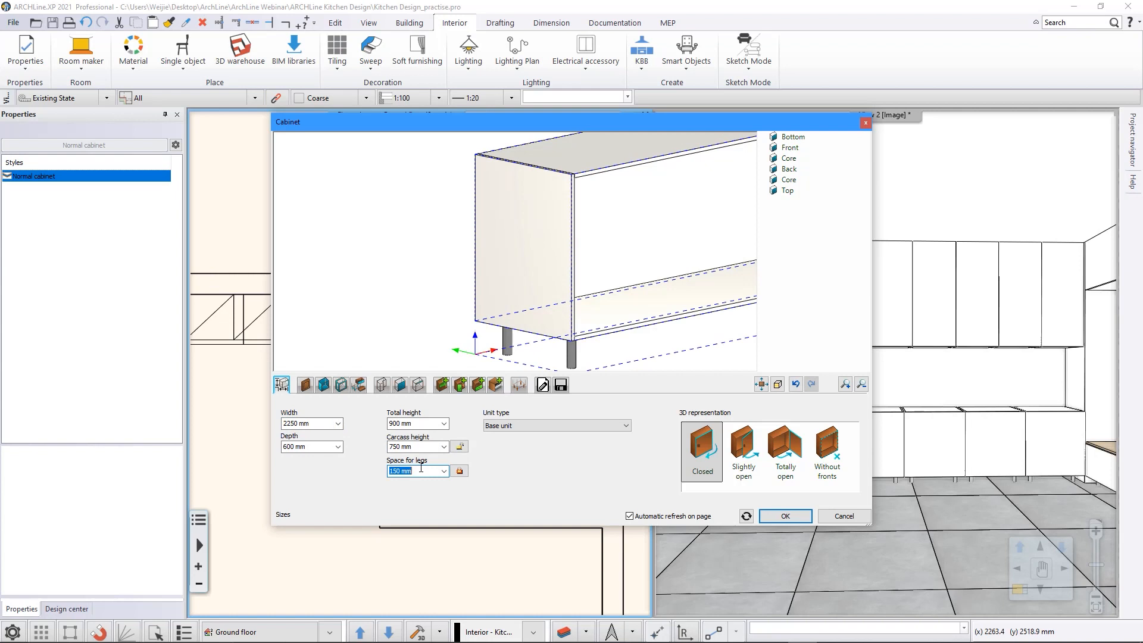
text(100)
key(Tab)
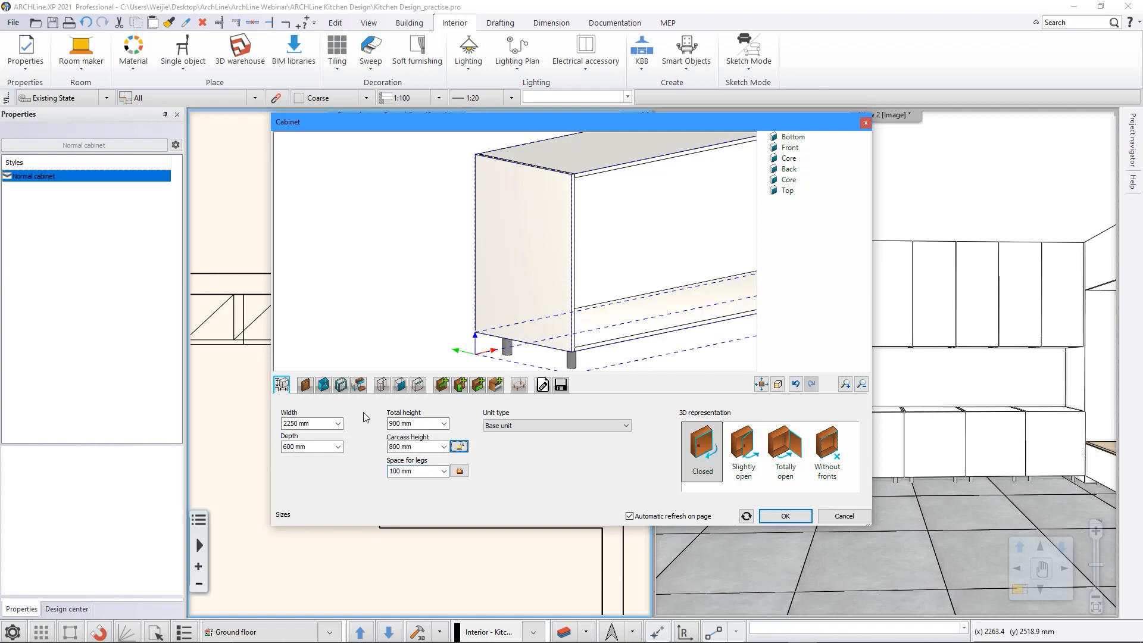
Step: Choose Wood panel_white as the default door front and the beech corpus panel as the default side panel
click(305, 385)
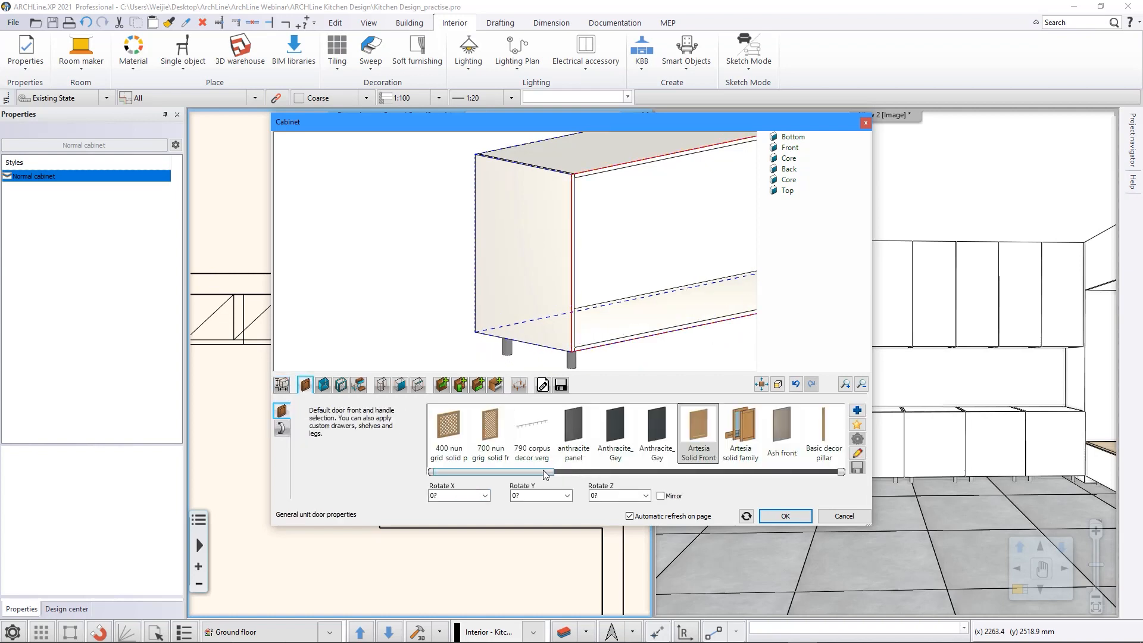
drag(612, 479, 795, 485)
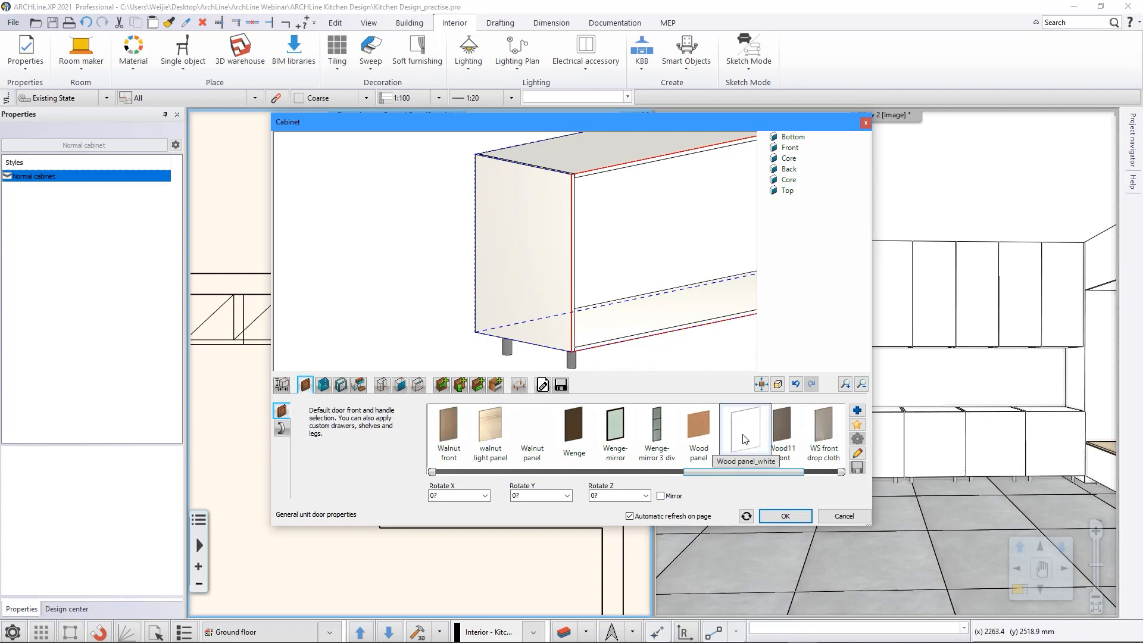
click(323, 386)
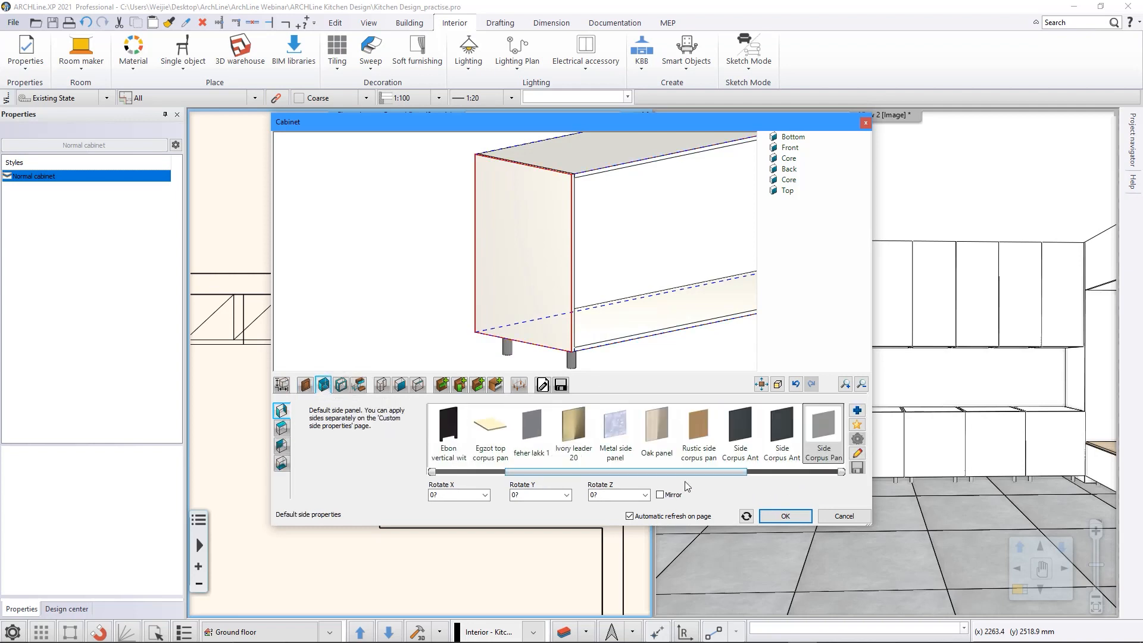
drag(701, 475, 603, 483)
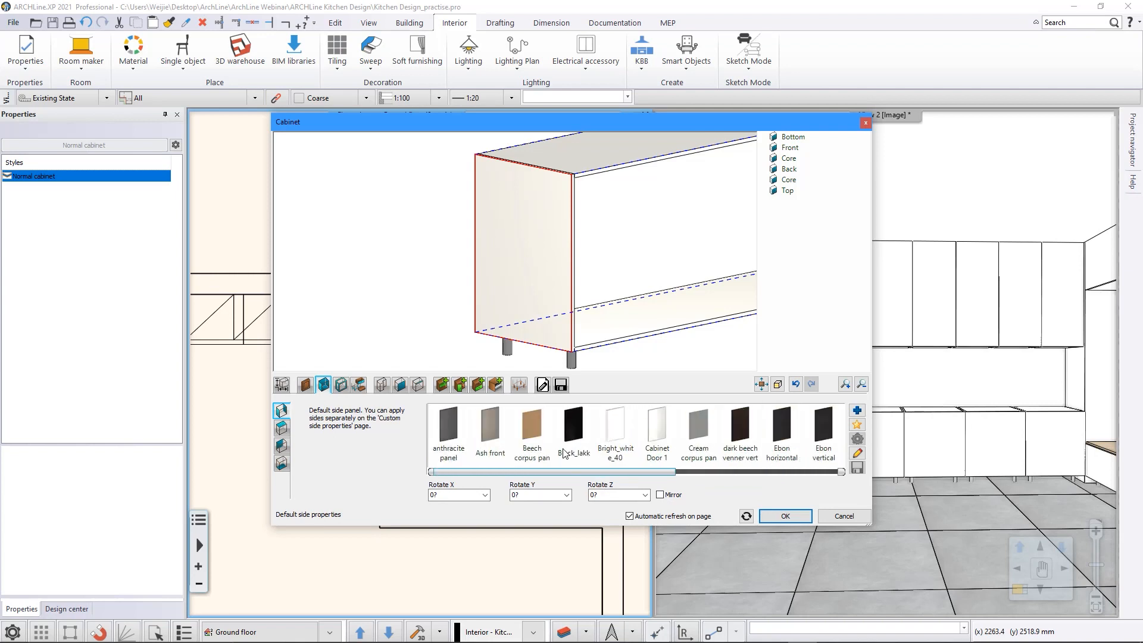
click(543, 438)
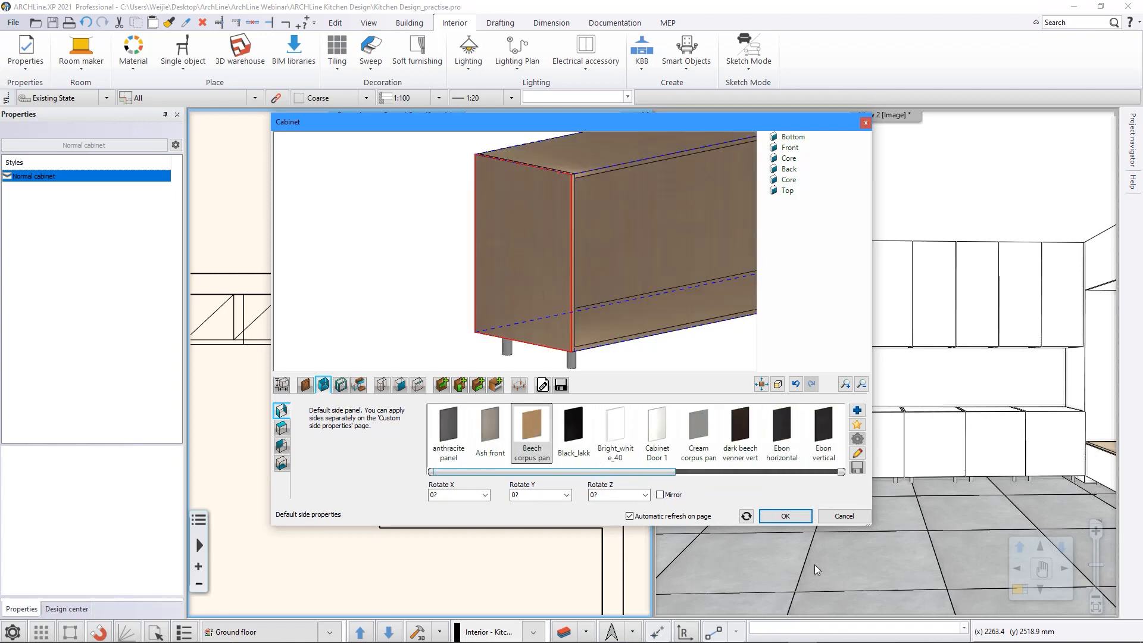
middle_click(625, 244)
middle_click(625, 244)
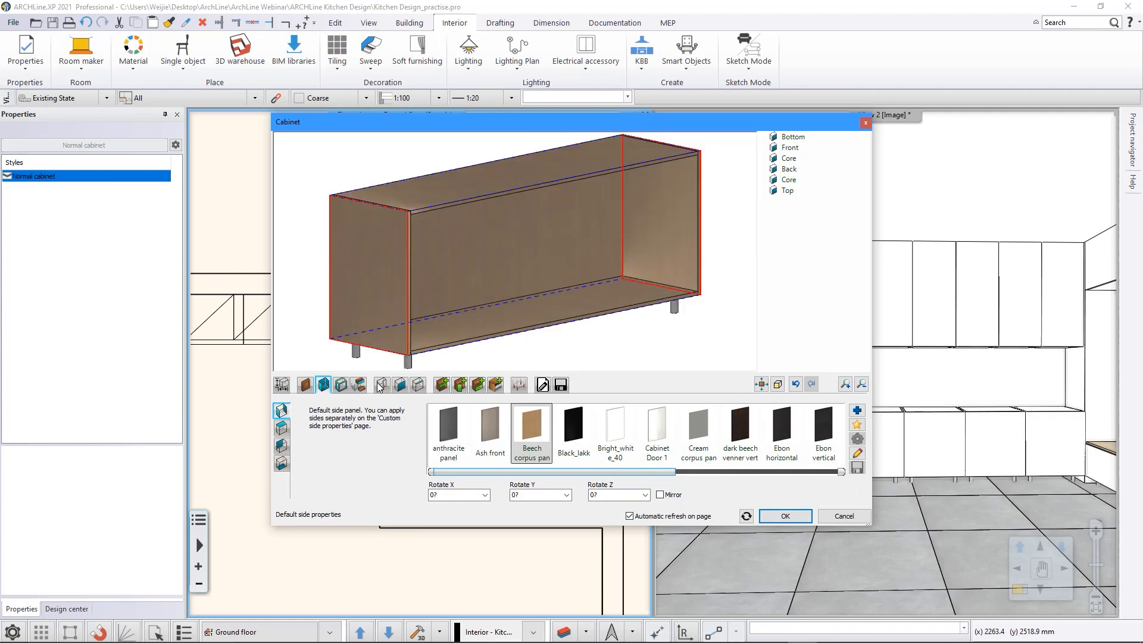
Step: Add a single horizontal shelf to the 2250 mm wide cabinet, leaving 200 mm of clear space above it
click(443, 385)
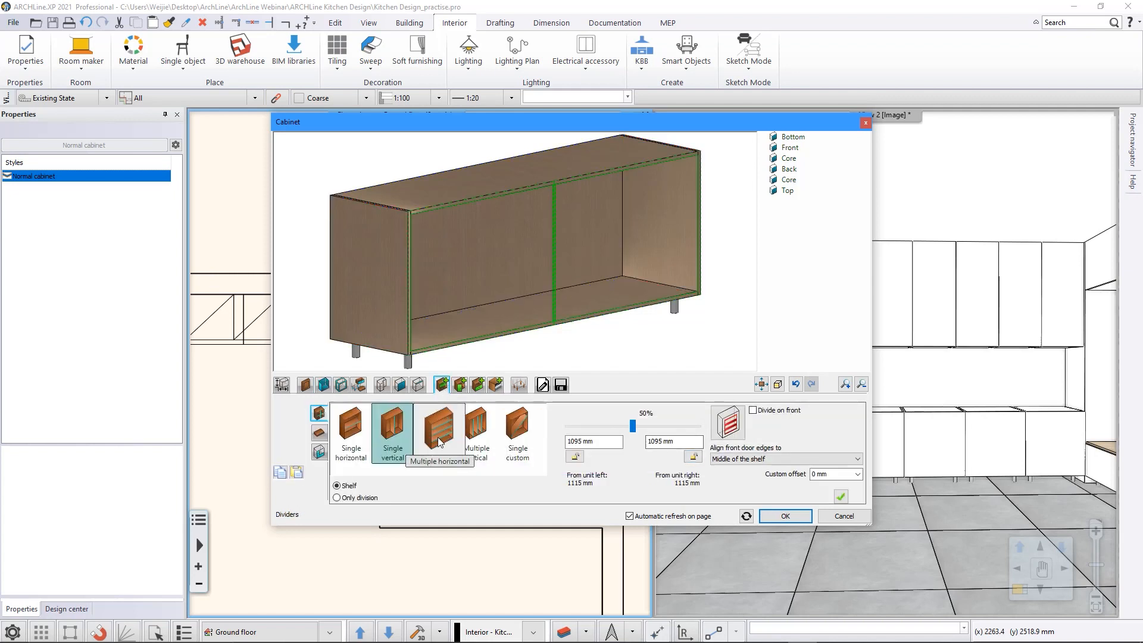
click(351, 430)
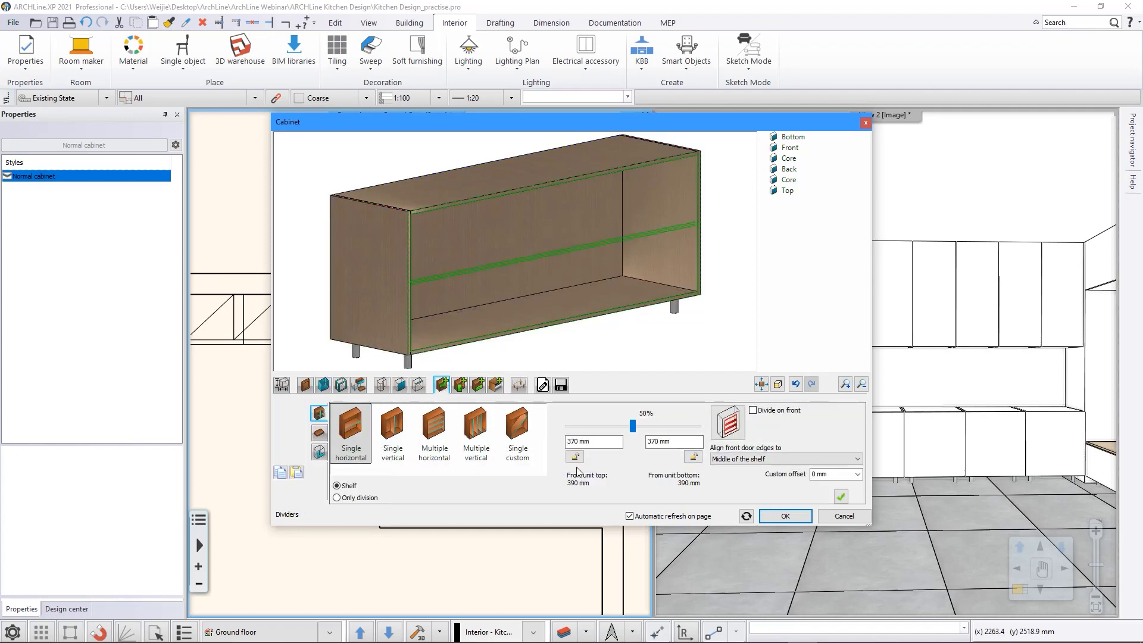
double_click(591, 439)
text(200)
key(Return)
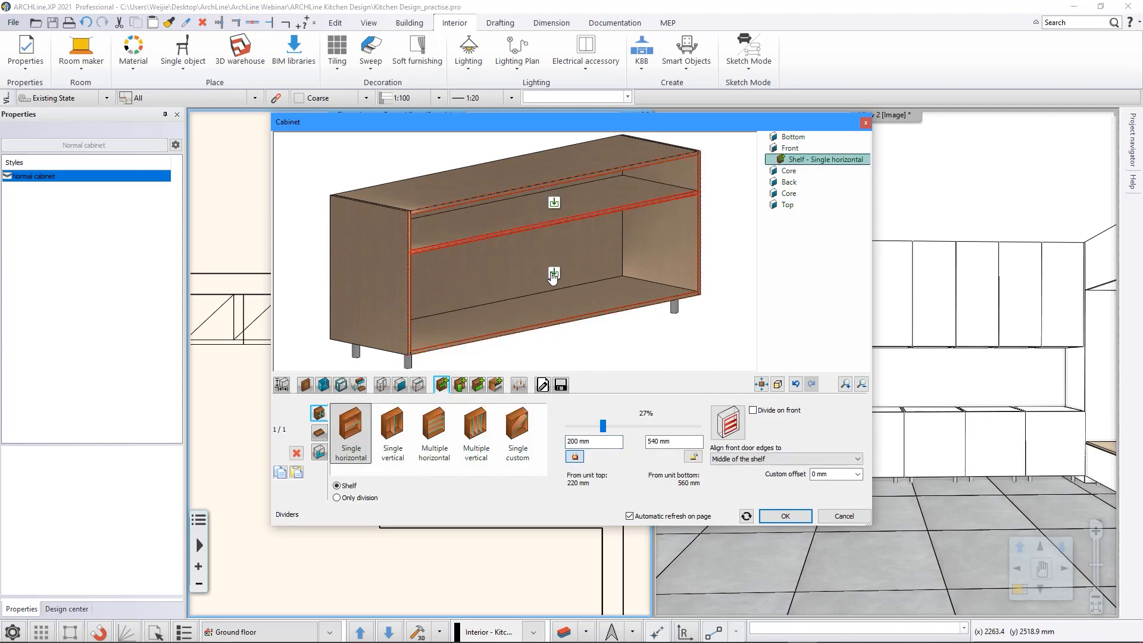
Step: Divide the compartment below the horizontal shelf with two evenly spaced vertical shelves
click(554, 274)
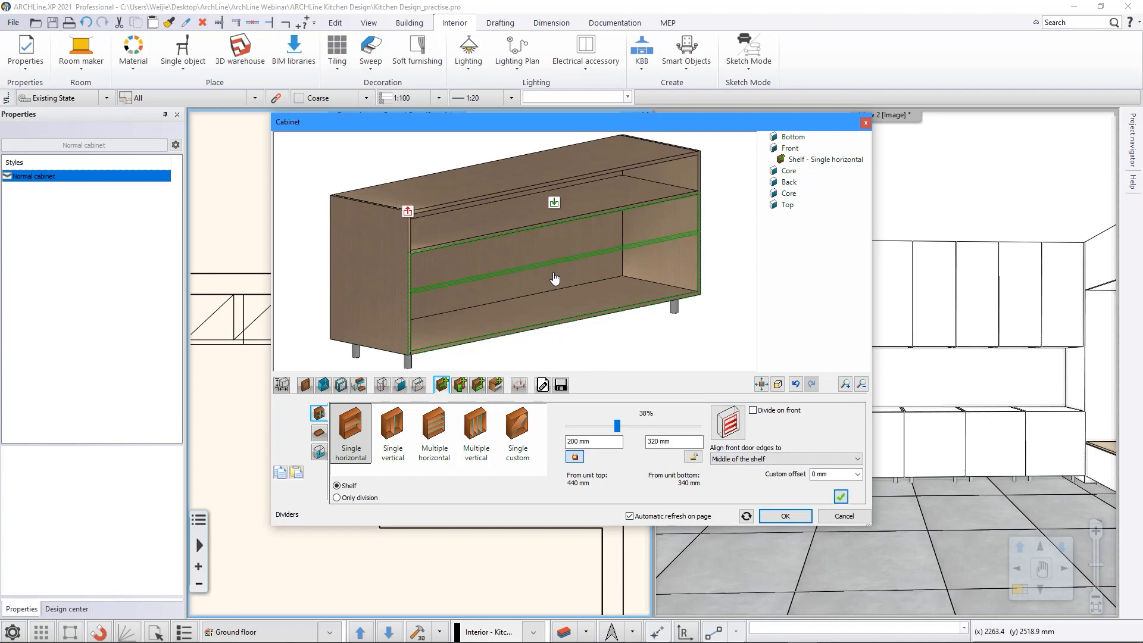
click(483, 426)
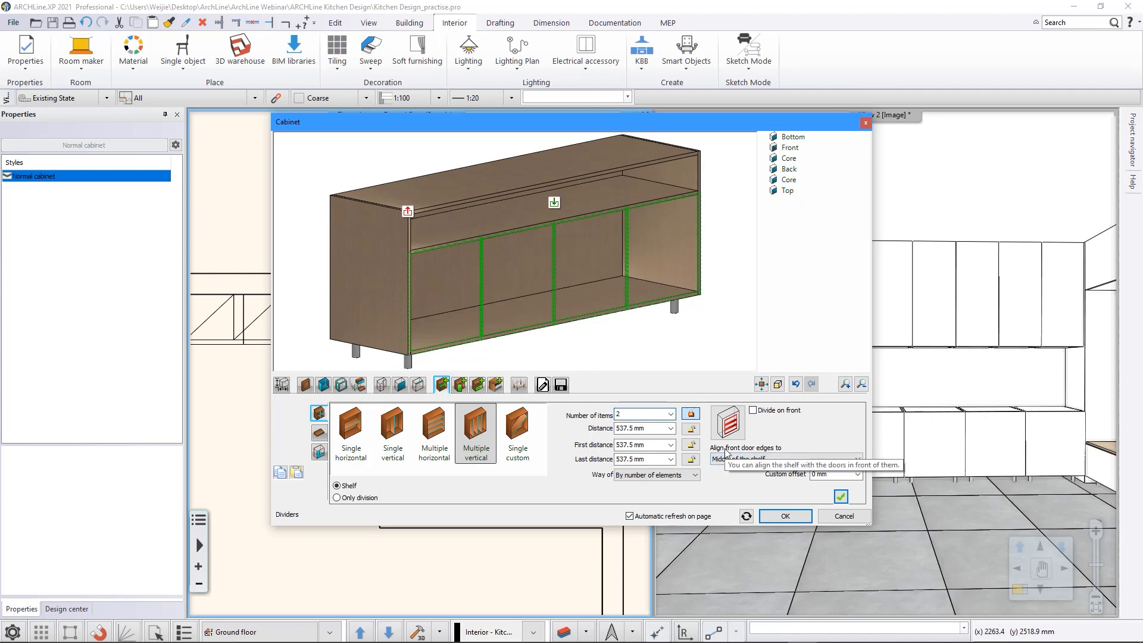
key(Tab)
click(841, 497)
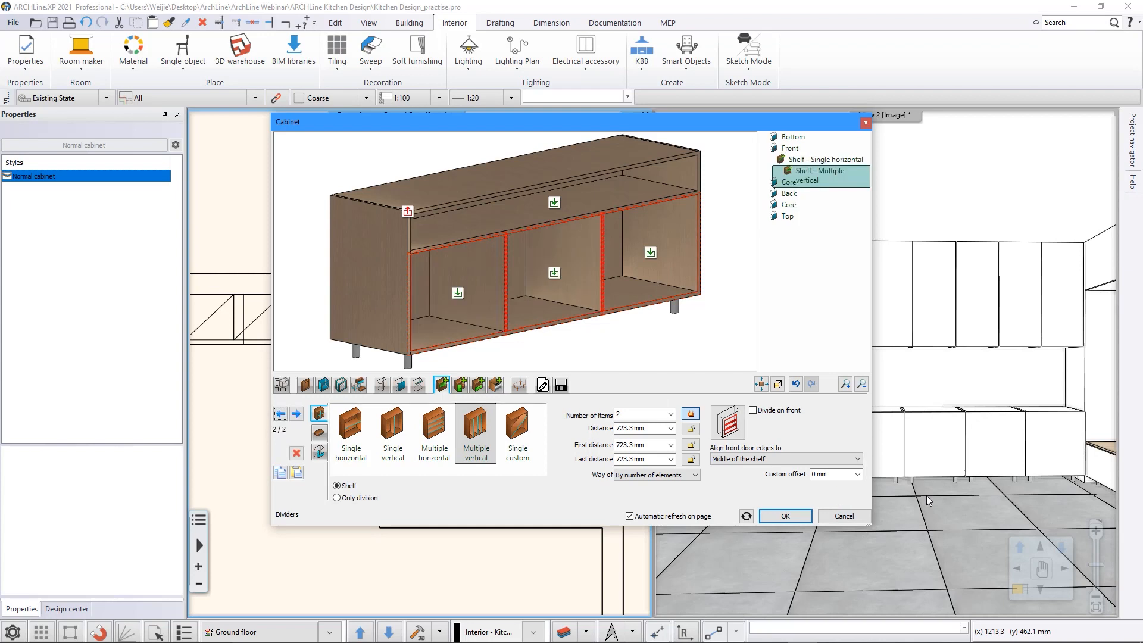
Step: Fit three full-overlay Multiple side doors to the lower compartments and hide their handles
click(460, 384)
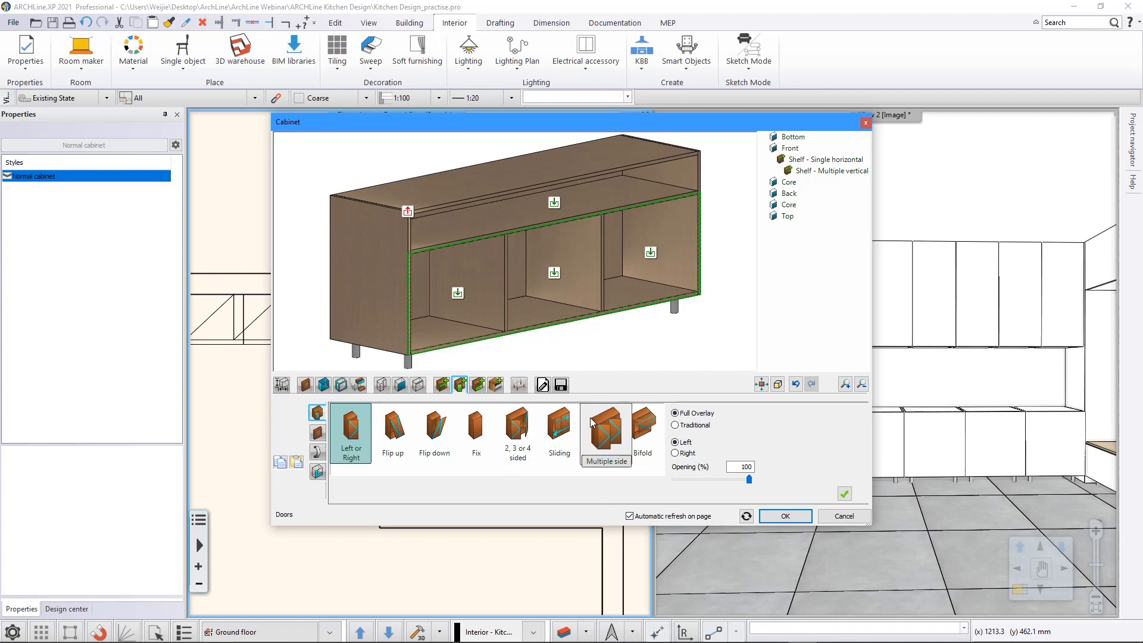
click(614, 435)
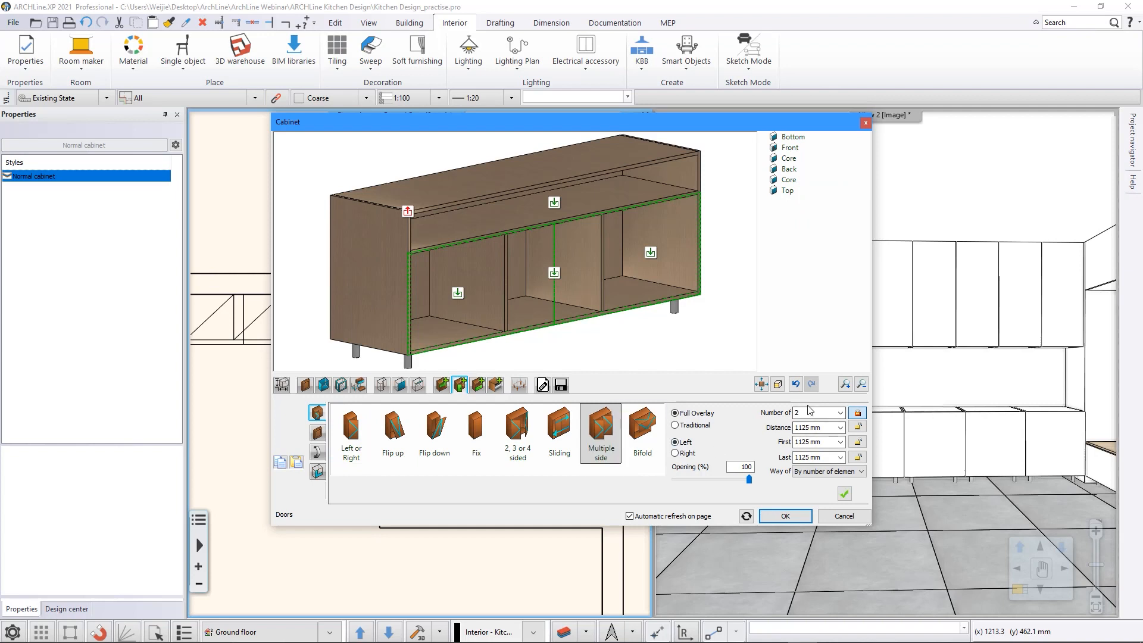
drag(809, 412, 704, 399)
text(3)
click(845, 494)
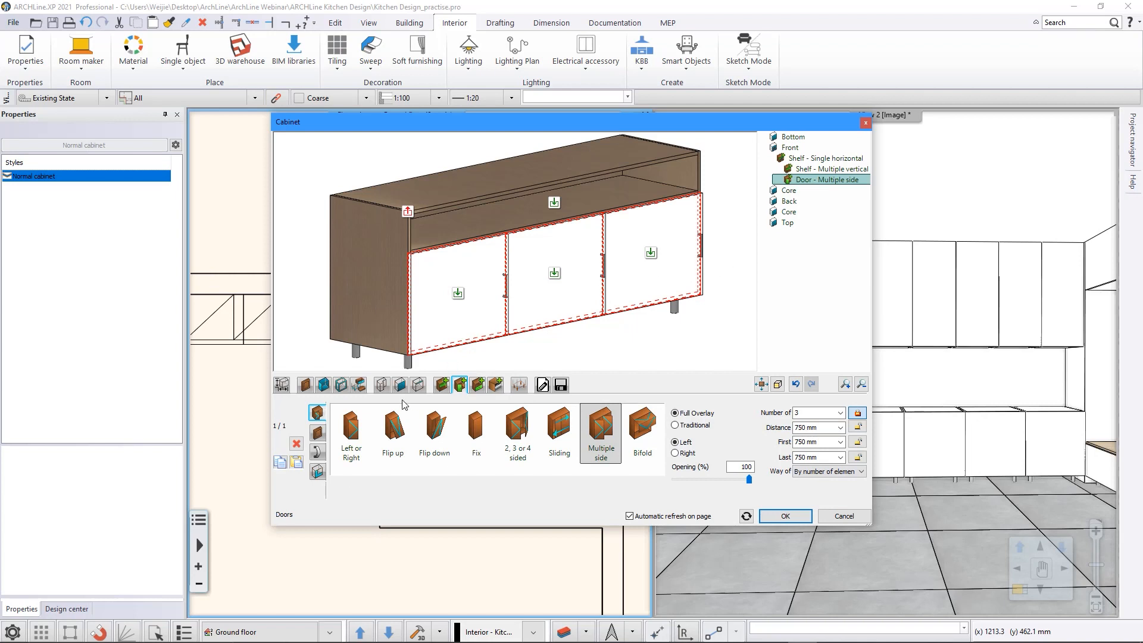
click(317, 452)
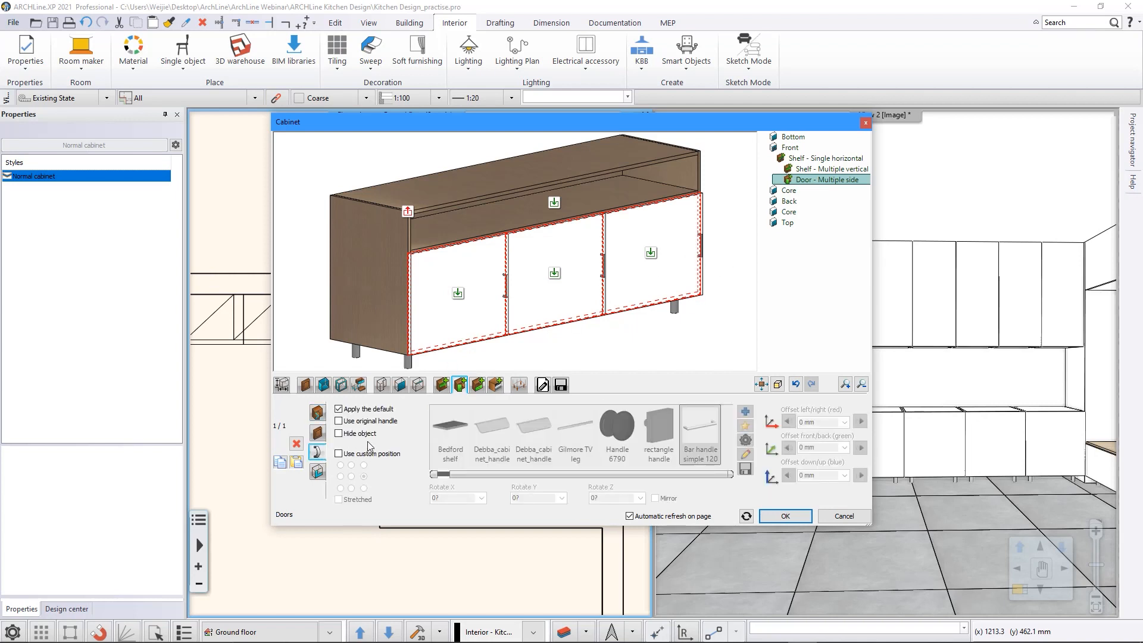
click(339, 434)
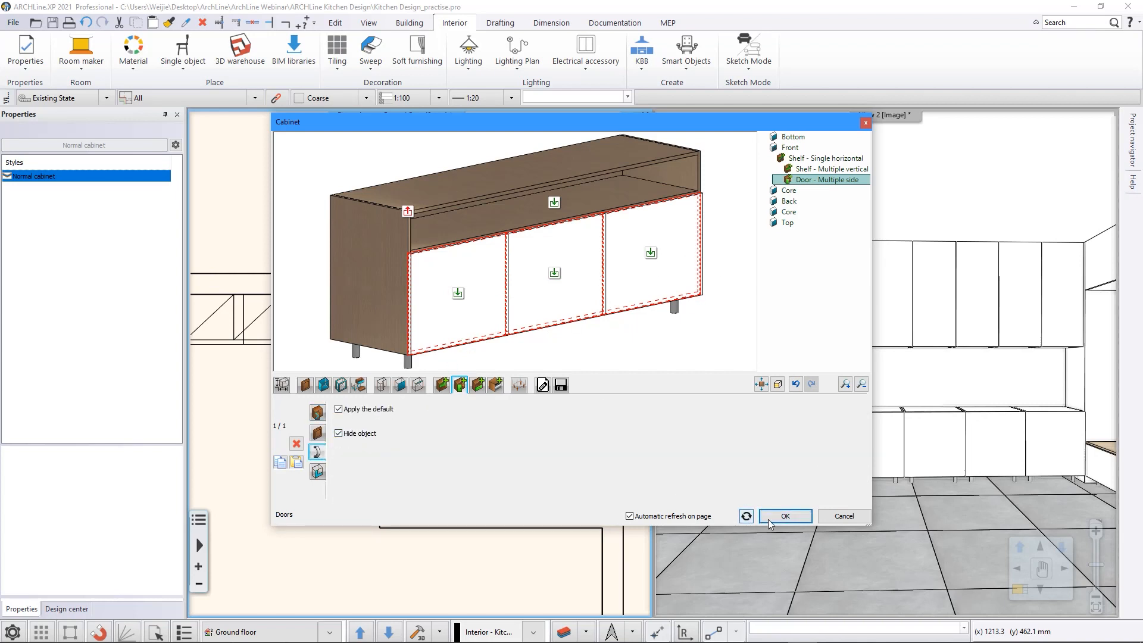
Step: Accept the 2250 mm wide cabinet design and place one instance as an island in the open floor area below the base row
click(786, 516)
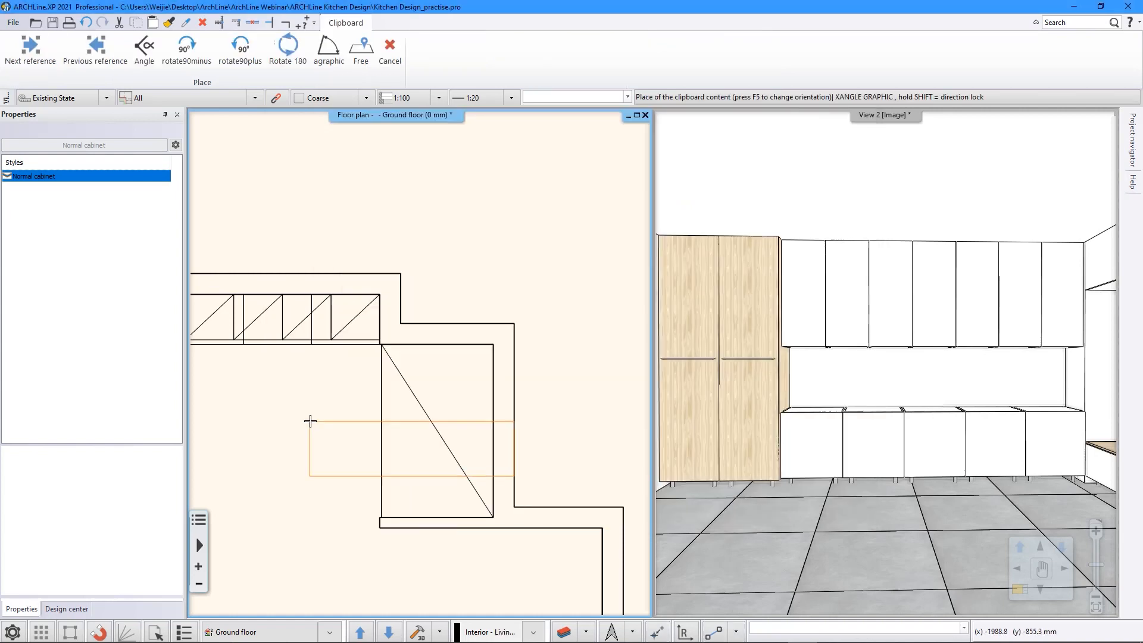
middle_drag(295, 356, 355, 351)
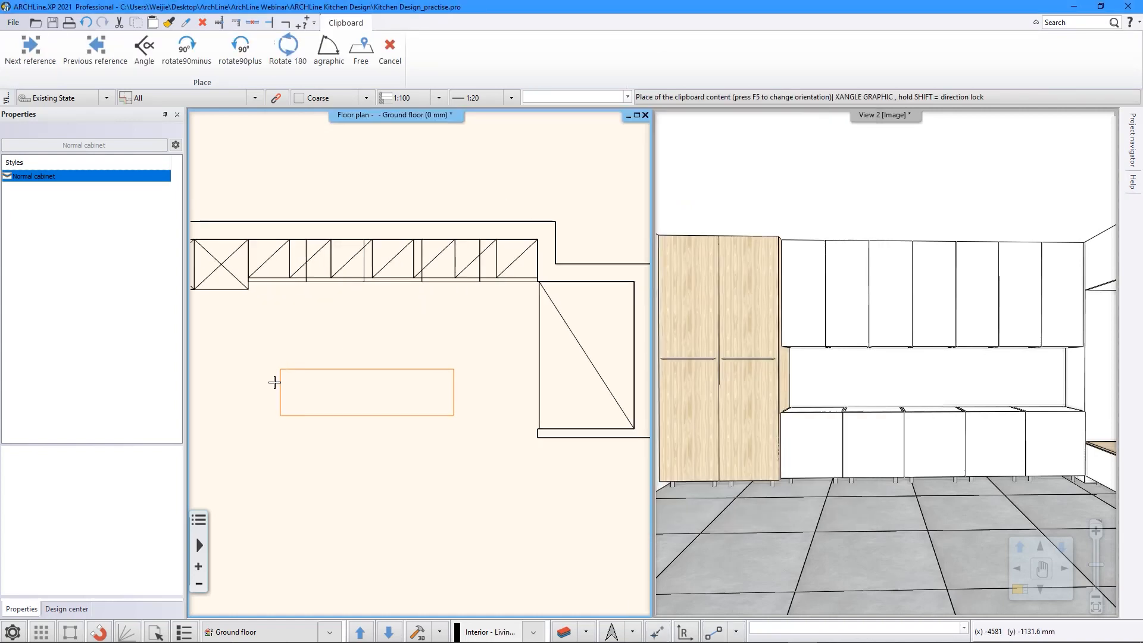
click(260, 411)
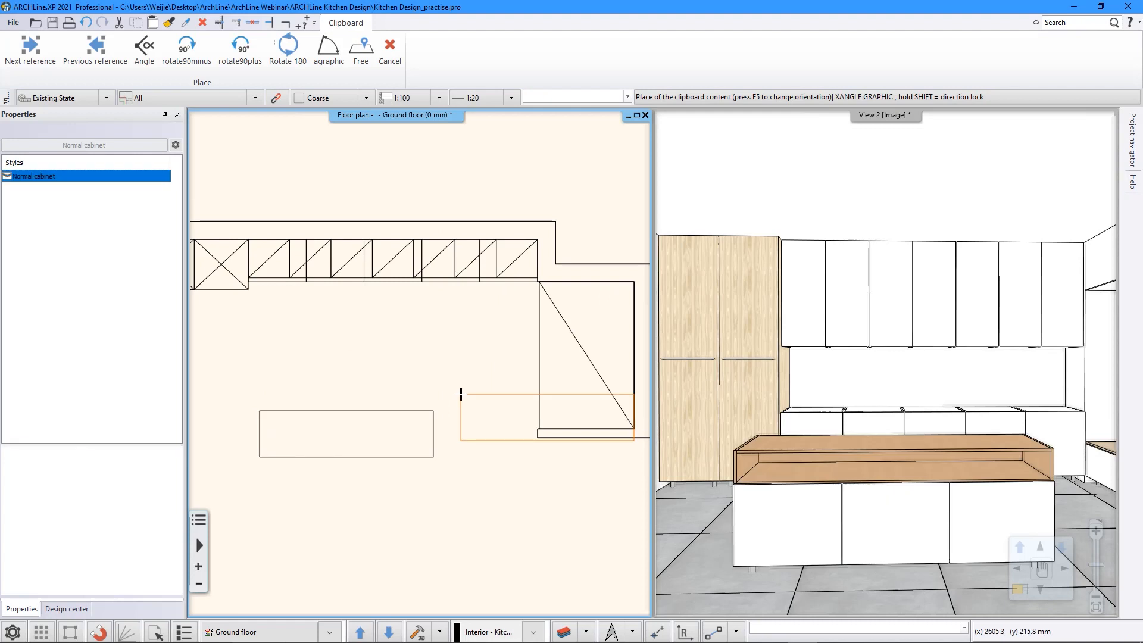
key(Escape)
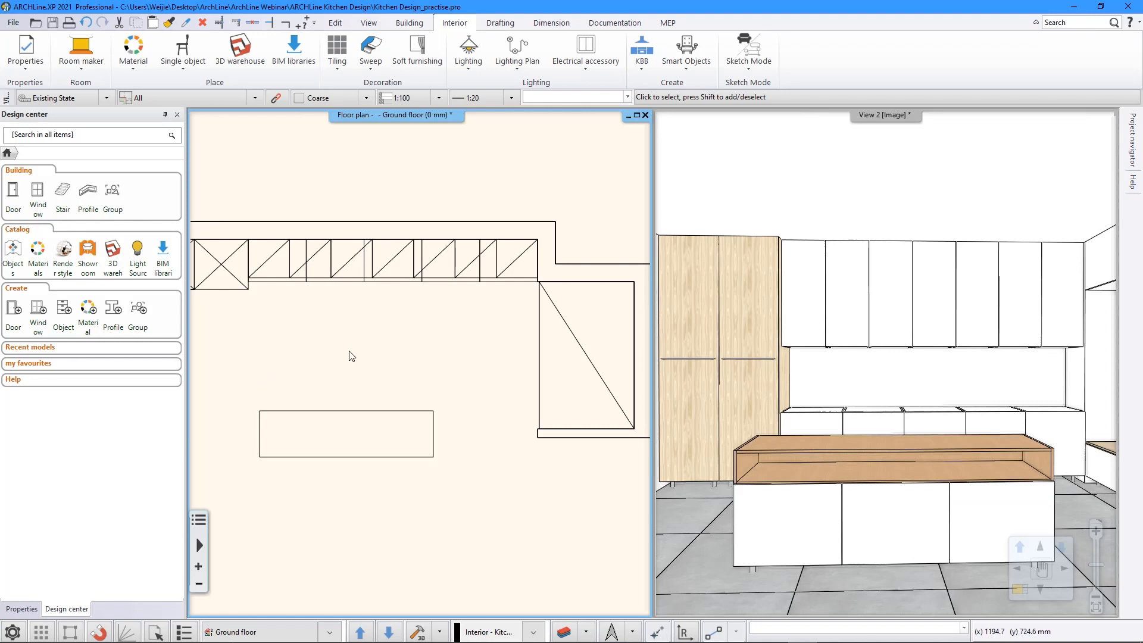
Step: Move the island cabinet by its lower-right corner to 2000 mm left of the wall stub's end corner, aligned with that corner
click(410, 419)
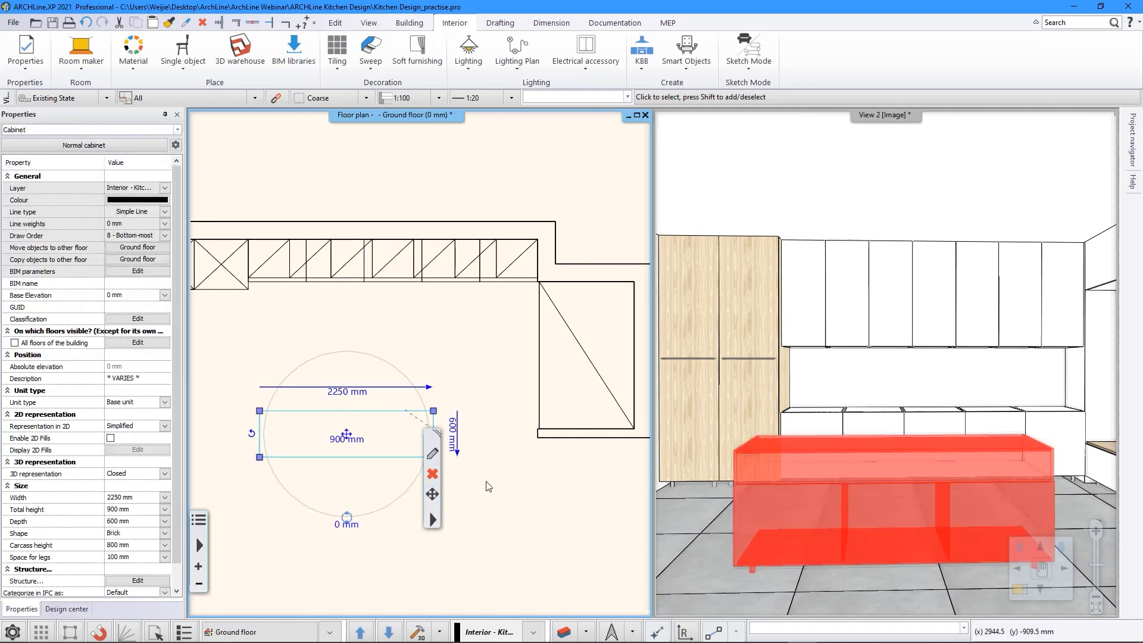
click(433, 494)
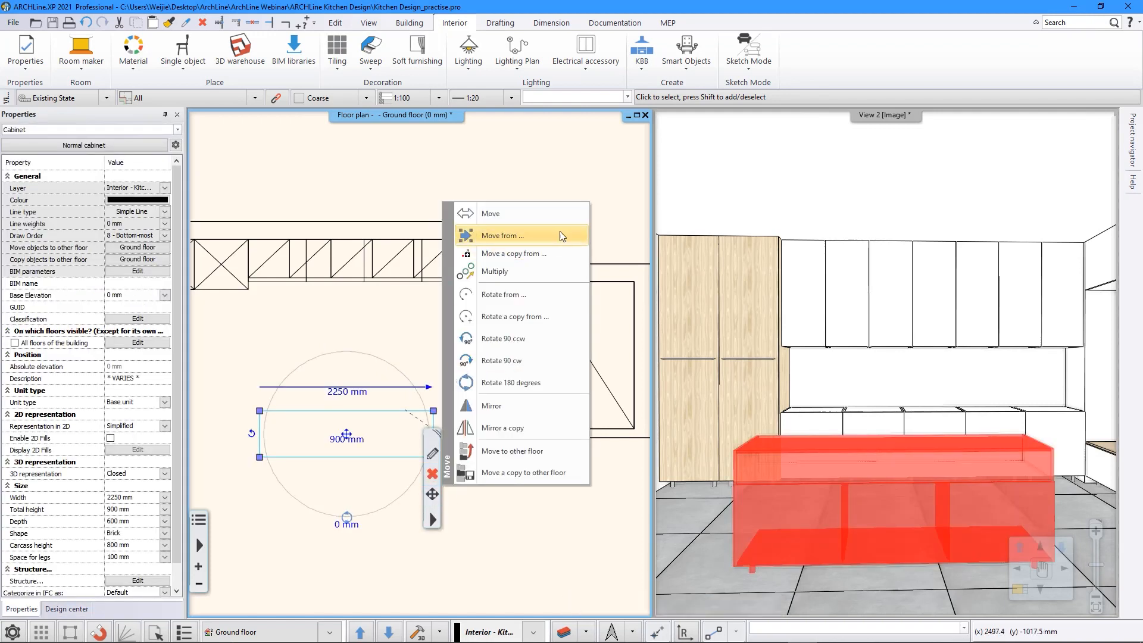
click(527, 238)
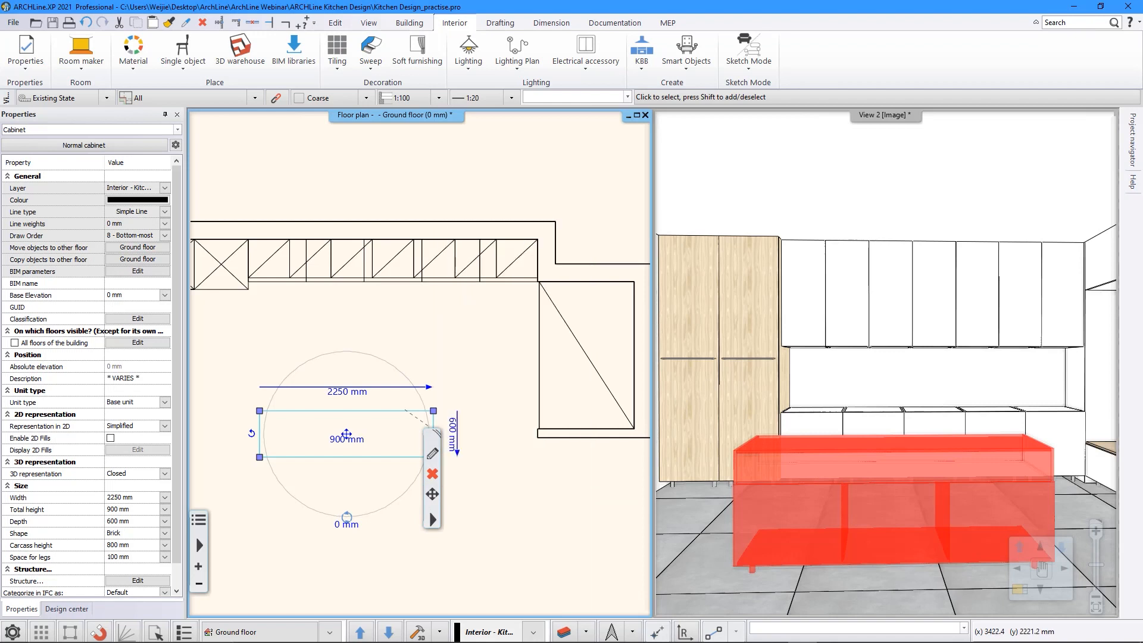
click(433, 458)
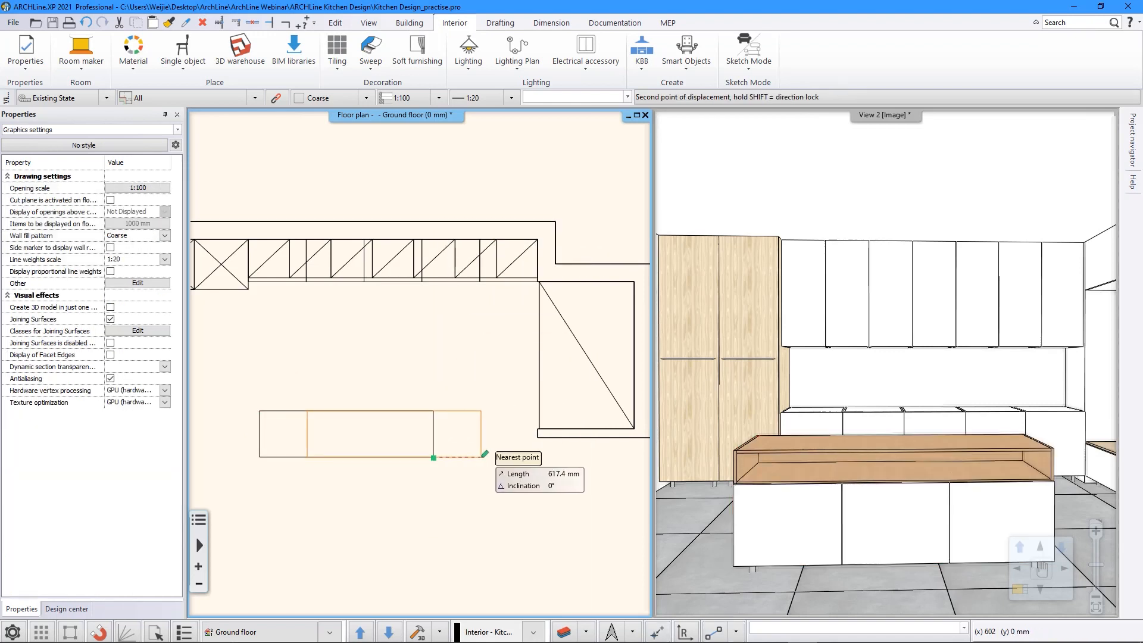
click(660, 634)
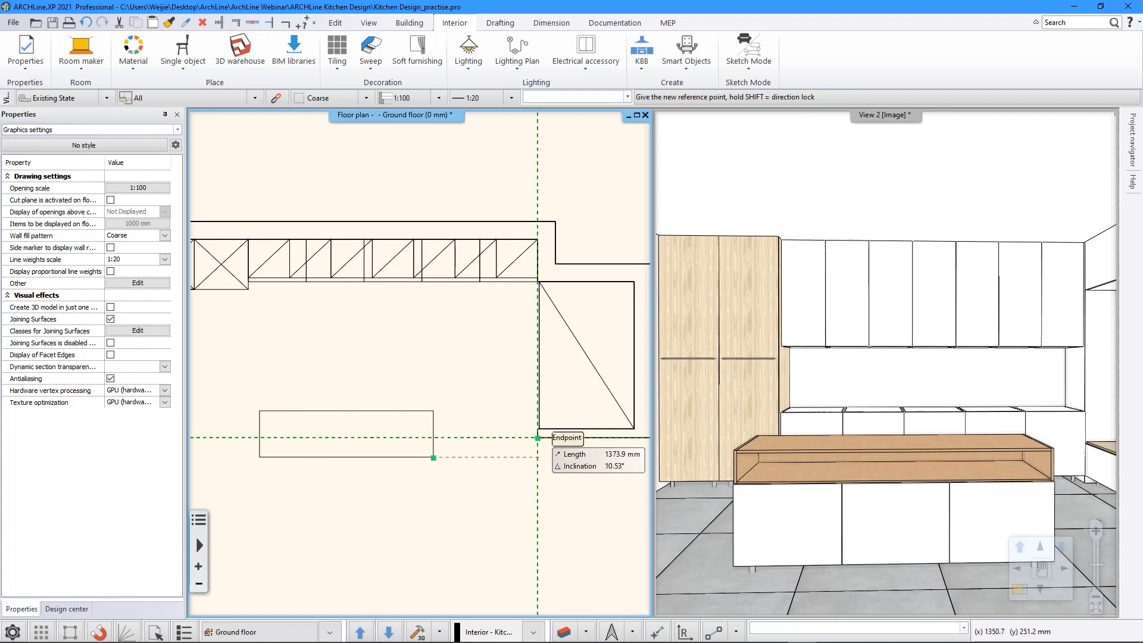
click(538, 439)
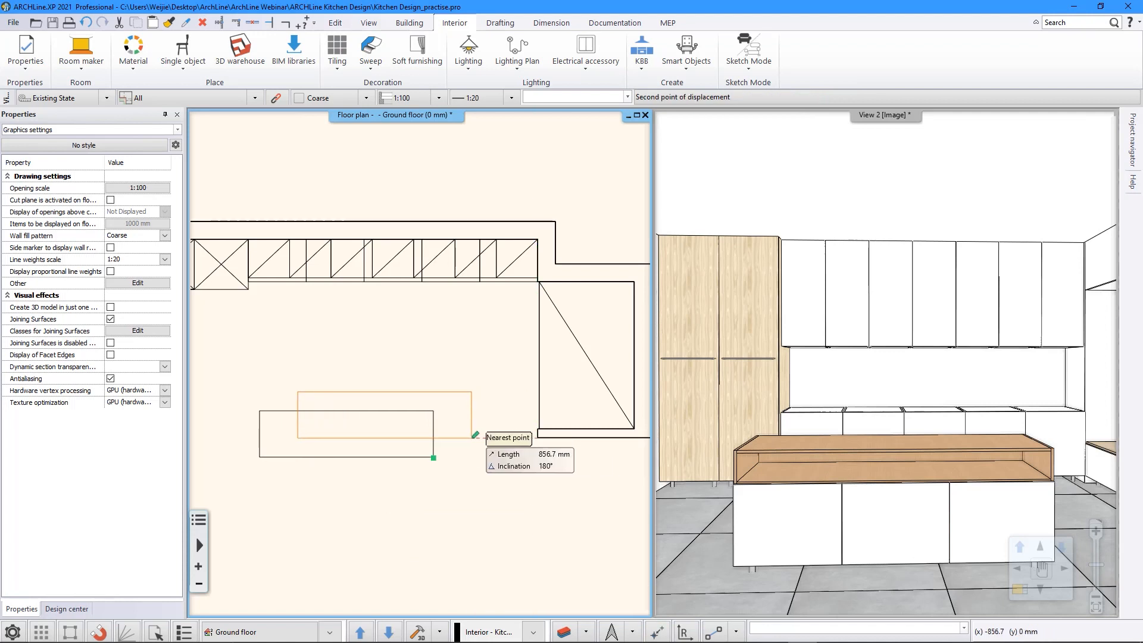
text(20)
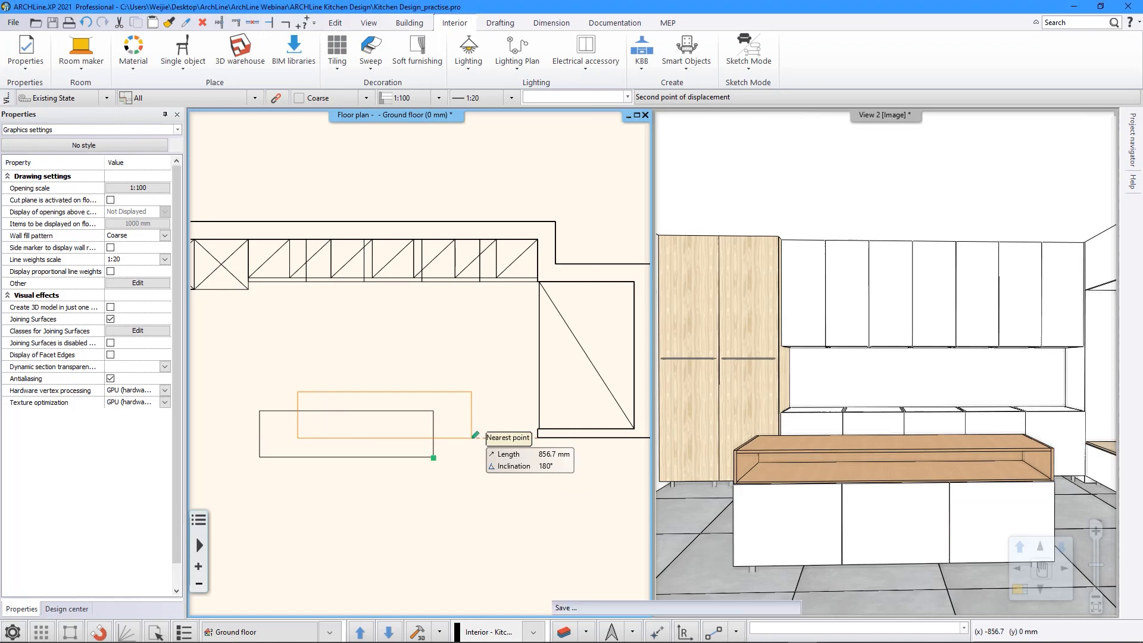
key(Return)
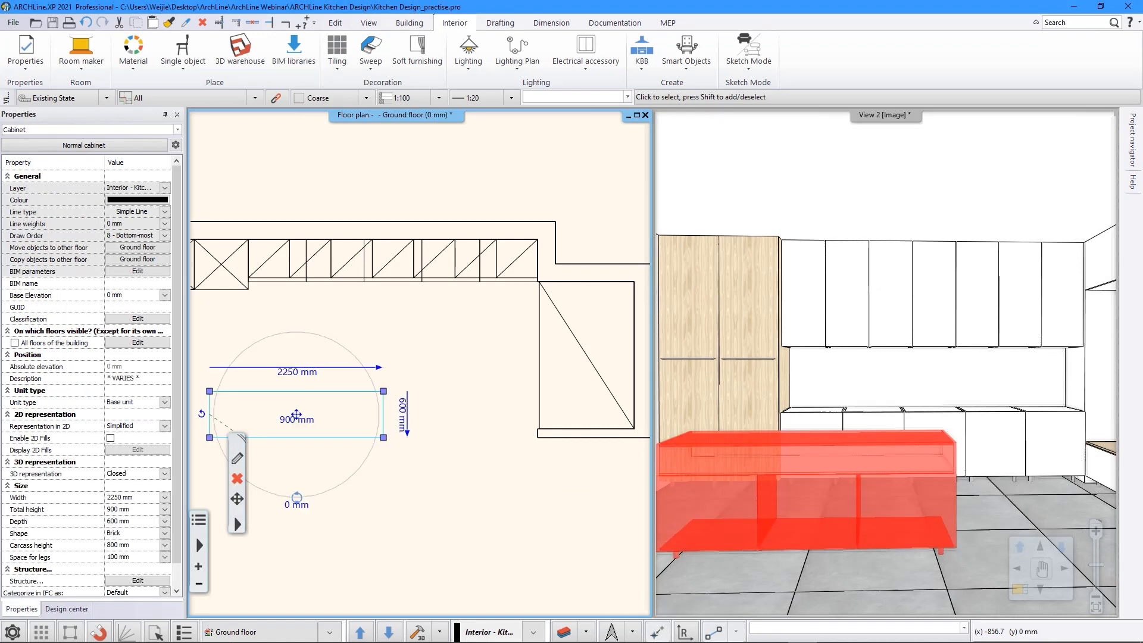
click(499, 396)
Step: Create a countertop by cabinets over the white base row, picking the cabinets at both ends of the row
middle_drag(899, 421, 938, 409)
scroll(938, 410, down, 1)
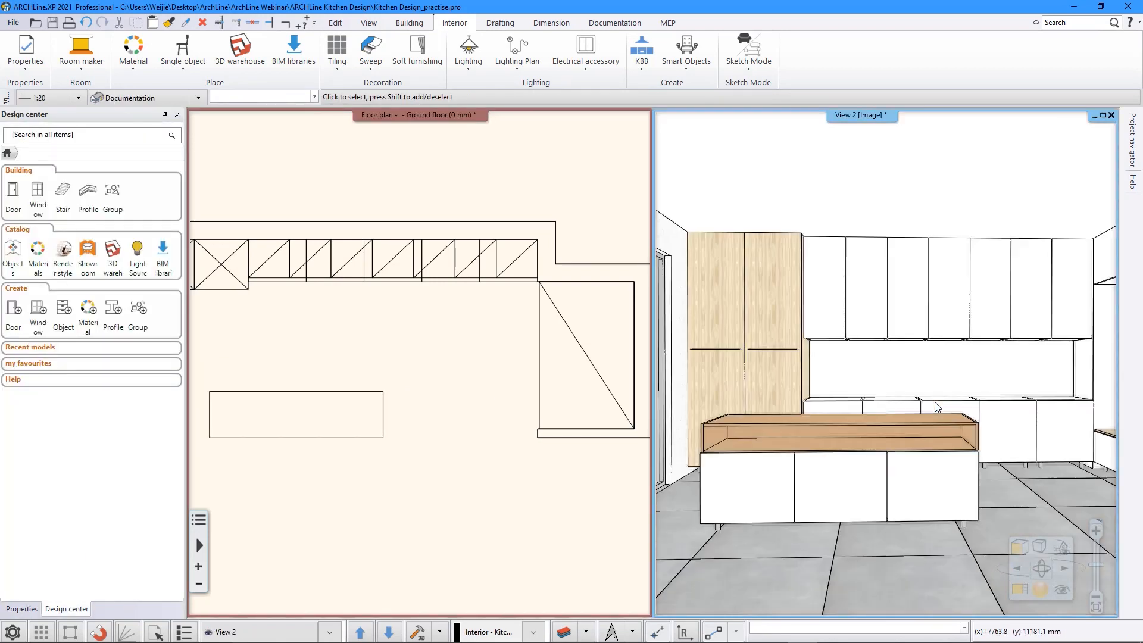
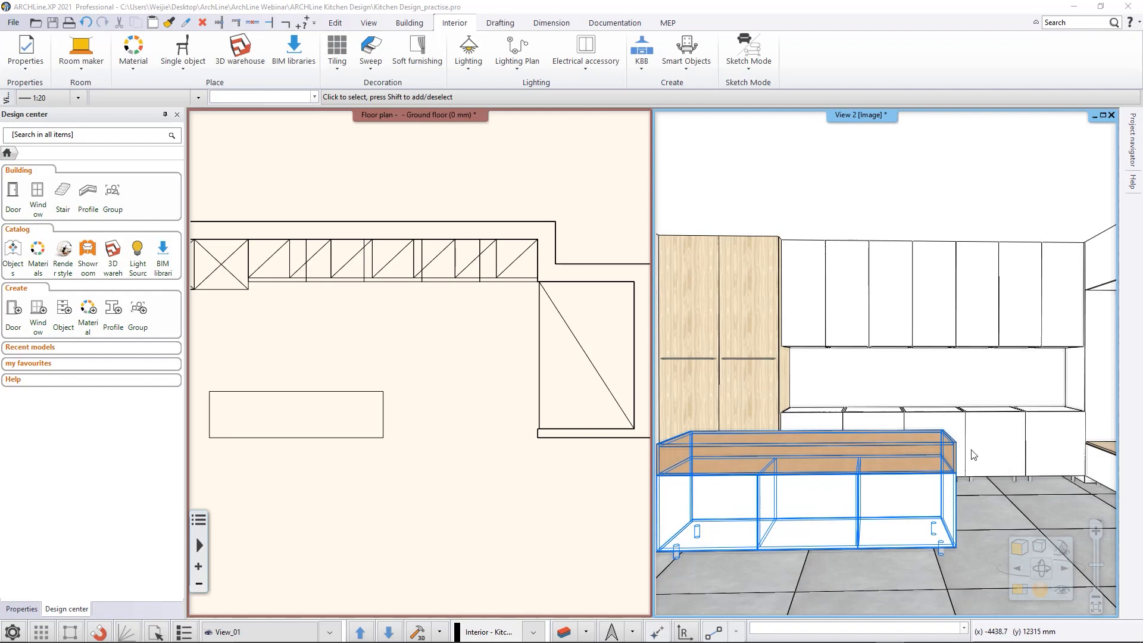
middle_drag(1015, 455, 1030, 397)
scroll(1032, 402, up, 5)
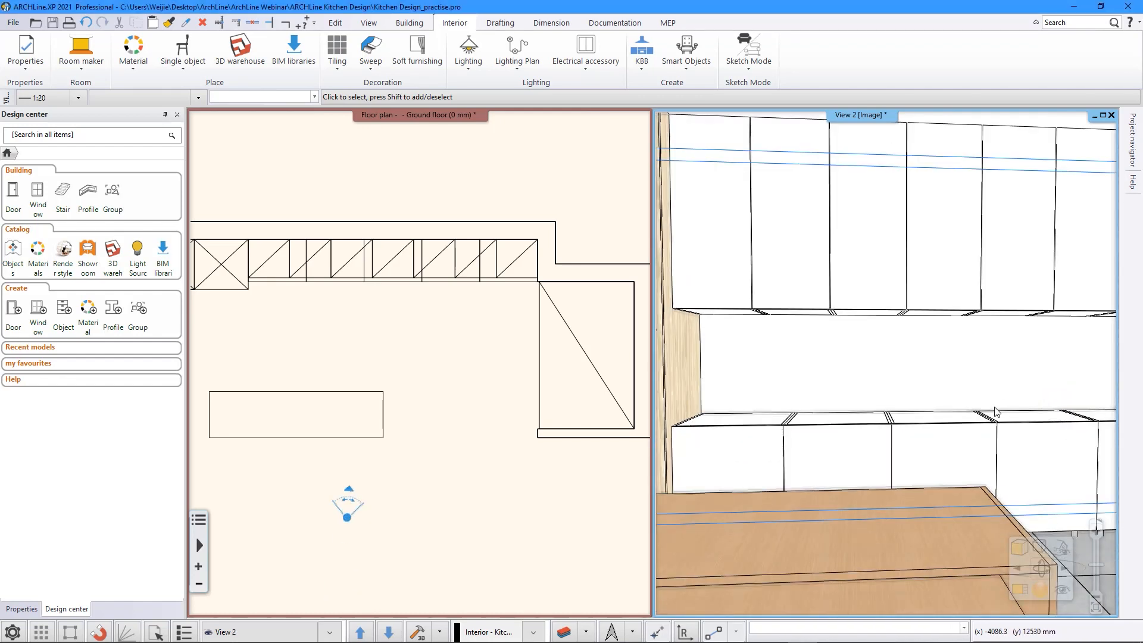
middle_drag(887, 486, 830, 499)
scroll(834, 499, down, 1)
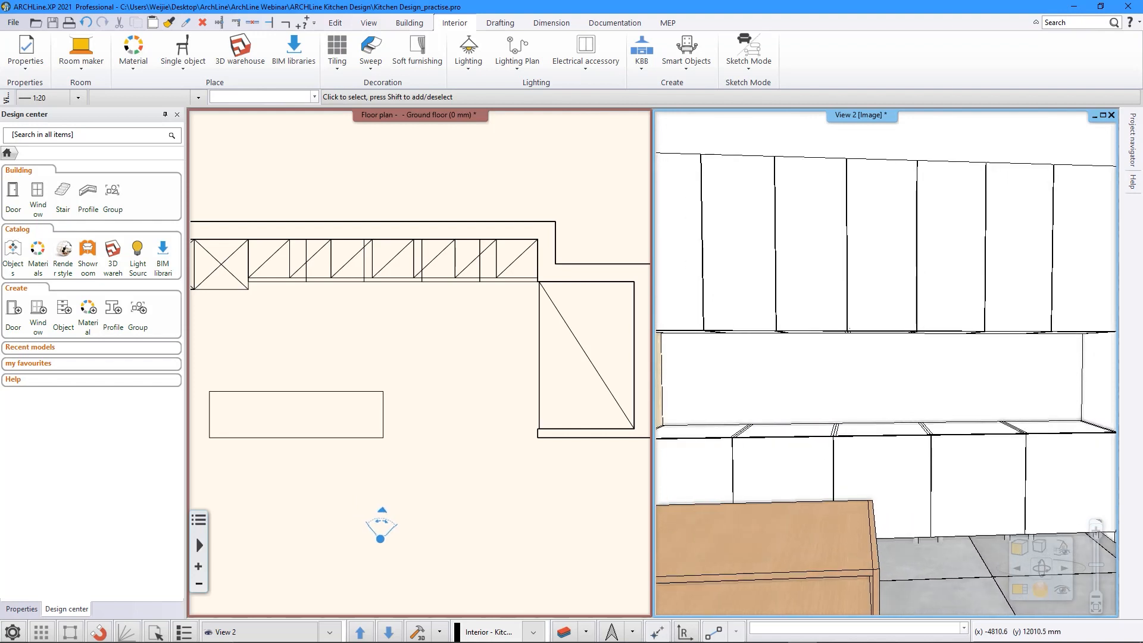
click(641, 69)
mouse_move(723, 177)
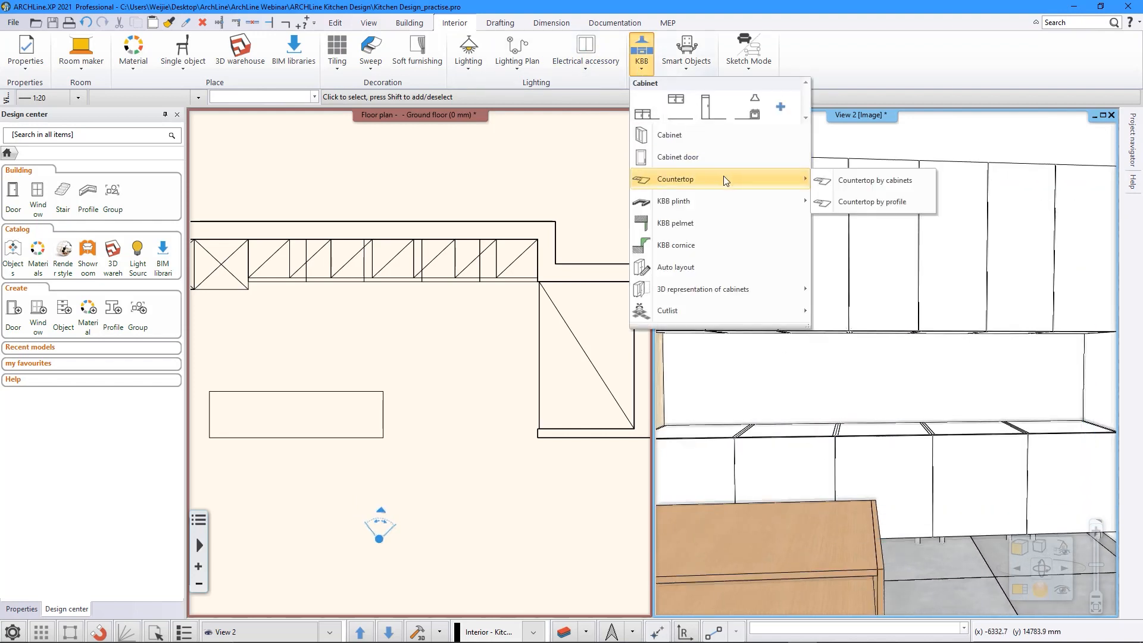
click(871, 180)
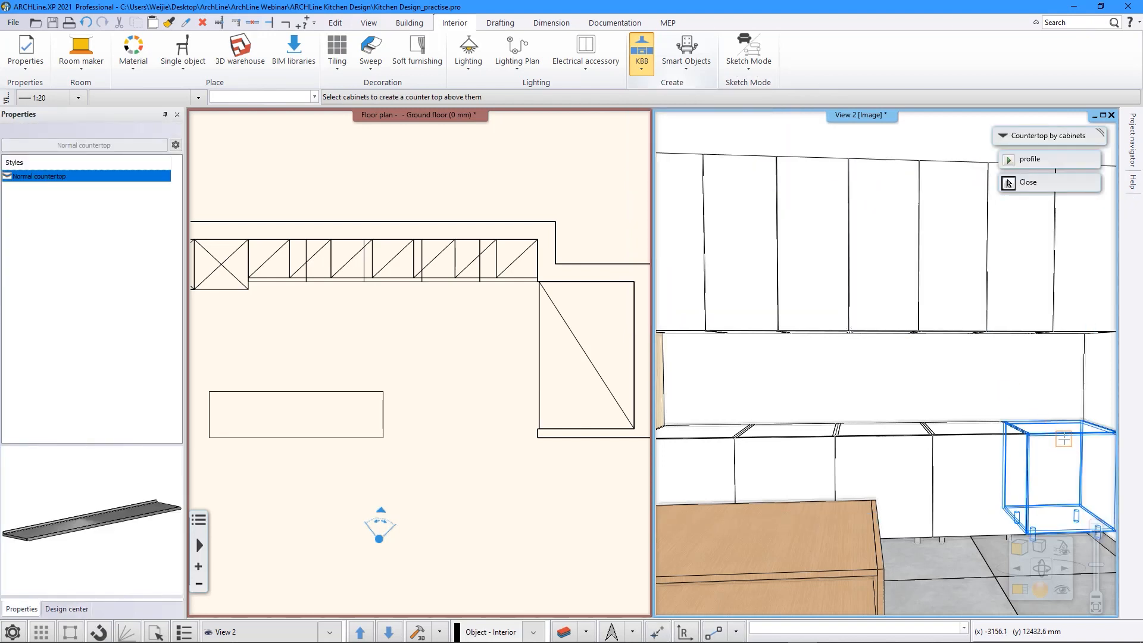
click(1066, 439)
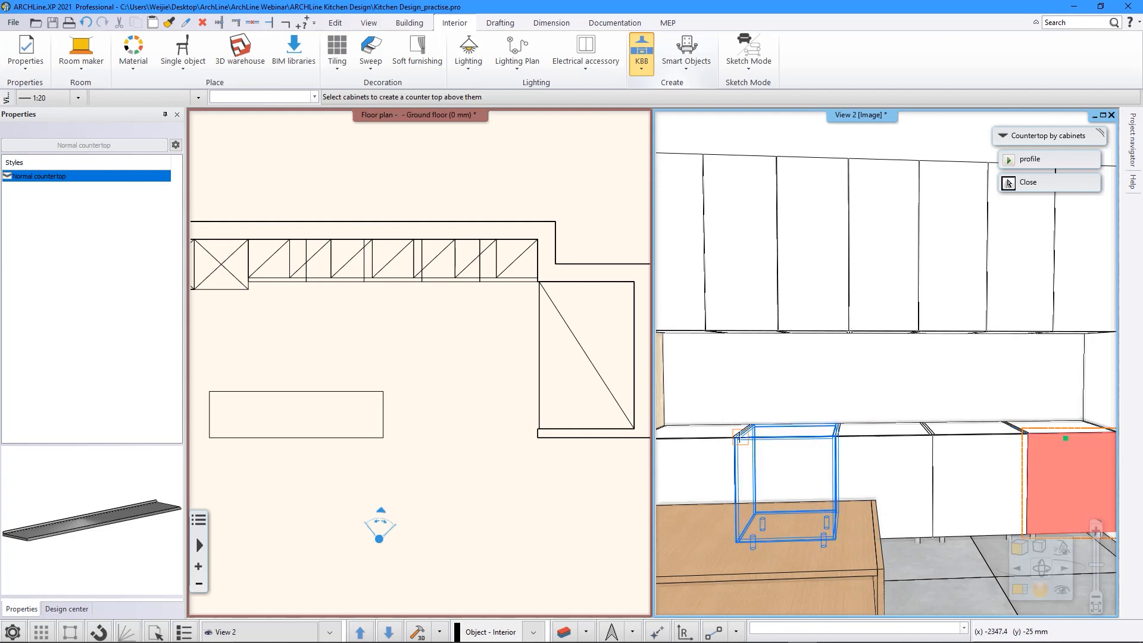
click(670, 441)
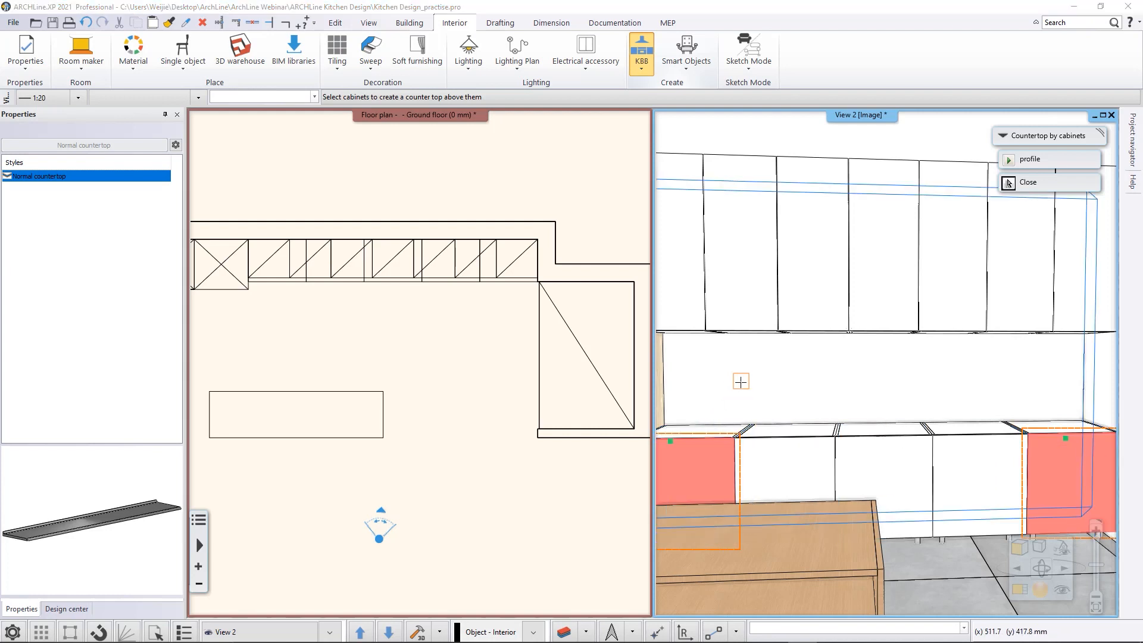
click(1009, 183)
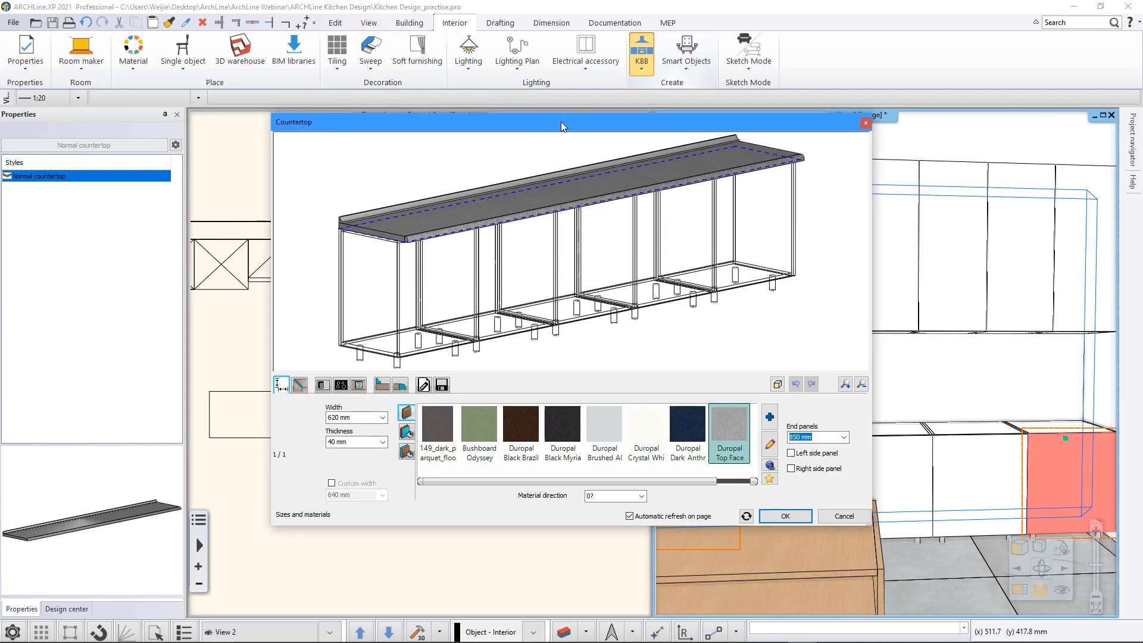
Step: Set the countertop's width to 550 mm
drag(561, 123, 632, 153)
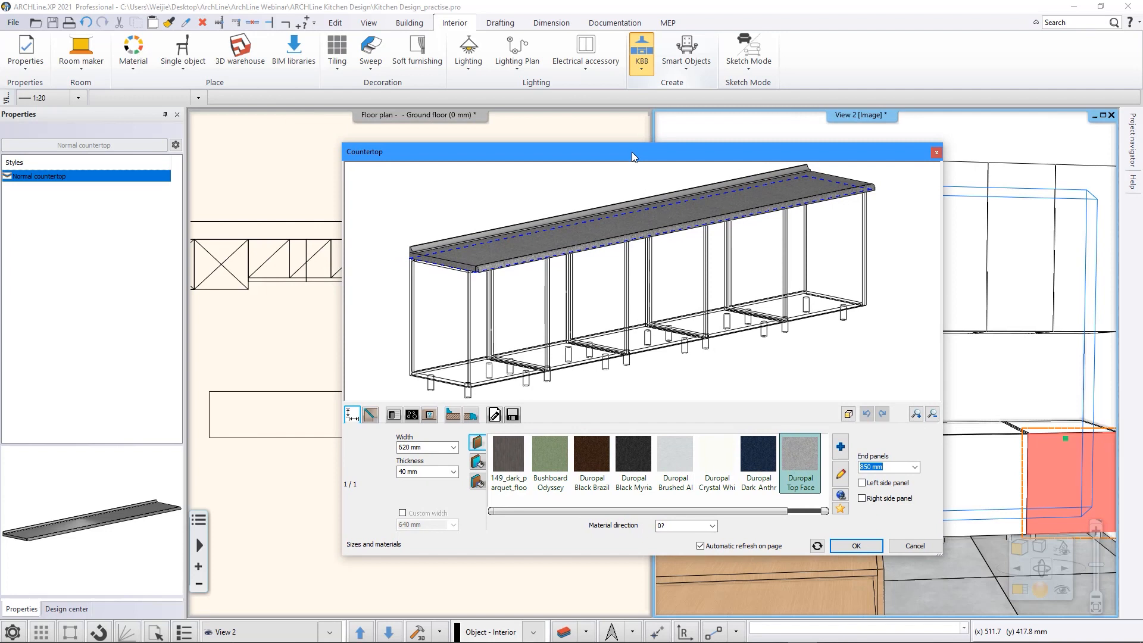
click(436, 446)
text(550)
Step: Add the first 1.5 Bowl sink to the countertop with a left/right offset of 2600 mm and a front/back offset of -20 mm
click(391, 420)
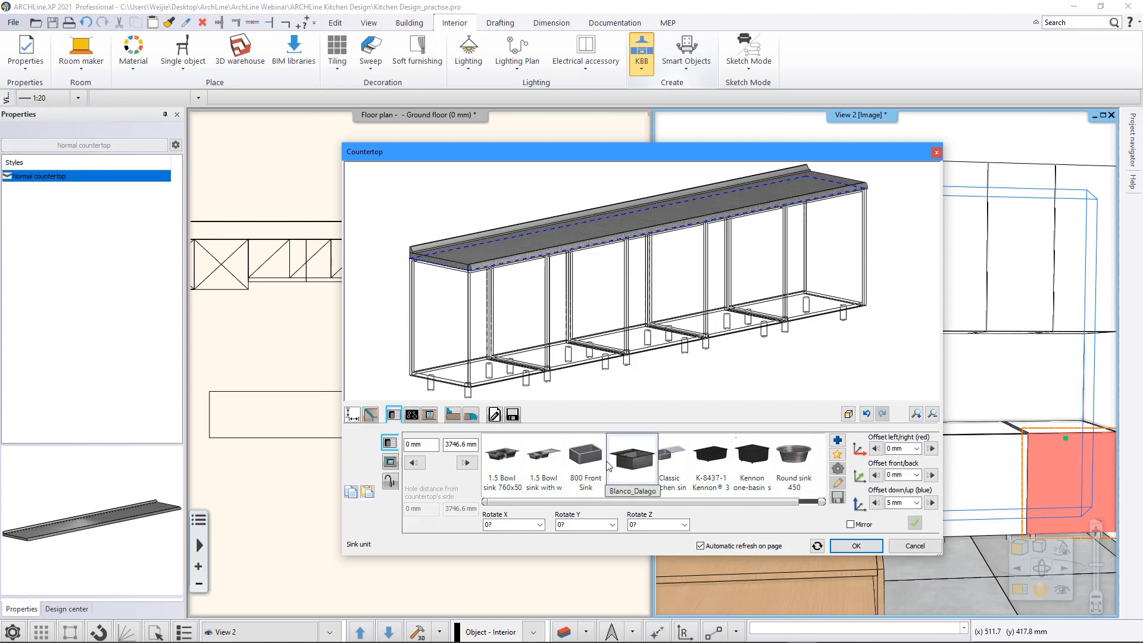
click(507, 452)
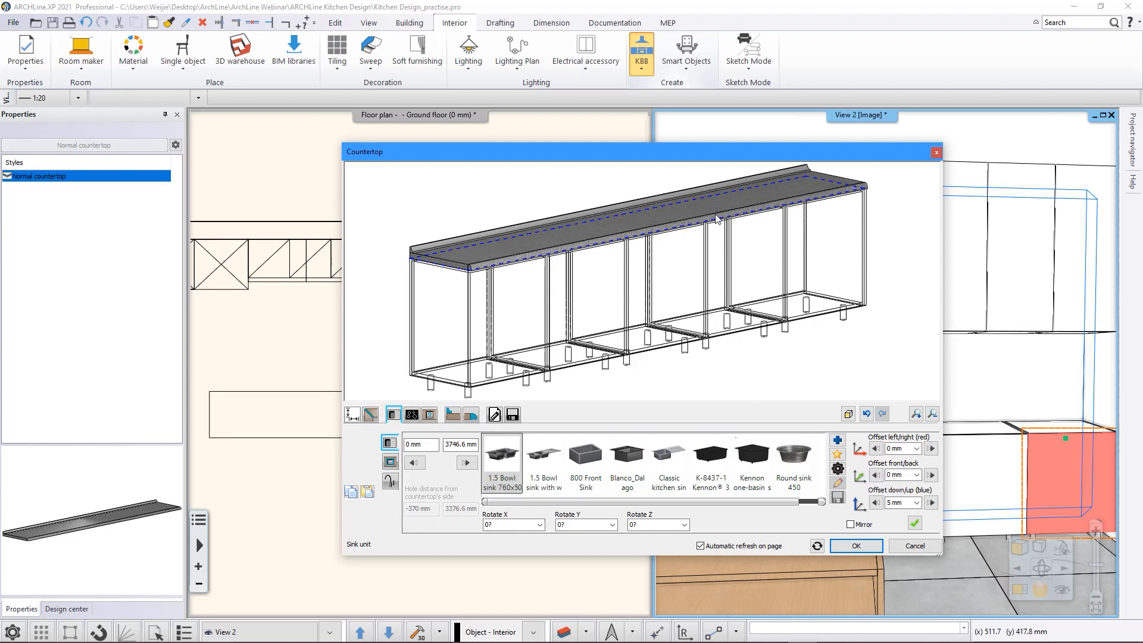
click(899, 448)
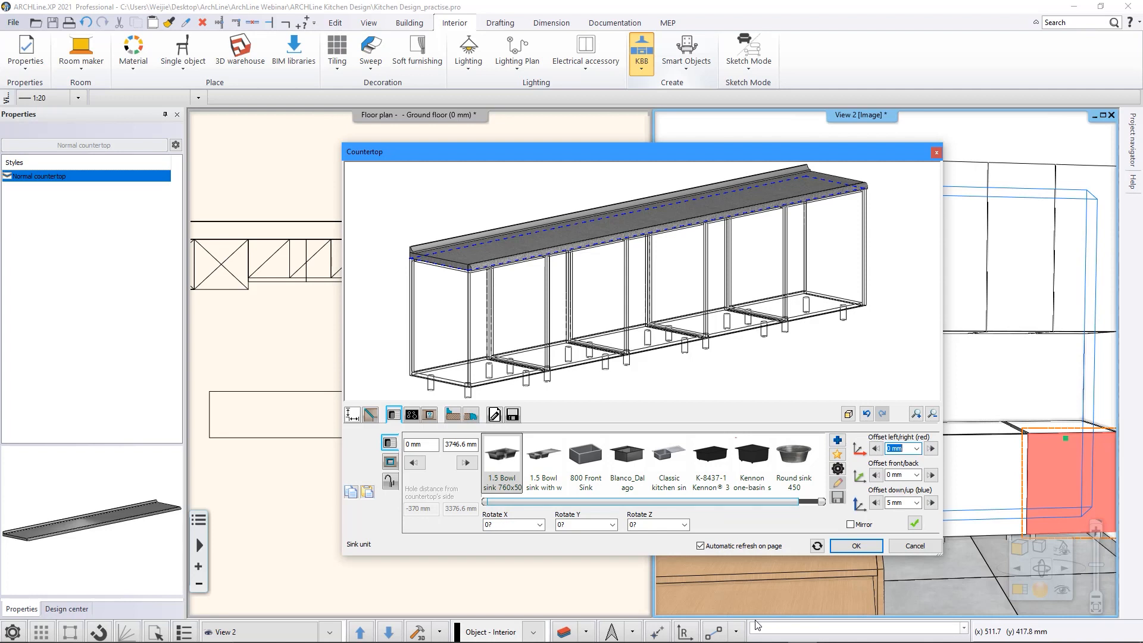
text(2600)
key(Tab)
text(-)
click(915, 524)
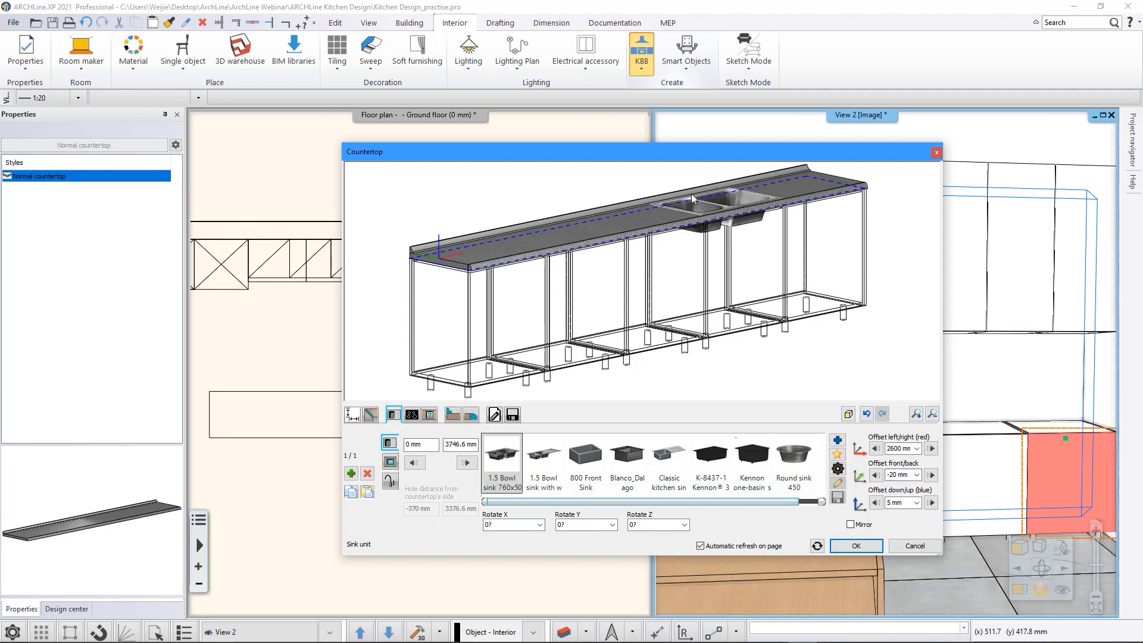
Step: Give the sink the Cotterman tap, offset 2590 mm left/right and -20 mm front/back
click(389, 483)
click(572, 469)
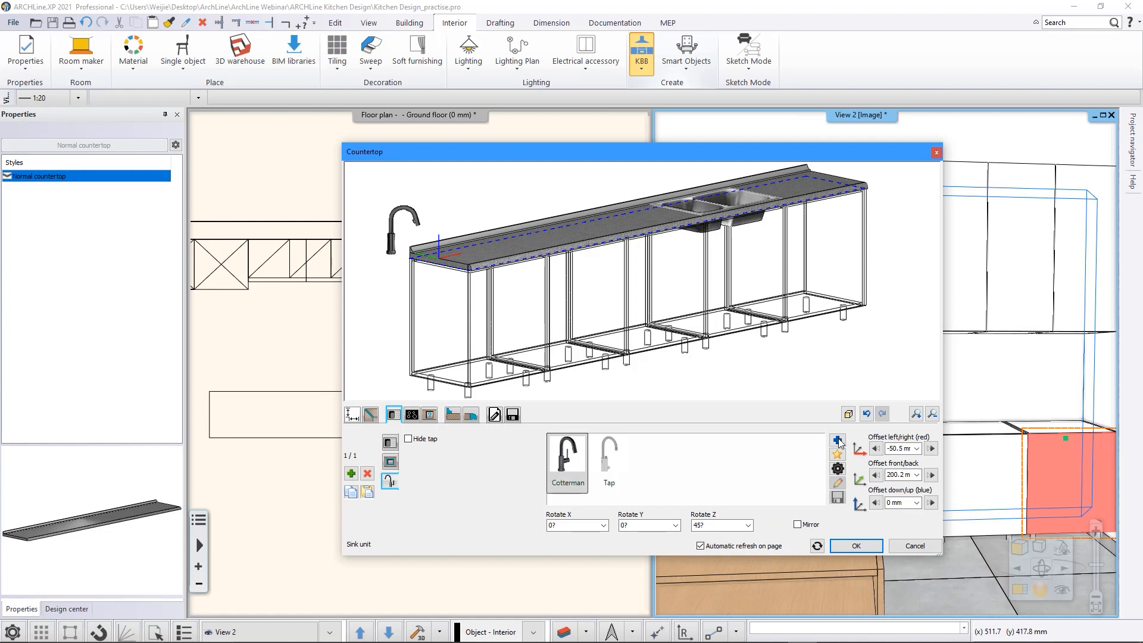
click(899, 448)
text(2590)
key(Tab)
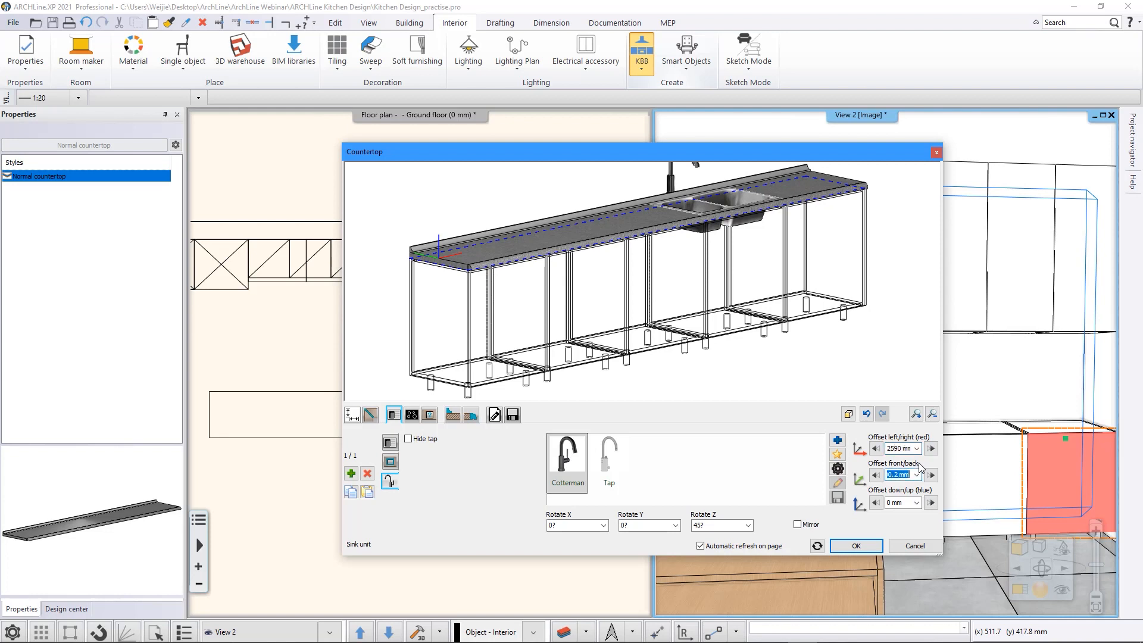
text(-20)
key(Tab)
scroll(746, 295, down, 1)
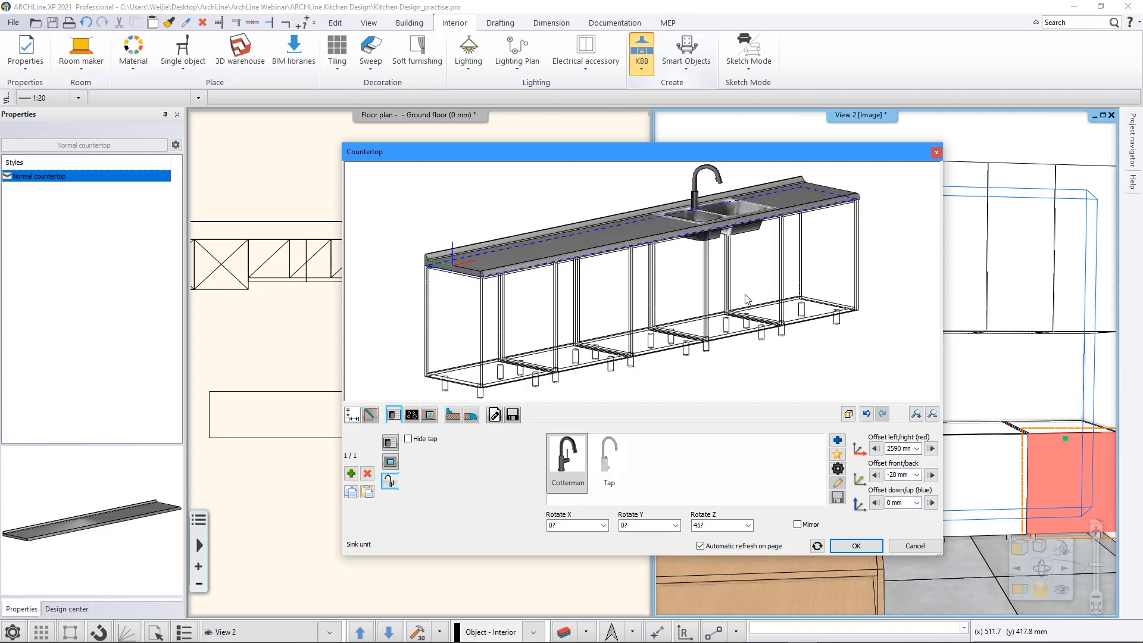
Step: Add the Gas Hob 580x500 to the countertop with a left/right offset of 800 mm and a front/back offset of 50 mm
click(411, 415)
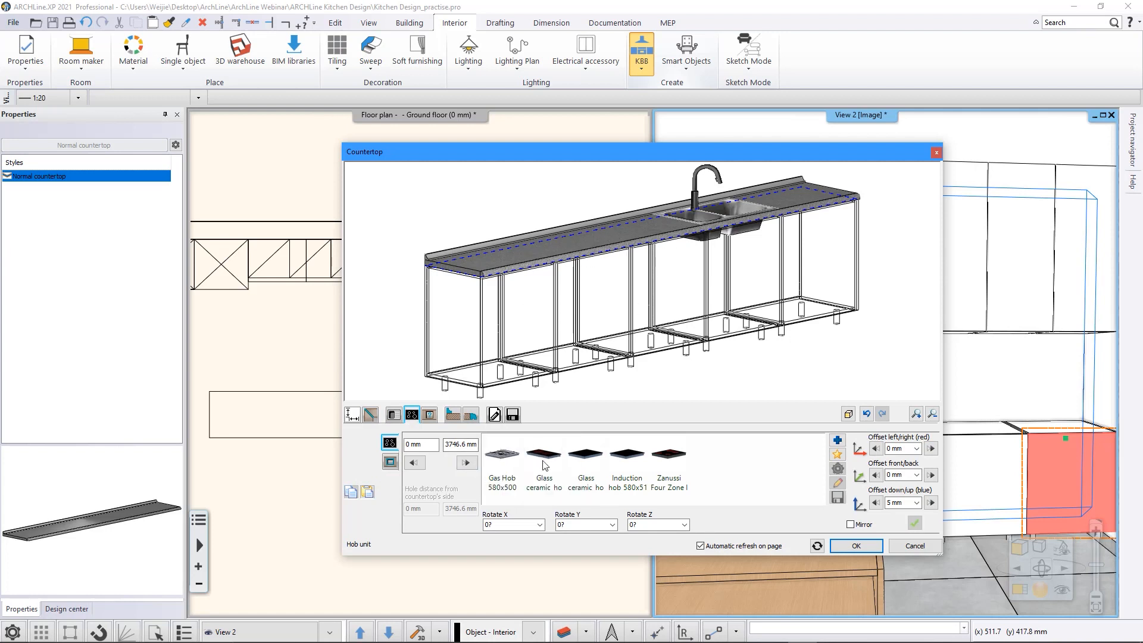
click(510, 461)
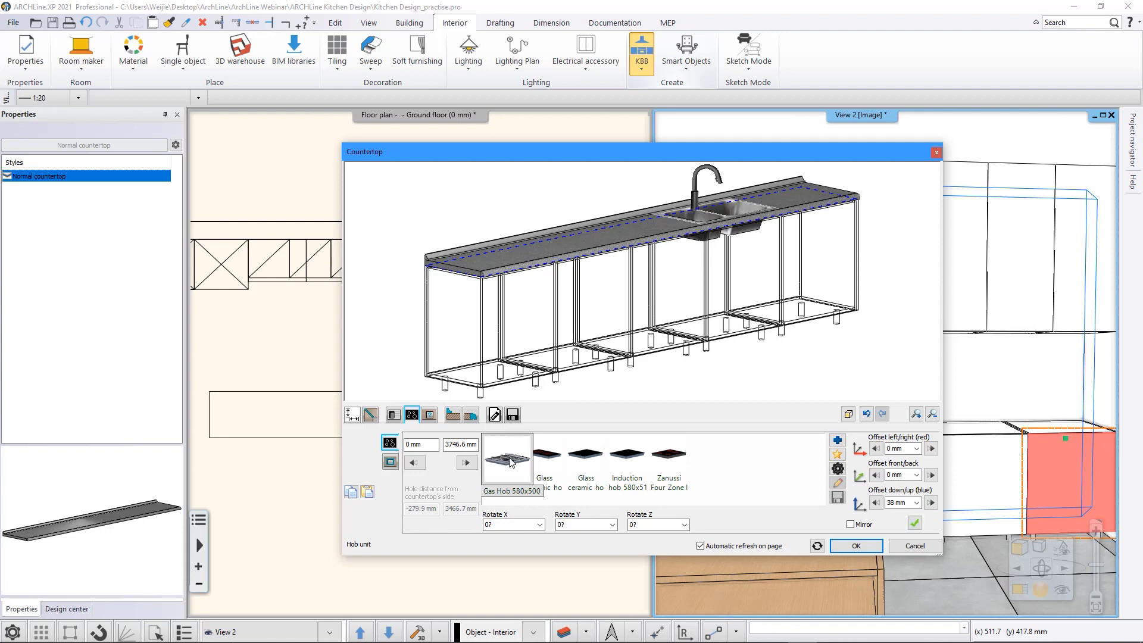
click(901, 448)
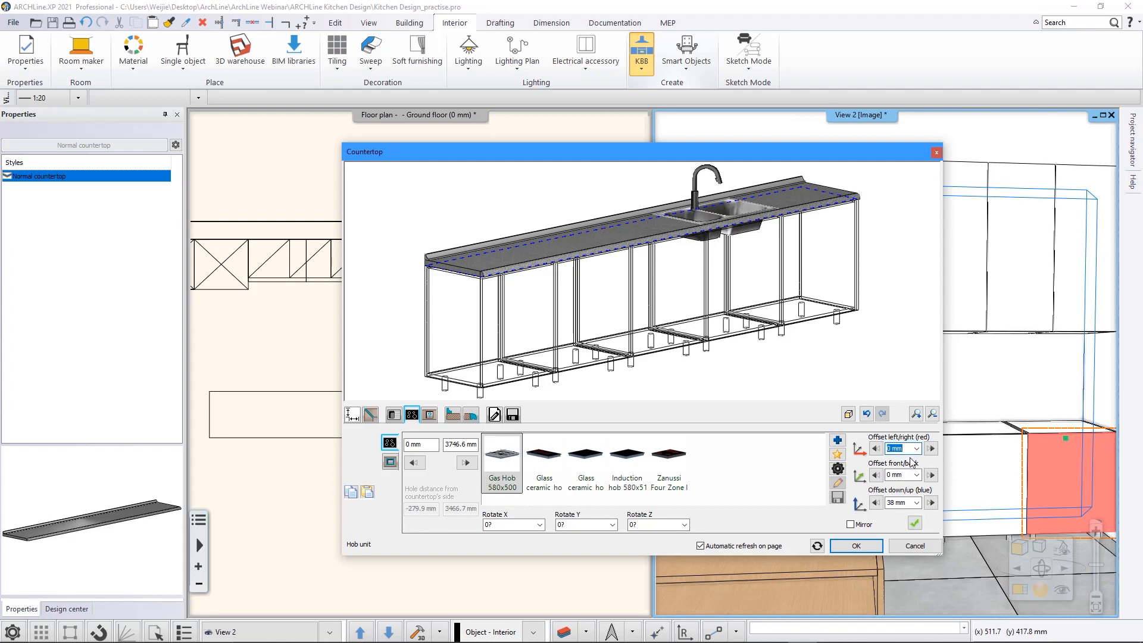
text(800)
key(Tab)
text(5)
click(915, 523)
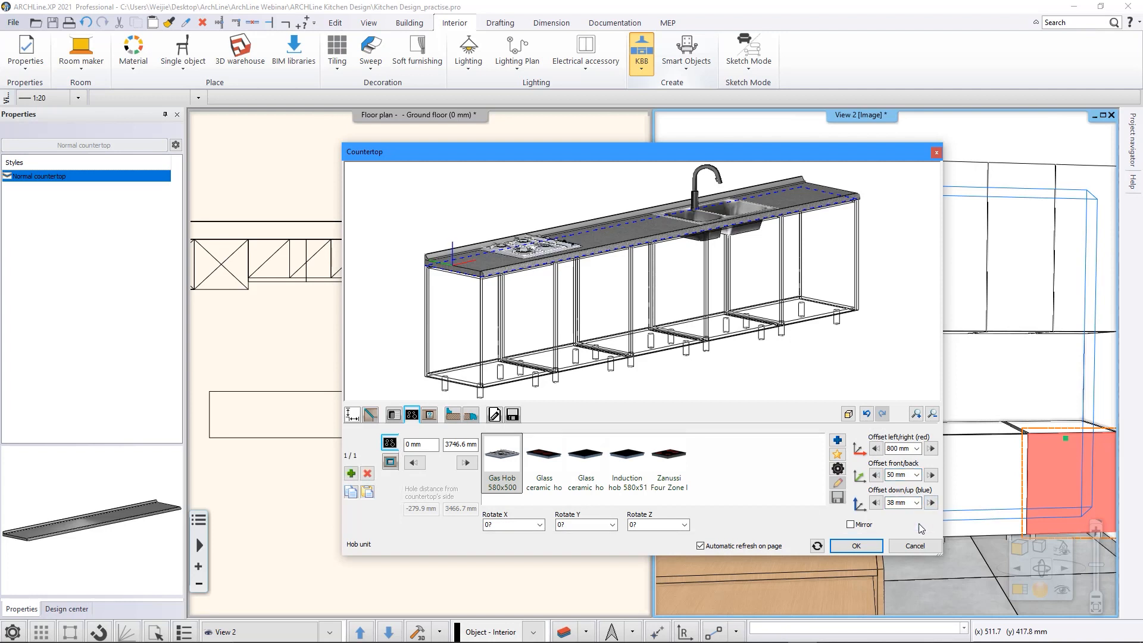
Step: Rotate the gas hob 180° about the Z axis
click(633, 525)
text(180)
key(Tab)
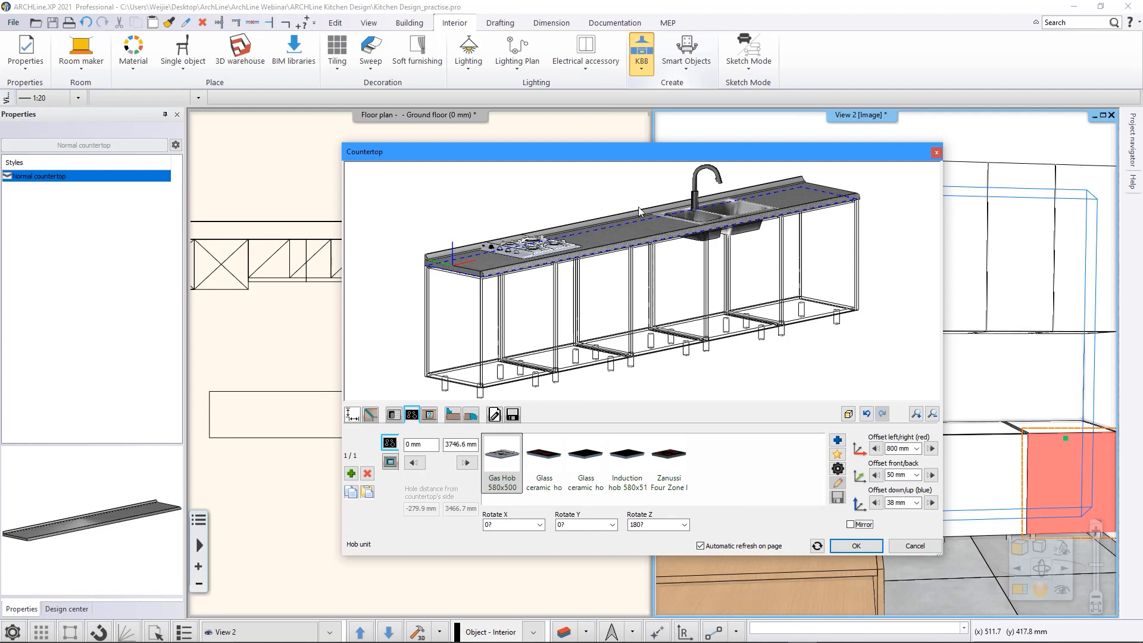
Step: Remove the back wall strip and the front edge profile from the wall countertop and apply its settings
click(453, 415)
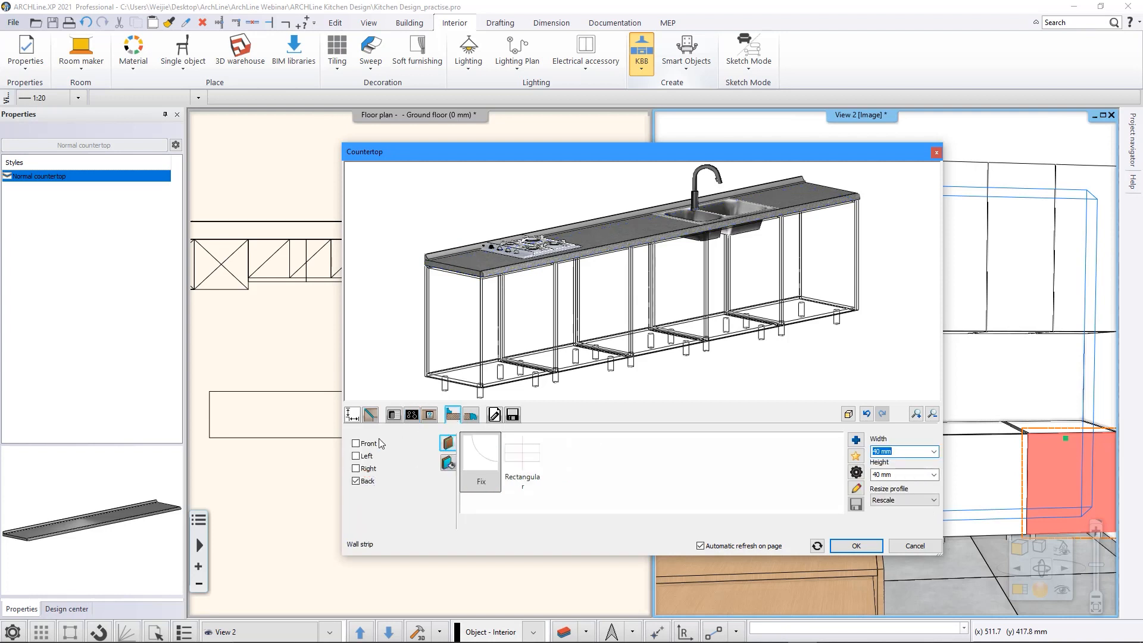
click(365, 482)
click(471, 415)
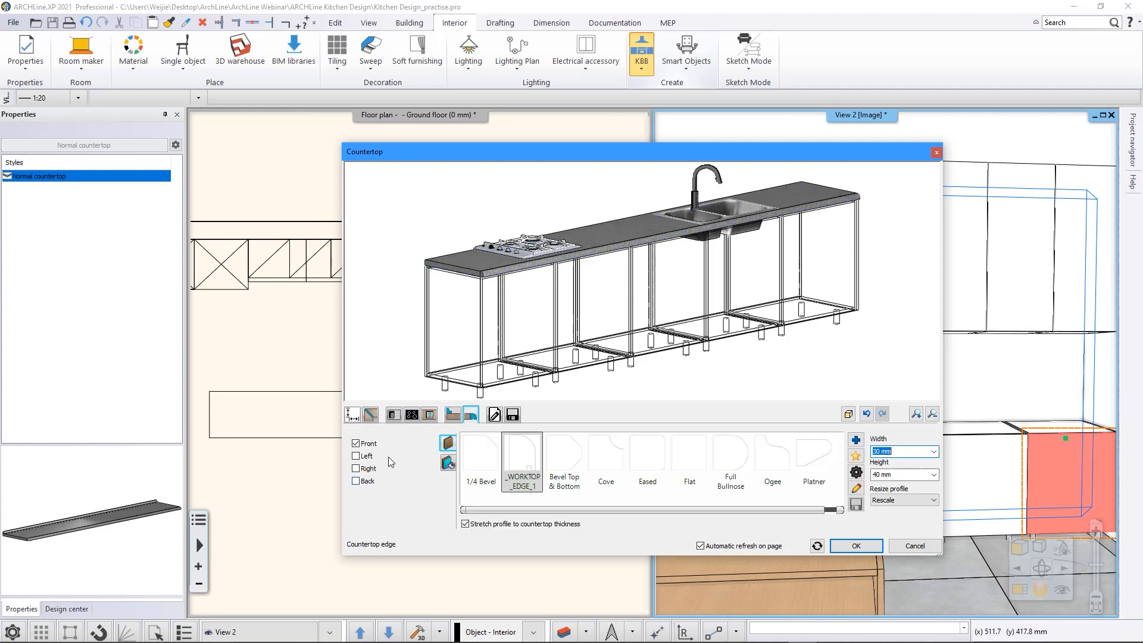
click(356, 444)
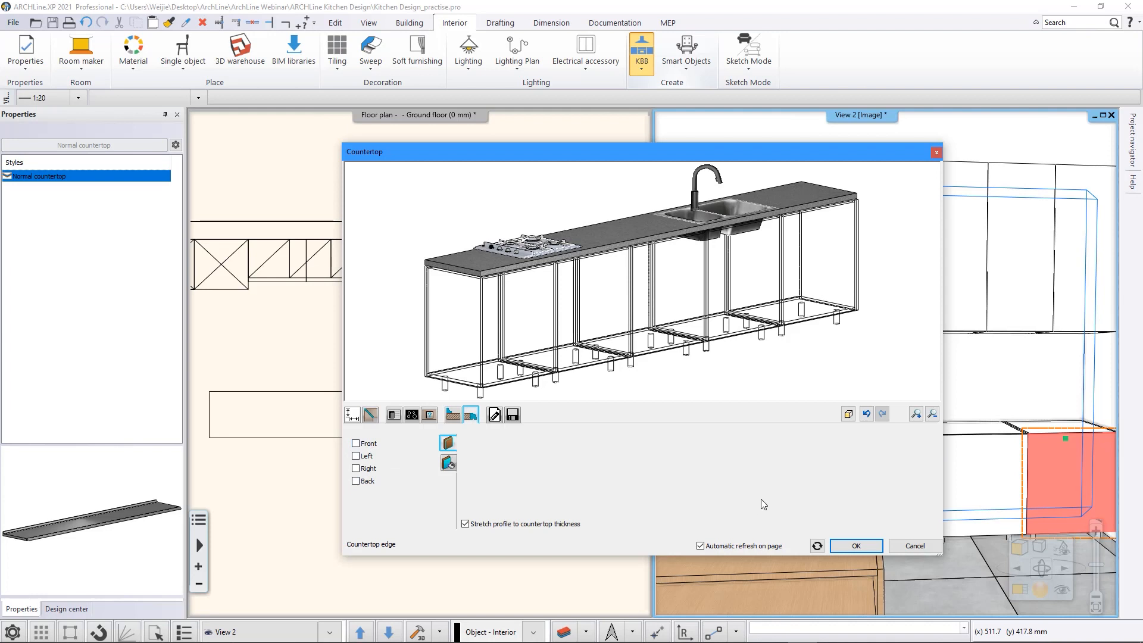
click(869, 547)
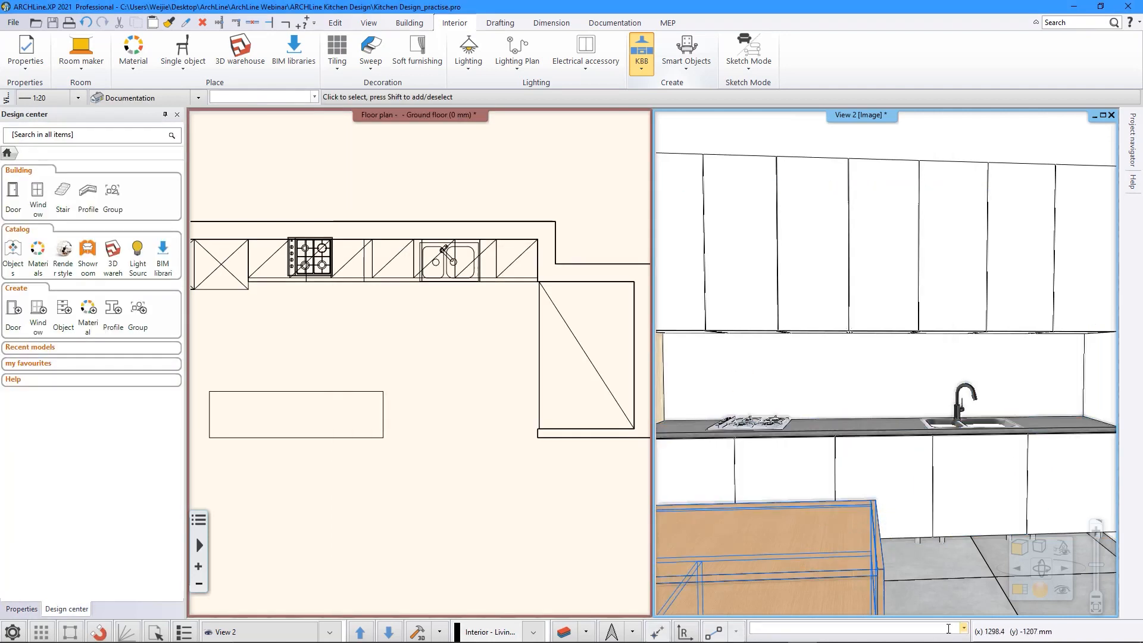
Step: Start a countertop by profile on the floor plan, offset 40 mm outward from the island's back left corner
scroll(925, 572, down, 5)
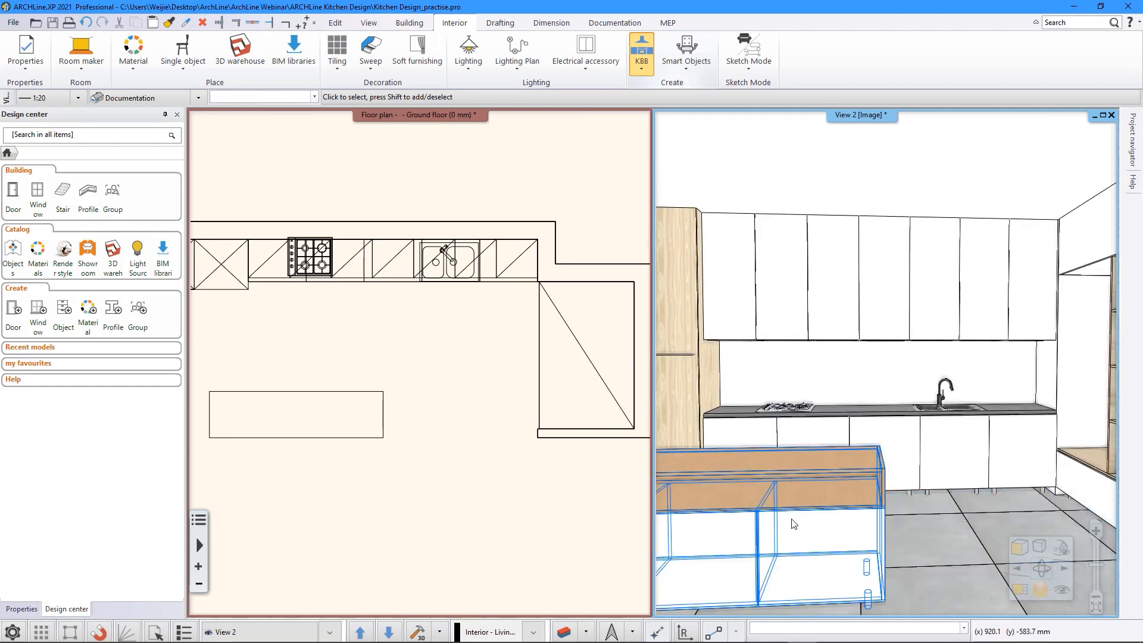
middle_drag(795, 524, 1048, 508)
middle_drag(804, 473, 938, 462)
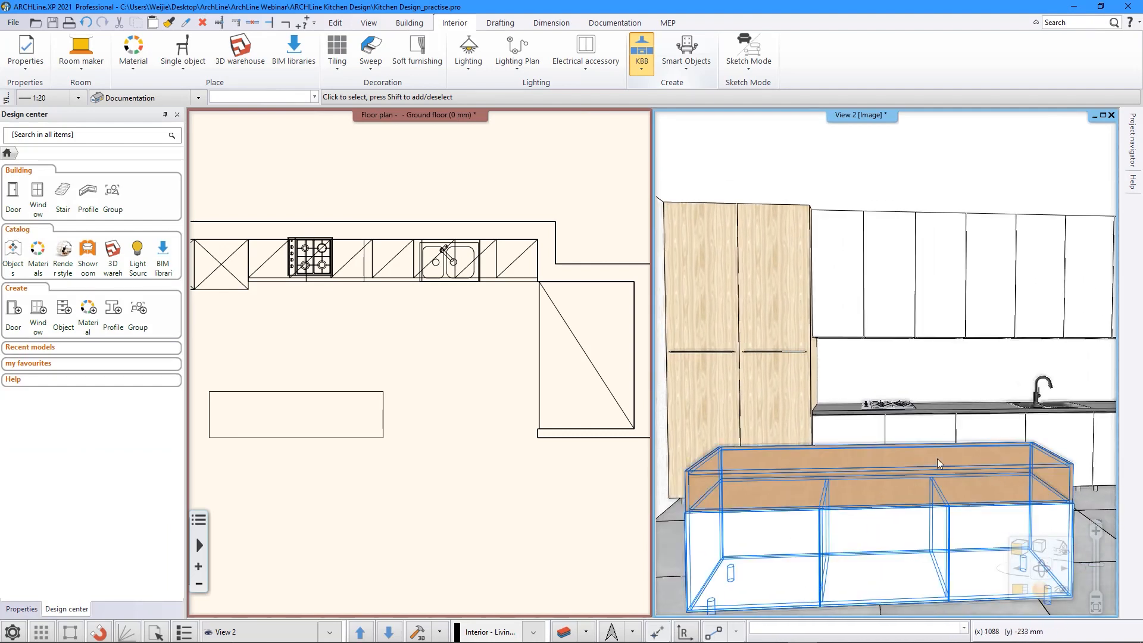
scroll(929, 457, down, 1)
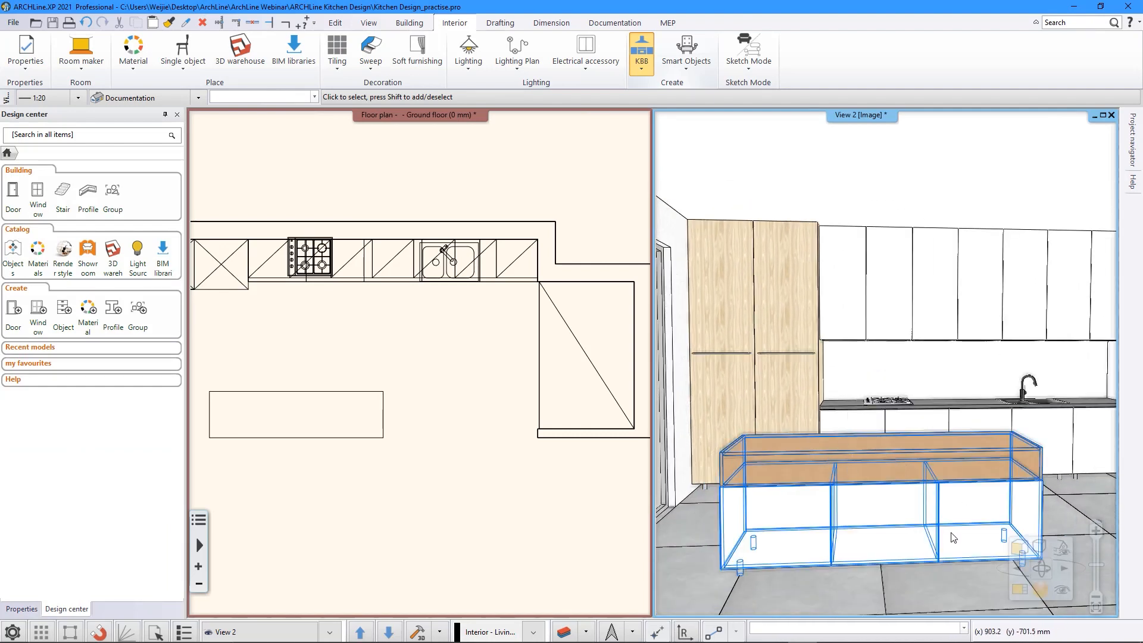
click(642, 66)
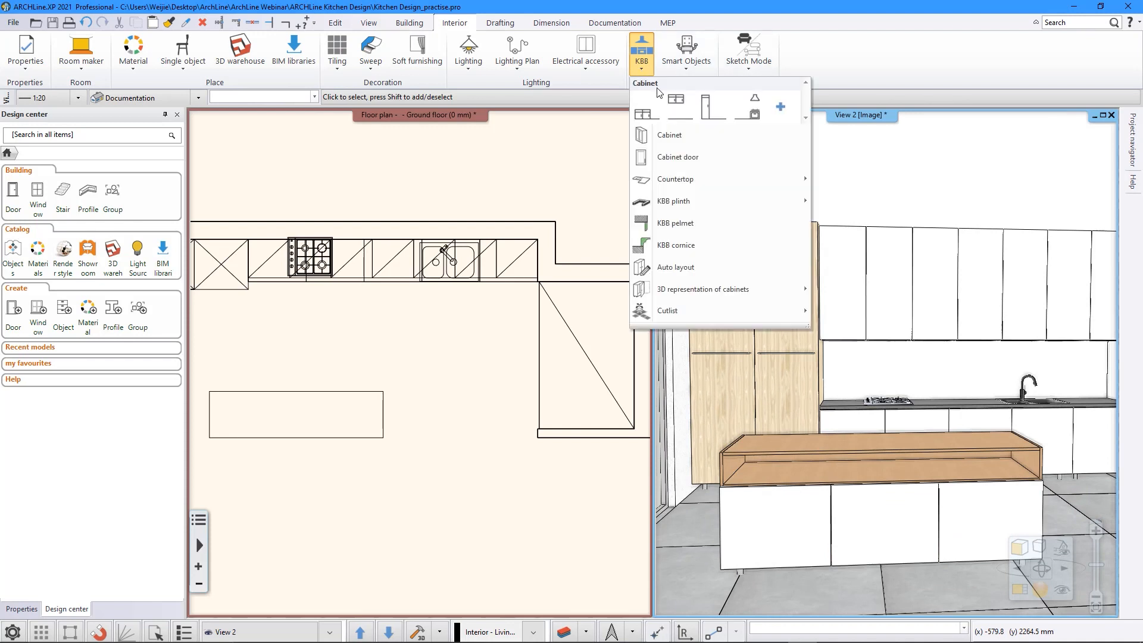
click(494, 363)
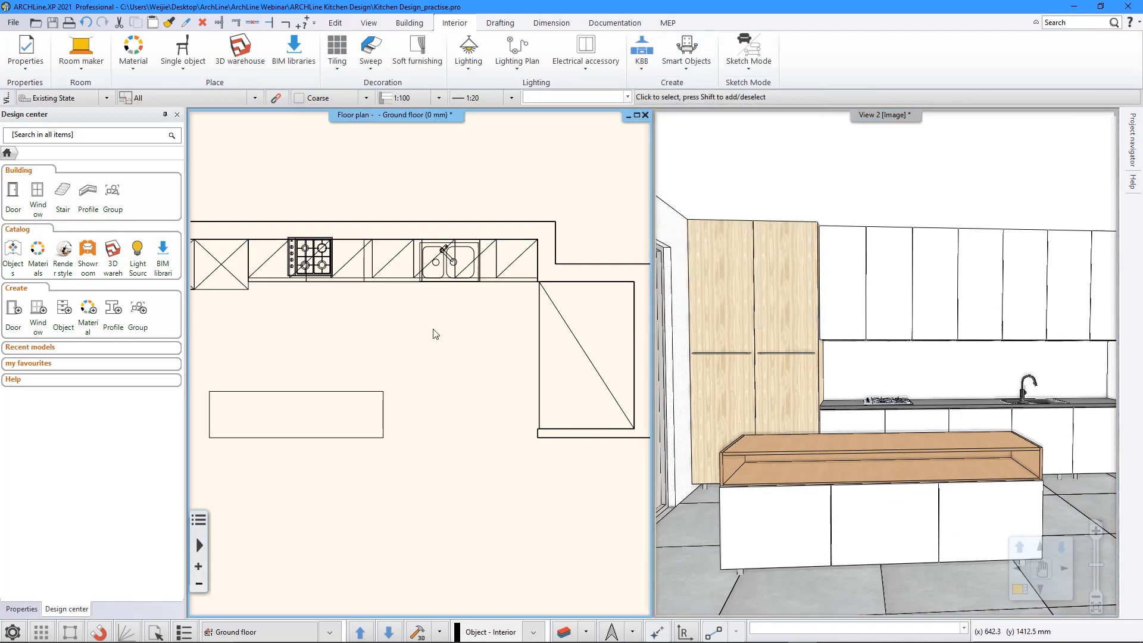
middle_drag(309, 367, 468, 335)
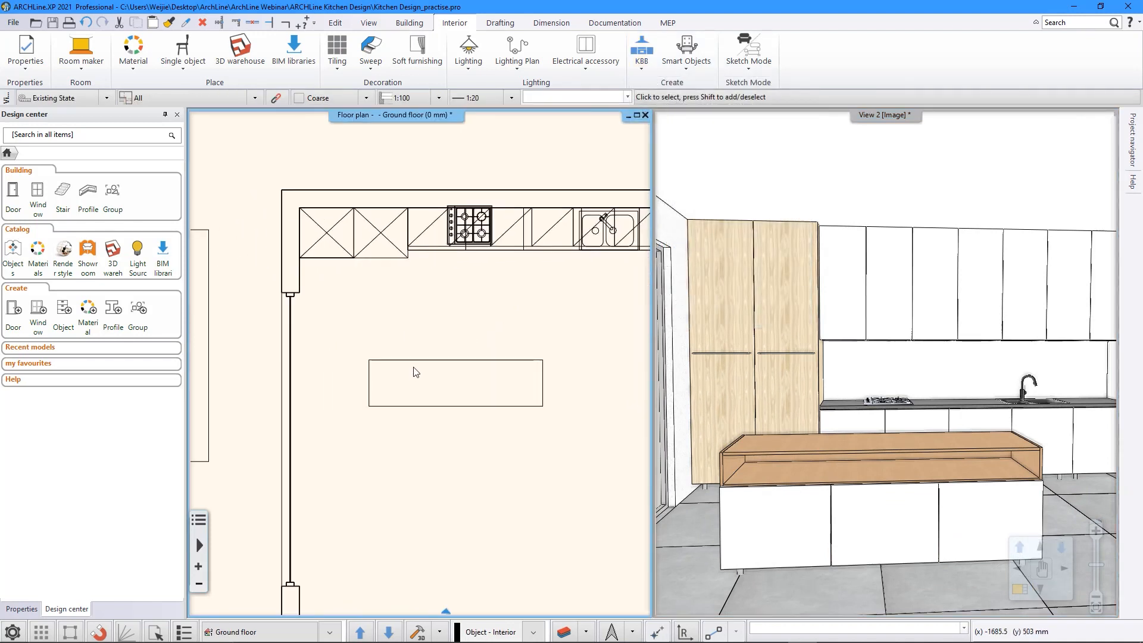
scroll(416, 372, up, 4)
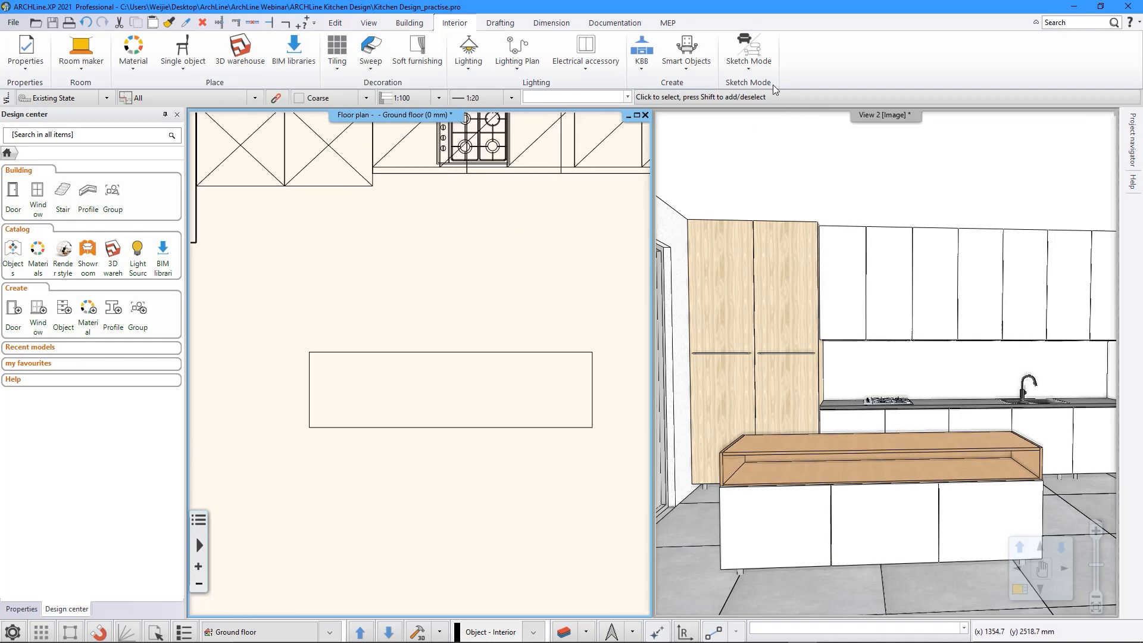
click(641, 52)
mouse_move(695, 188)
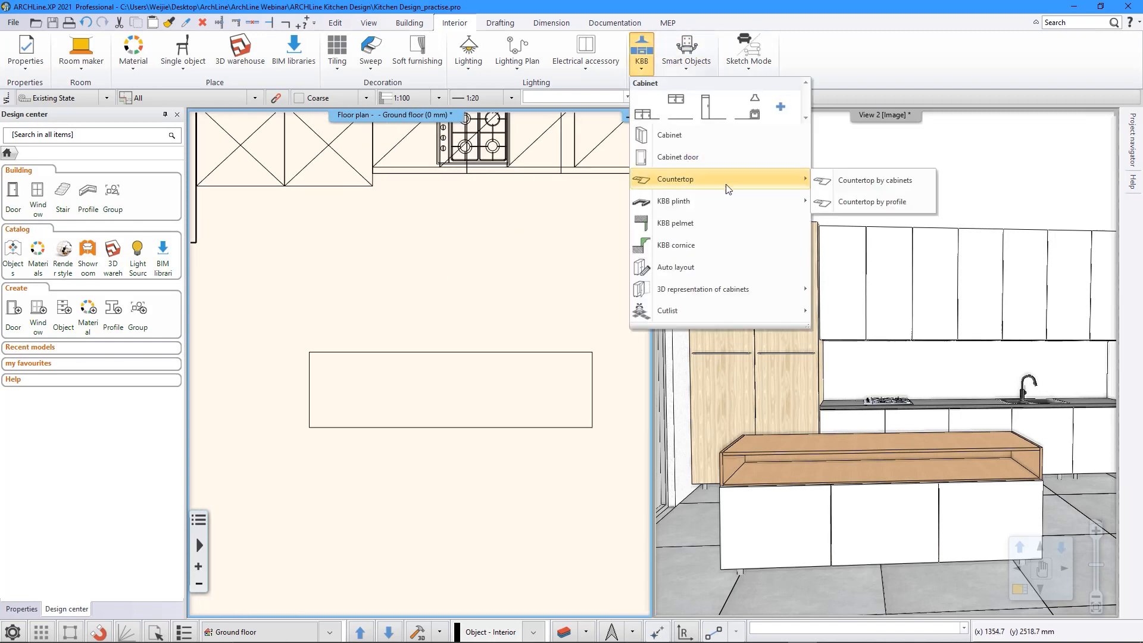
click(885, 202)
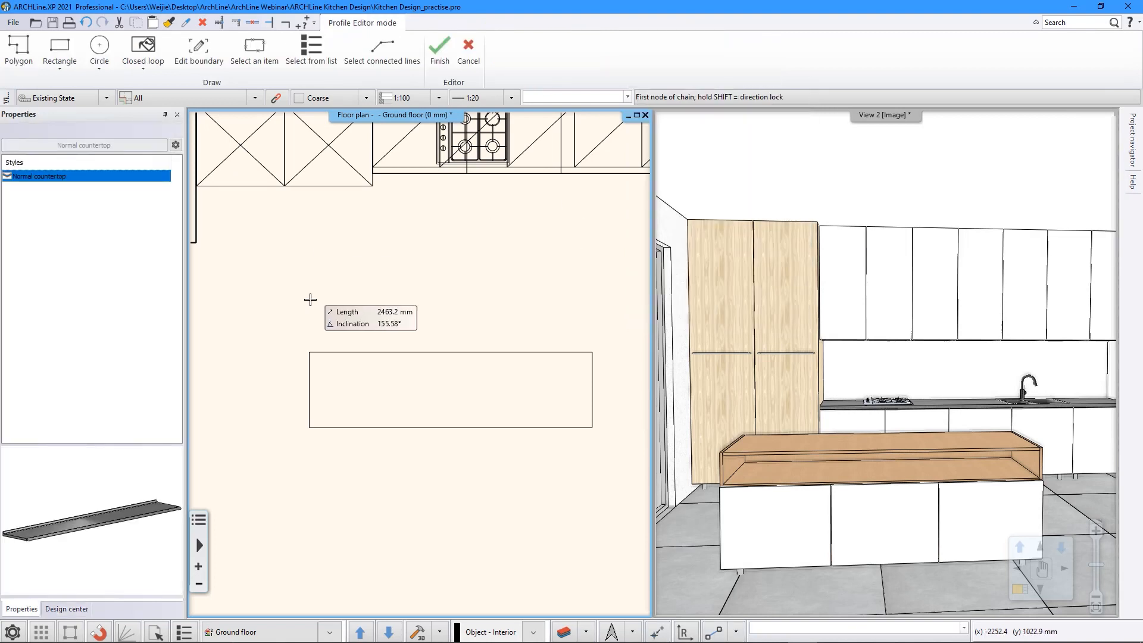
click(657, 635)
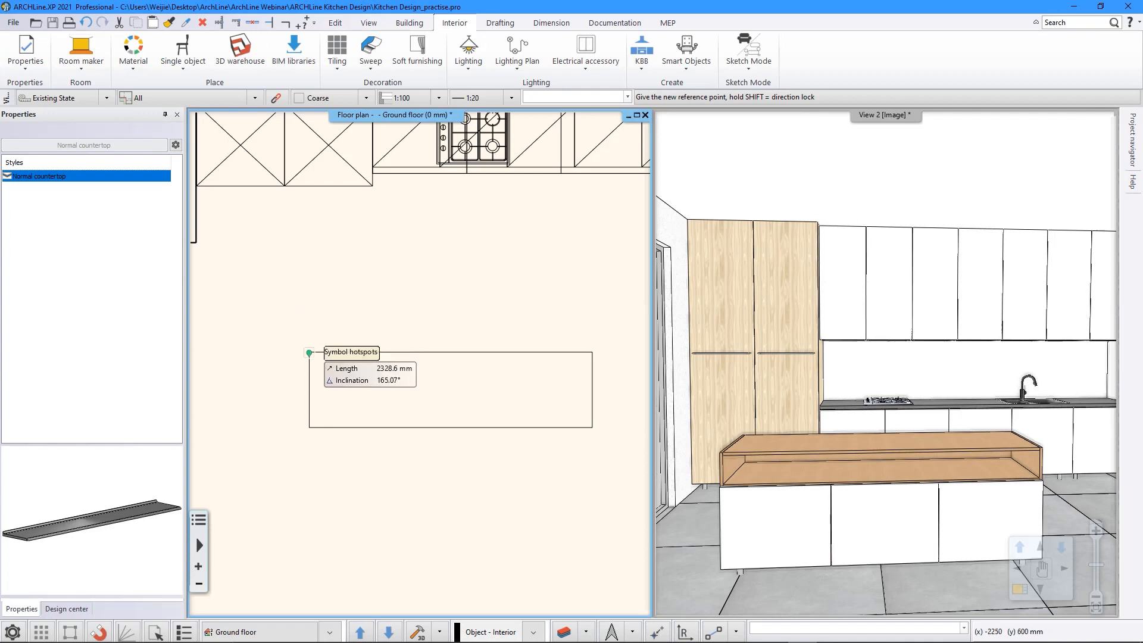
click(309, 353)
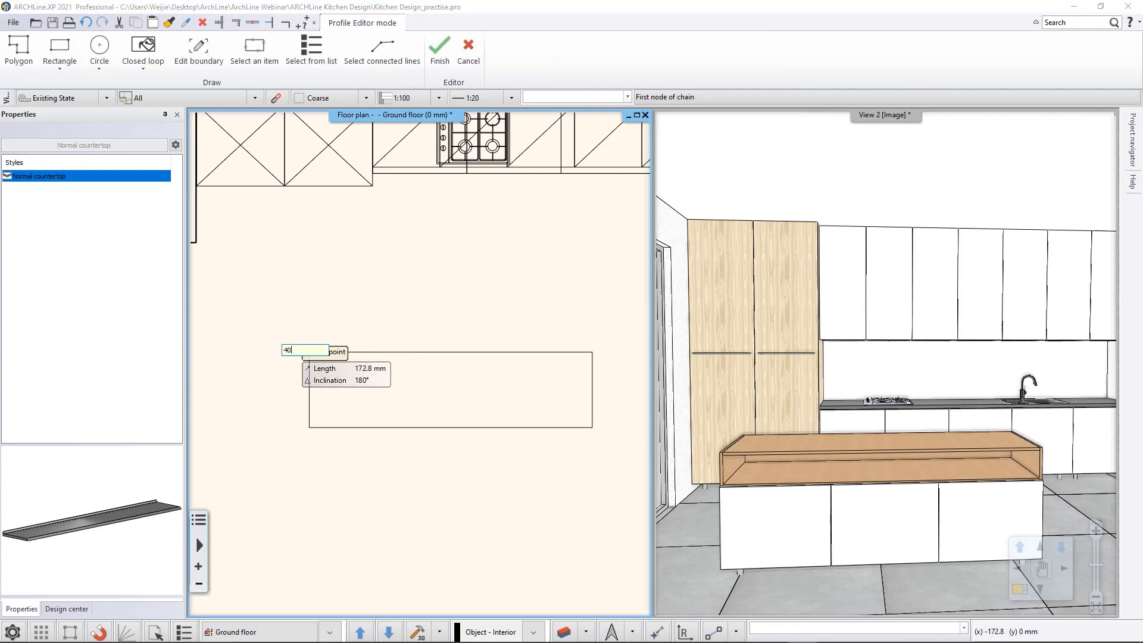
click(301, 353)
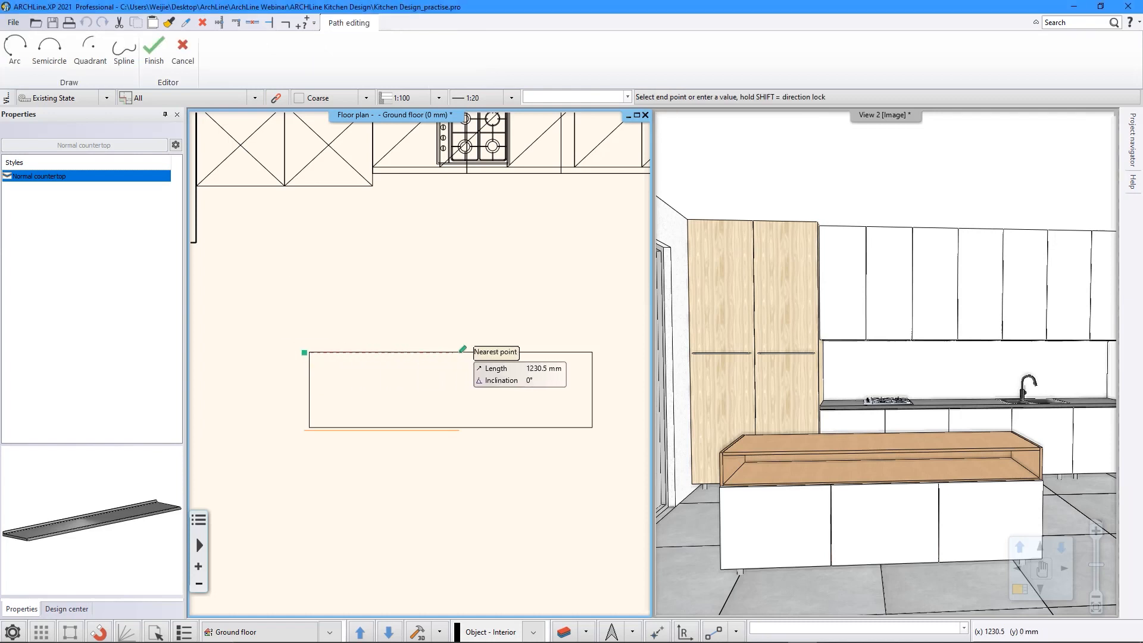
Step: Draw the countertop path 2330 mm long along the island's back edge and finish the profile
text(2330)
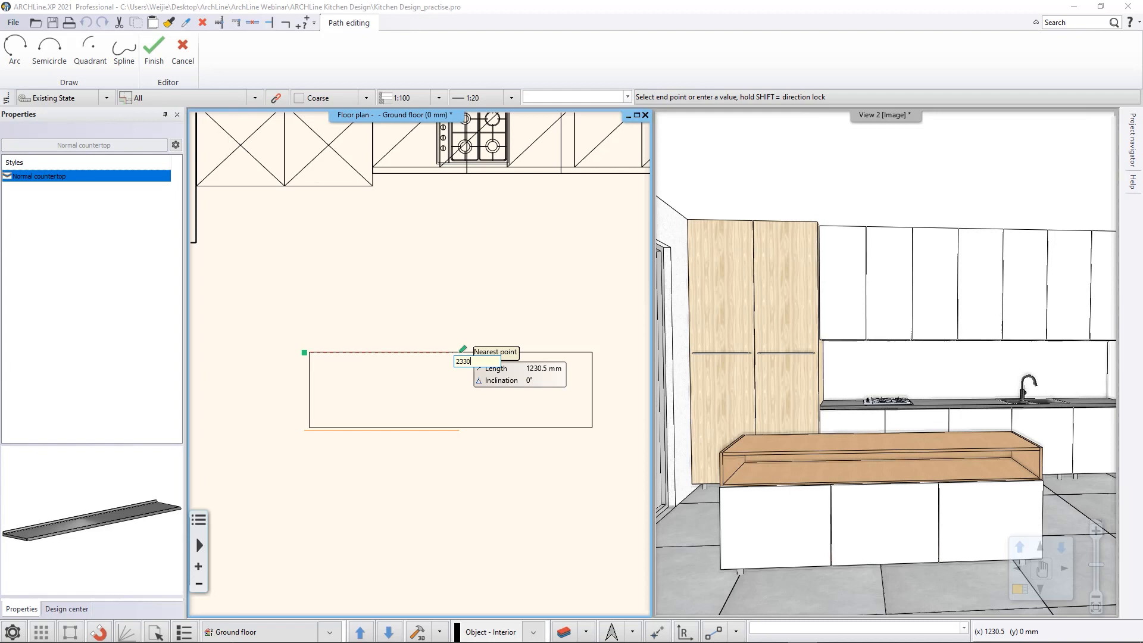
key(Return)
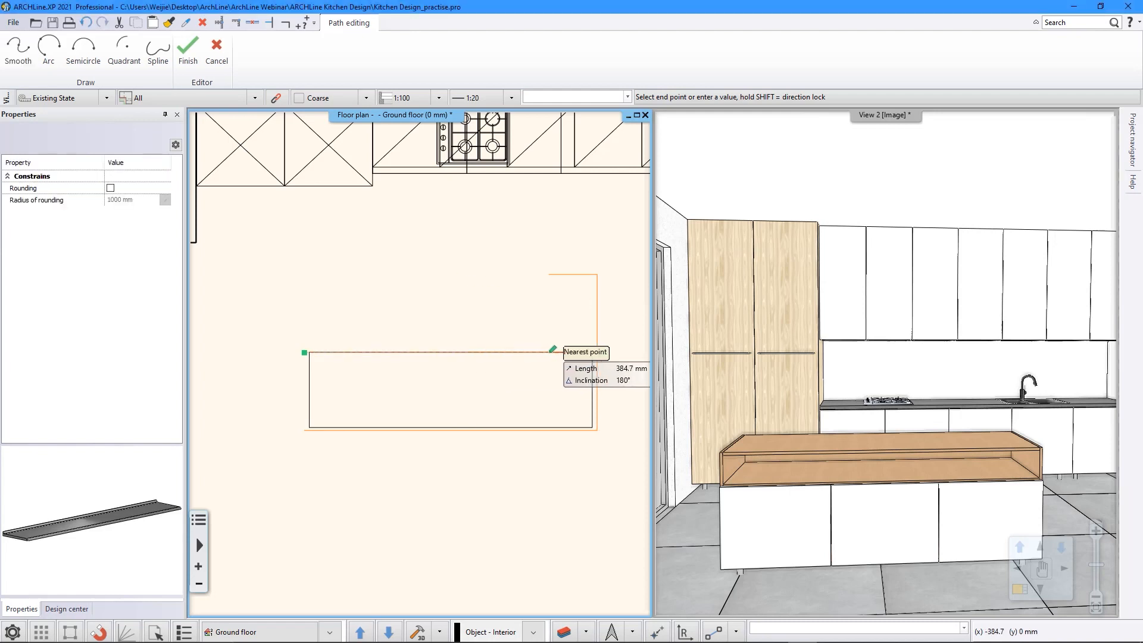
key(Return)
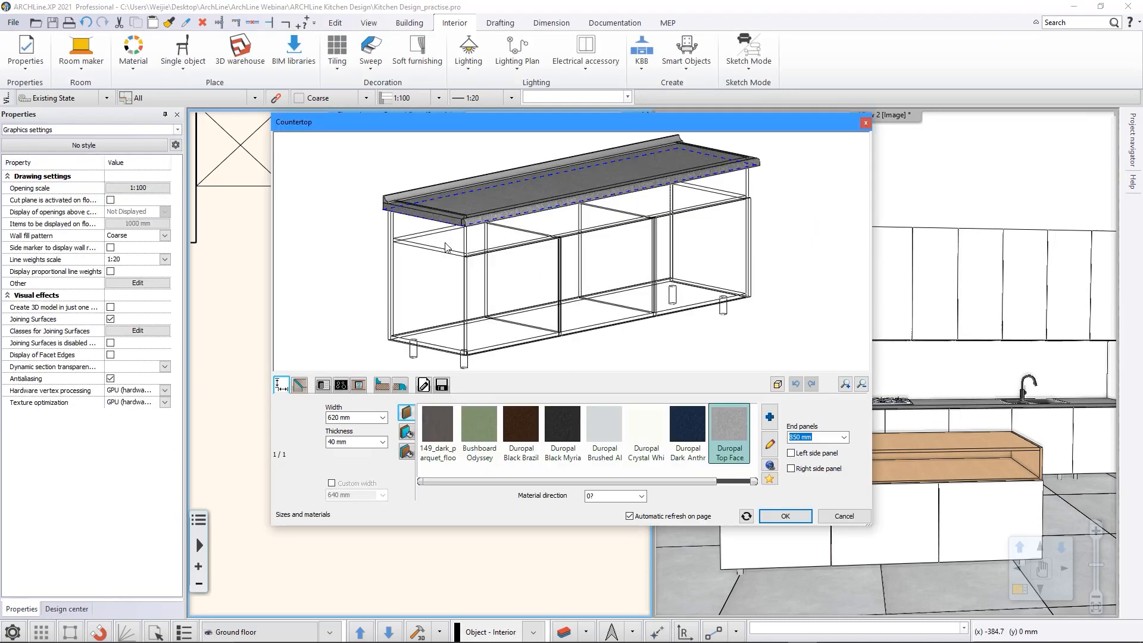
Step: Set the island countertop's width to 650 mm and add left and right side panels with an end panel value of 800 mm
click(364, 419)
text(65)
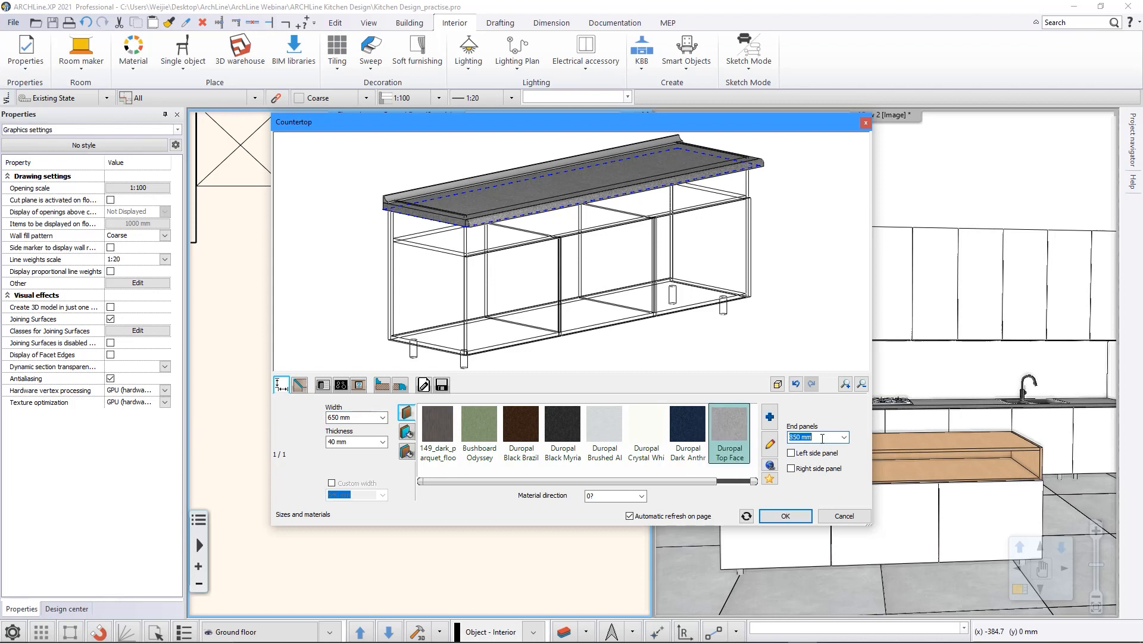
text(80)
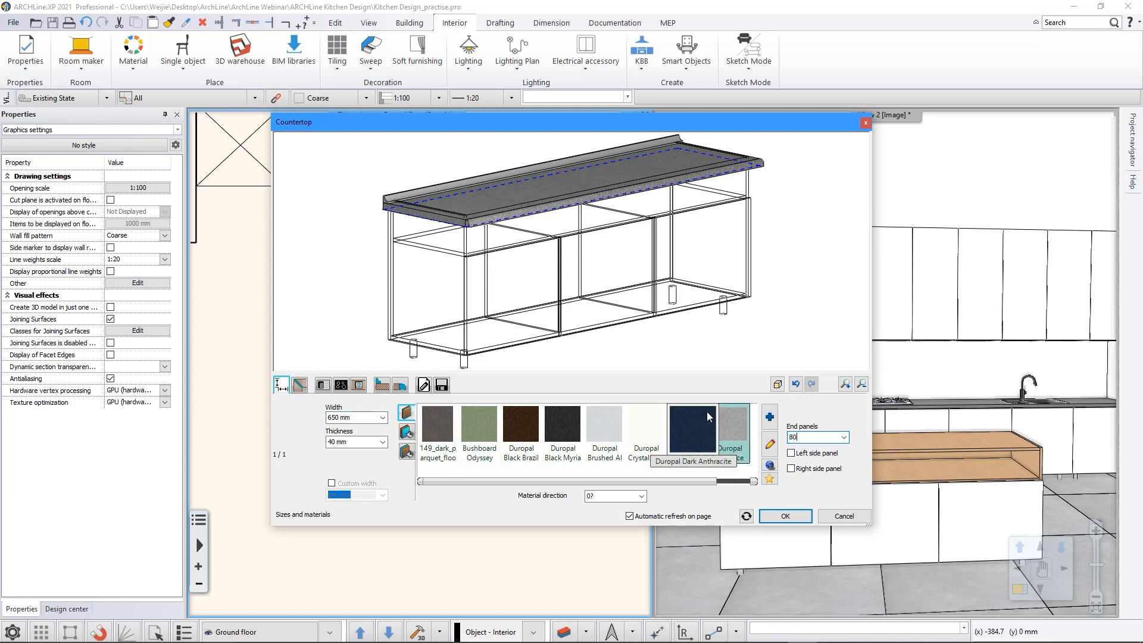
text(0)
key(Tab)
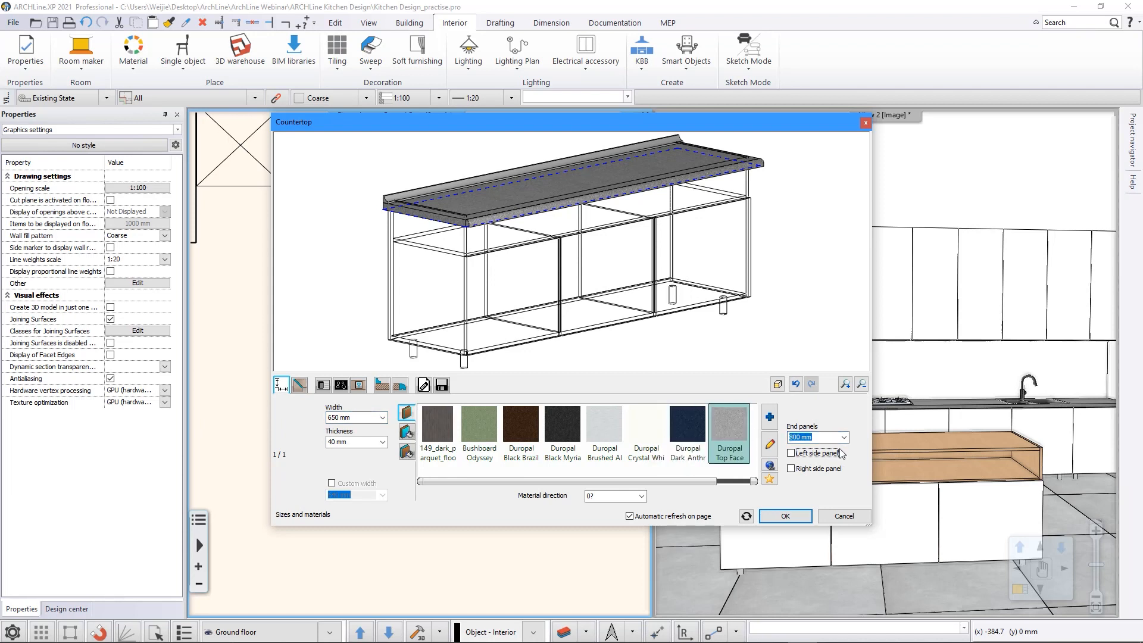
click(792, 454)
click(791, 468)
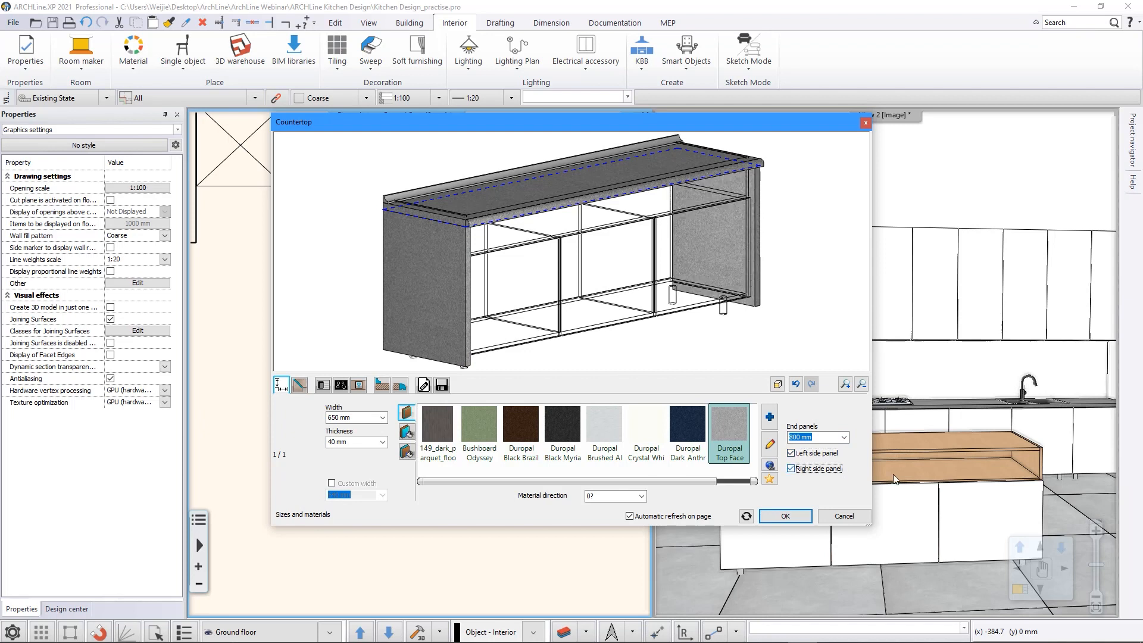
Step: Remove the island countertop's back wall strip and edge profile, and set its relative elevation to 900 mm
click(382, 385)
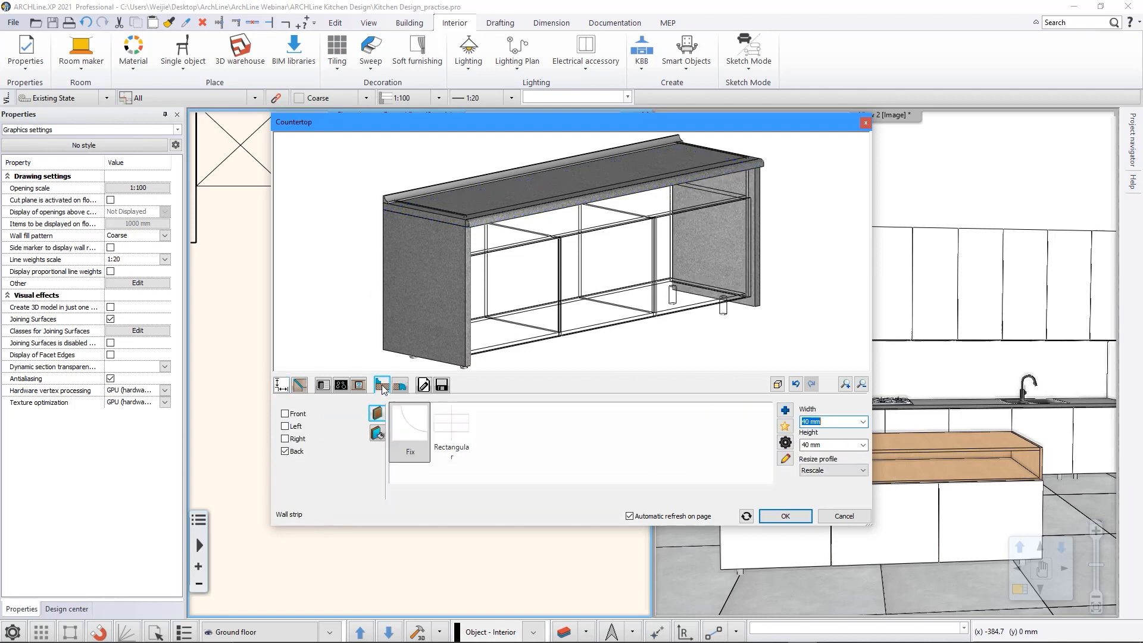
click(396, 390)
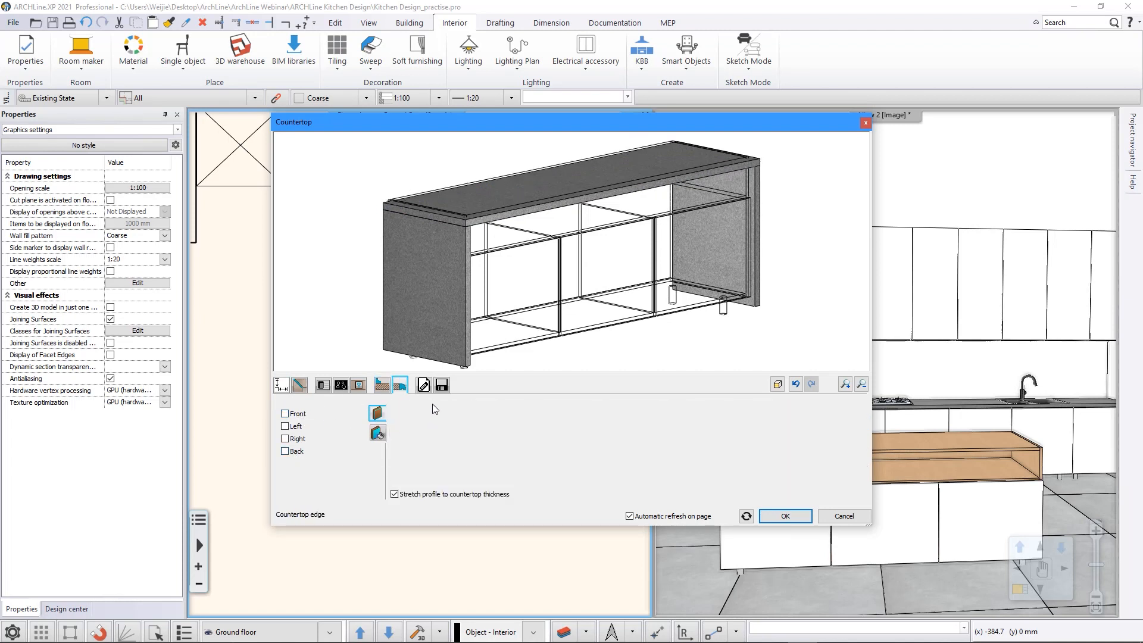
click(423, 385)
double_click(325, 422)
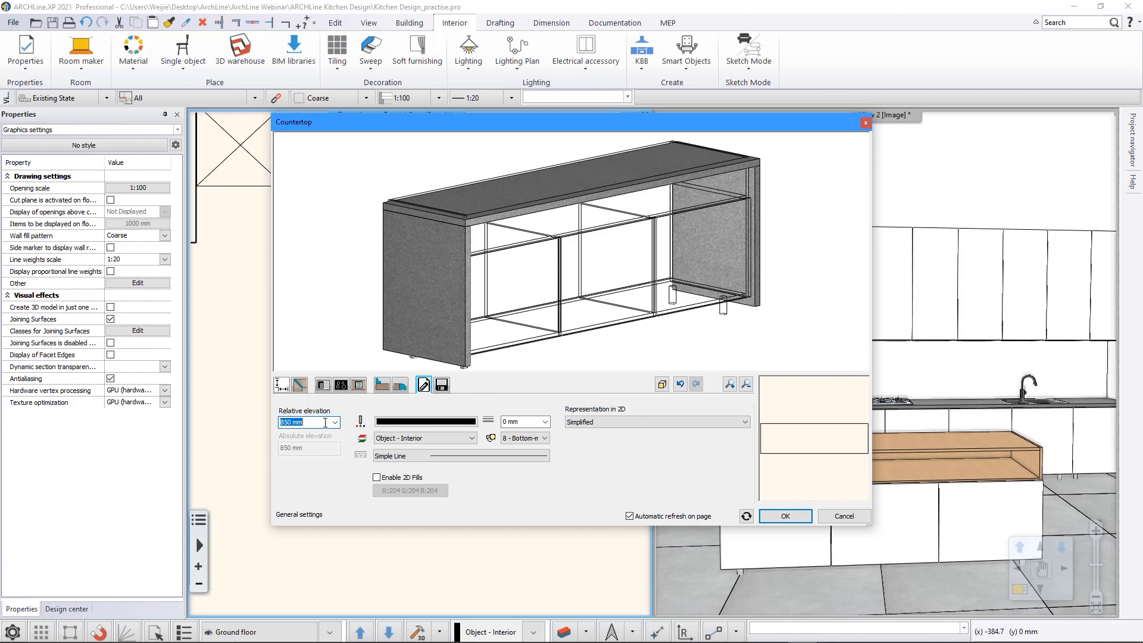
text(900)
key(Tab)
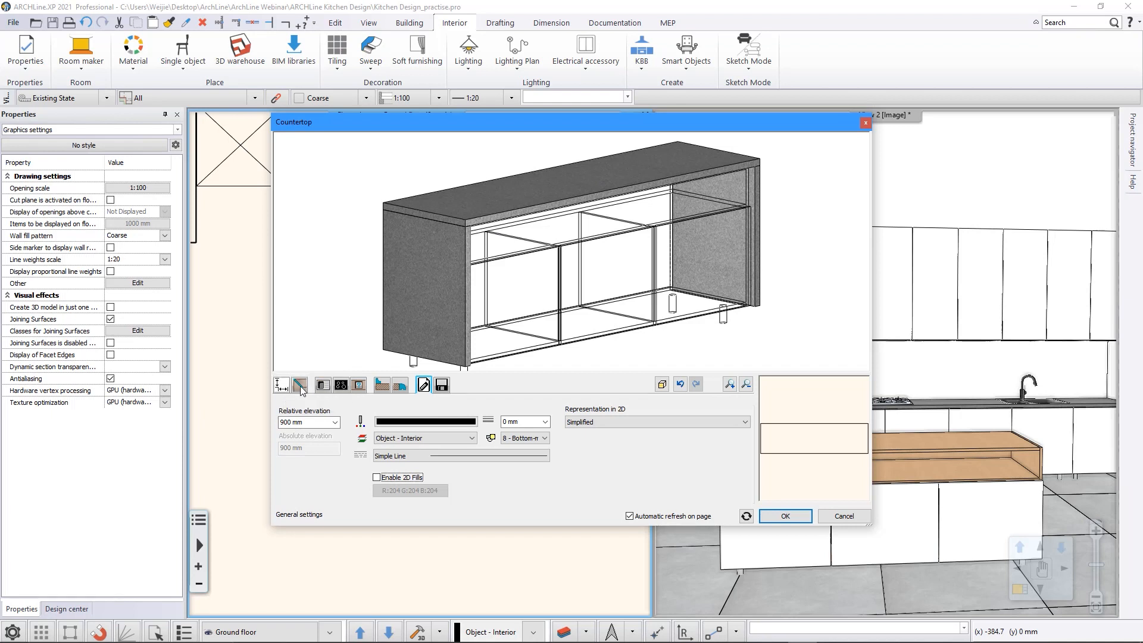
Step: Search the material library for "bright", assign Bright_white to the island countertop and create it
click(281, 384)
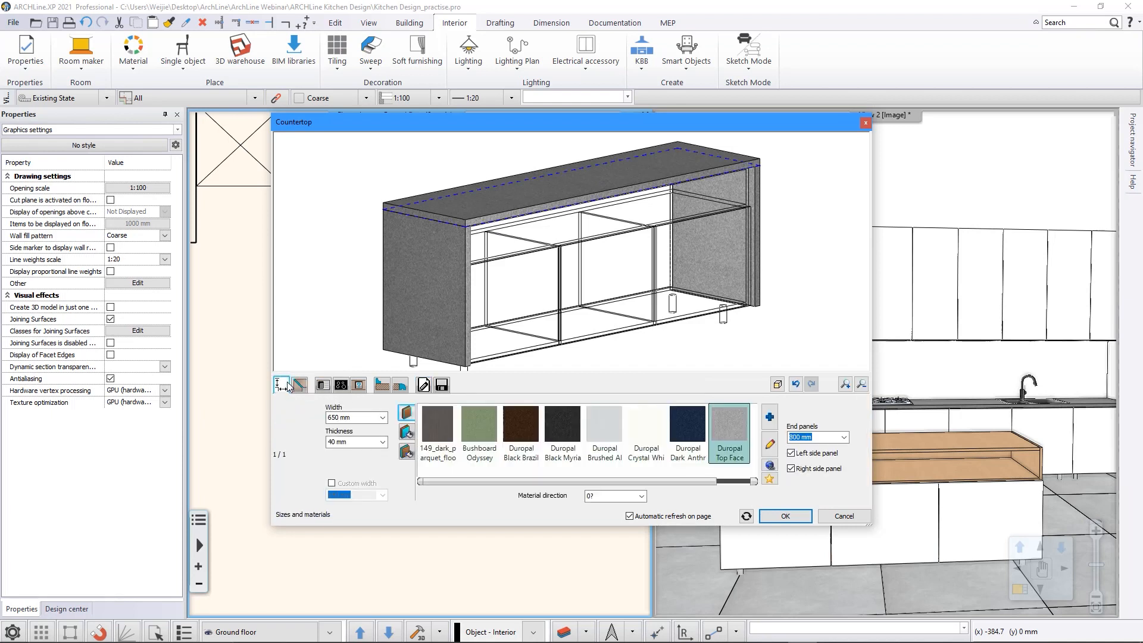
drag(697, 484, 730, 482)
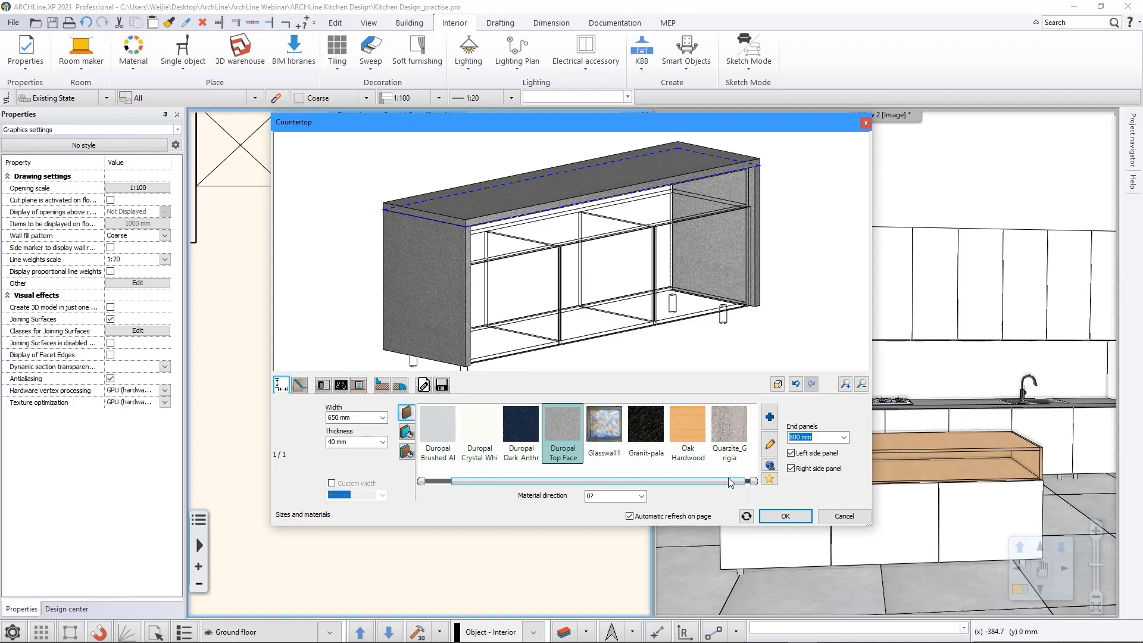
click(769, 417)
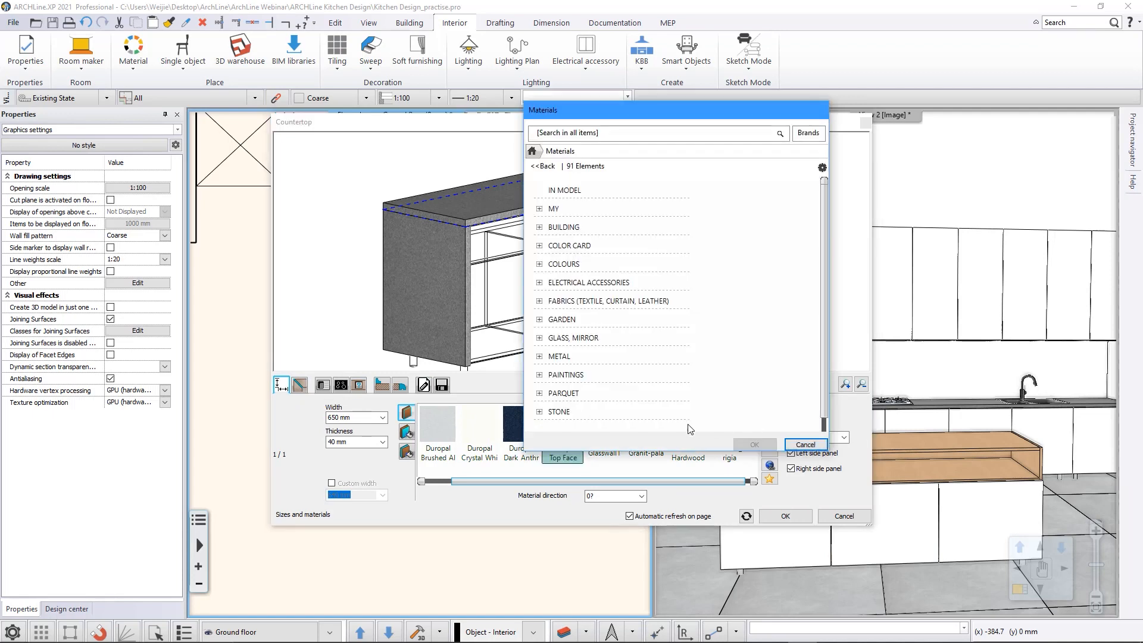
scroll(631, 283, down, 3)
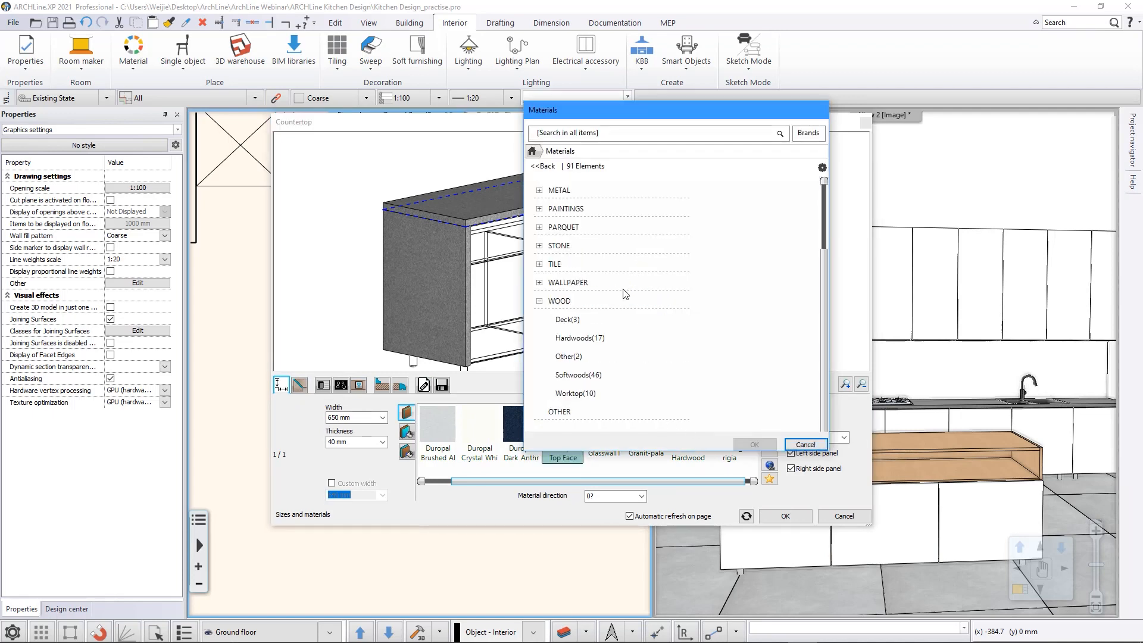
scroll(625, 292, up, 3)
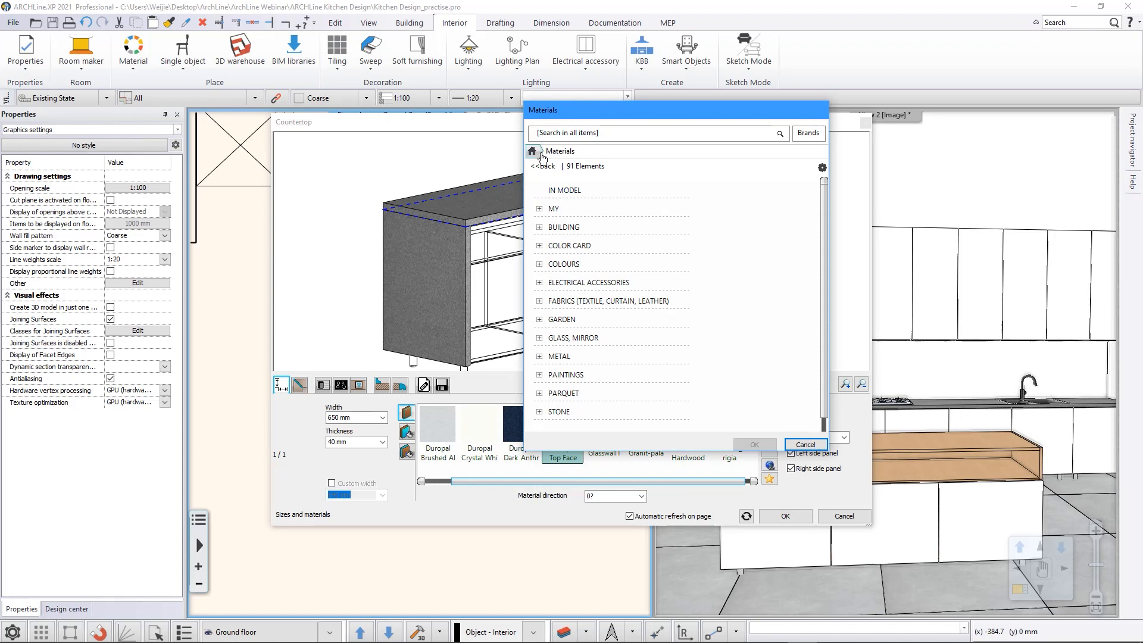
click(567, 137)
text(bright)
key(Return)
click(804, 312)
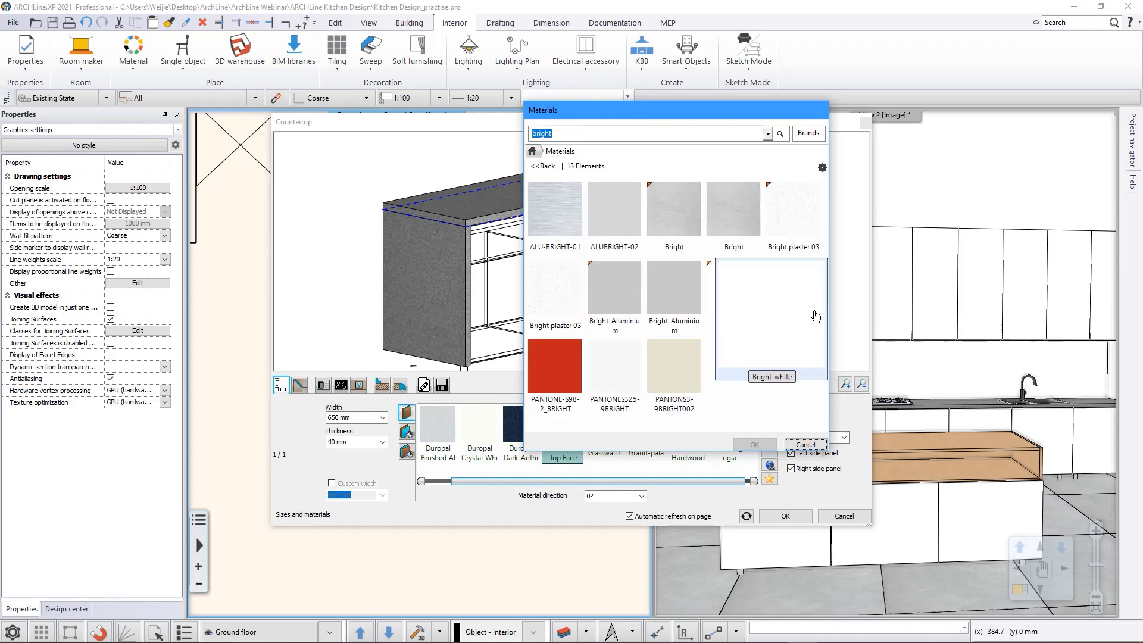
click(767, 444)
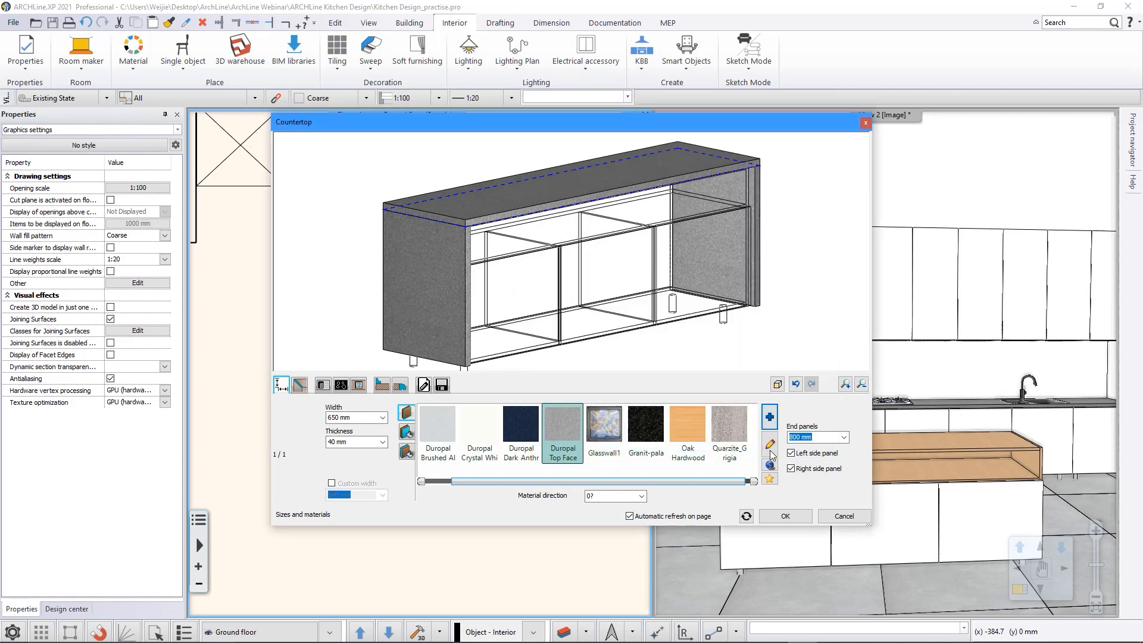
click(785, 516)
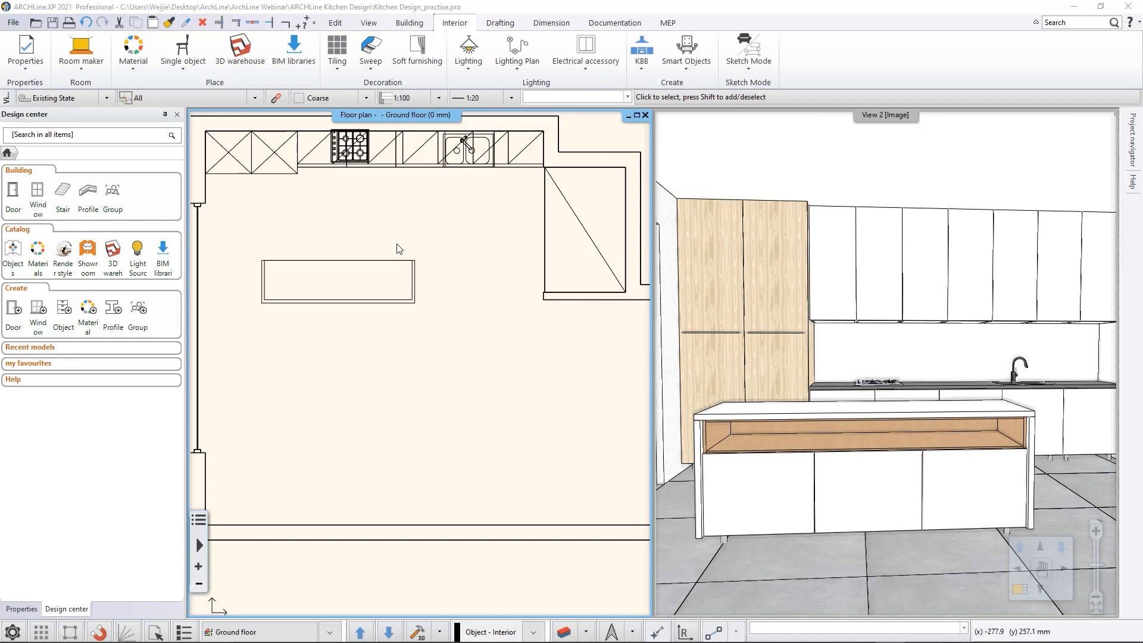
Step: Begin a KBB plinth by profile along the front of the two tall cabinets, stepping back to the adjoining base run's front edge
click(643, 70)
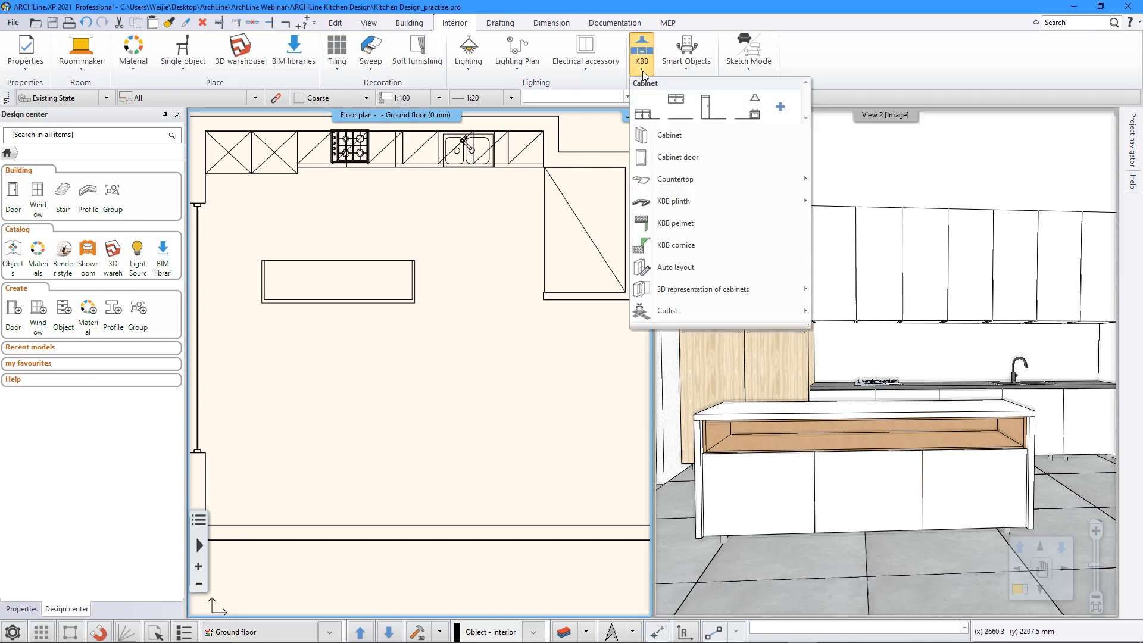
mouse_move(717, 199)
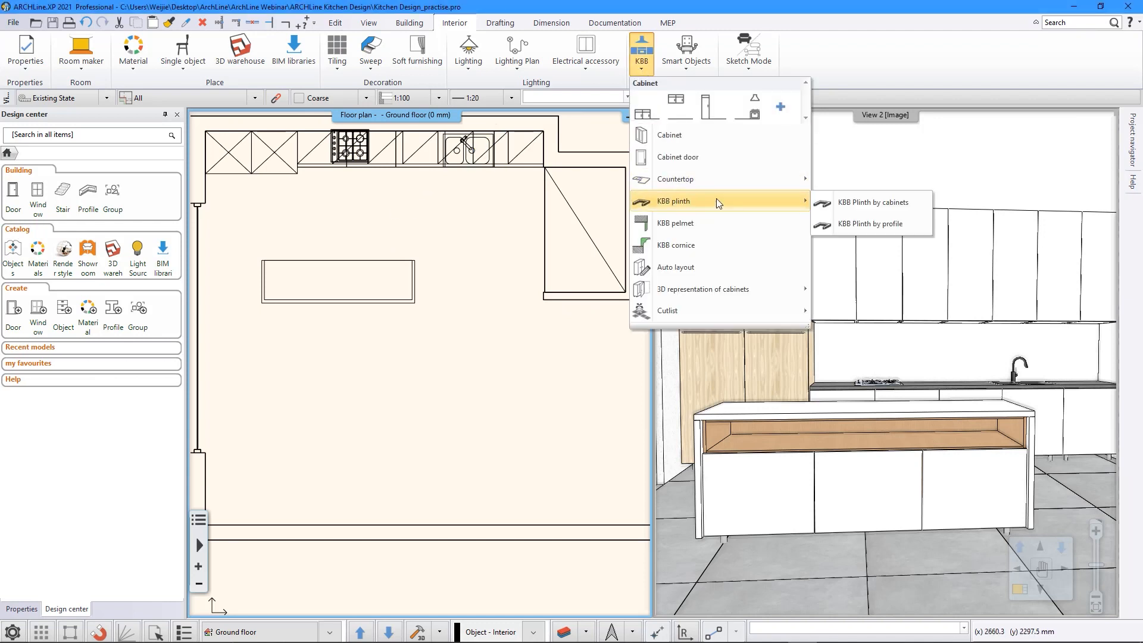
click(878, 226)
scroll(390, 237, up, 5)
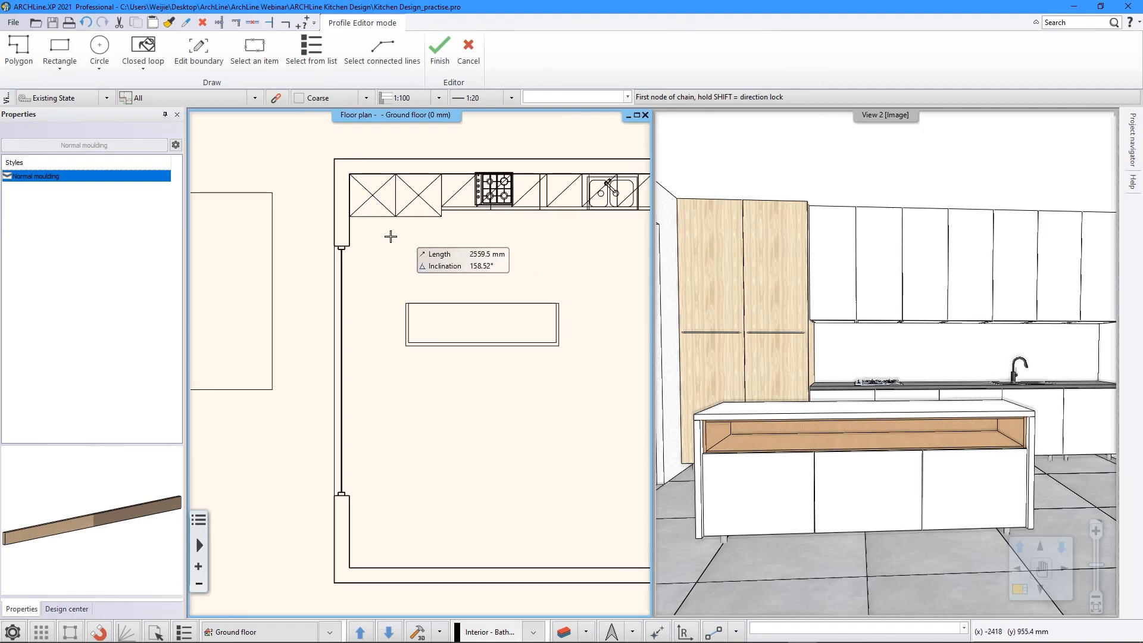
scroll(248, 359, up, 4)
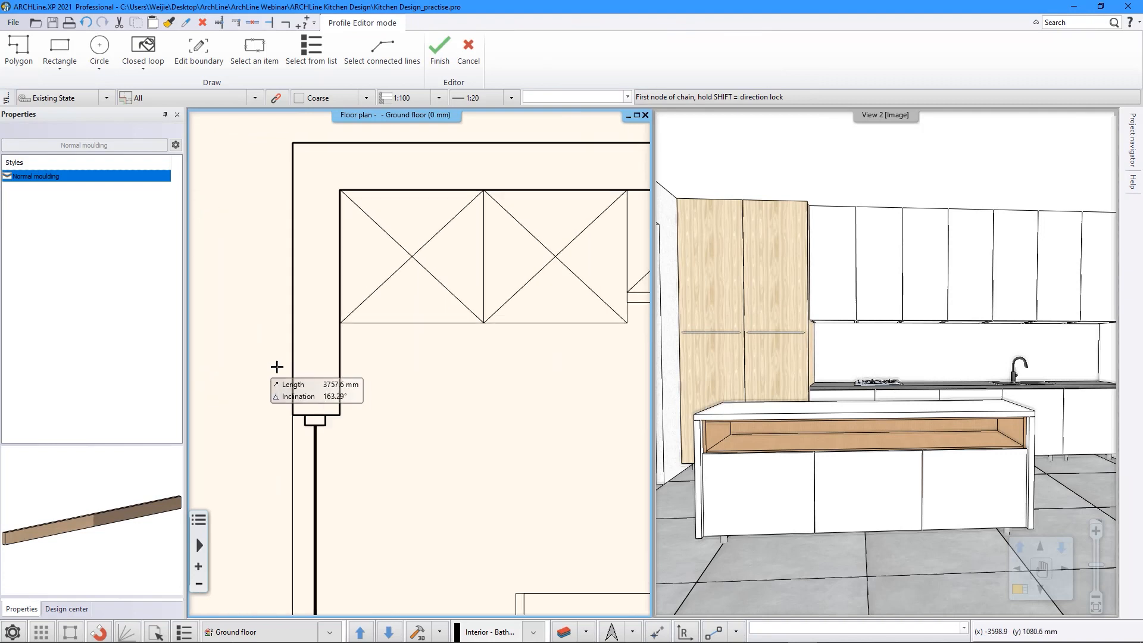
click(291, 326)
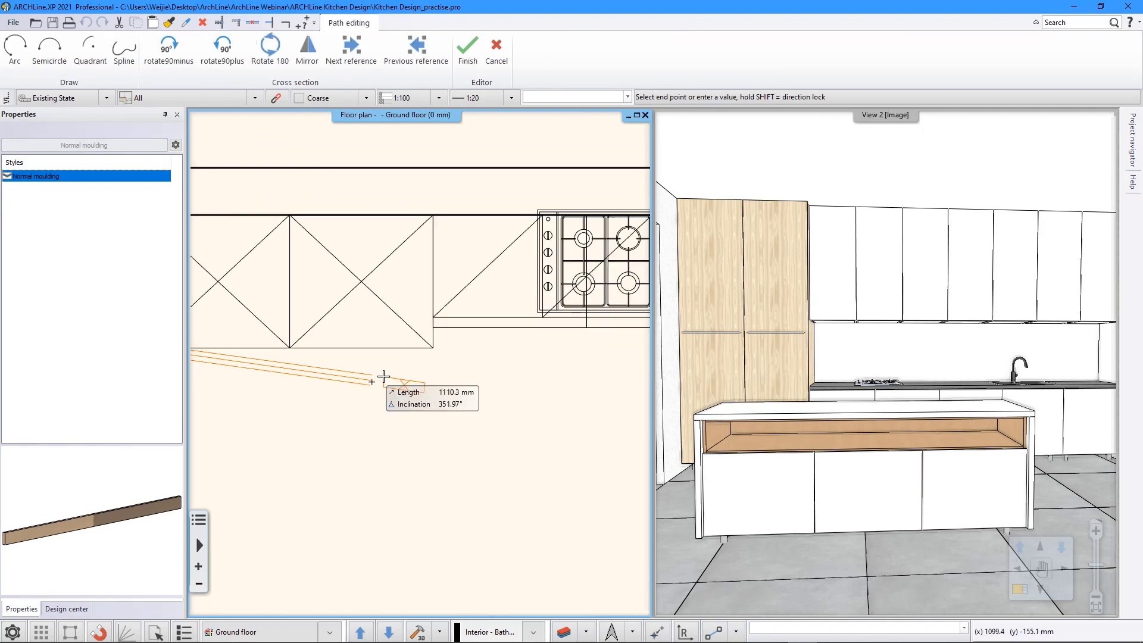
click(433, 349)
click(433, 328)
Step: Continue the plinth path about 3767 mm along the base run and down the side unit's front to the end wall, and finish it
middle_drag(510, 369, 23, 354)
middle_drag(600, 355, 375, 361)
middle_drag(487, 358, 463, 365)
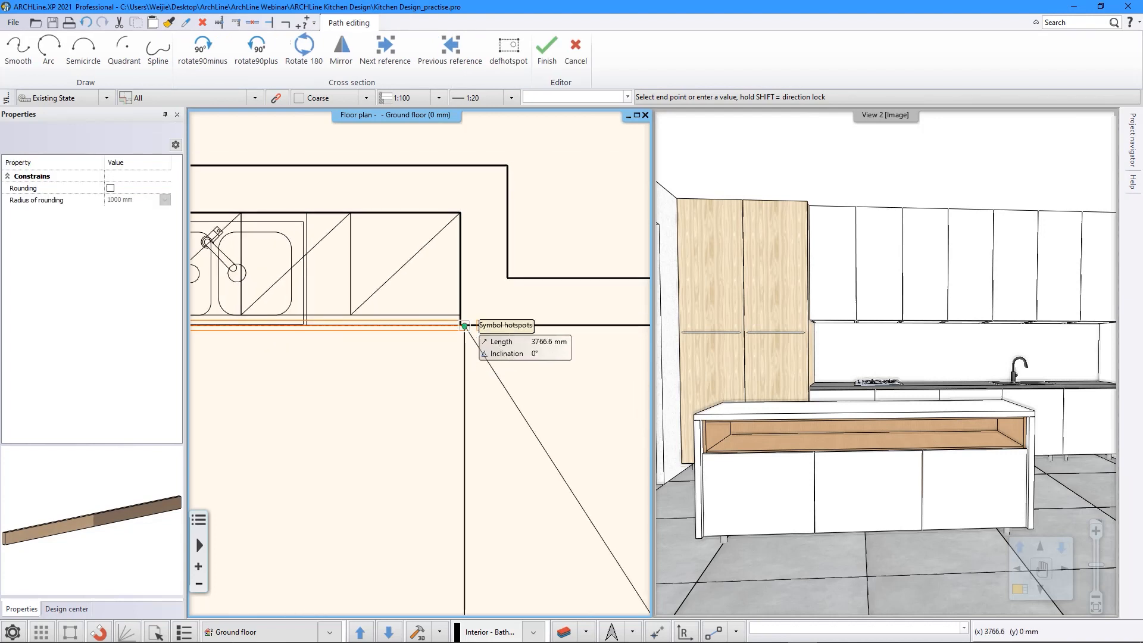
click(465, 325)
middle_drag(464, 495, 448, 291)
middle_drag(468, 319, 436, 174)
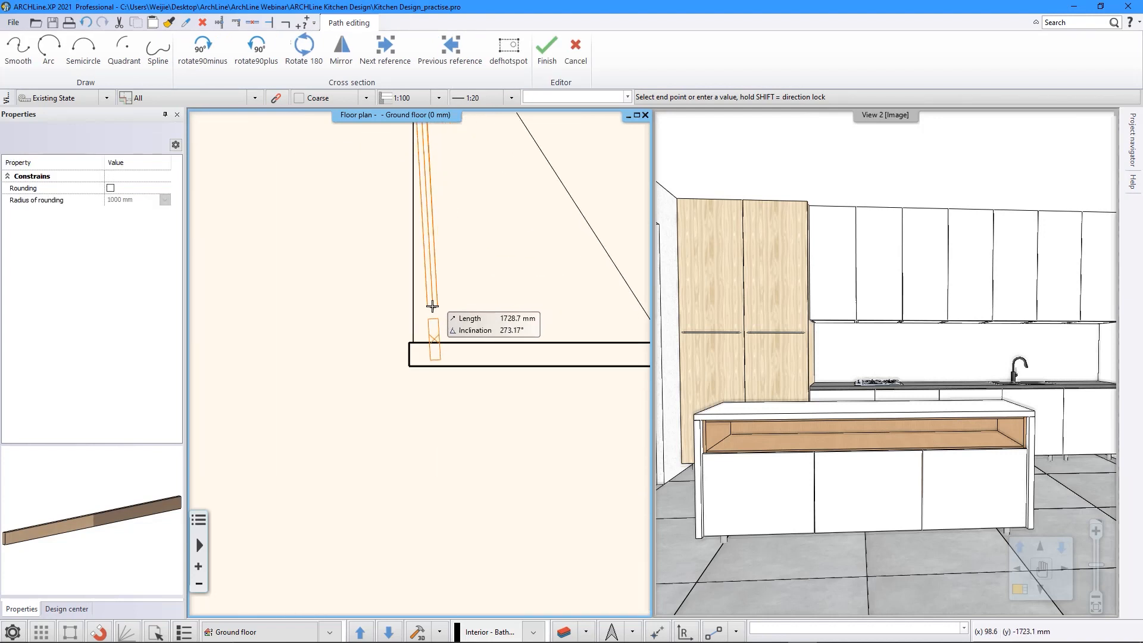
scroll(424, 303, up, 2)
click(410, 382)
key(Return)
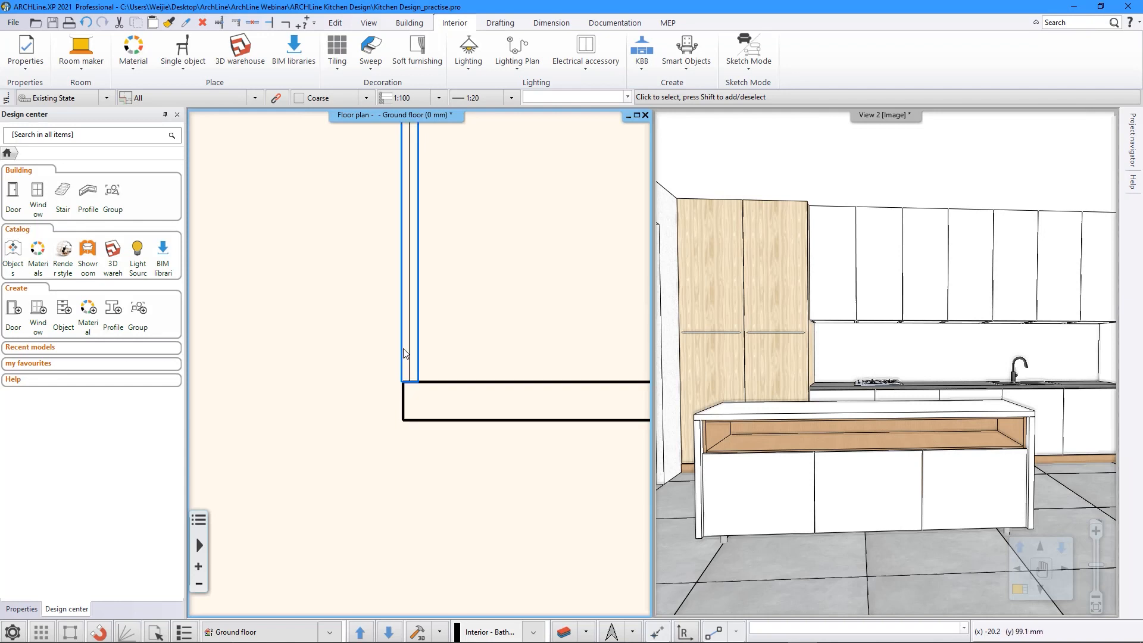
Step: Set the wall cabinets' plinth height to 100 mm and move its section profile's reference point to a bottom corner
click(411, 390)
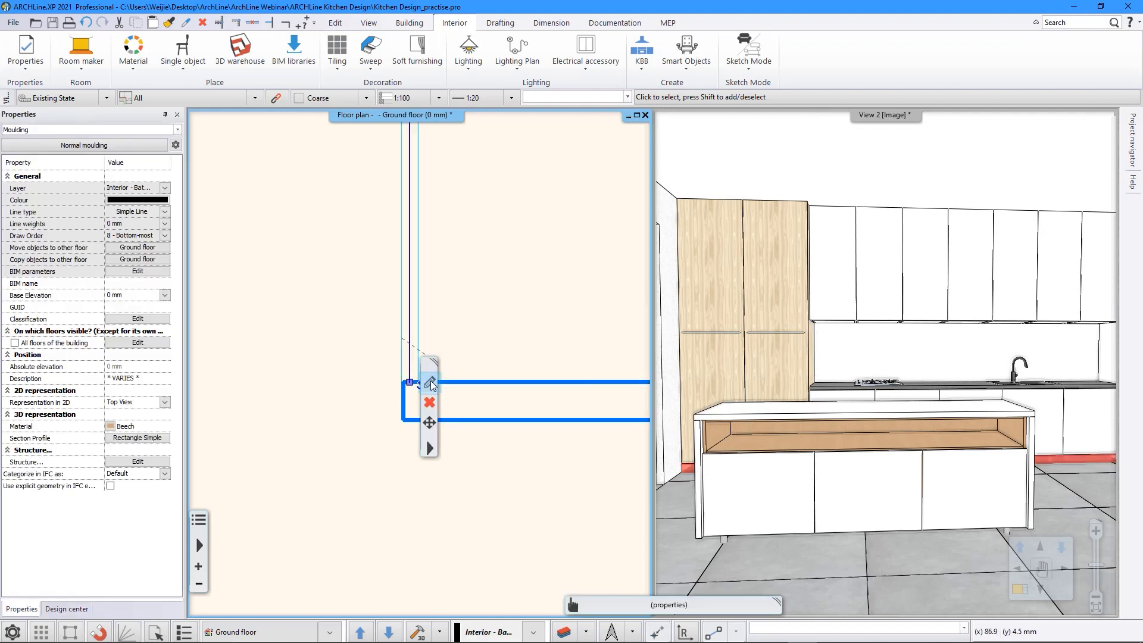
click(430, 384)
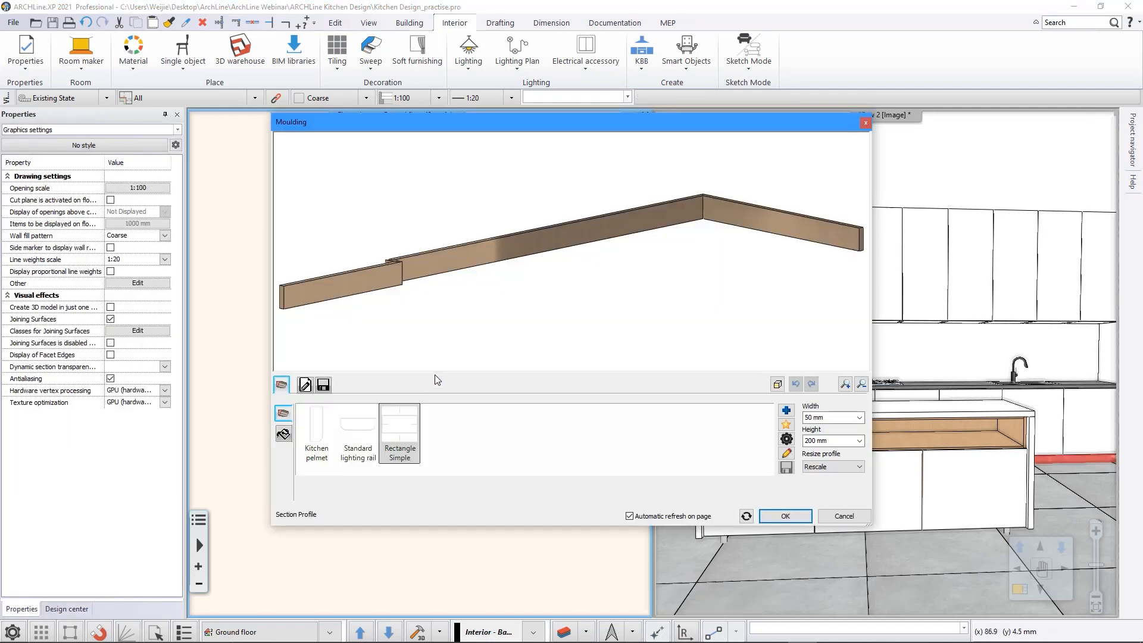
double_click(817, 440)
text(100)
key(Tab)
click(787, 440)
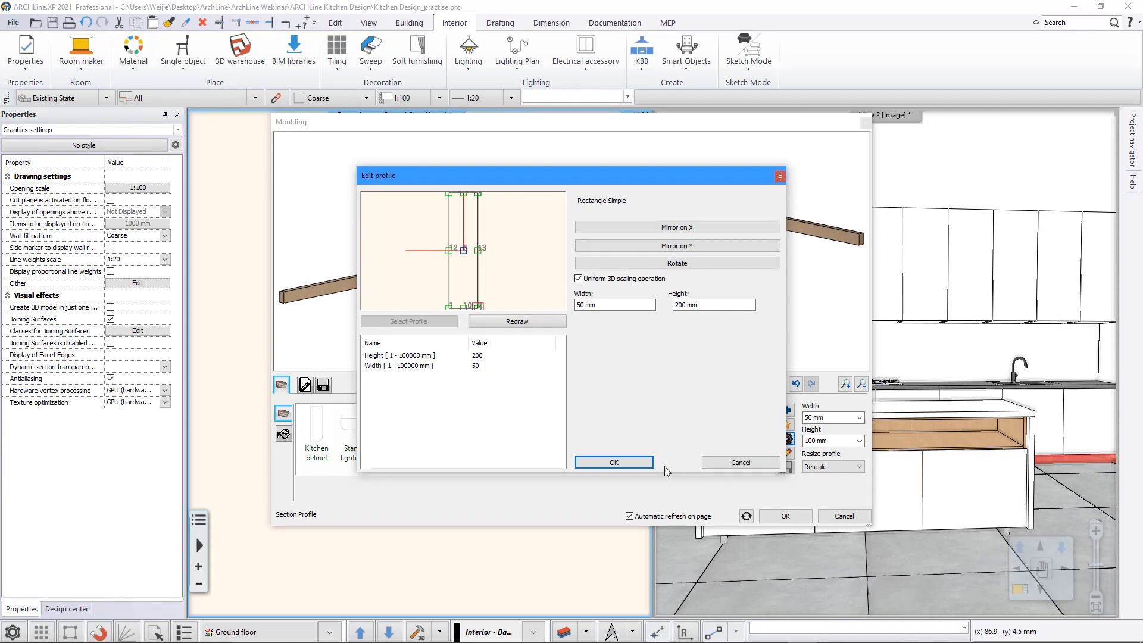
click(614, 463)
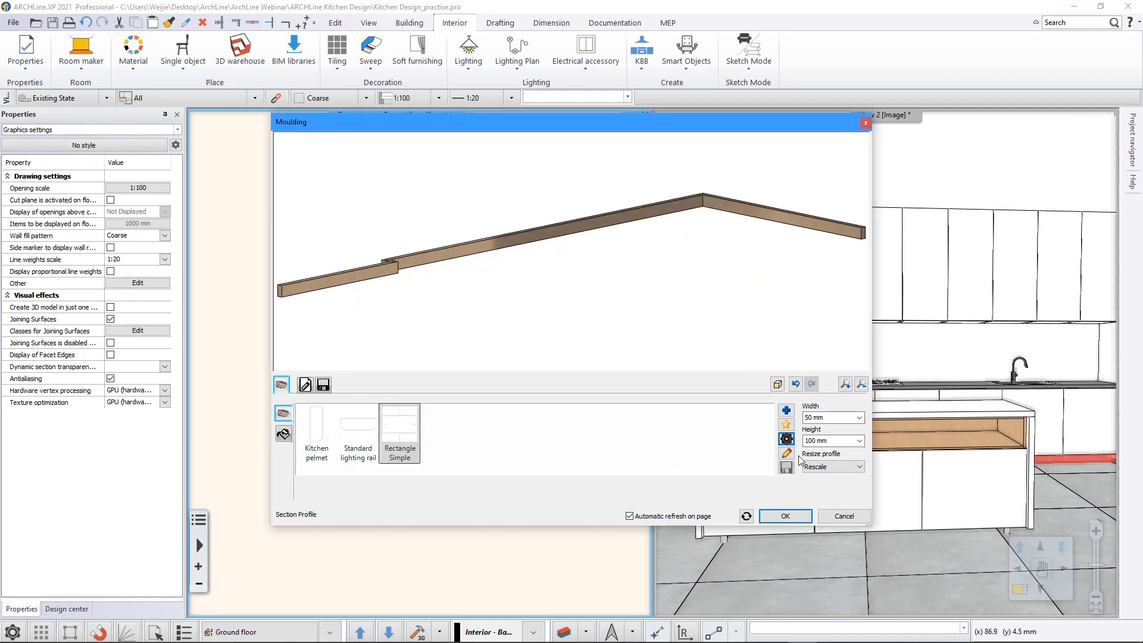
Step: Assign the Dark_grey material to the wall cabinets' plinth and apply the moulding changes
click(284, 435)
click(317, 429)
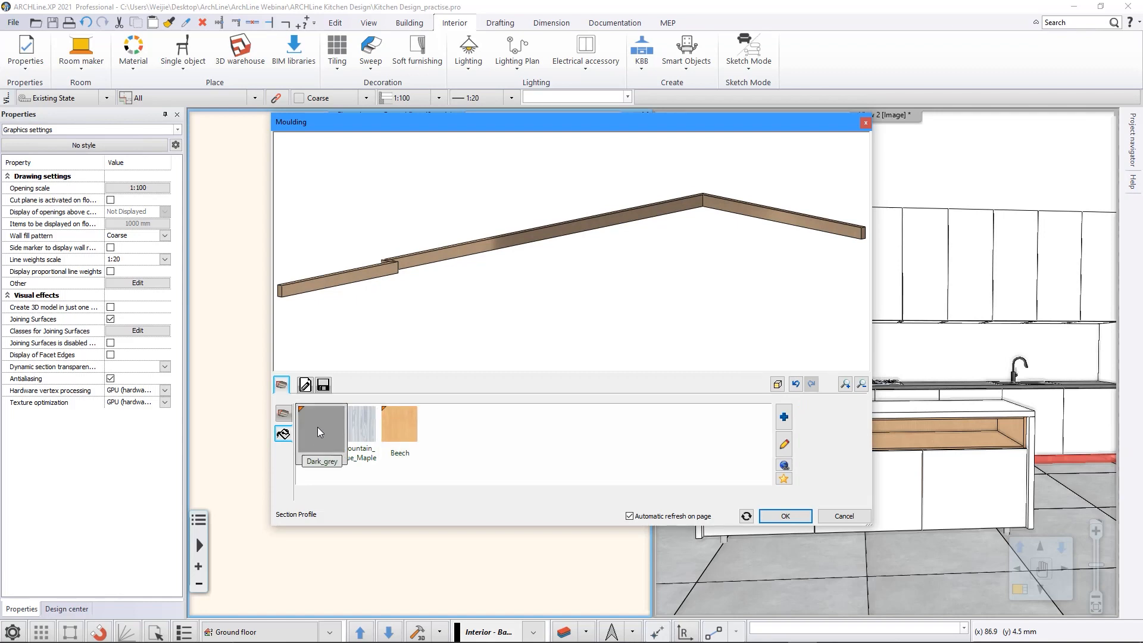
click(786, 516)
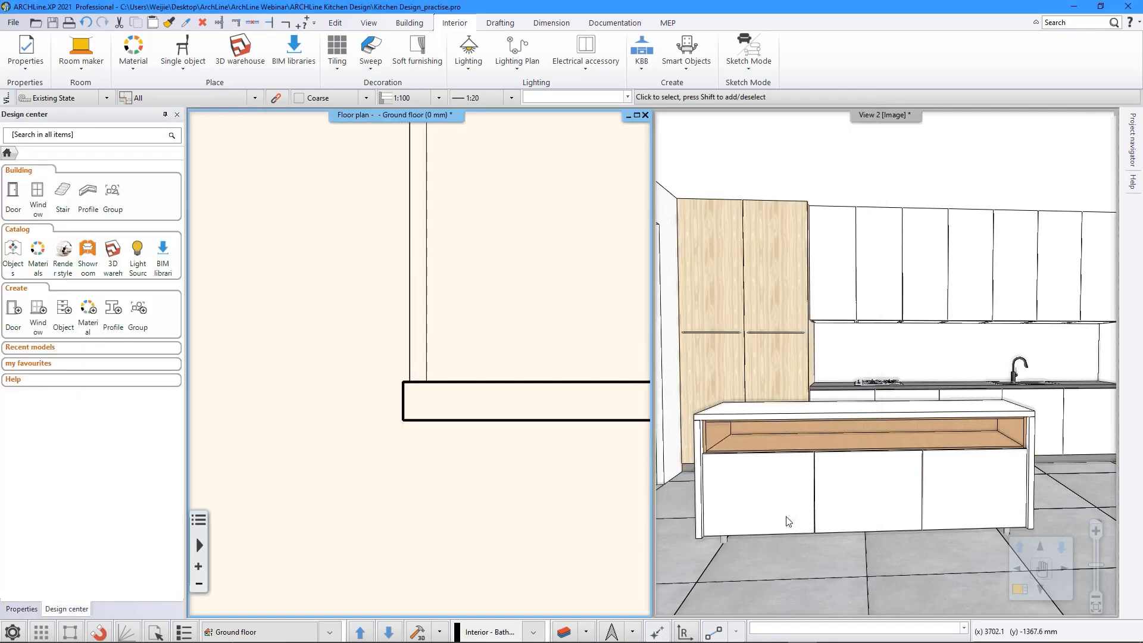
Step: Draw a closed rectangular KBB plinth by profile around the island cabinets, inside the end panels, with 600 mm short sides
middle_drag(972, 480, 633, 380)
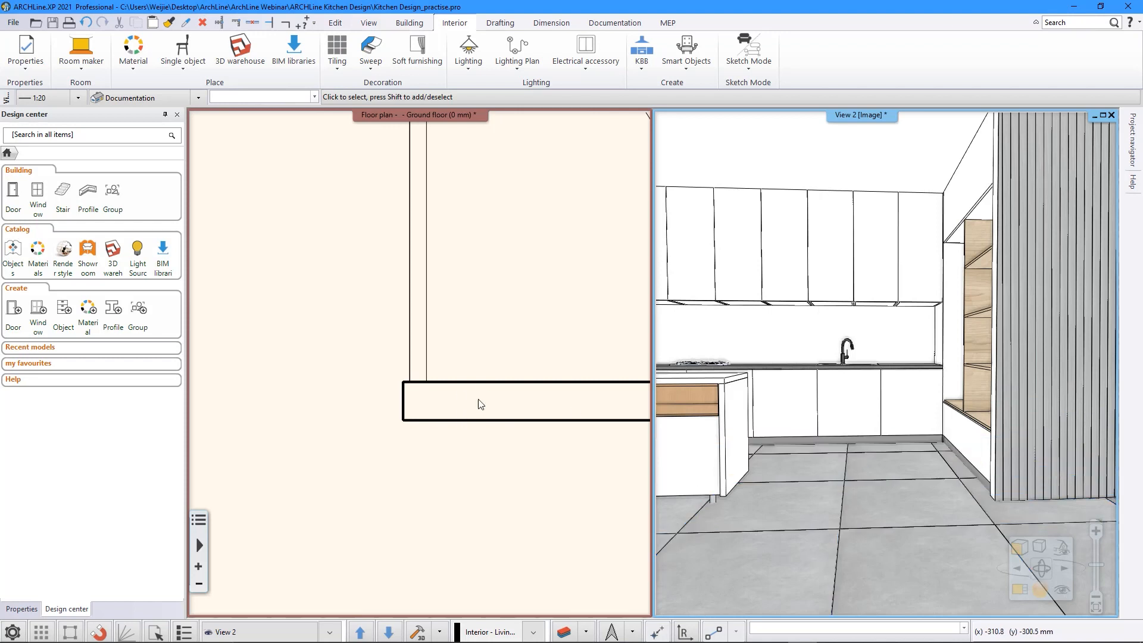
click(331, 247)
scroll(326, 268, down, 5)
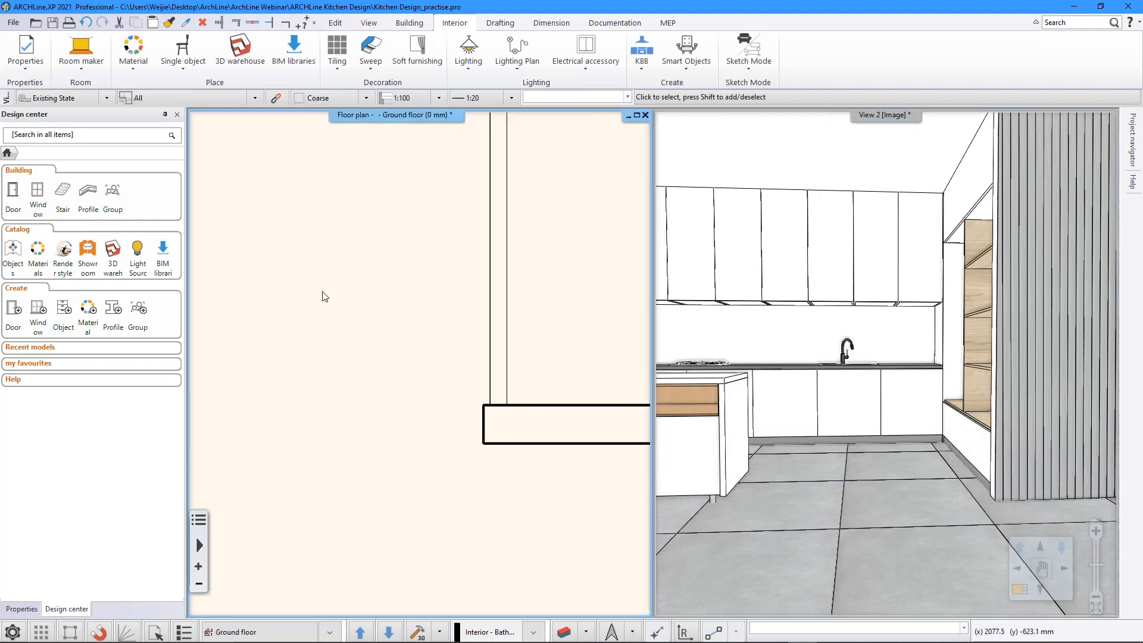
middle_drag(304, 264, 443, 235)
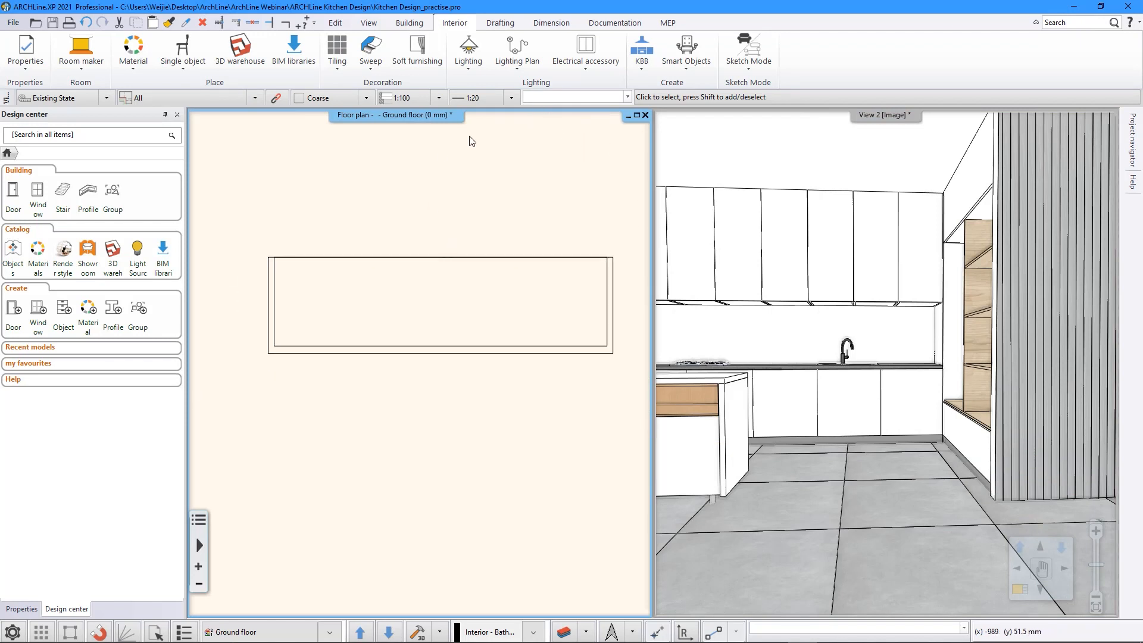
click(646, 72)
mouse_move(749, 199)
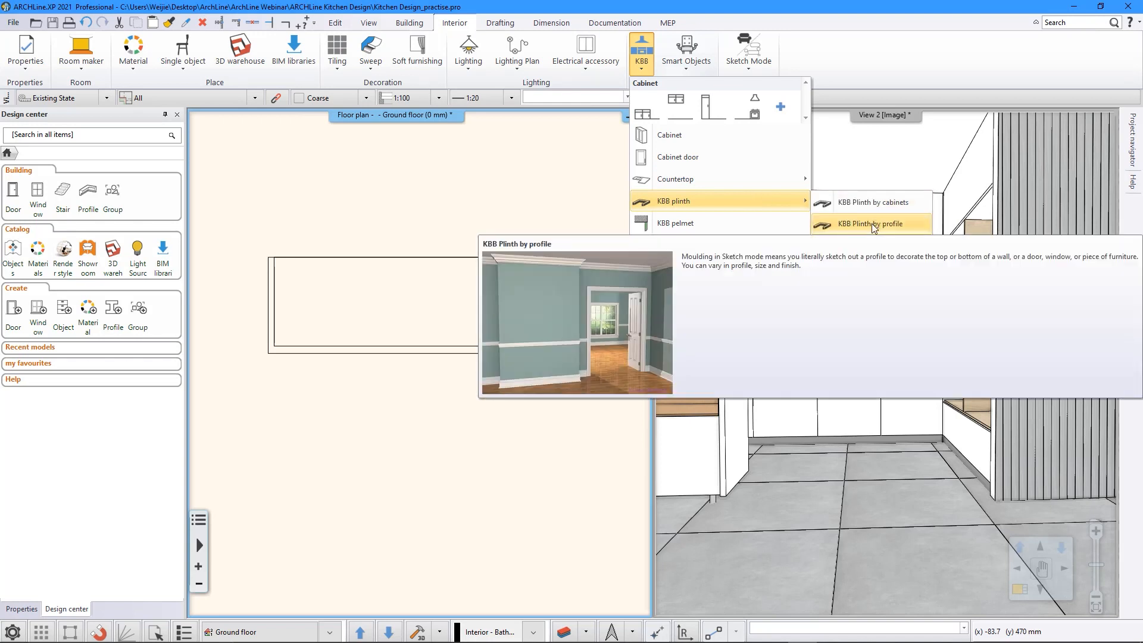
click(872, 223)
click(274, 258)
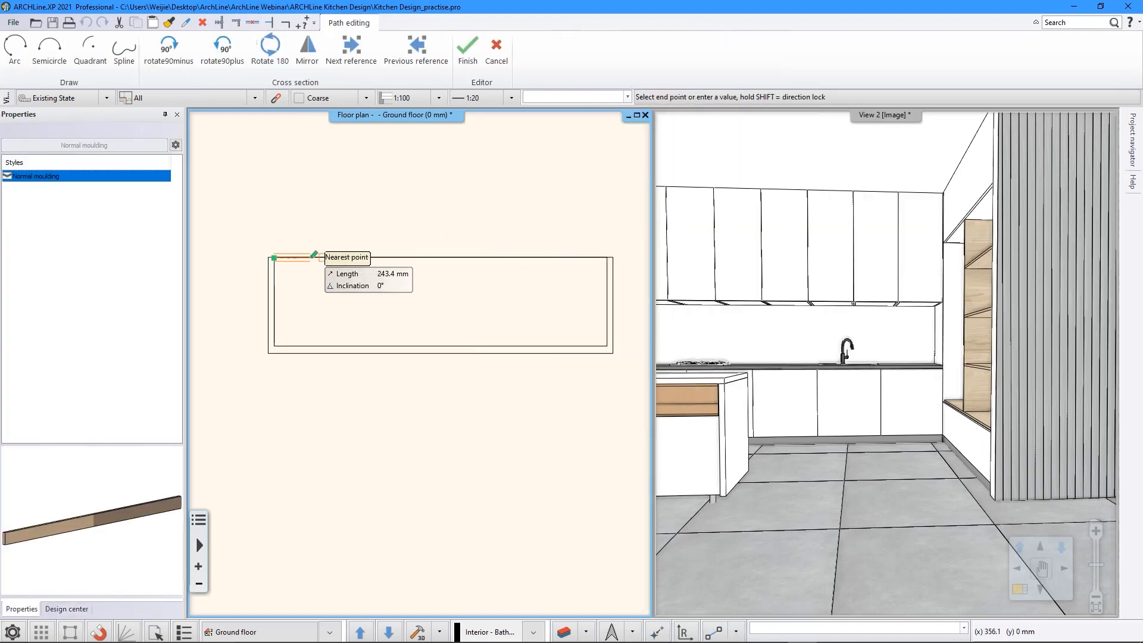
click(606, 258)
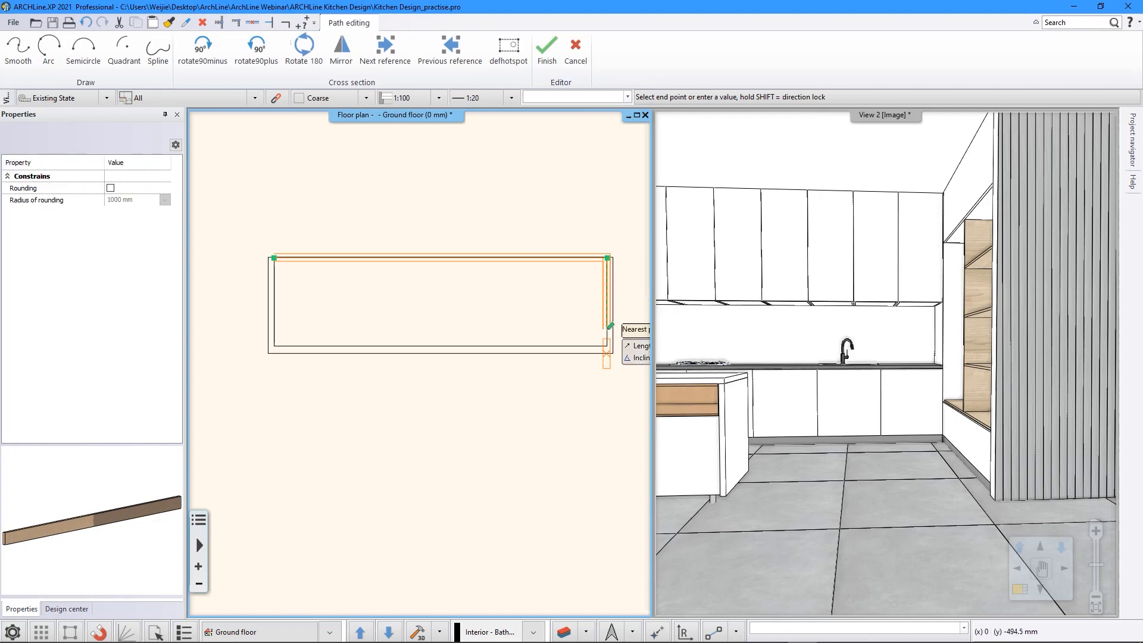
click(607, 346)
click(274, 346)
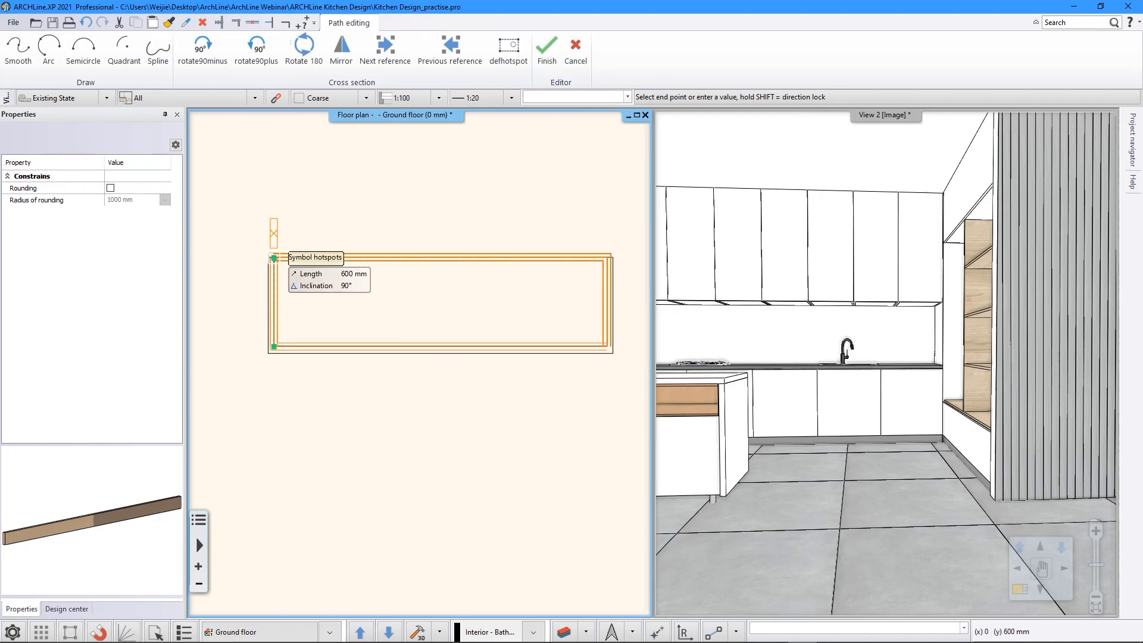
click(274, 257)
key(Return)
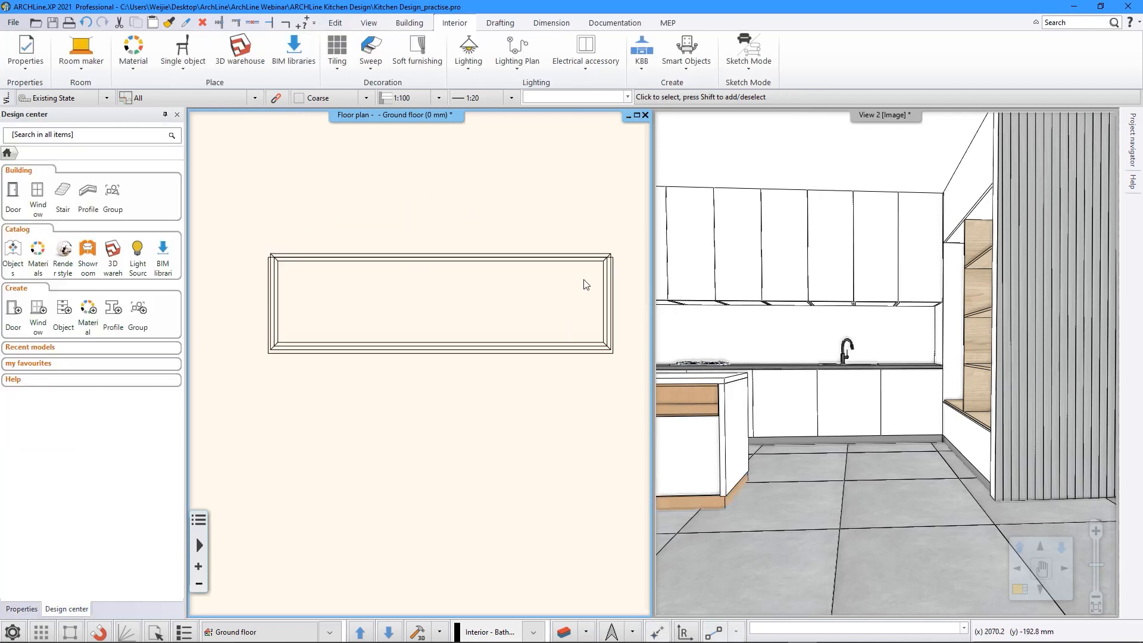
Step: Set the island plinth's height to 100 mm and move its section profile's reference point to a bottom corner
click(588, 261)
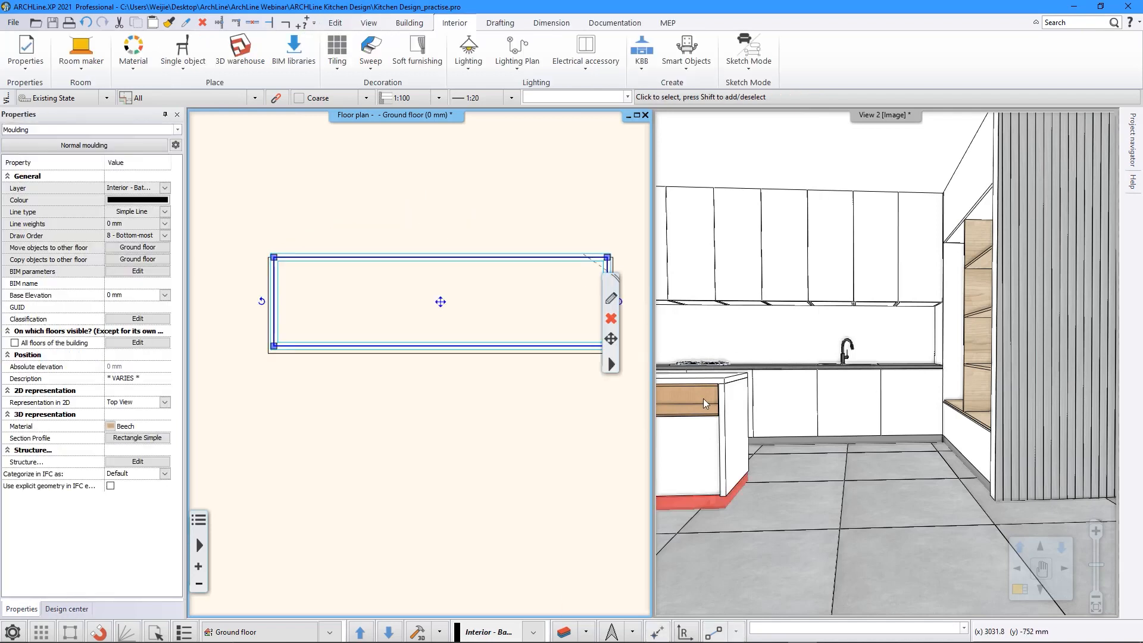
click(611, 298)
double_click(834, 441)
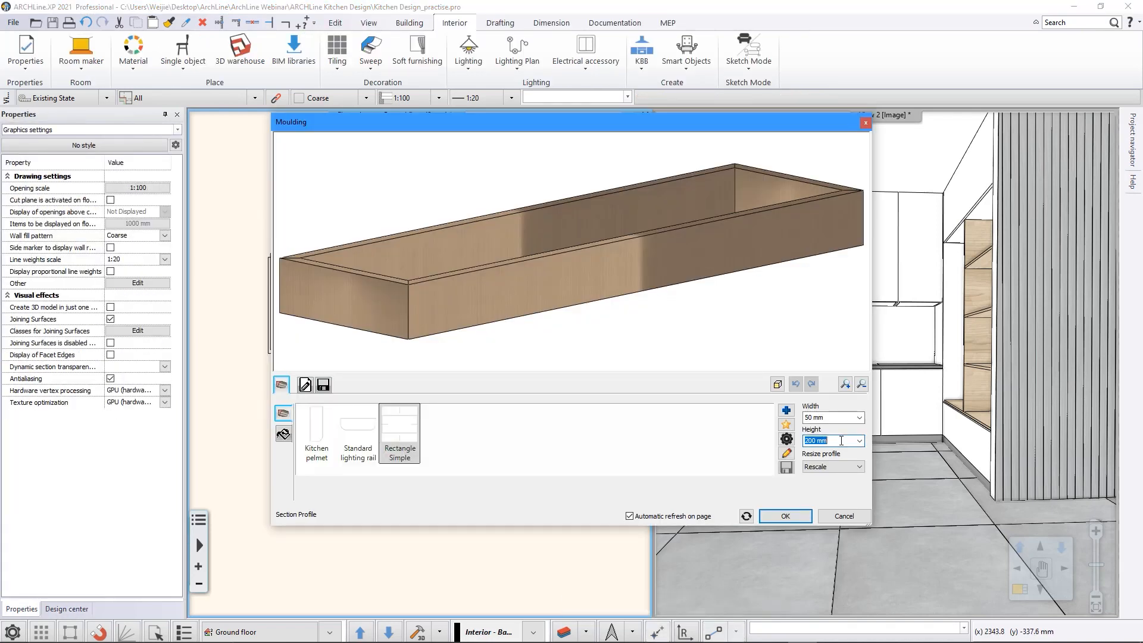
text(100)
click(788, 444)
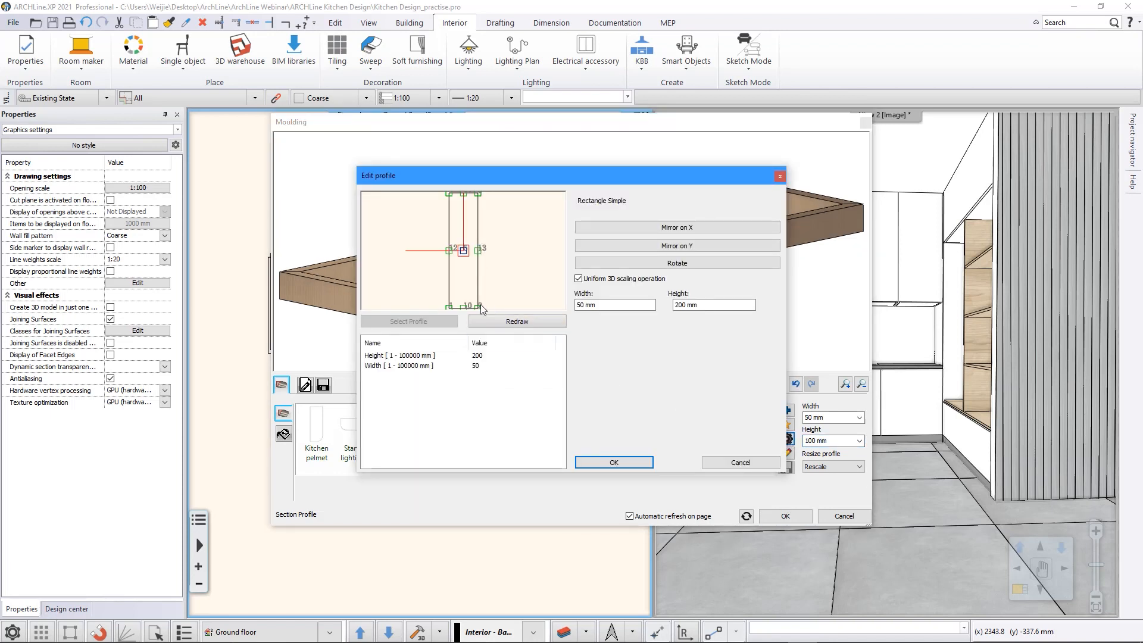
click(613, 459)
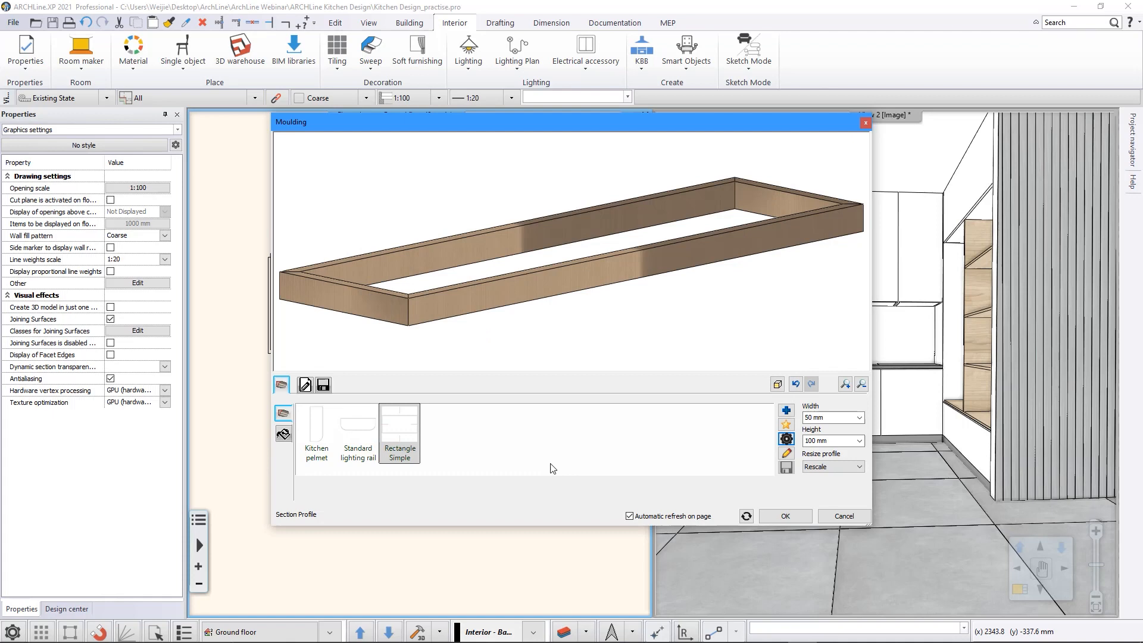
Step: Assign the Dark_grey material to the island plinth and apply the moulding changes
click(284, 434)
click(320, 448)
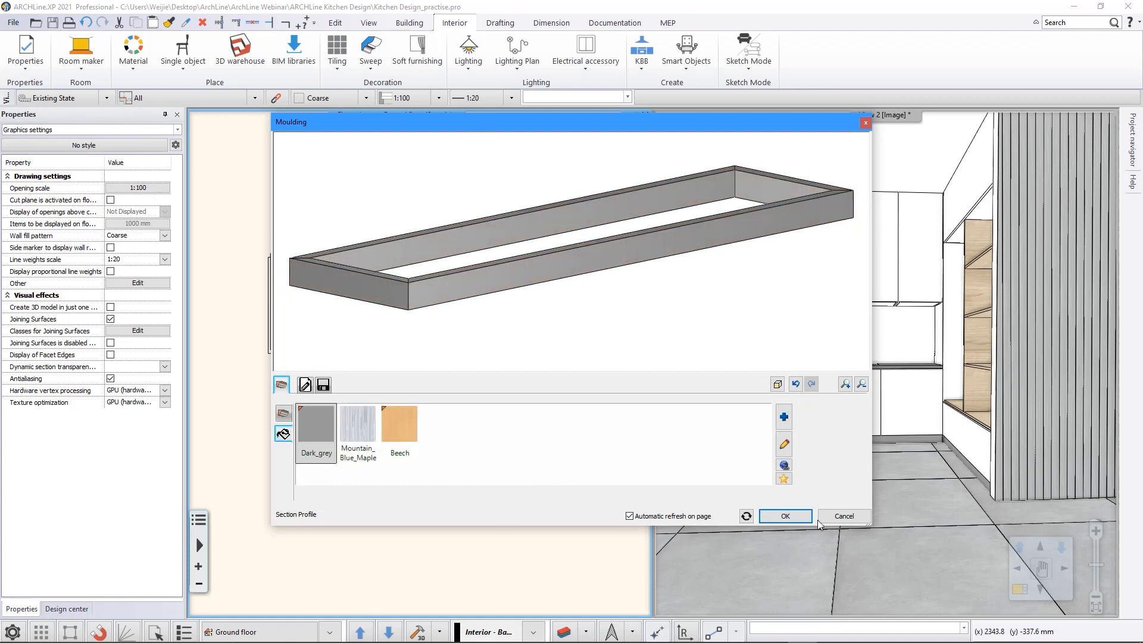
click(792, 517)
Step: Inspect the island and wall plinths in the 3D view, enlarging that view to fill the workspace
scroll(848, 409, down, 4)
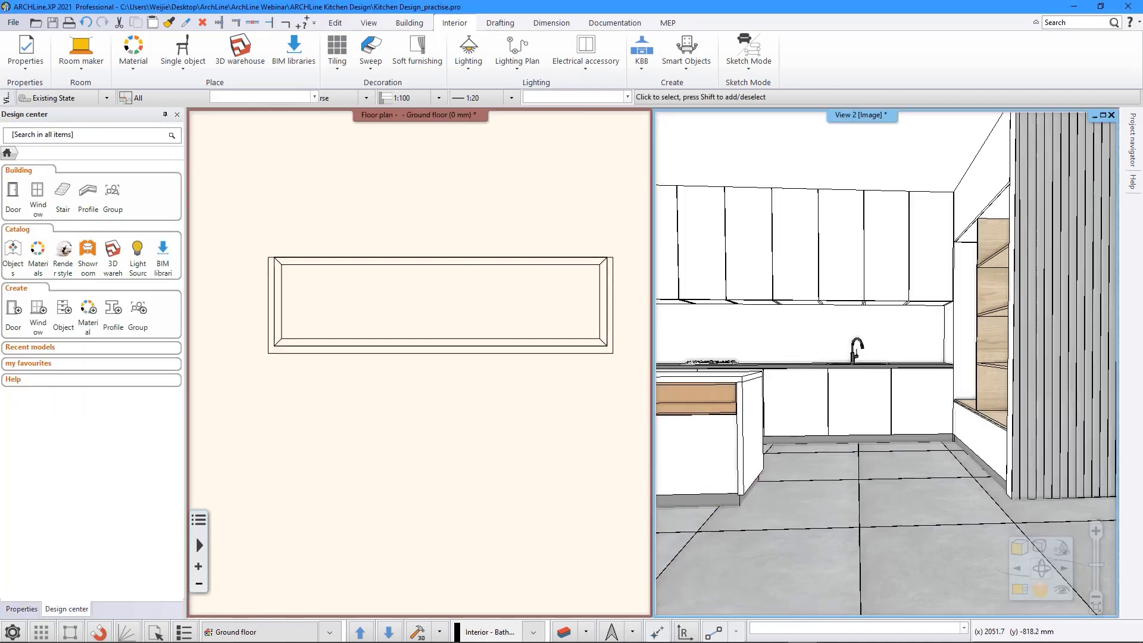
scroll(848, 408, up, 5)
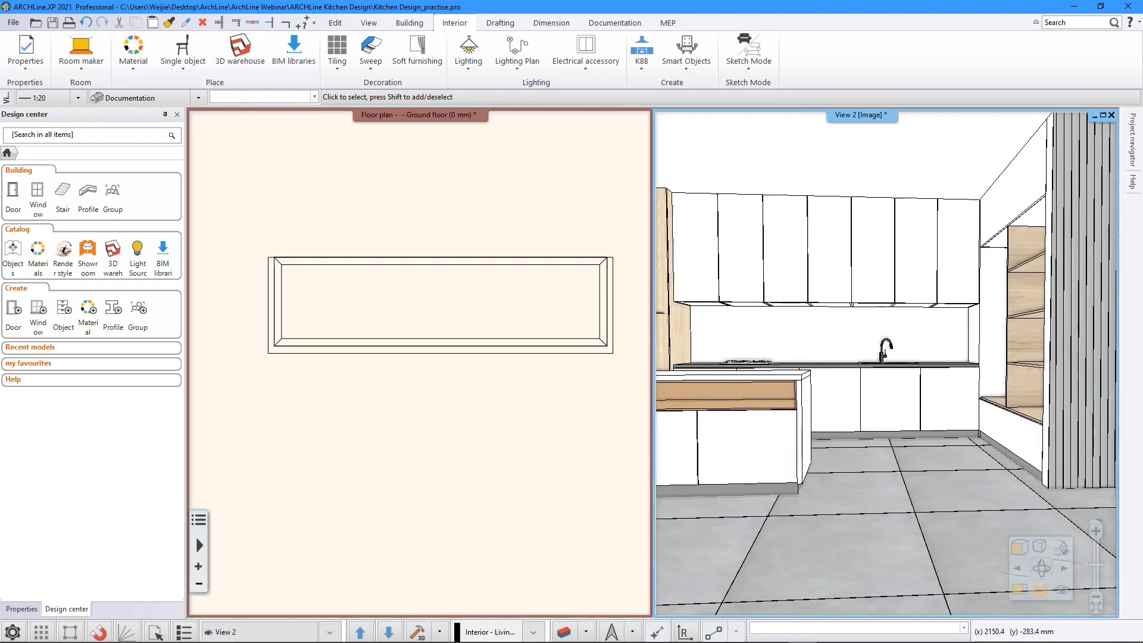
middle_drag(848, 409, 926, 411)
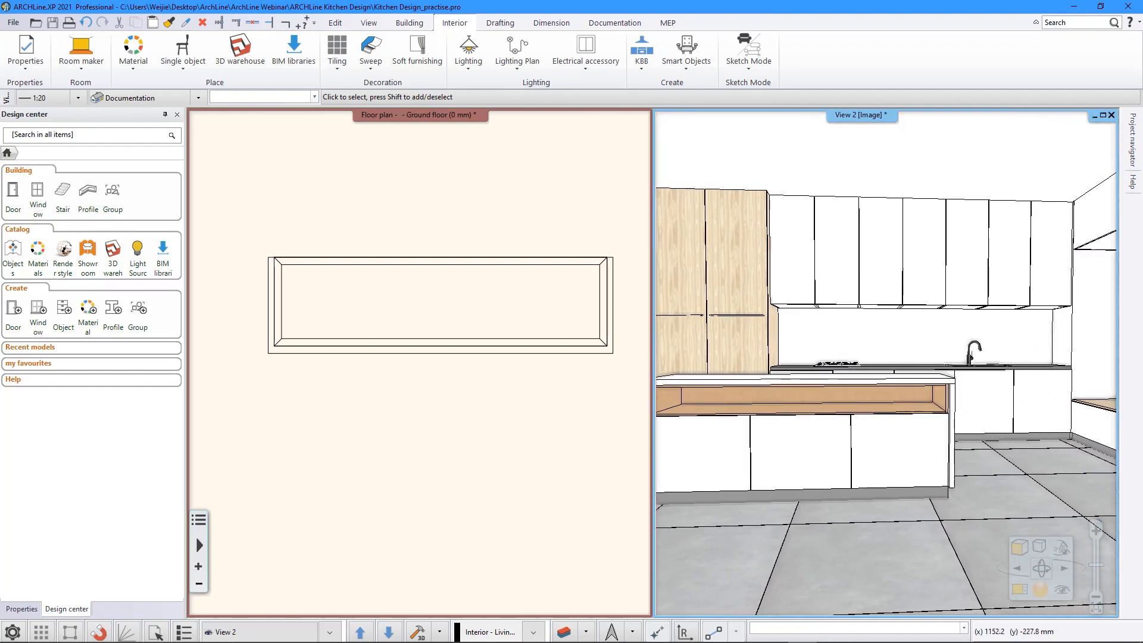
double_click(905, 159)
middle_drag(716, 336, 732, 331)
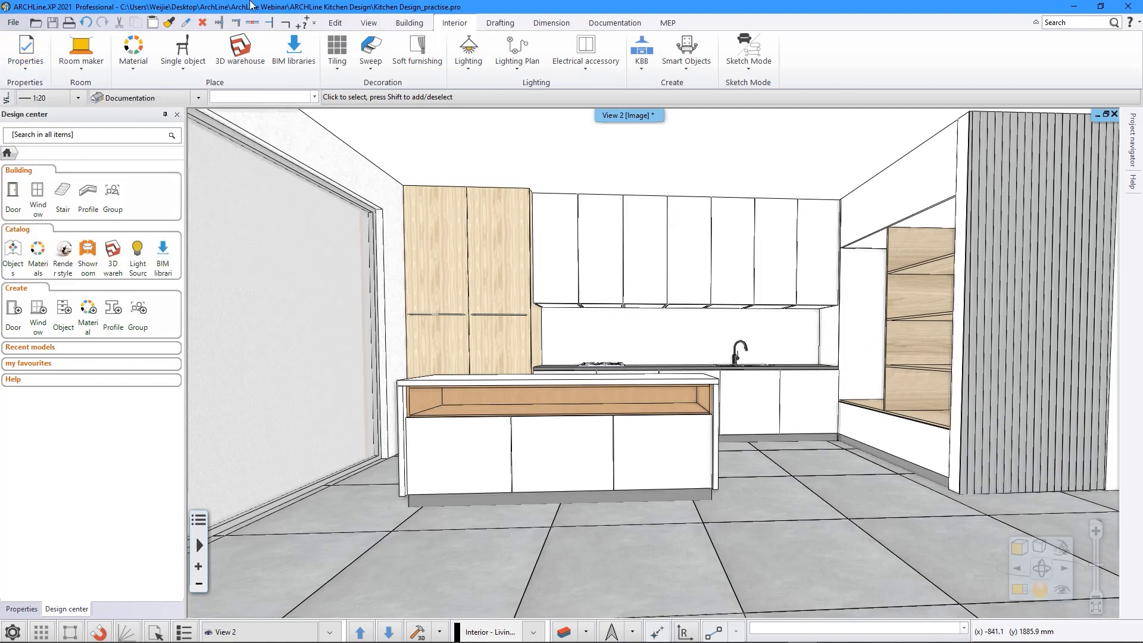
Step: Open the project Kitchen Design_completed.pro and show its View 2 image
click(36, 24)
click(683, 265)
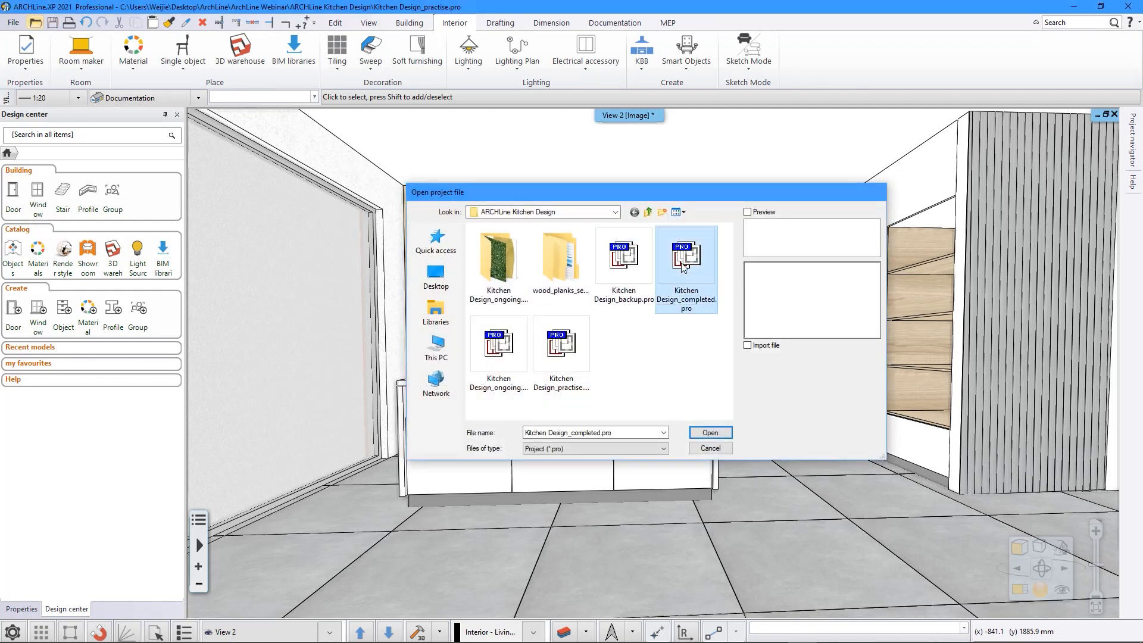
double_click(683, 265)
click(634, 475)
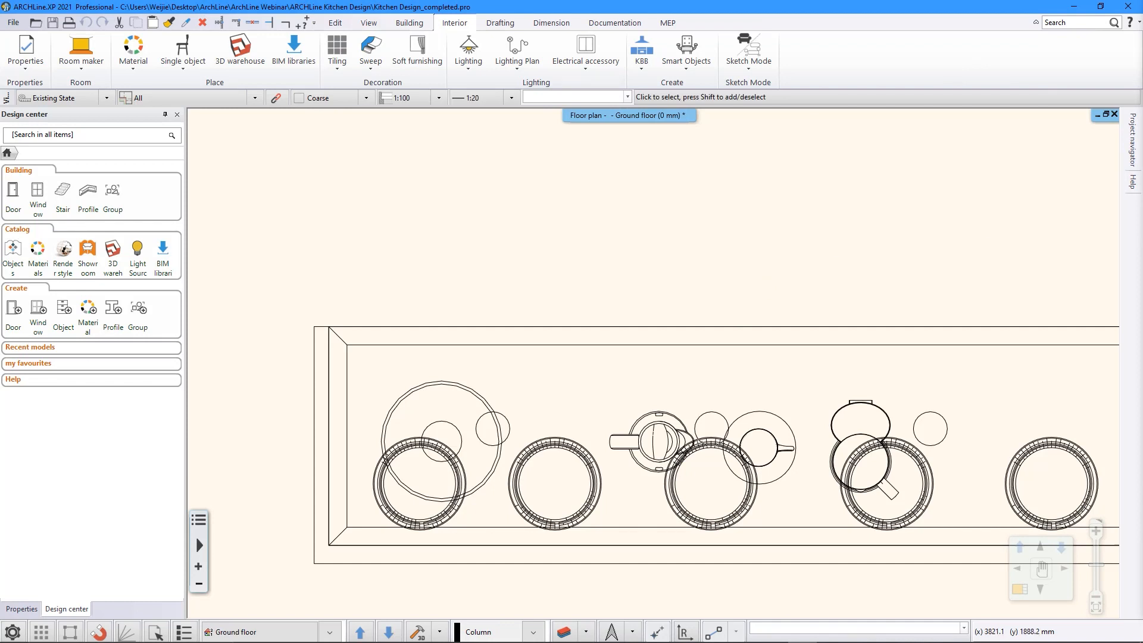
click(200, 546)
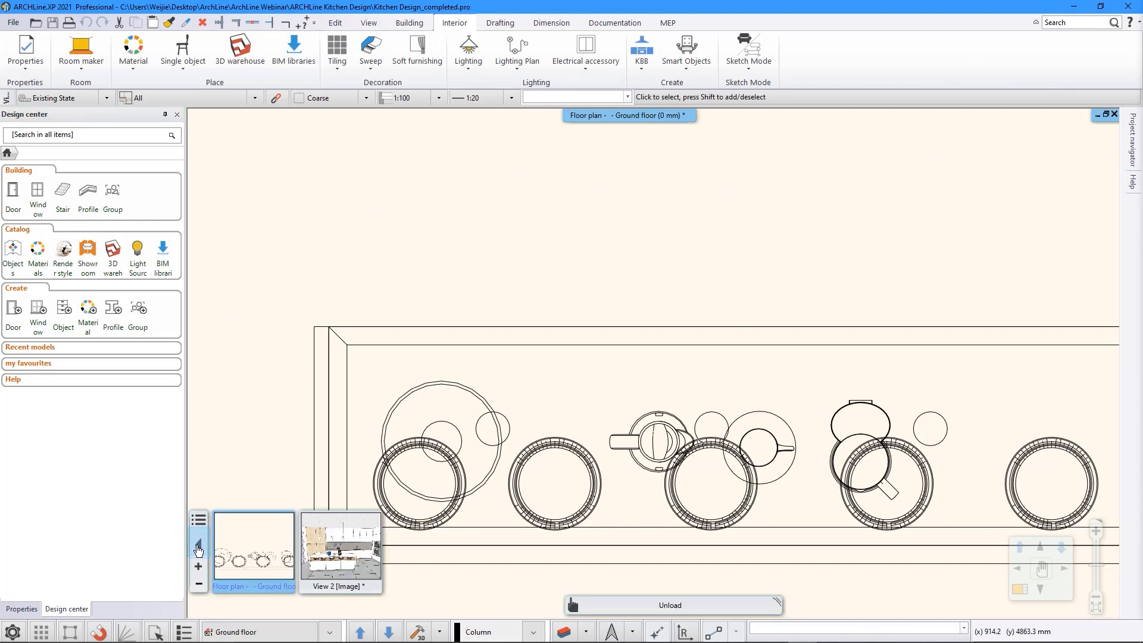
click(341, 547)
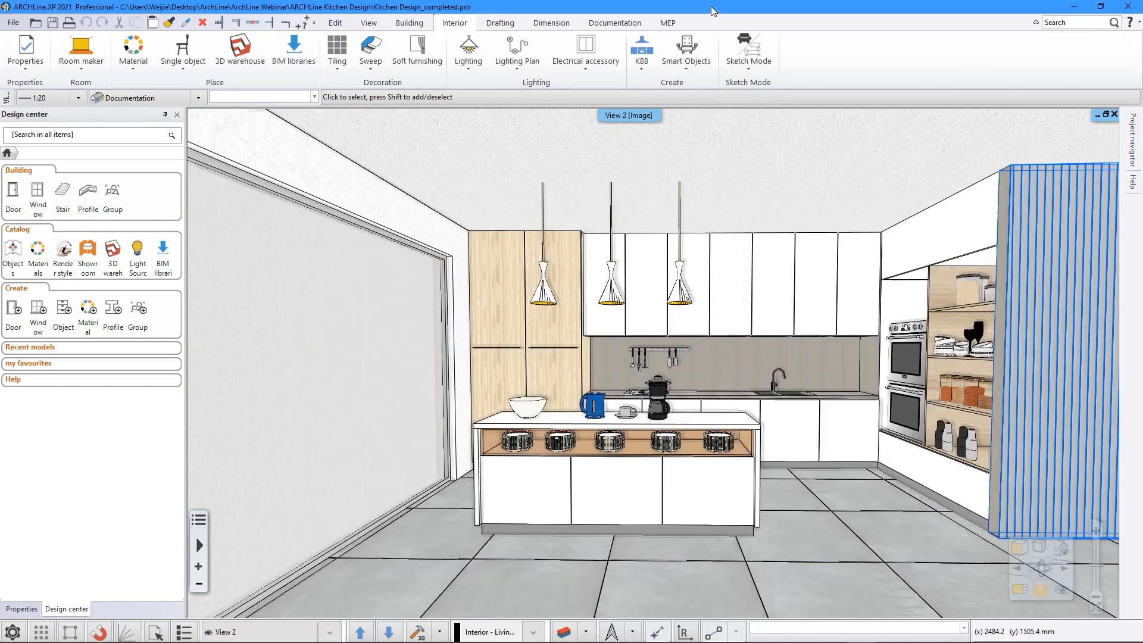